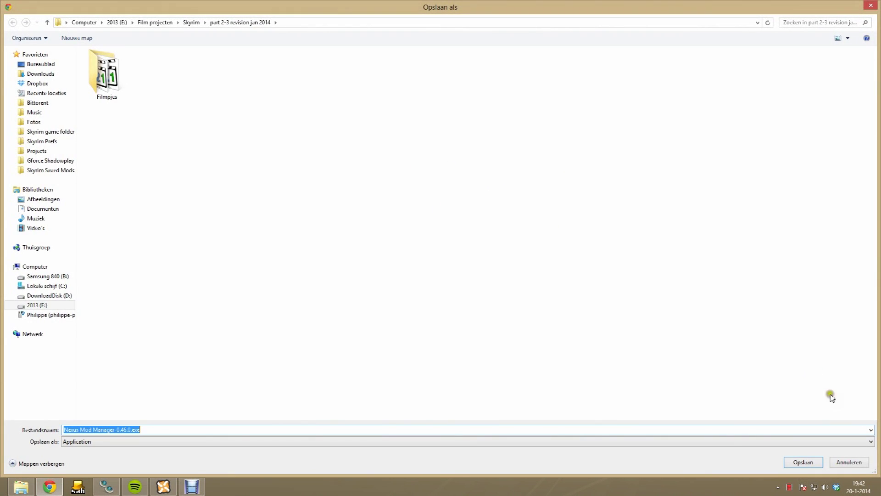
# Cancel saving the Nexus Mod Manager installer and open the bookmarked RealVision ENB page at its recommended mods list.
pyautogui.click(848, 461)
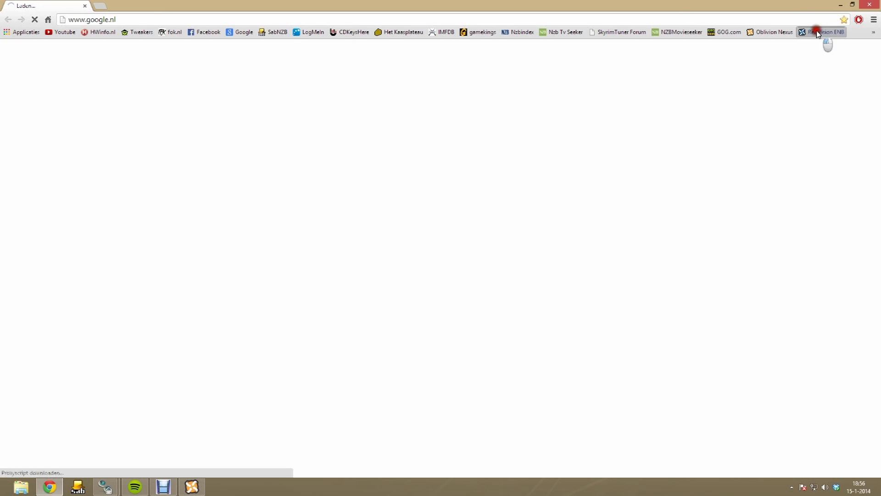
pyautogui.click(826, 33)
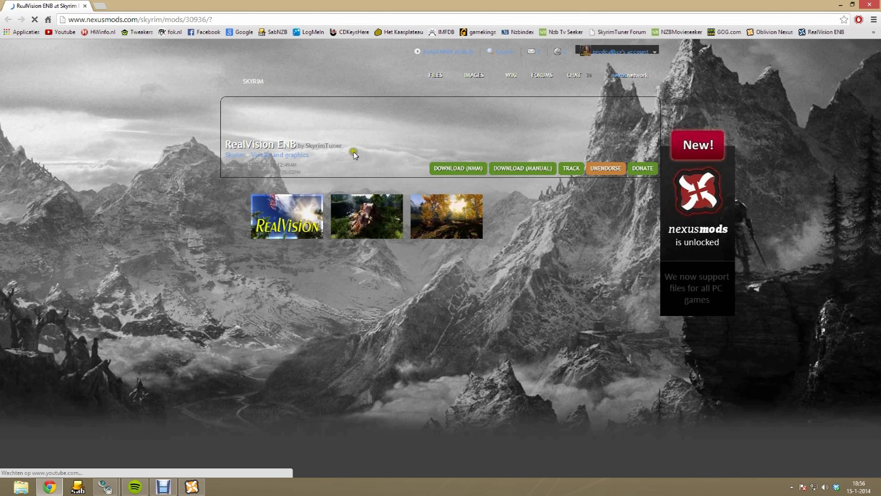
pyautogui.scroll(-10, 502, 185)
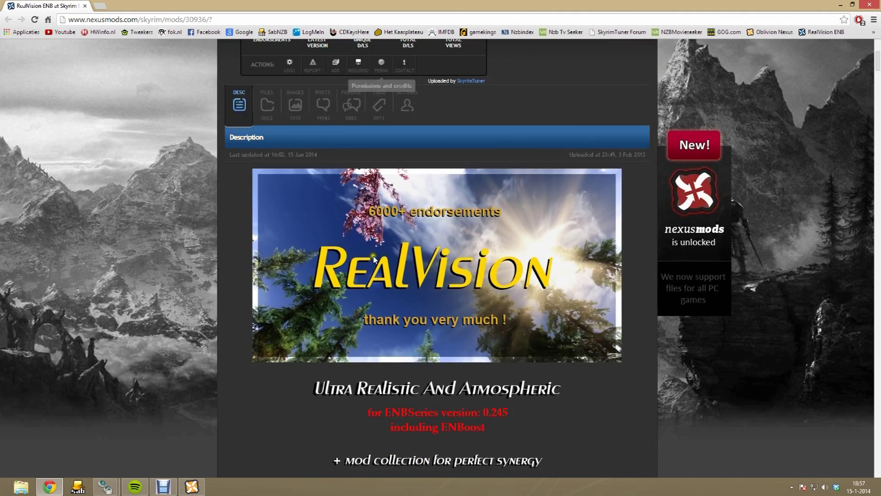
pyautogui.scroll(-15, 320, 268)
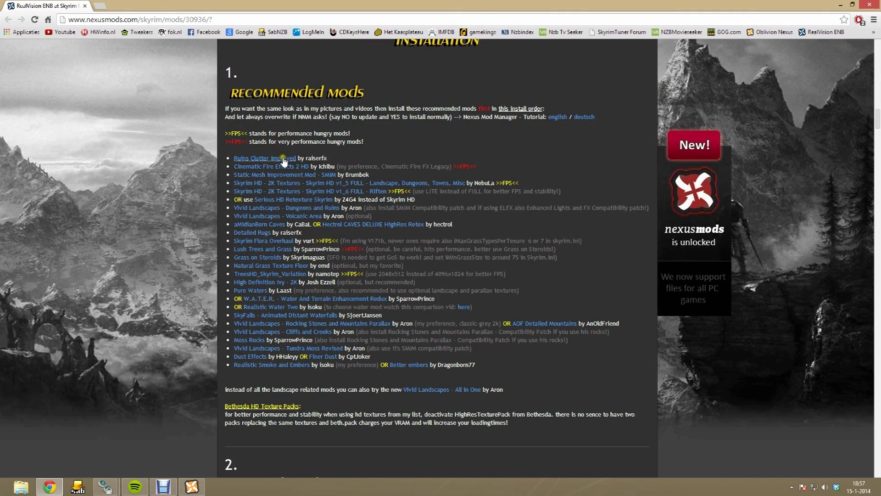
# Open the Ruins Clutter Improved mod page from the recommended mods list in a new tab and switch to it.
pyautogui.rightClick(262, 162)
pyautogui.click(285, 169)
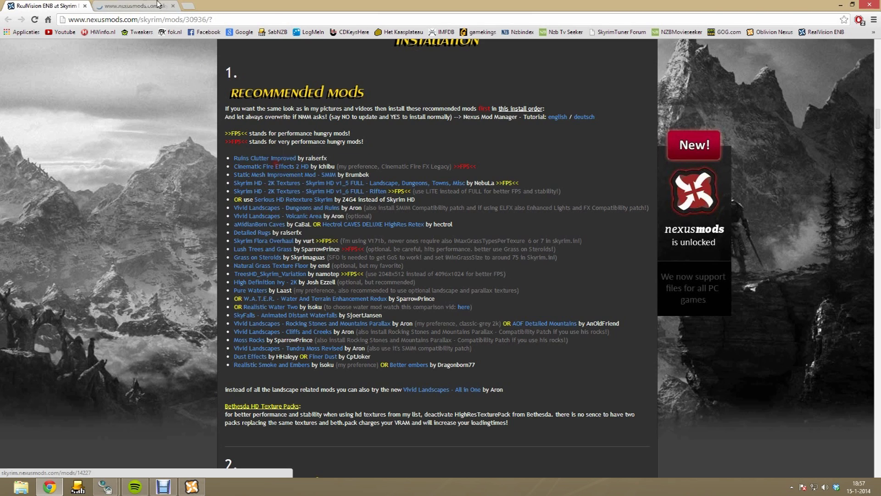
pyautogui.hotkey('ctrl', 'Tab')
pyautogui.scroll(-1, 533, 197)
# Manually download the Ruins_Clutter_Improved_v2-6 NMM Installation file and save it in the Skyrim Saved Mods folder.
pyautogui.click(526, 120)
pyautogui.scroll(-5, 436, 329)
pyautogui.scroll(2, 365, 236)
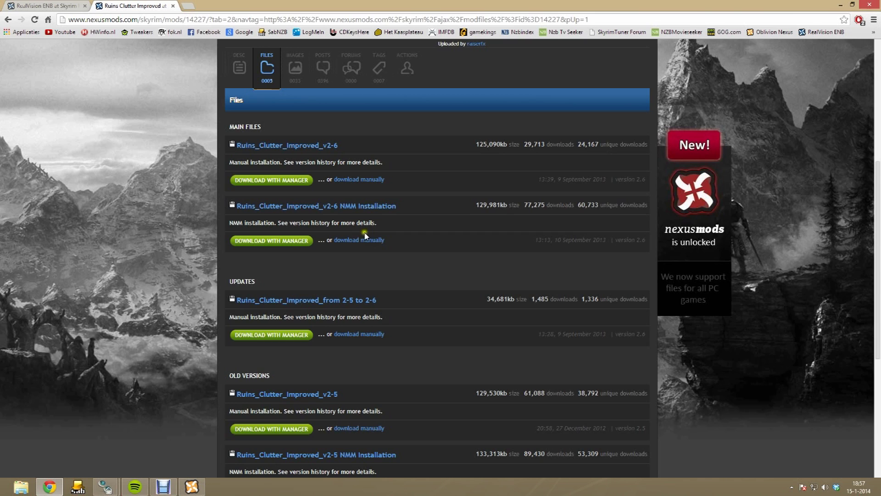
pyautogui.click(372, 241)
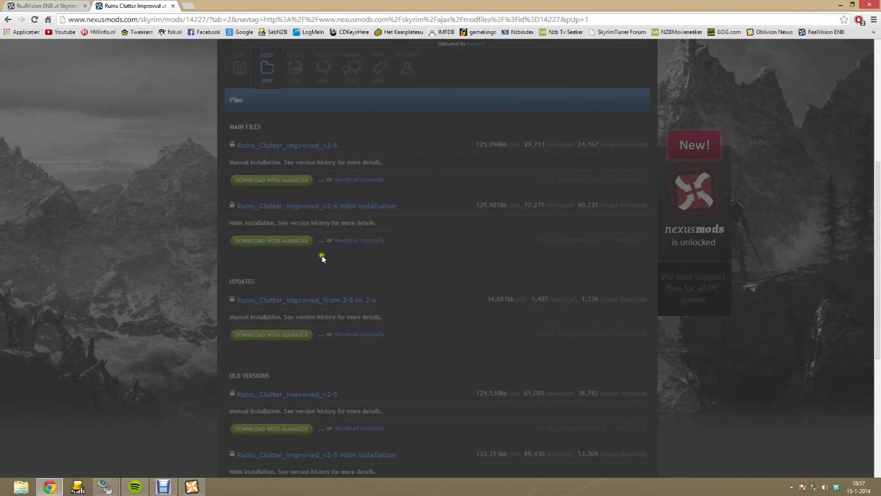
pyautogui.click(316, 228)
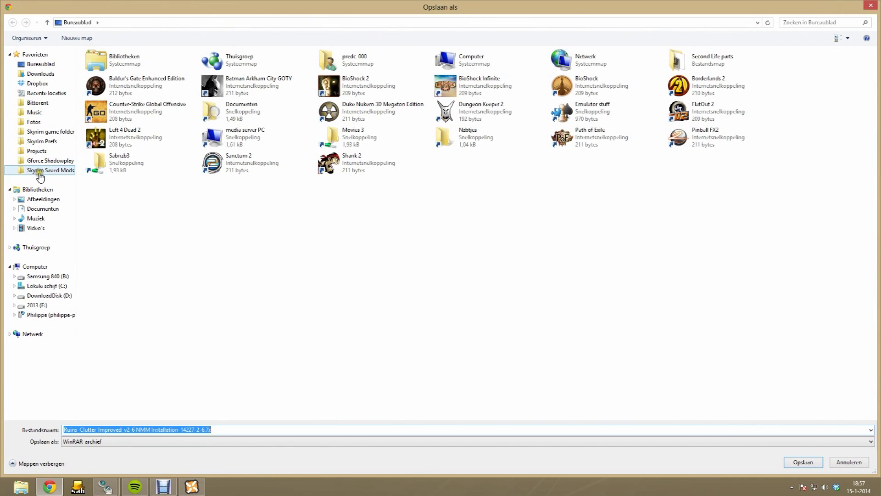
pyautogui.click(39, 171)
pyautogui.click(802, 462)
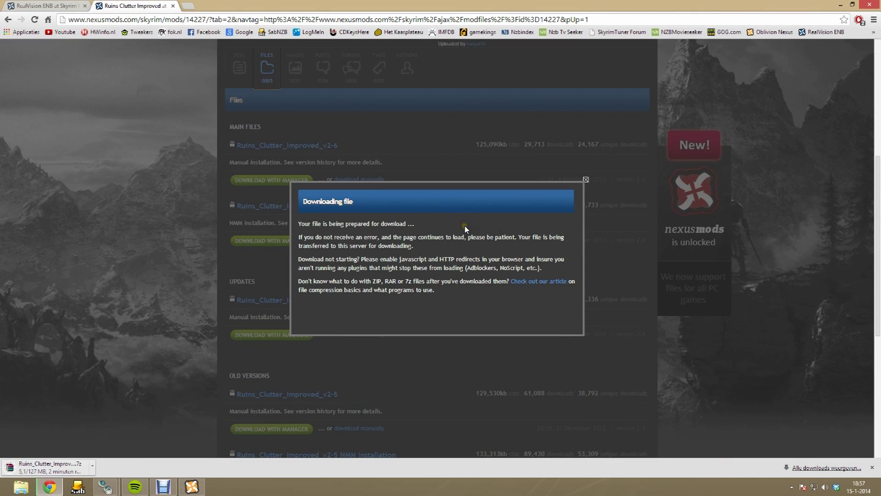
pyautogui.click(583, 175)
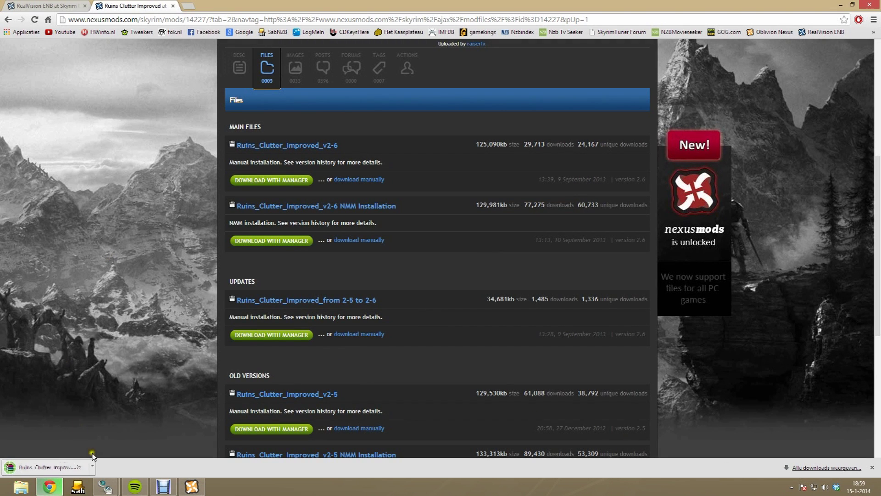
# Switch to Nexus Mod Manager and add the downloaded Ruins_Clutter_Improved_v2-6 NMM Installation archive from the Skyrim Saved Mods folder.
pyautogui.click(189, 486)
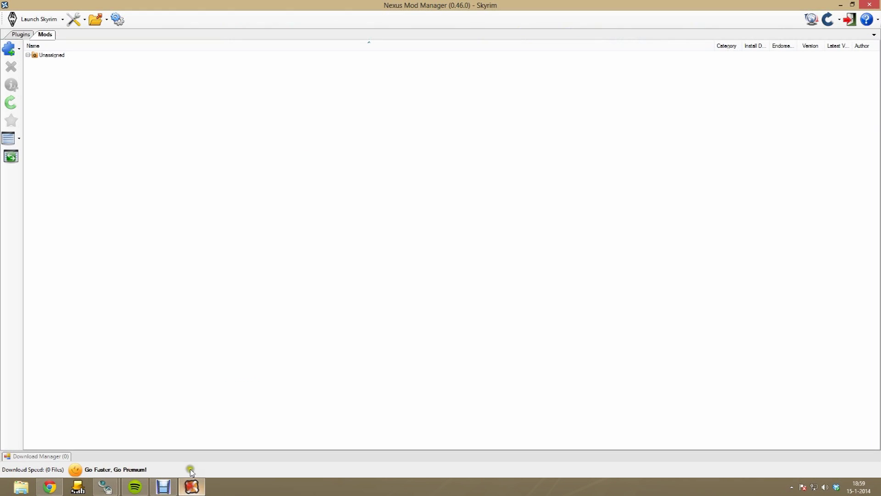
pyautogui.click(17, 53)
pyautogui.click(34, 51)
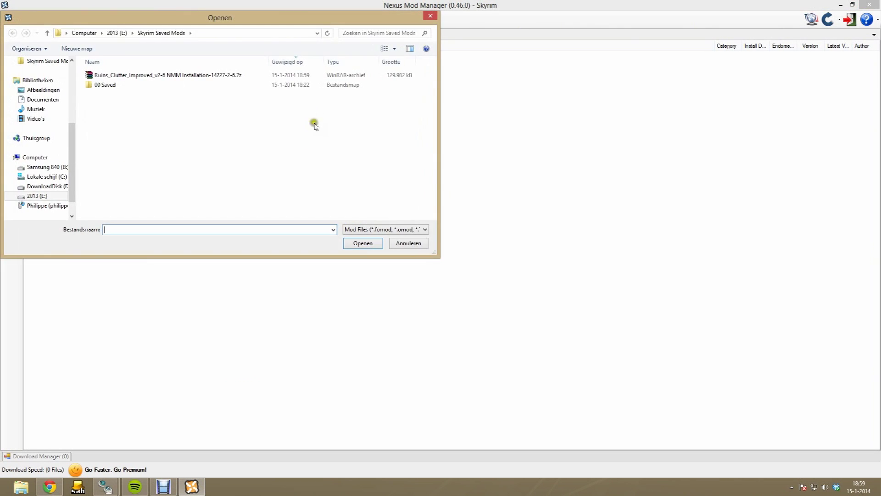
pyautogui.doubleClick(150, 75)
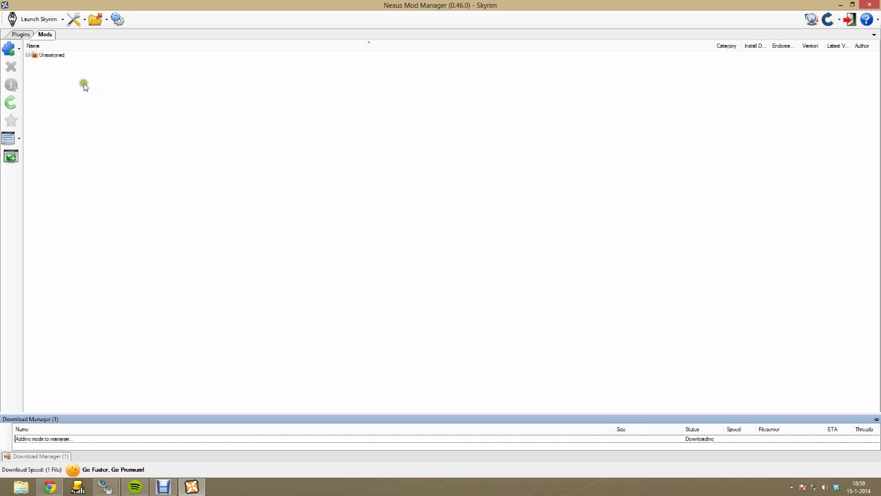
# Activate the Ruins Clutter Improved mod with the Install Everything option.
pyautogui.click(76, 63)
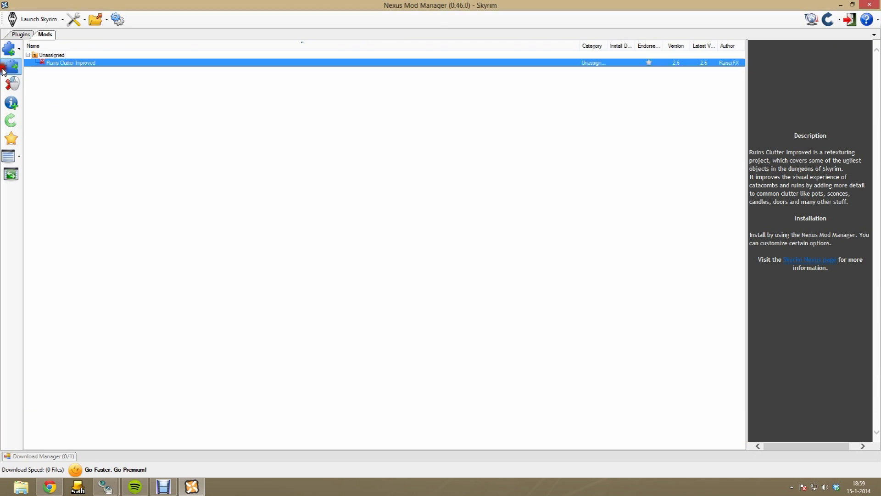
pyautogui.click(3, 69)
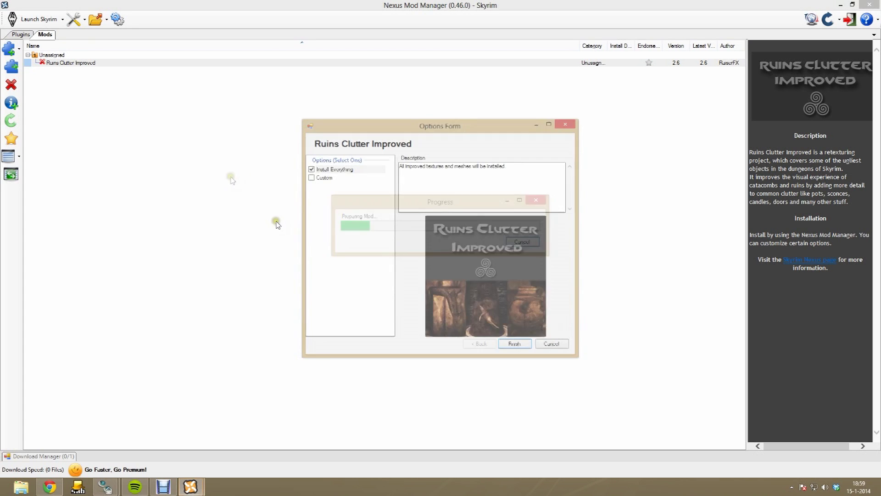
pyautogui.click(339, 169)
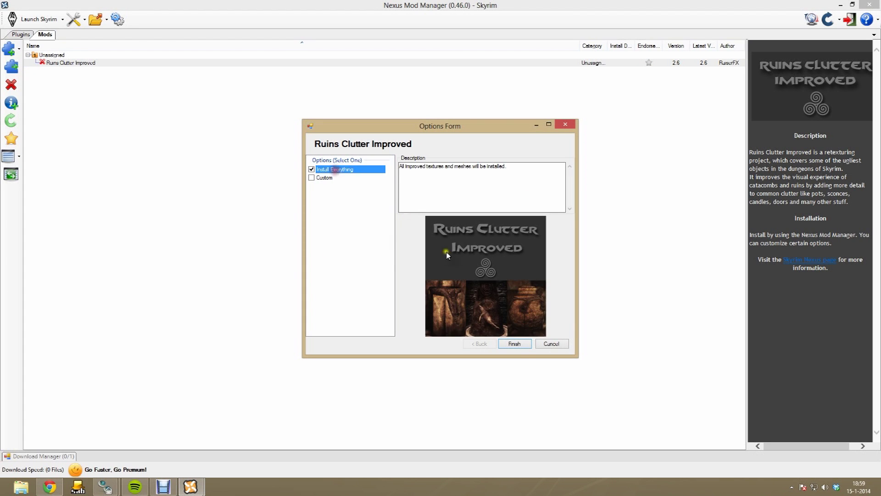
pyautogui.click(514, 344)
pyautogui.click(481, 274)
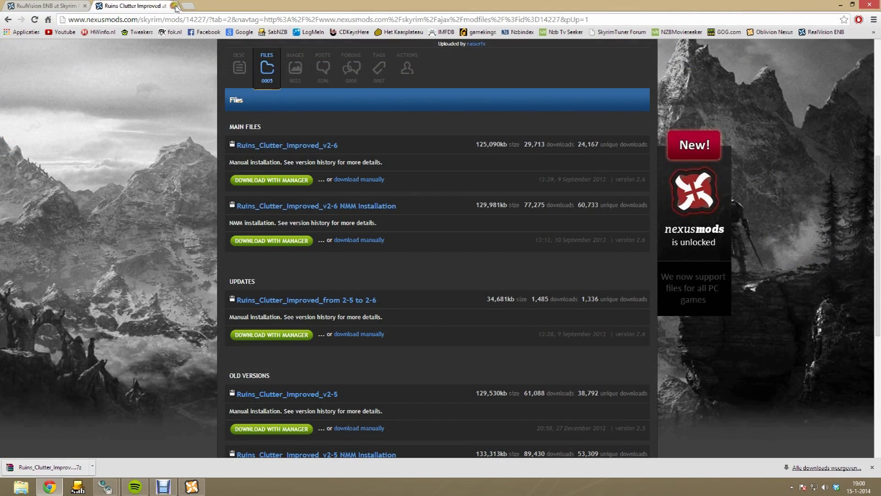
# Close the Ruins Clutter Improved tab and open the Cinematic Fire Effects 2 HD page in a new tab.
pyautogui.click(175, 7)
pyautogui.rightClick(267, 165)
pyautogui.click(287, 168)
pyautogui.click(133, 6)
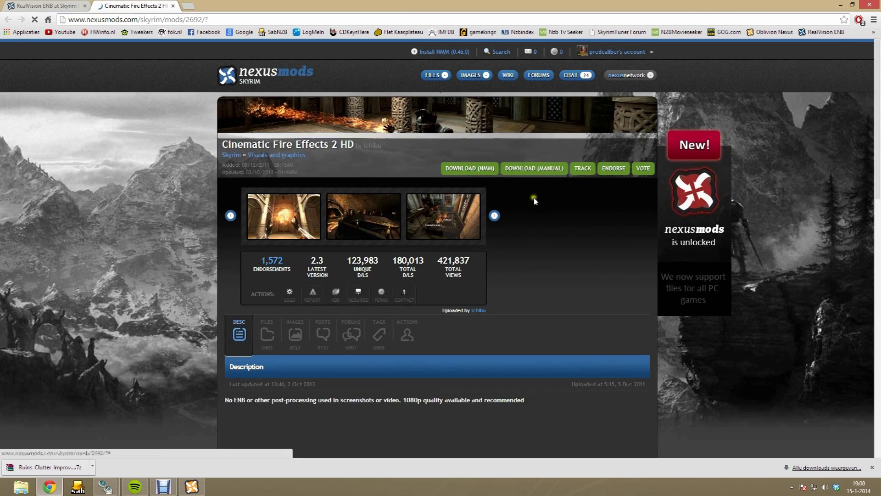
# Manually download Cinematic Fire FX 2 from the Amsterdam, NL server and save it in the Skyrim Saved Mods folder.
pyautogui.click(535, 112)
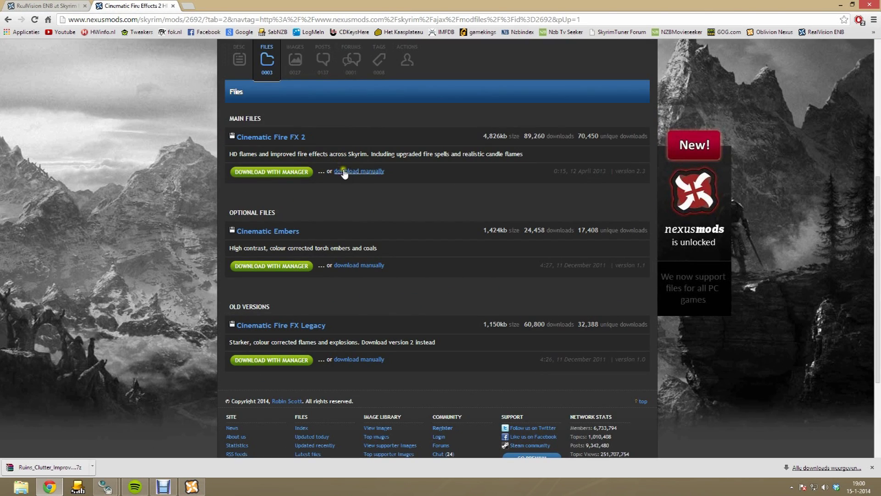
pyautogui.click(360, 172)
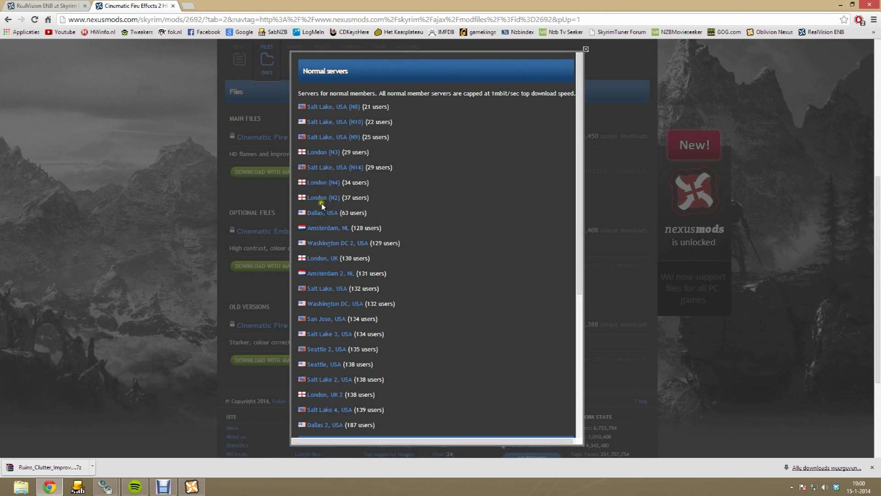
pyautogui.click(318, 229)
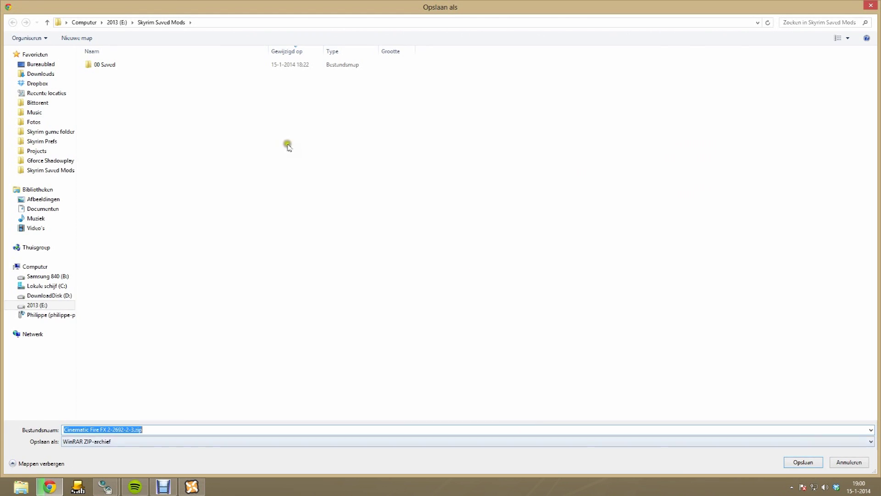
pyautogui.press('Return')
# Switch to Nexus Mod Manager and add Cinematic Fire FX 2-2692-2-3.zip from the Skyrim Saved Mods folder.
pyautogui.click(191, 485)
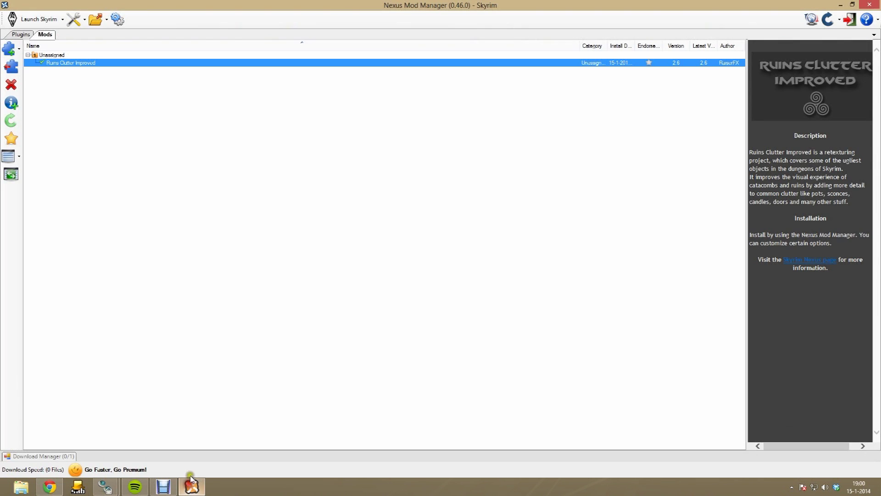
pyautogui.click(18, 48)
pyautogui.click(46, 49)
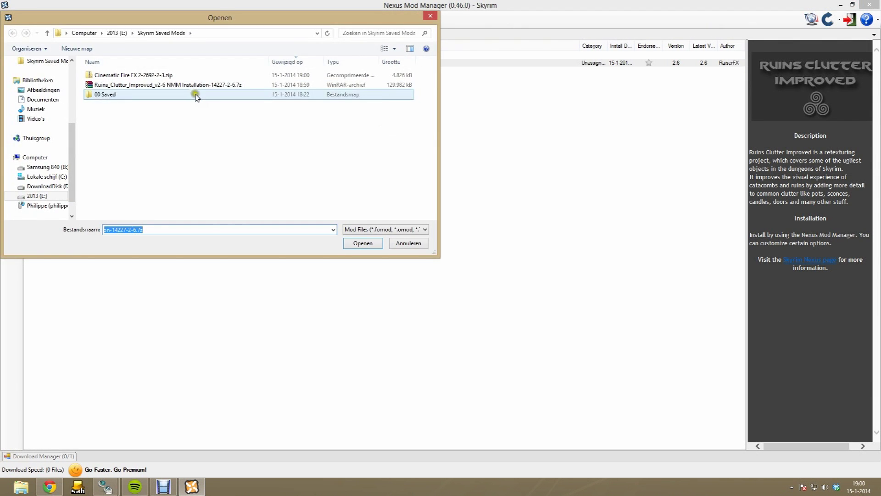
pyautogui.click(137, 76)
pyautogui.doubleClick(137, 75)
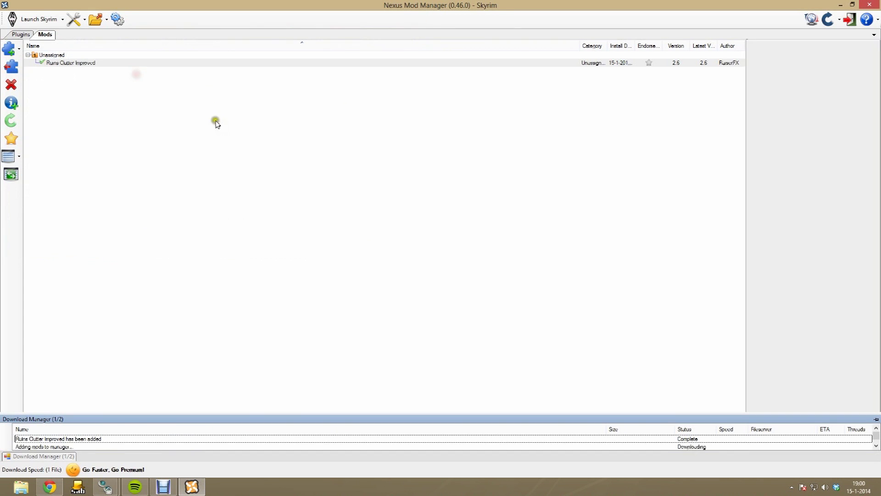
# Activate the Cinematic Fire Effects 2 HD mod.
pyautogui.click(55, 63)
pyautogui.click(10, 65)
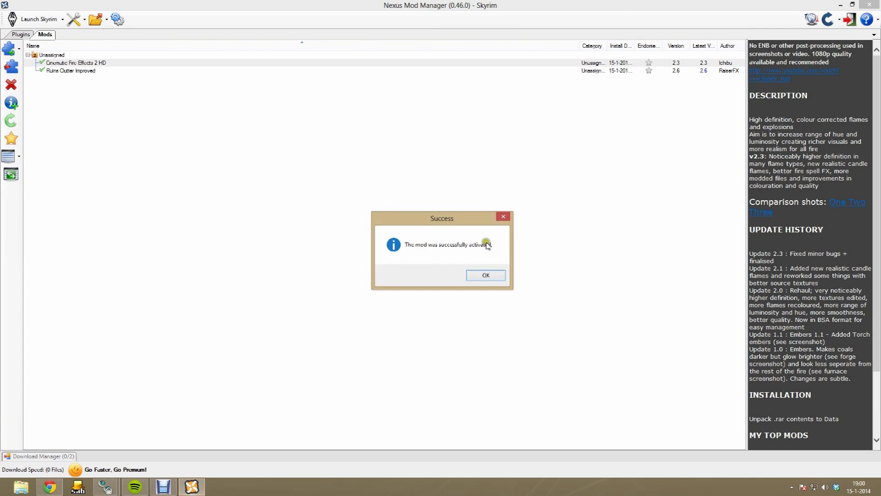
pyautogui.click(478, 274)
# Switch to Chrome, close the Cinematic Fire Effects tab, and open the Static Mesh Improvement Mod - SMIM page in a new tab.
pyautogui.click(41, 489)
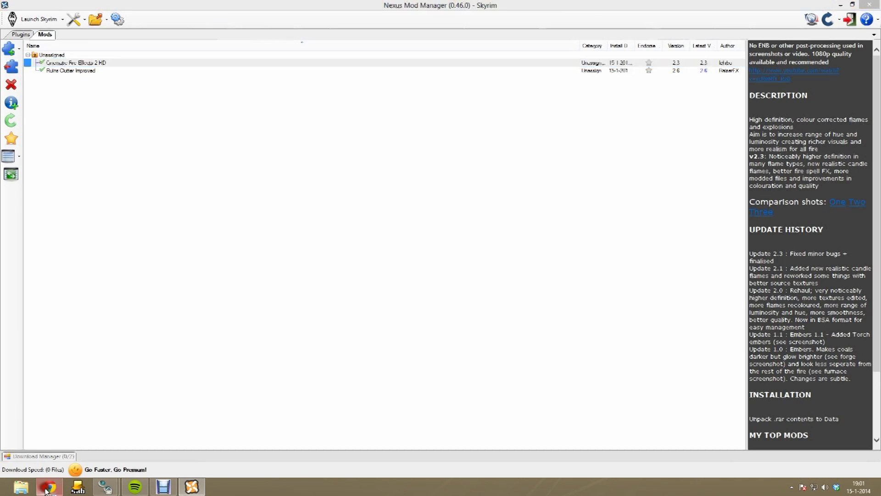
pyautogui.click(171, 6)
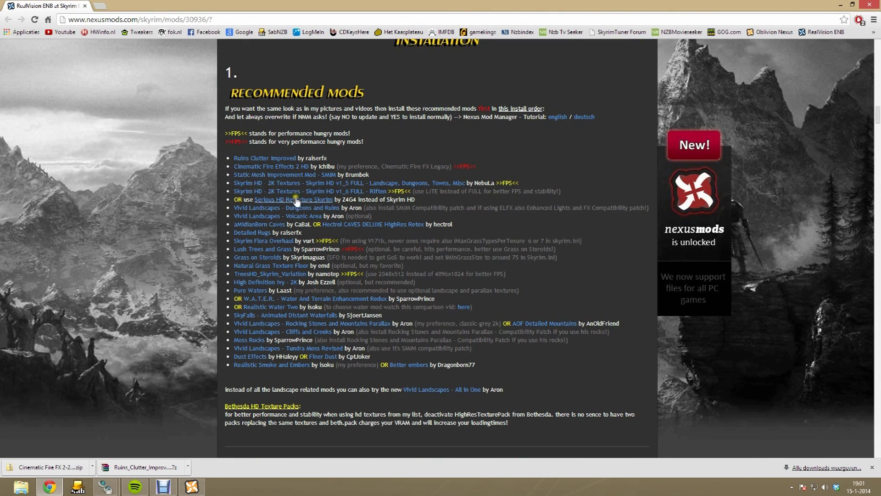
pyautogui.rightClick(268, 172)
pyautogui.click(294, 179)
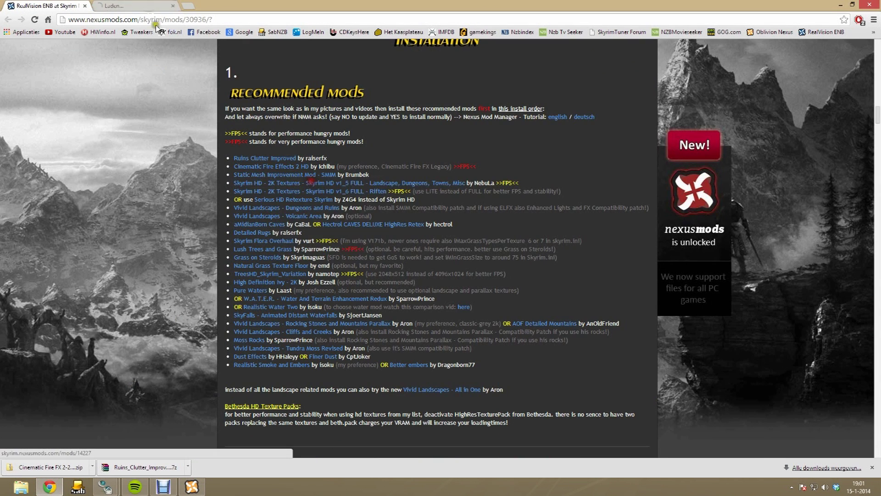
pyautogui.click(138, 6)
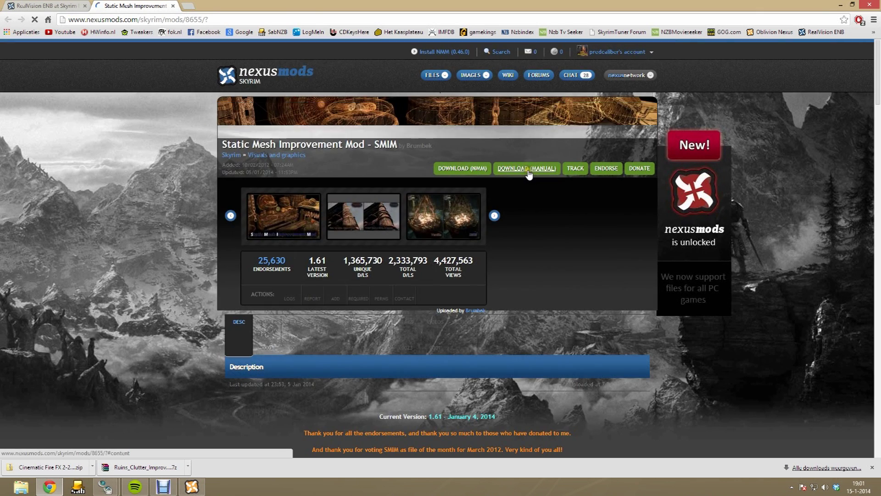
# Manually download the main file SMIM v1-61 from the London (N4) server.
pyautogui.click(527, 168)
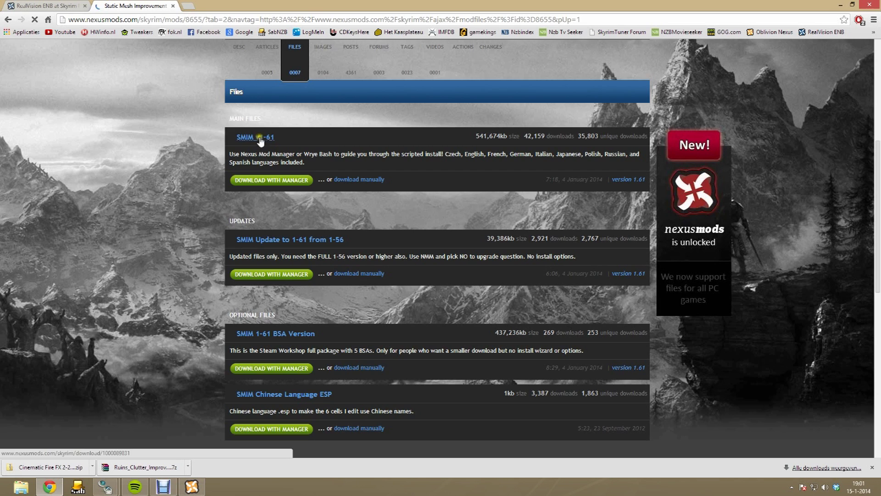
pyautogui.click(350, 179)
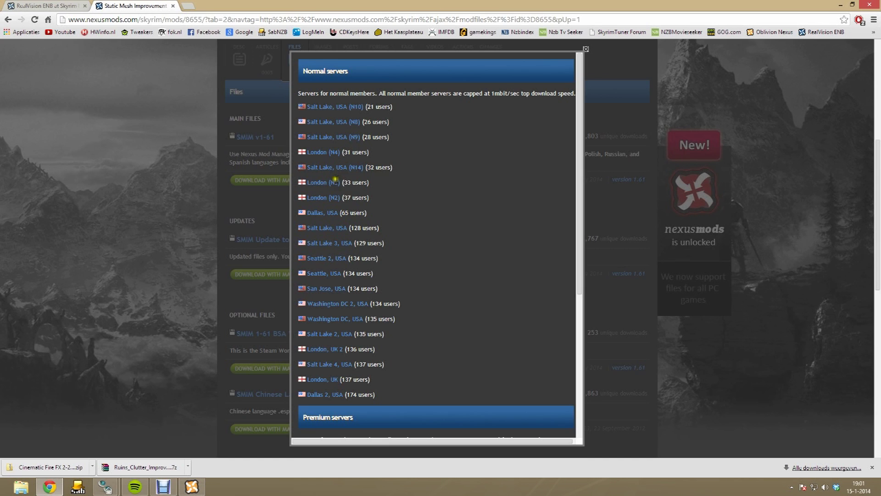
pyautogui.click(324, 156)
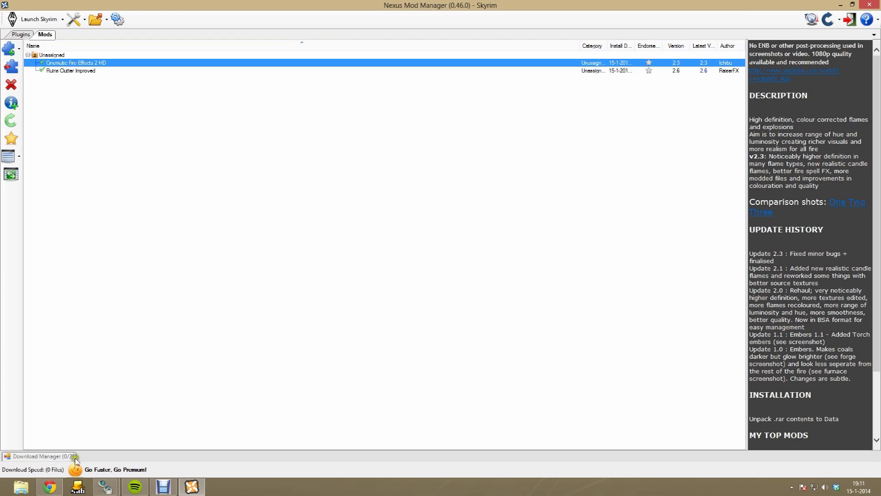
# Add the SMIM v1-61-8655-1-61.7z archive from the Skyrim Saved Mods folder to Nexus Mod Manager.
pyautogui.click(20, 51)
pyautogui.click(50, 45)
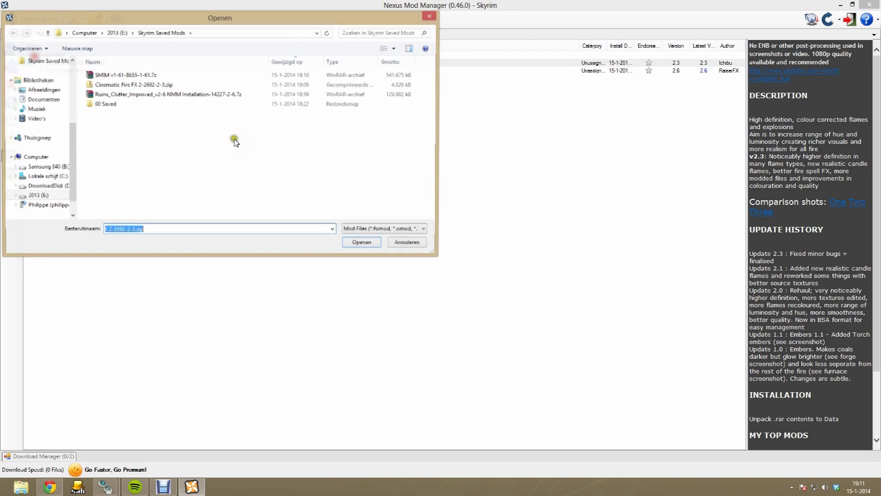
pyautogui.click(129, 85)
pyautogui.doubleClick(125, 83)
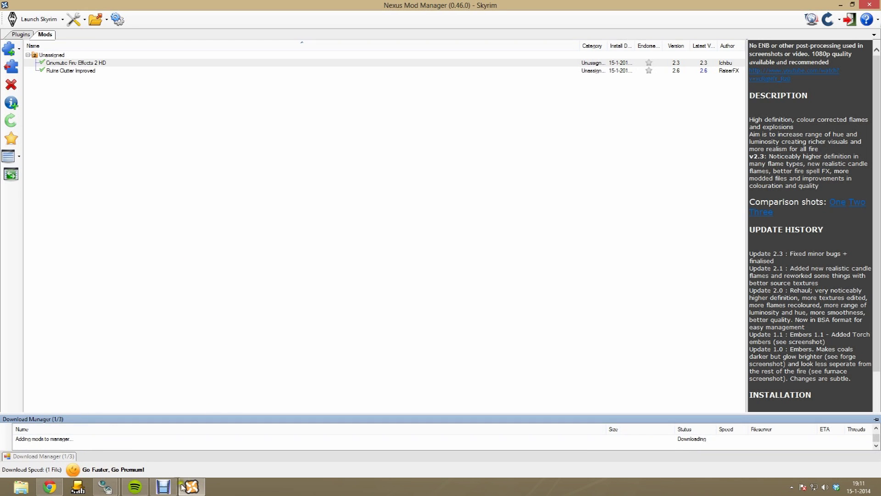
# Activate the Static Mesh Improvement Mod with the Install Everything with Dragonborn option, overwriting all conflicting files from other mods.
pyautogui.click(130, 143)
pyautogui.doubleClick(96, 79)
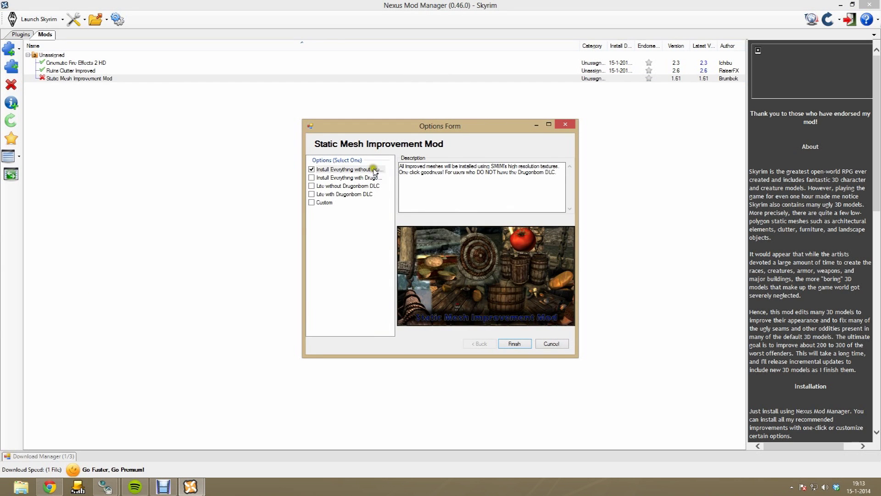
pyautogui.click(351, 178)
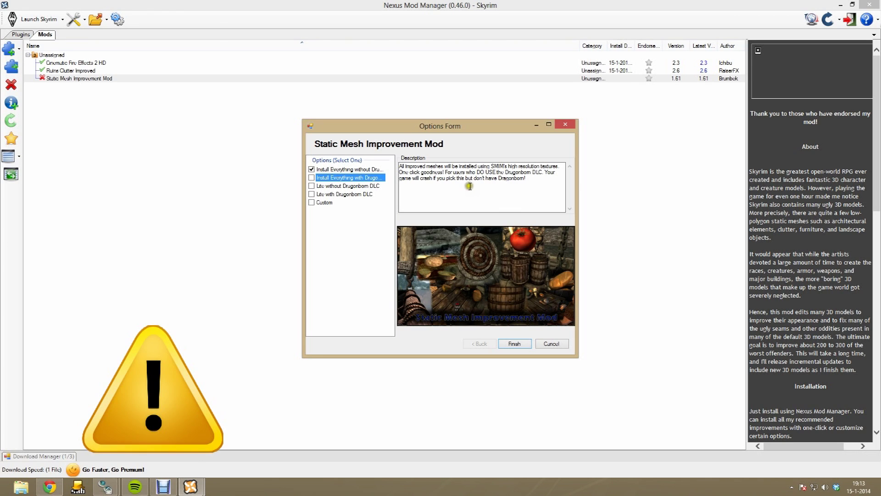
pyautogui.click(308, 178)
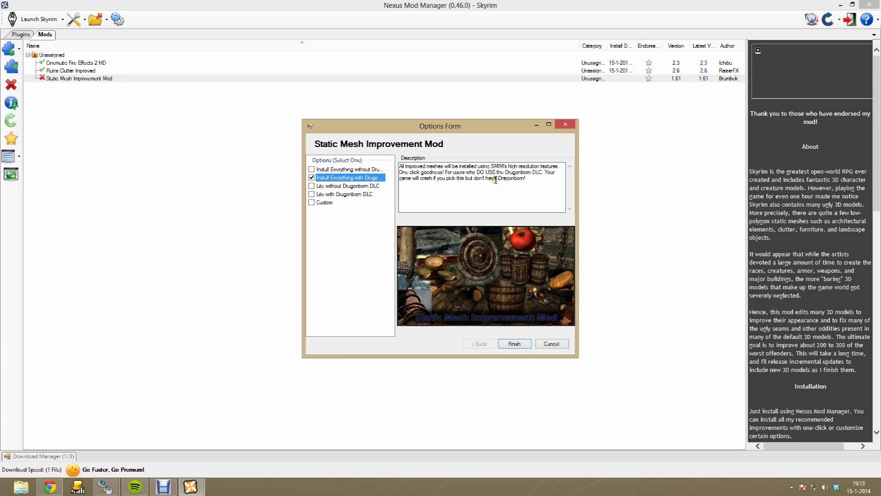
pyautogui.click(375, 170)
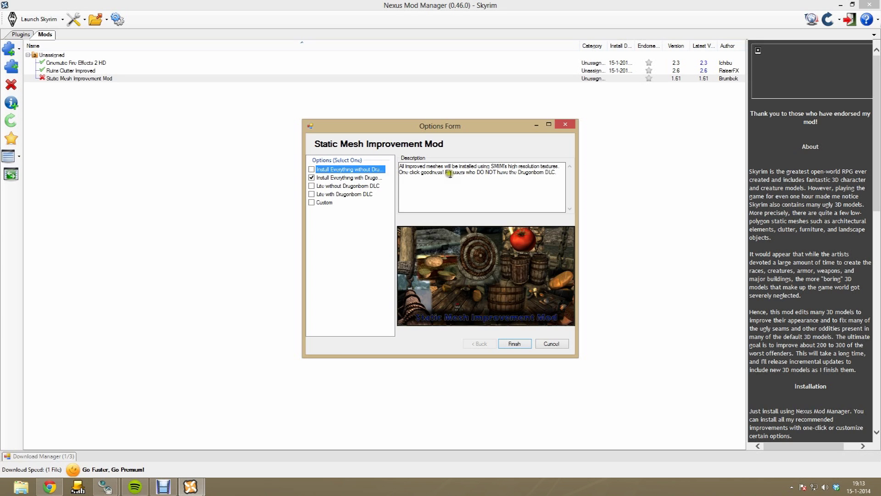
pyautogui.click(370, 177)
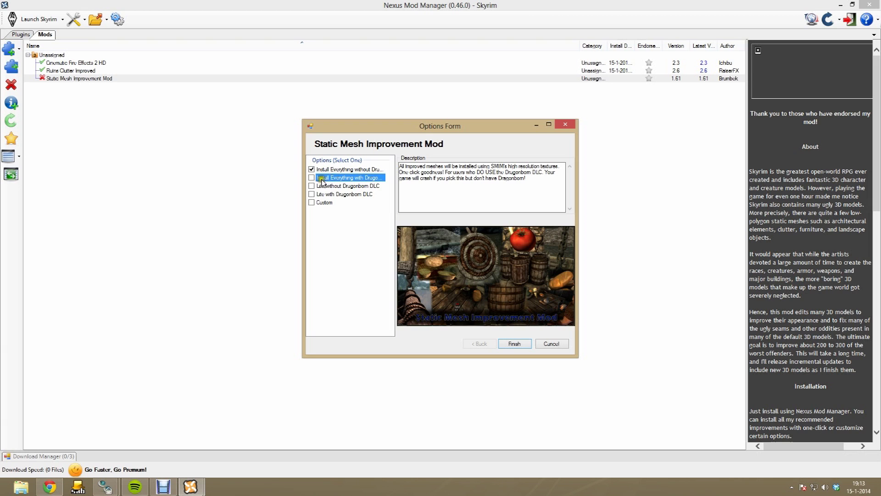
pyautogui.click(515, 343)
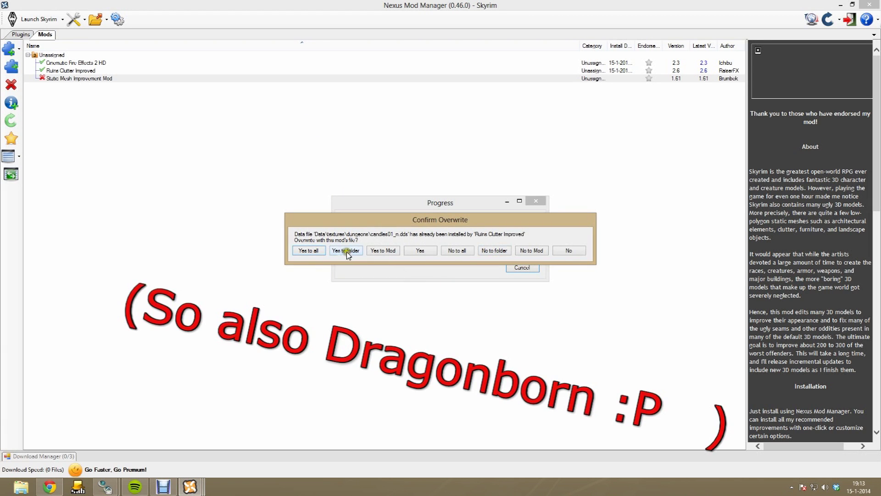
pyautogui.click(322, 251)
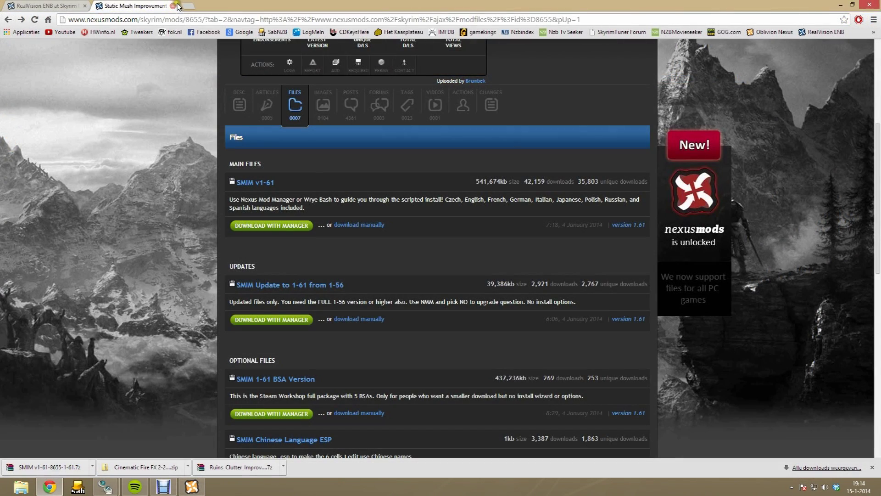
# Switch to Chrome, close the Static Mesh Improvement Mod tab, and open the Skyrim HD - 2K Textures page in a new tab.
pyautogui.click(174, 5)
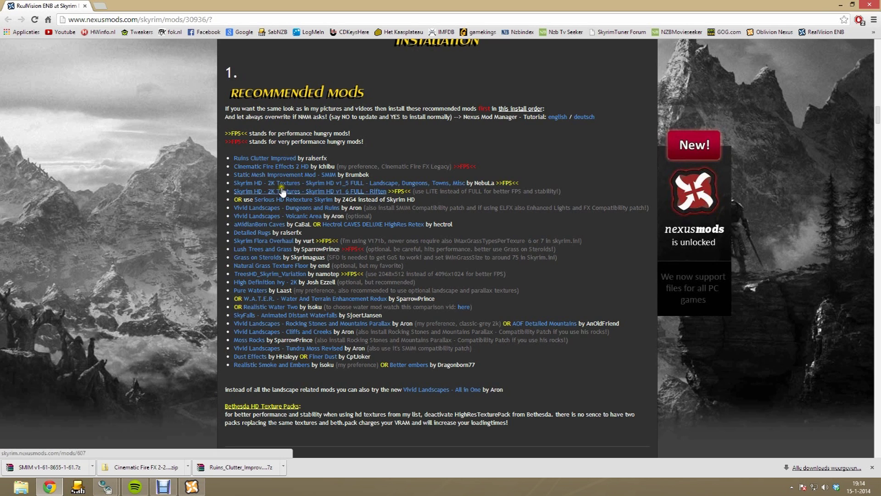
pyautogui.rightClick(341, 186)
pyautogui.click(362, 191)
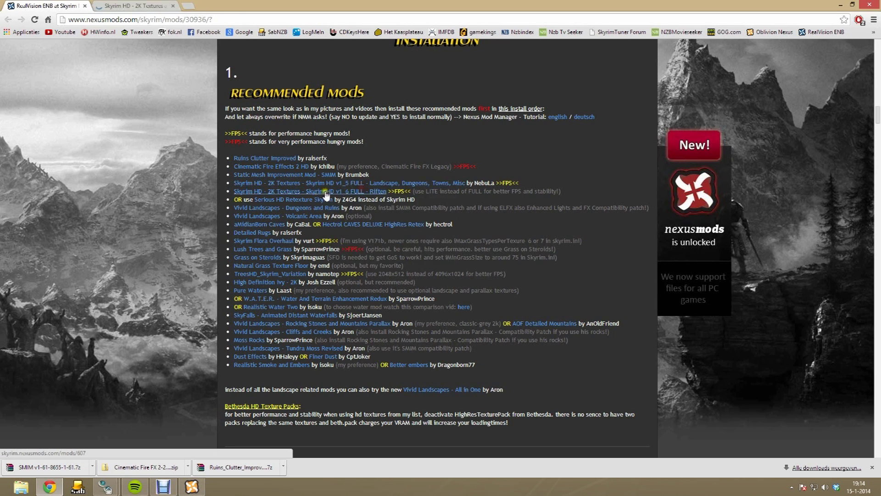
pyautogui.click(168, 6)
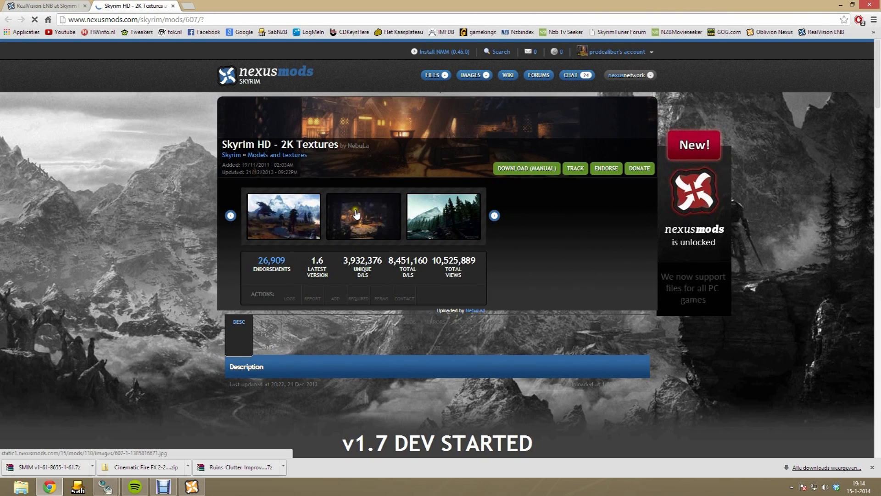
# Manually download SHD FULL - Dungeons from the Amsterdam 2, NL server into Skyrim Saved Mods, and start the manual download of SHD FULL - Landscape.
pyautogui.scroll(-9, 353, 209)
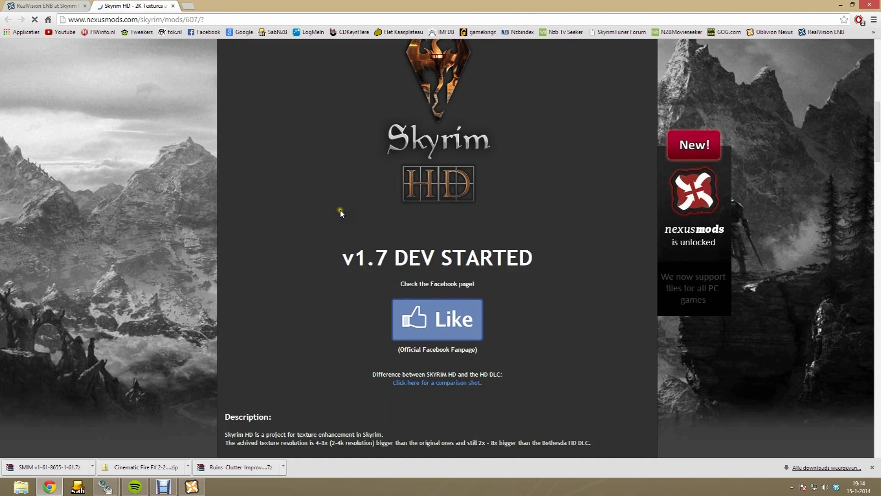
pyautogui.scroll(-3, 307, 197)
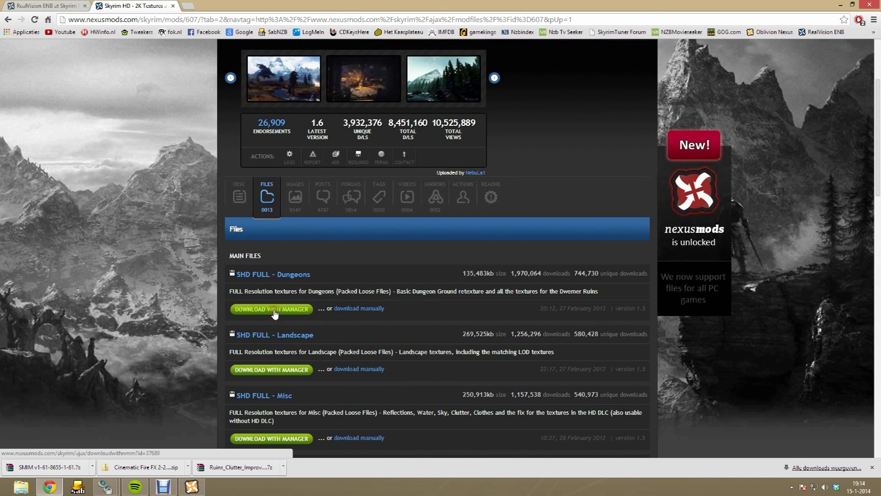
pyautogui.scroll(-2, 353, 296)
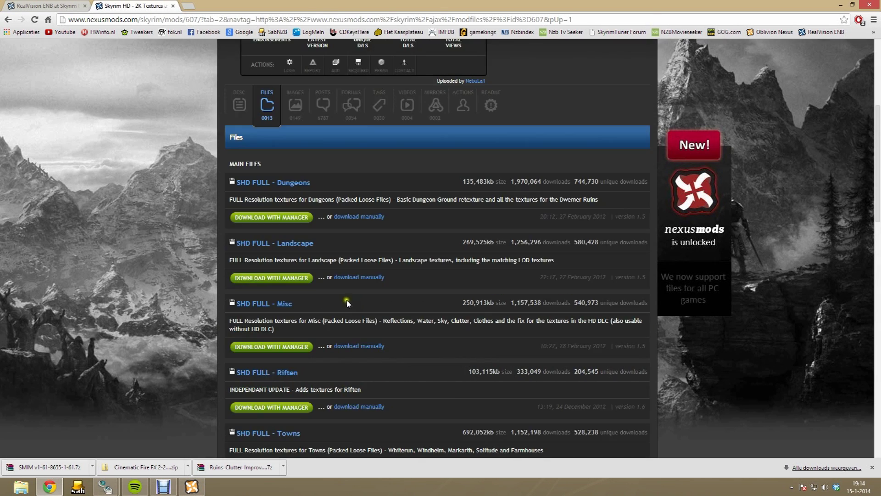
pyautogui.click(357, 218)
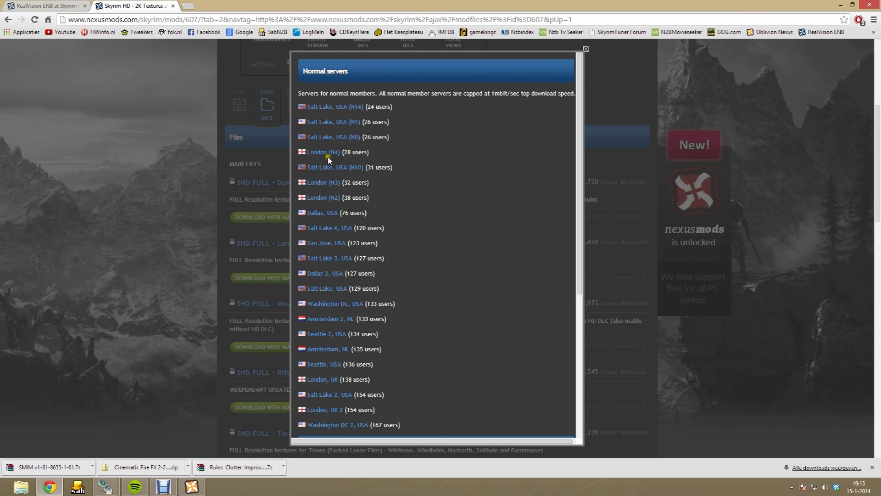
pyautogui.click(325, 319)
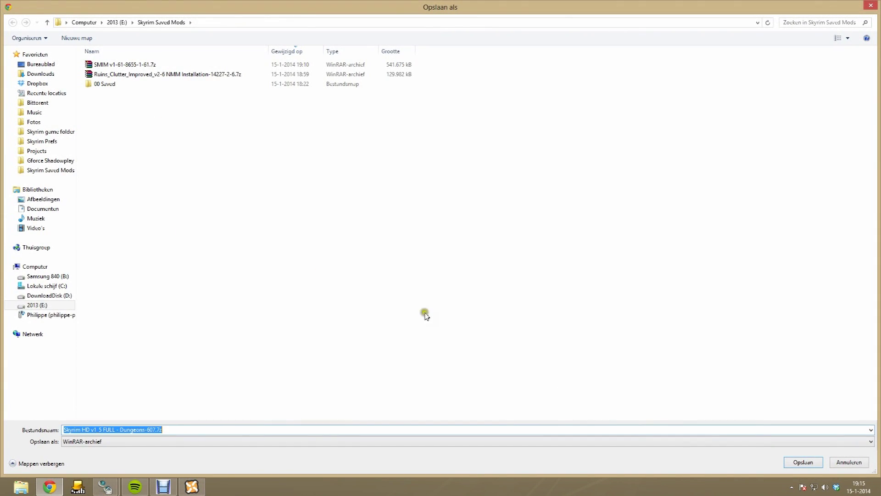
pyautogui.click(804, 461)
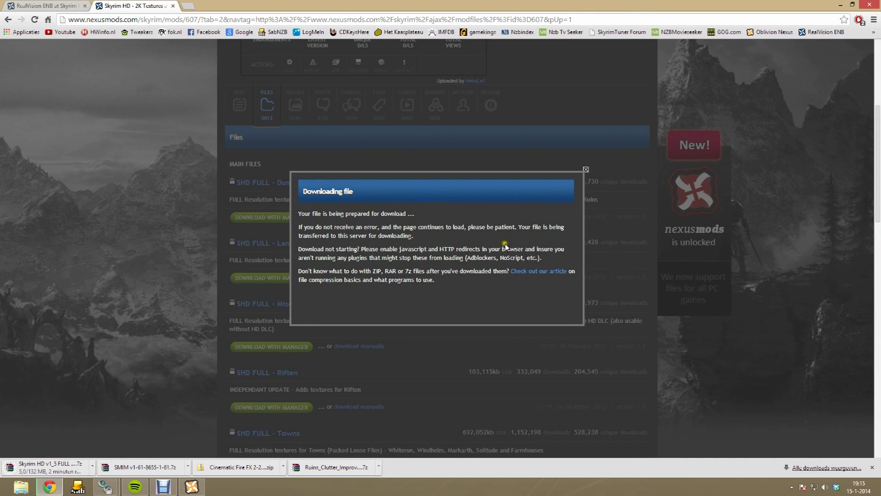
pyautogui.click(585, 170)
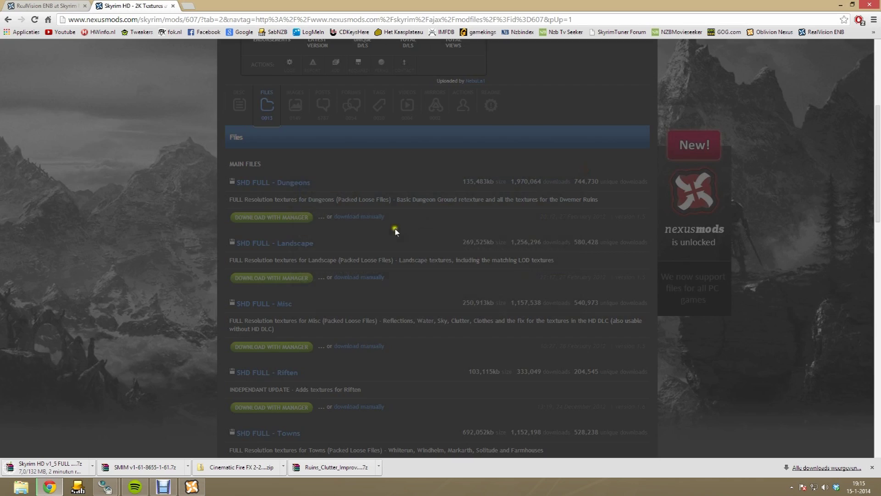
pyautogui.click(367, 277)
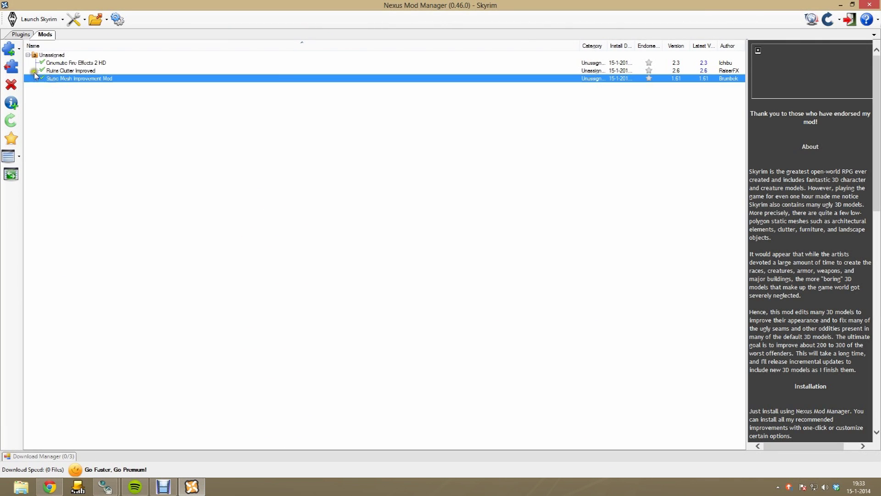
# In Nexus Mod Manager, add Skyrim HD v1_5 FULL - Towns-607.7z from Skyrim Saved Mods and activate it, overwriting all conflicting files.
pyautogui.click(19, 49)
pyautogui.click(46, 48)
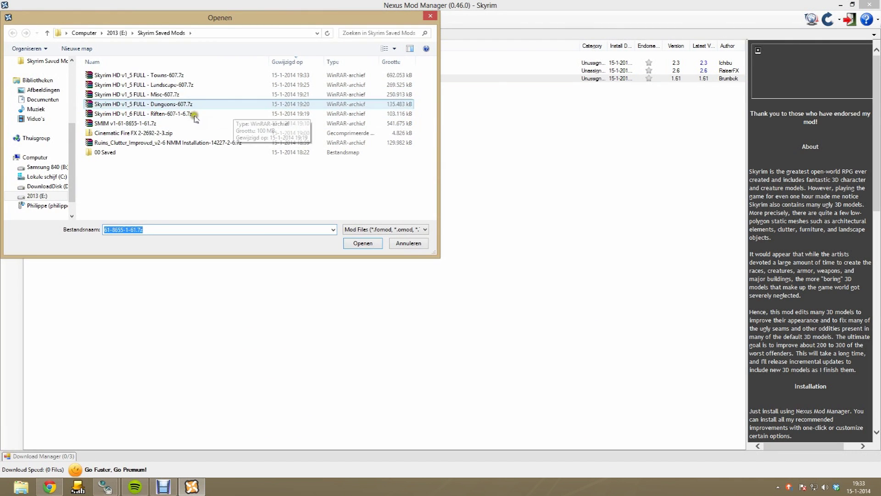
pyautogui.doubleClick(164, 75)
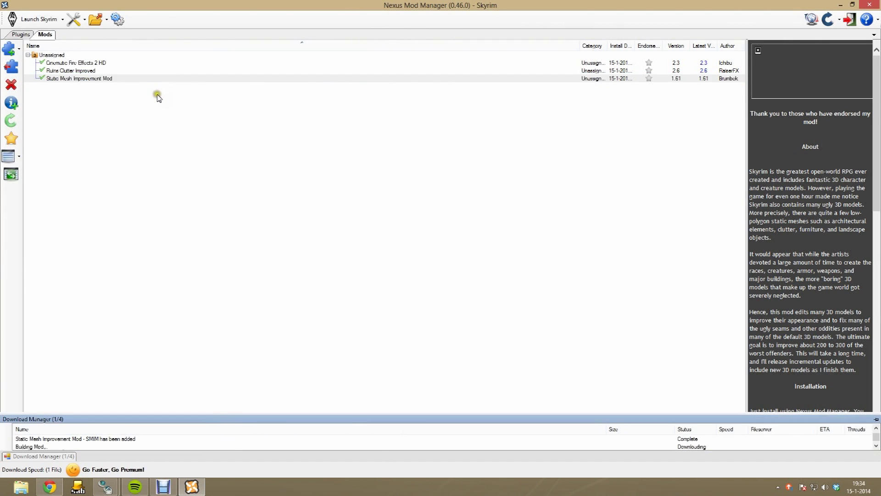
pyautogui.click(105, 78)
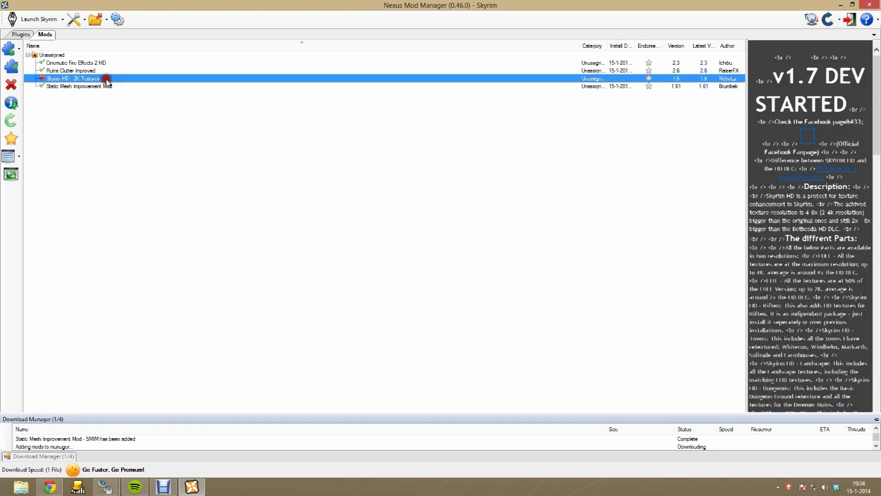
pyautogui.click(10, 66)
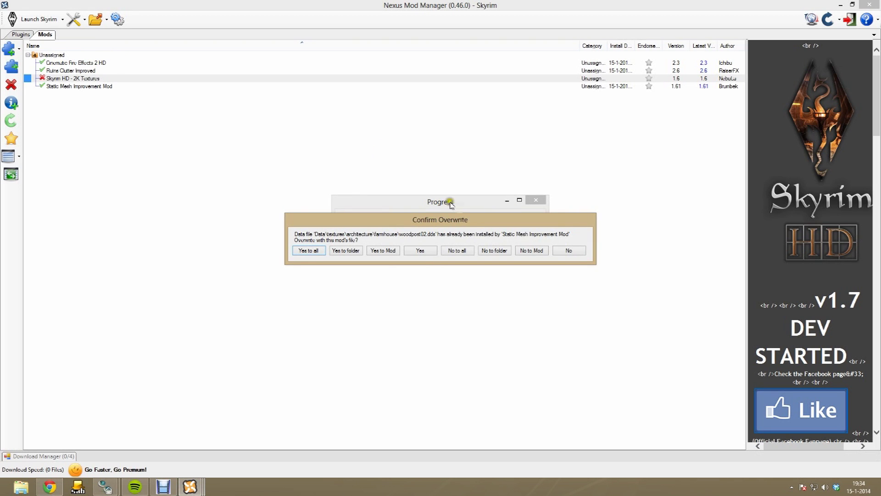
pyautogui.click(308, 251)
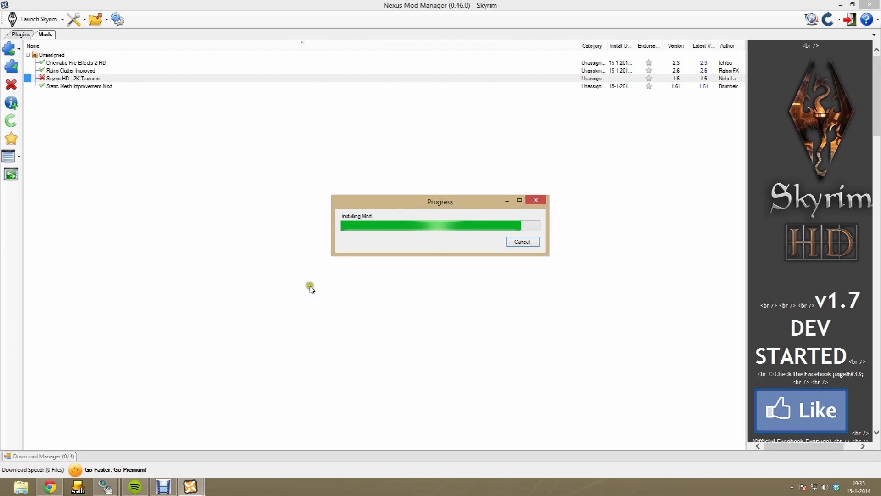
pyautogui.click(486, 273)
# Add the Skyrim HD v1_5 FULL - Landscape-607.7z archive and activate it as a normal install, declining the upgrade.
pyautogui.click(18, 50)
pyautogui.click(68, 49)
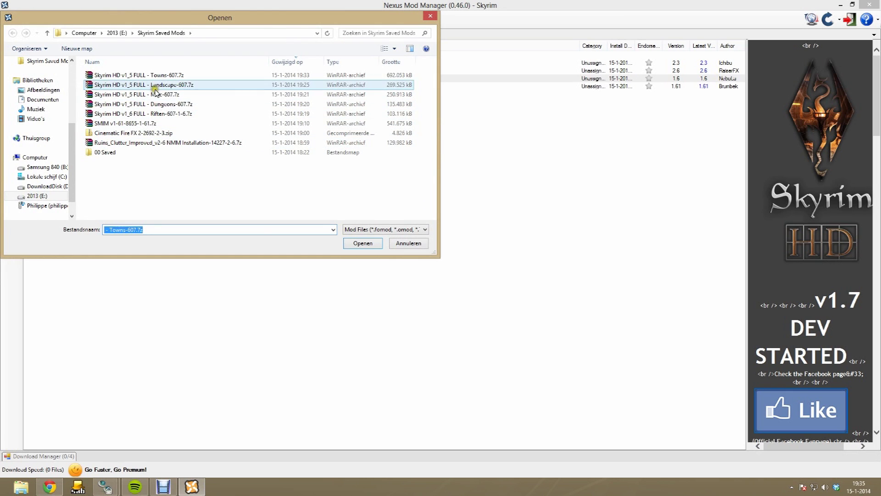
pyautogui.doubleClick(158, 85)
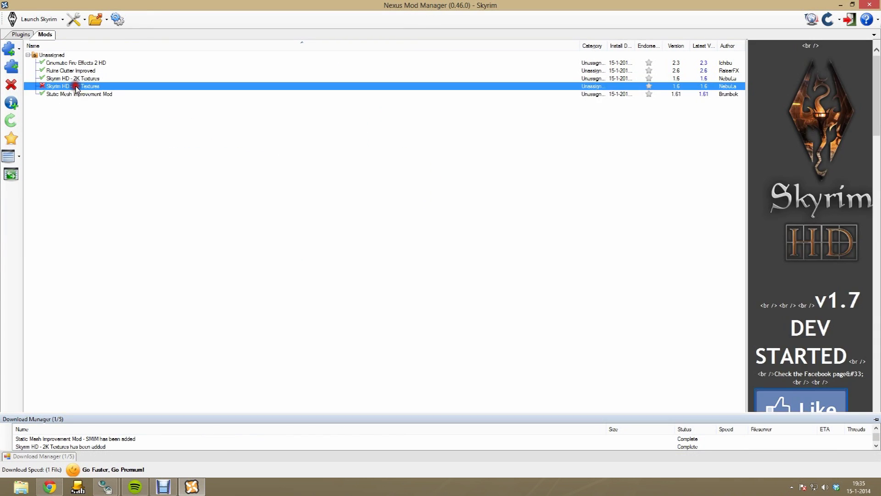
pyautogui.click(475, 281)
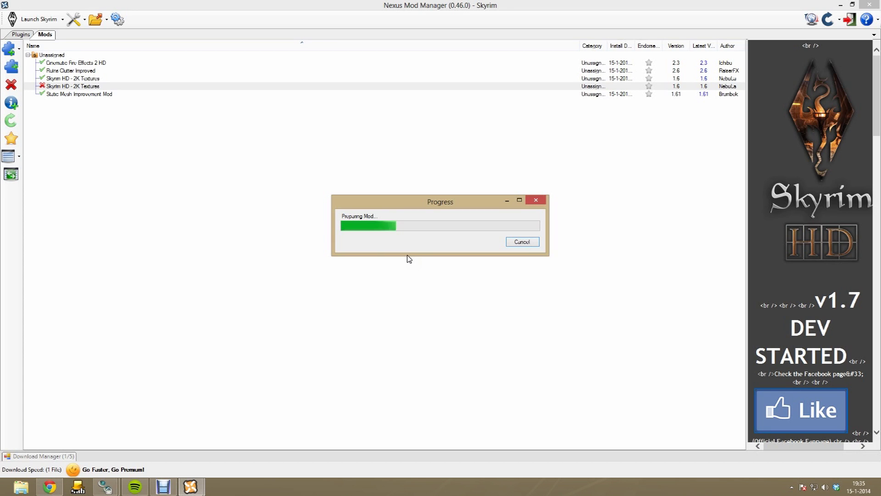
pyautogui.click(445, 239)
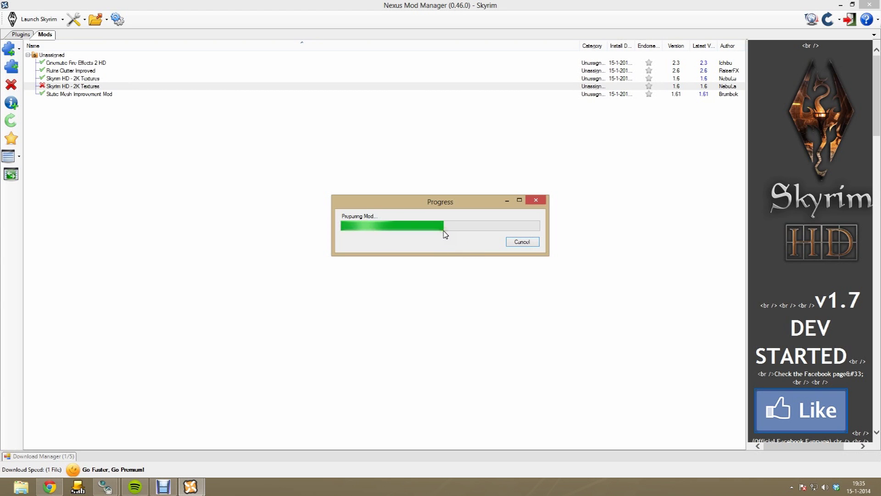
pyautogui.click(474, 278)
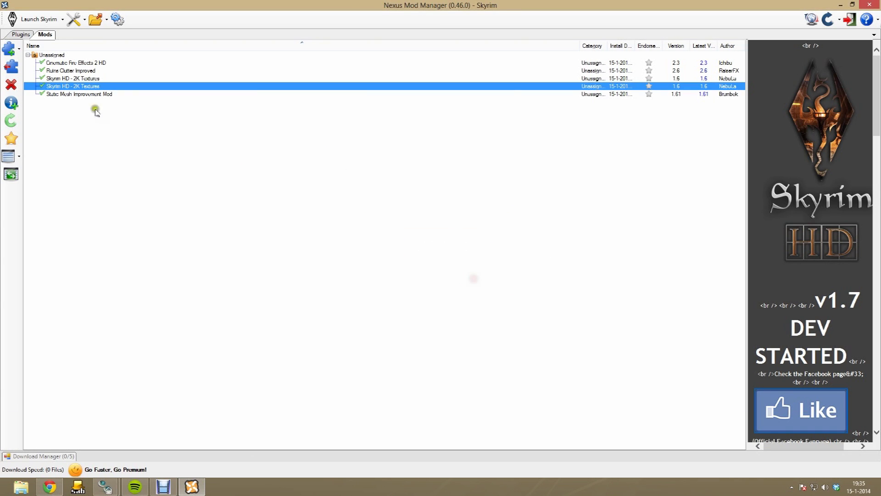
# Add the Skyrim HD v1_5 FULL - Misc-607.7z archive and activate it without upgrading, overwriting all conflicting files.
pyautogui.click(19, 54)
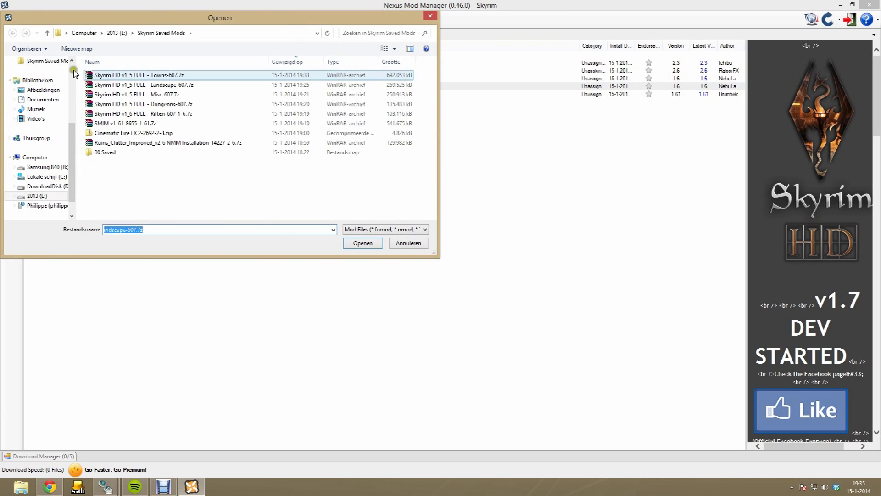
pyautogui.doubleClick(172, 97)
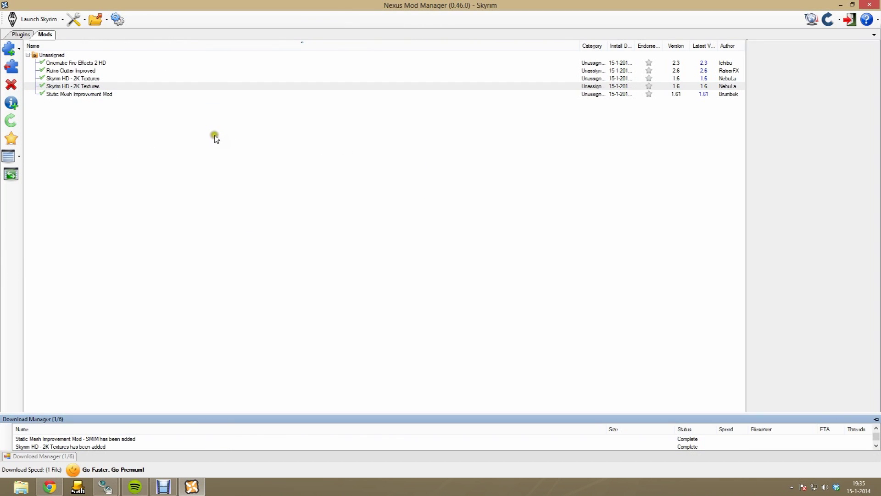
pyautogui.click(87, 93)
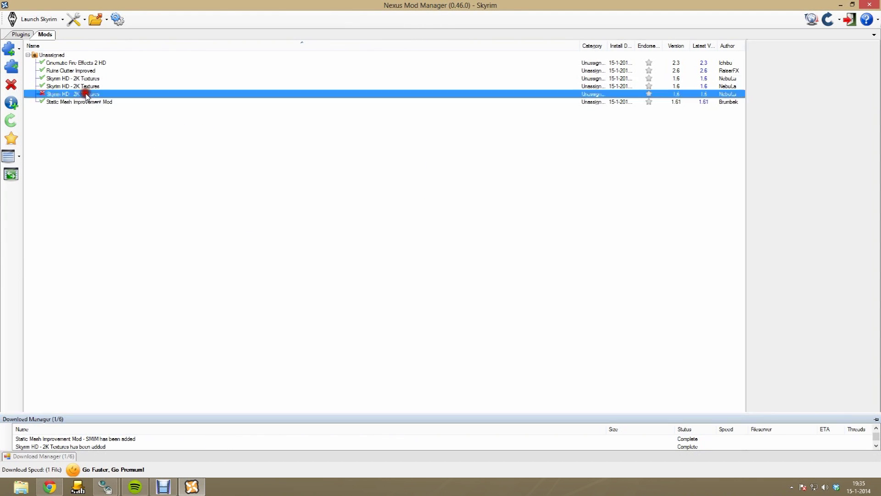
pyautogui.click(11, 66)
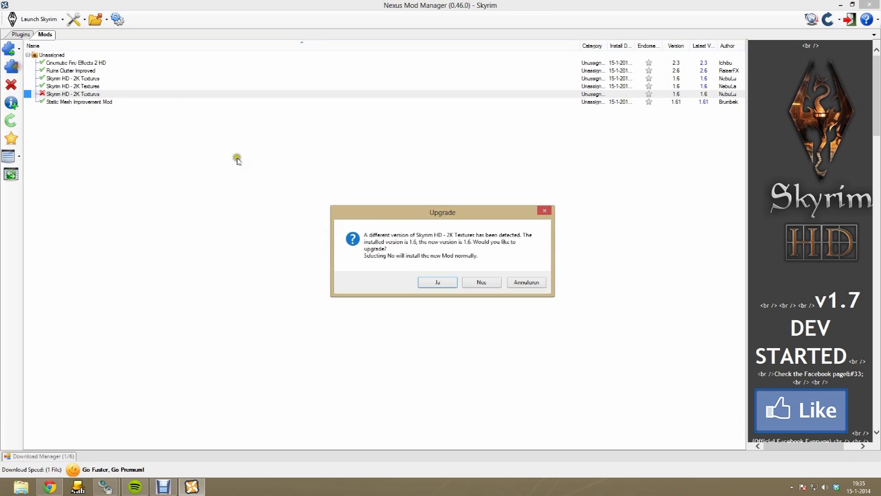
pyautogui.click(475, 280)
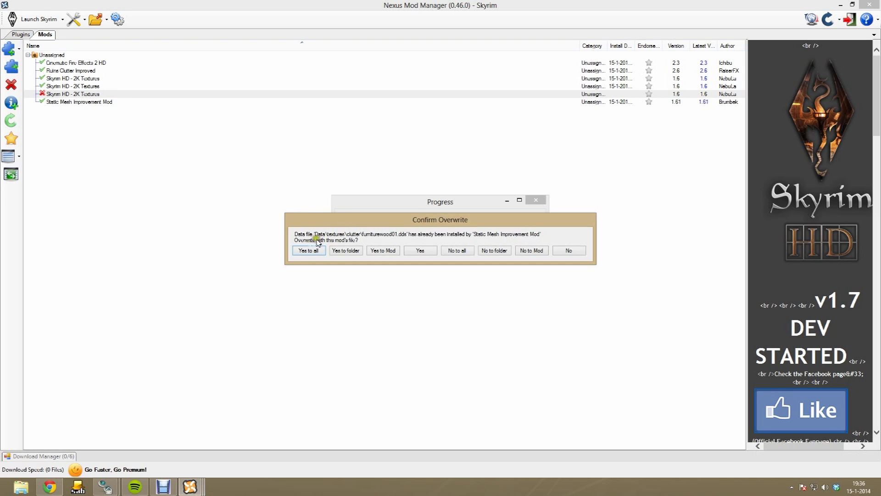
pyautogui.click(309, 250)
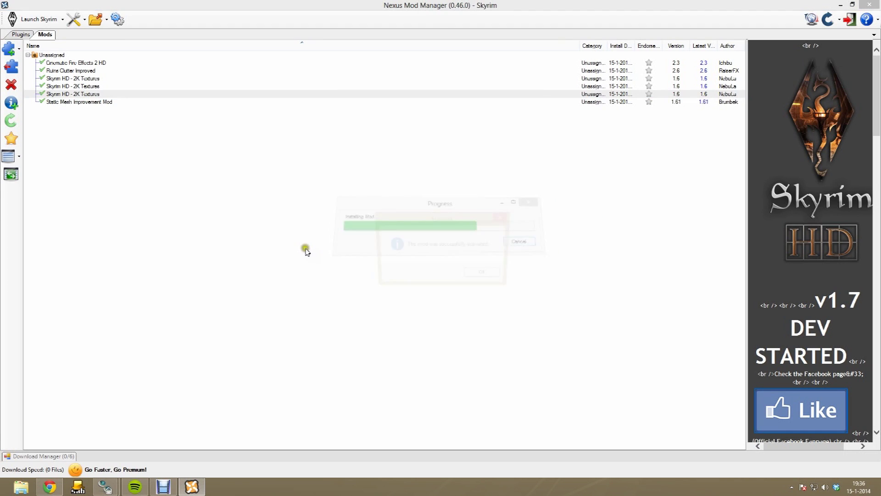
pyautogui.click(474, 278)
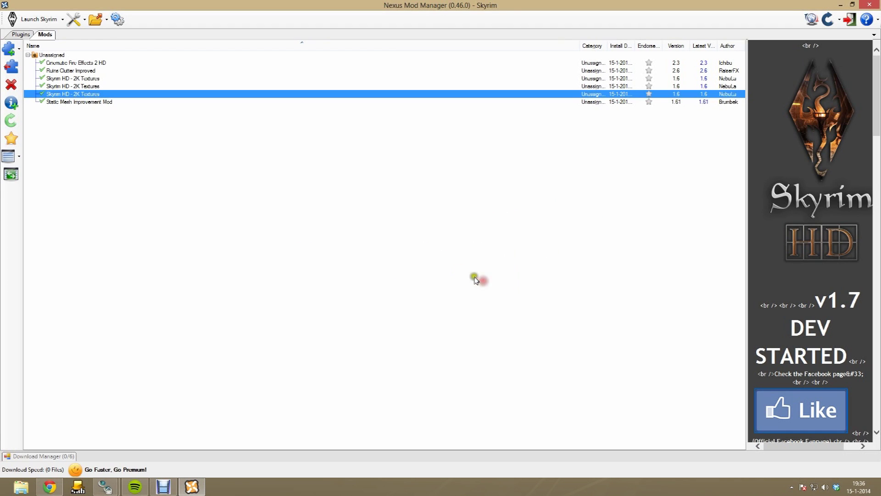
# Add the Skyrim HD v1_5 FULL - Dungeons-607.7z archive and activate it as a normal install, declining the upgrade.
pyautogui.click(10, 49)
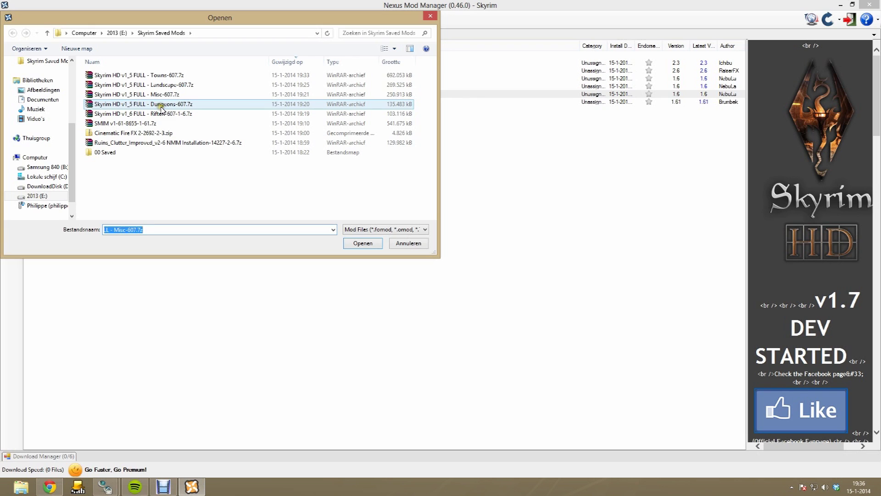
pyautogui.doubleClick(161, 105)
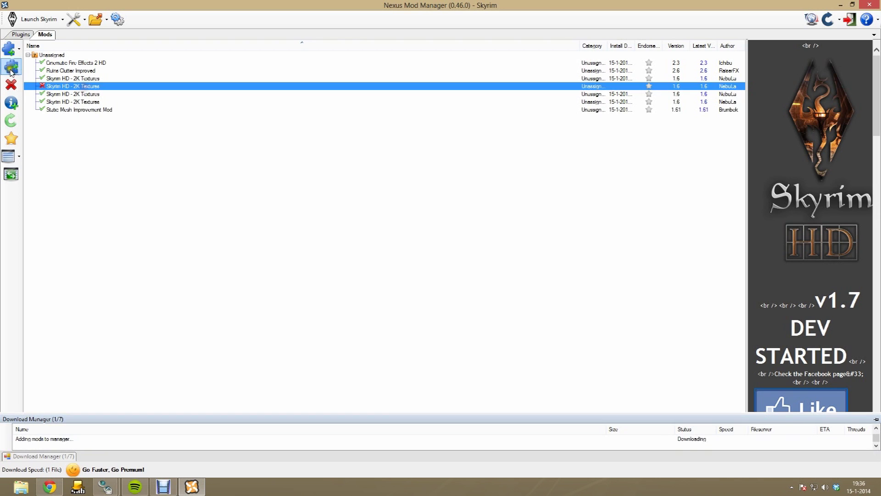
pyautogui.click(483, 281)
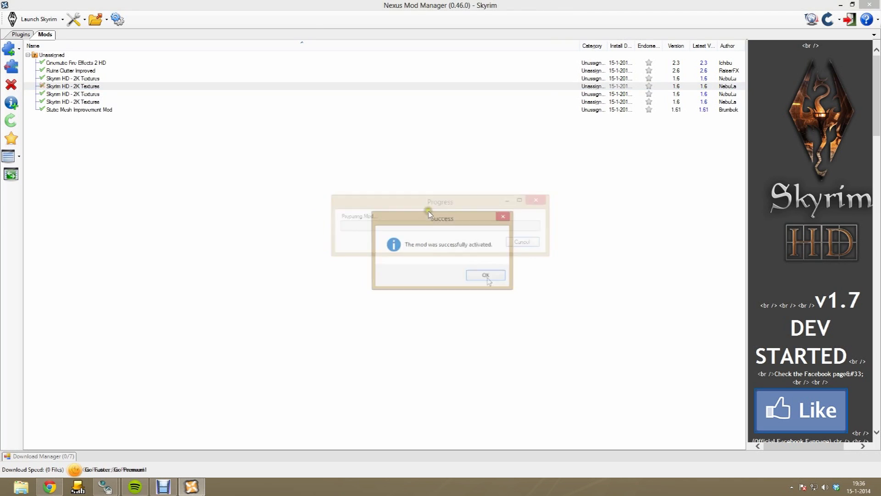
pyautogui.click(477, 276)
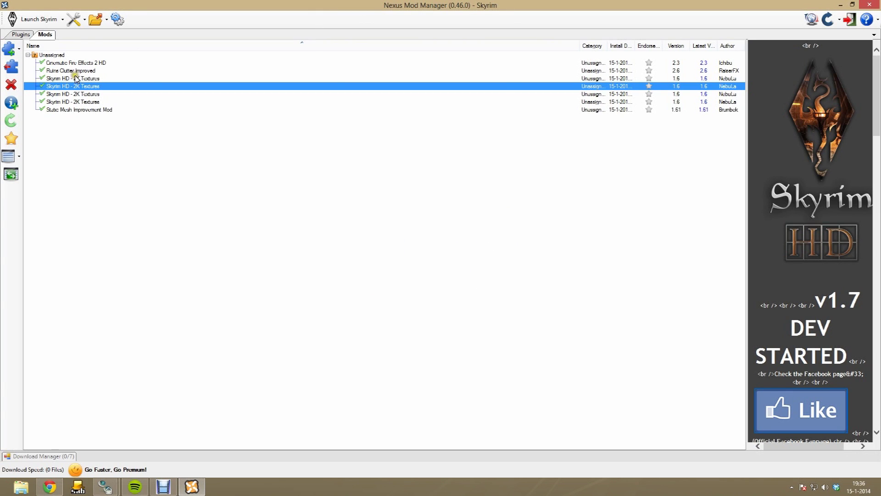
# Add the Skyrim HD v1_6 FULL - Riften-607-1-6.7z archive and activate it as a normal install without upgrading.
pyautogui.click(9, 47)
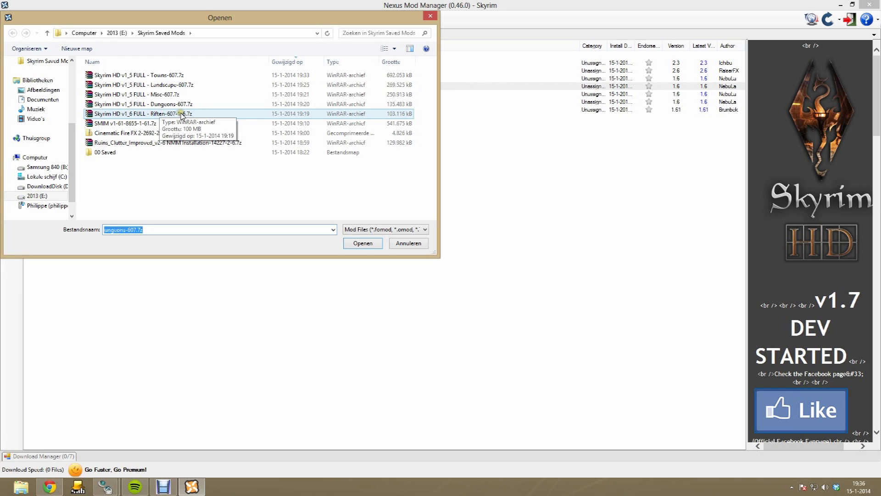
pyautogui.doubleClick(182, 114)
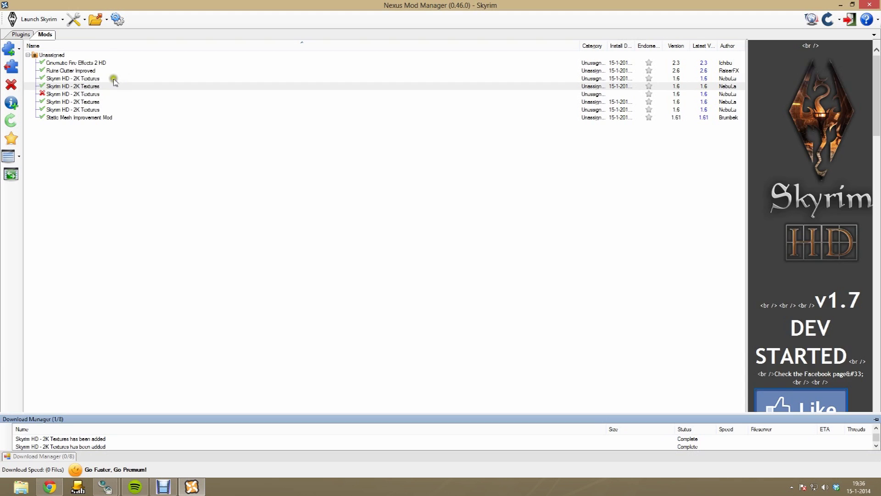
pyautogui.doubleClick(110, 93)
pyautogui.click(477, 283)
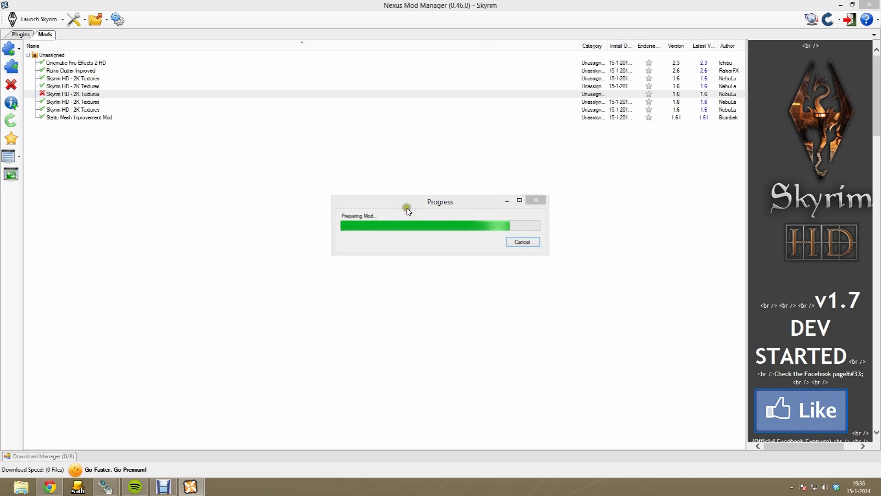
pyautogui.click(486, 275)
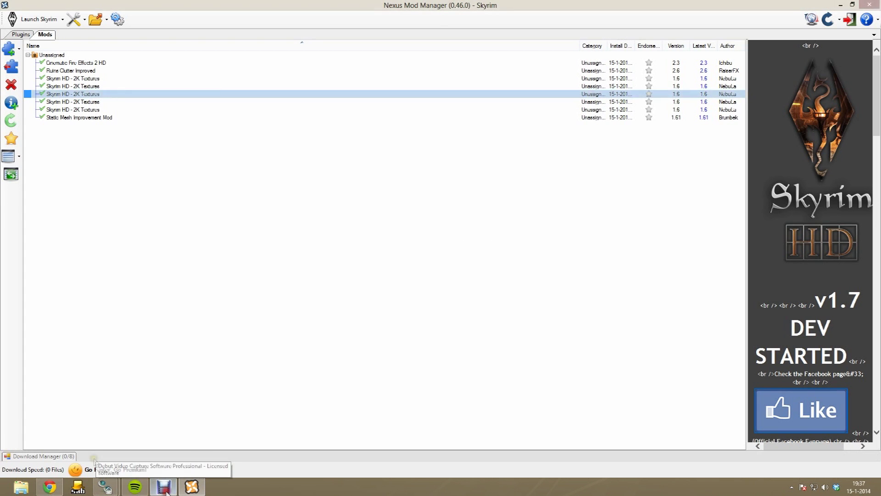
# In Chrome, close the Skyrim HD page and open the download files of Vivid Landscapes - Dungeons and Ruins from the recommended mods list.
pyautogui.click(41, 484)
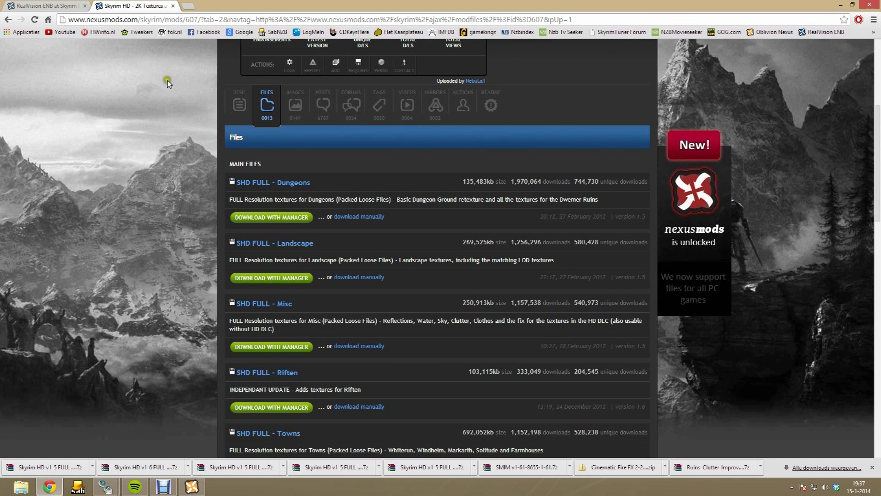
pyautogui.click(173, 6)
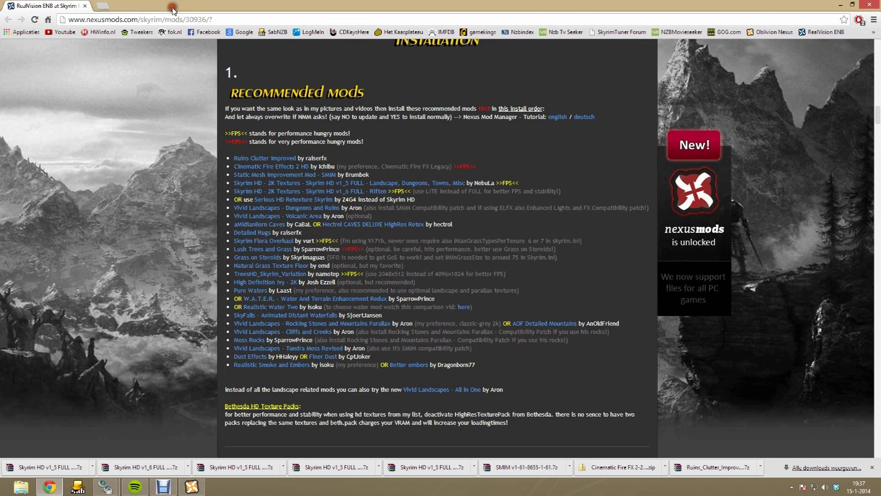
pyautogui.rightClick(311, 206)
pyautogui.click(331, 213)
pyautogui.click(147, 7)
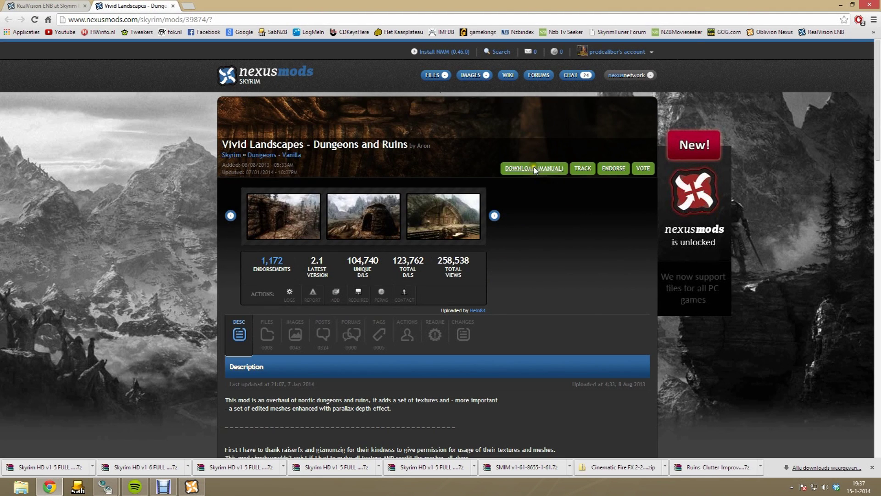
pyautogui.click(534, 170)
pyautogui.rightClick(561, 165)
pyautogui.press('Escape')
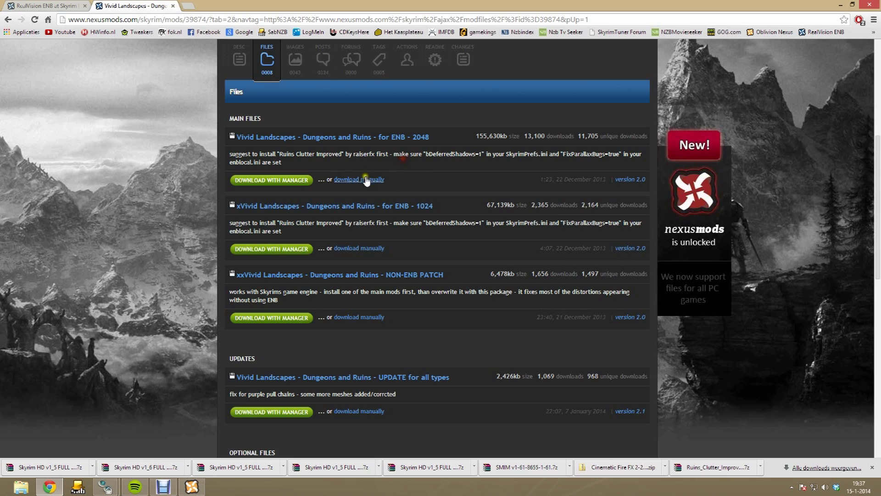
# Manually download Vivid Landscapes - Dungeons and Ruins - for ENB - 2048 from the London, UK server.
pyautogui.click(359, 187)
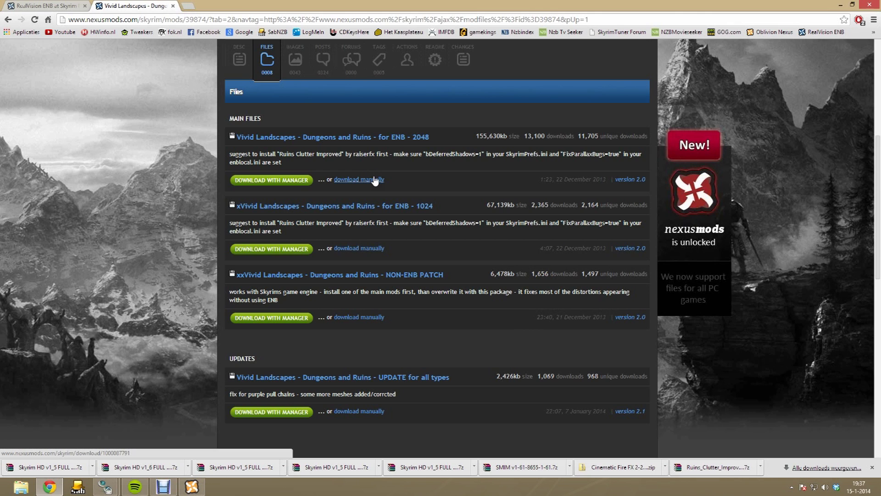
pyautogui.click(375, 180)
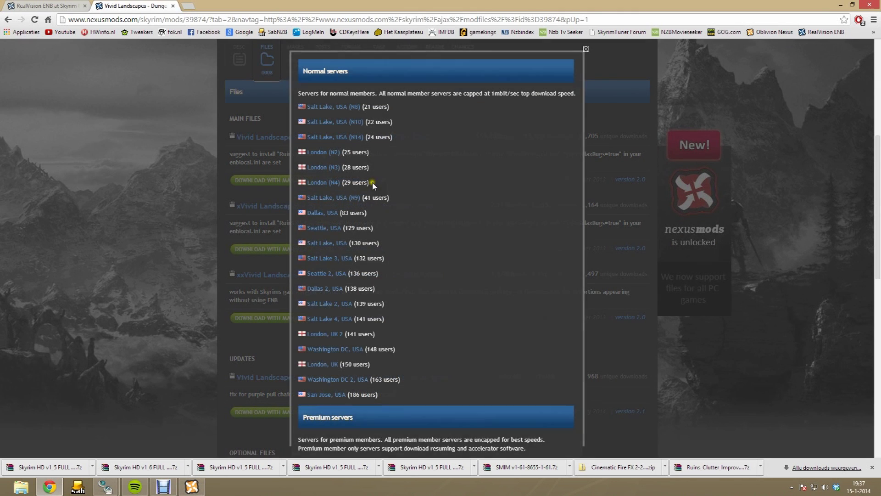
pyautogui.click(329, 368)
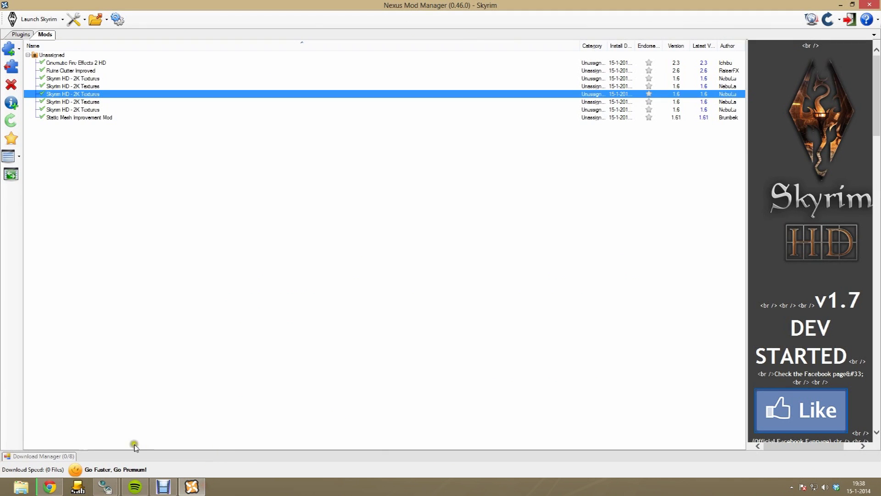
# In Nexus Mod Manager, add the Vivid Landscapes - Dungeons and Ruins - for ENB - 2048 archive and activate it, overwriting all conflicting files.
pyautogui.click(18, 48)
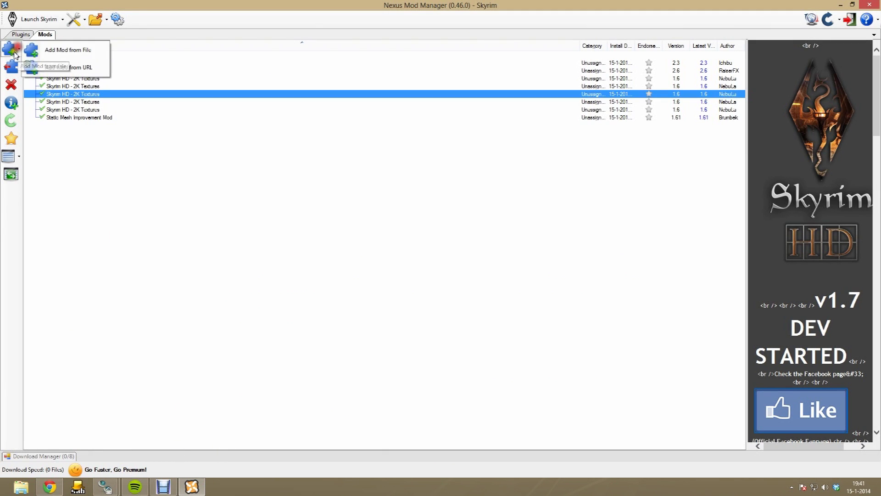
pyautogui.click(43, 48)
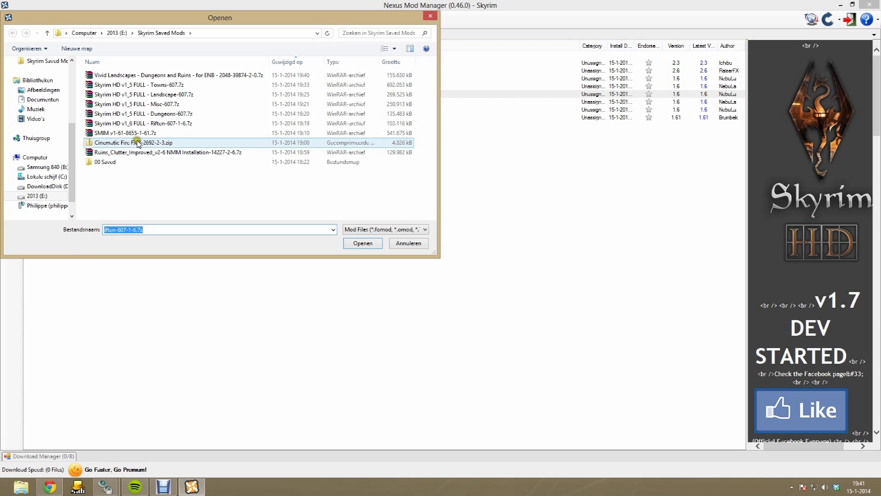
pyautogui.doubleClick(149, 74)
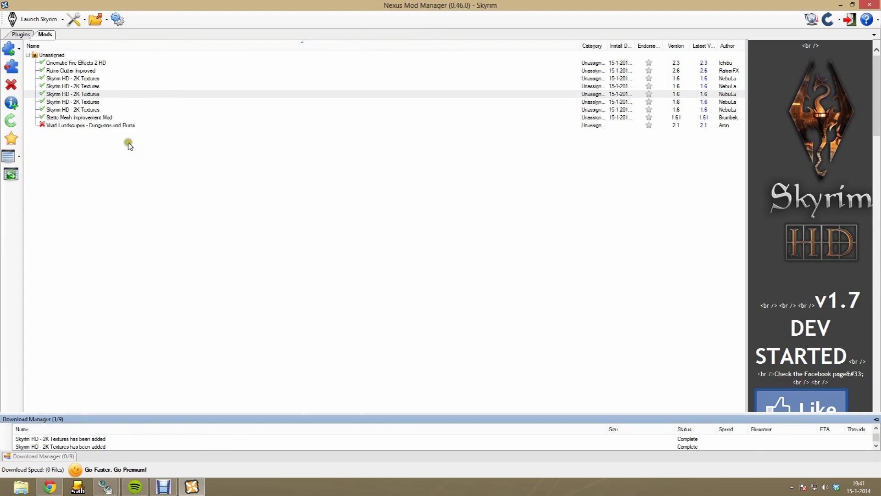
pyautogui.click(69, 124)
pyautogui.click(11, 67)
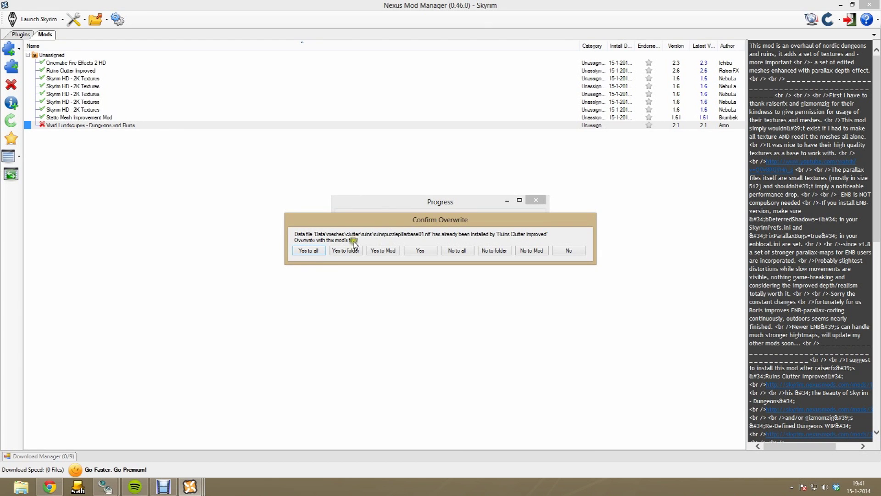
pyautogui.click(308, 252)
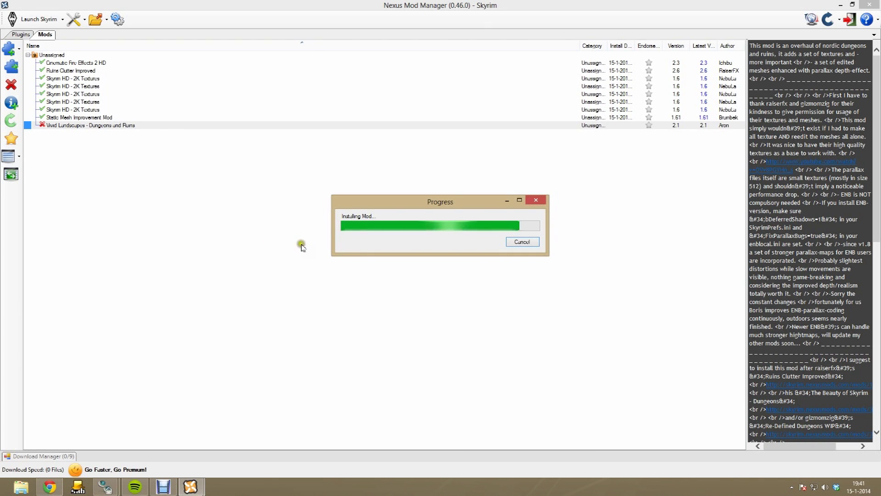
pyautogui.click(468, 277)
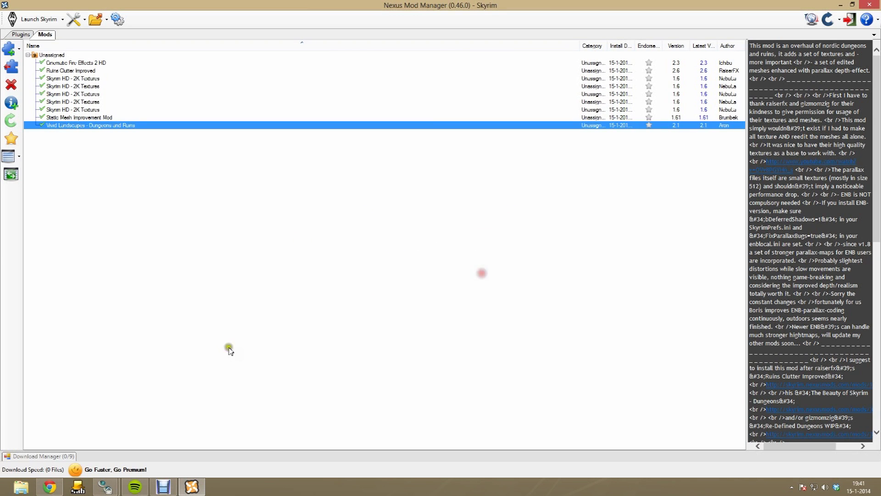
# Back in Chrome, manually download the optional SMIM Compatibility patch for Dungeons and Ruins from the London, UK 2 server.
pyautogui.click(59, 484)
pyautogui.scroll(-6, 391, 342)
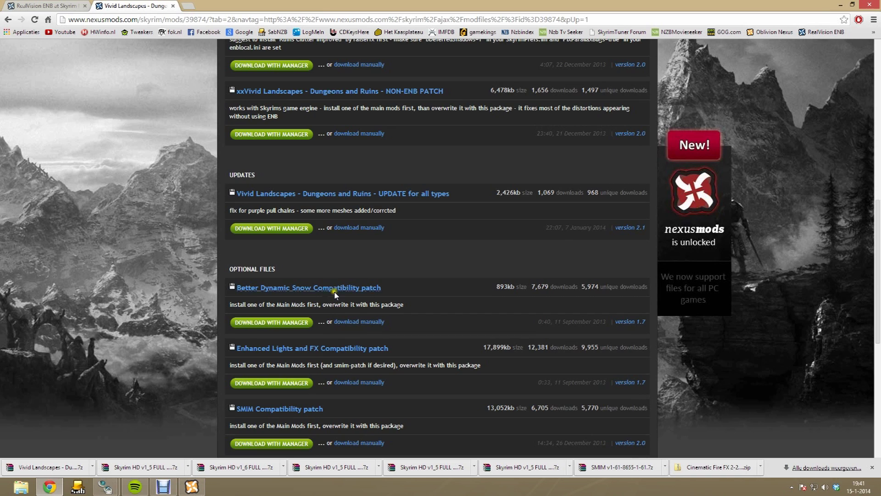
pyautogui.scroll(-2, 336, 294)
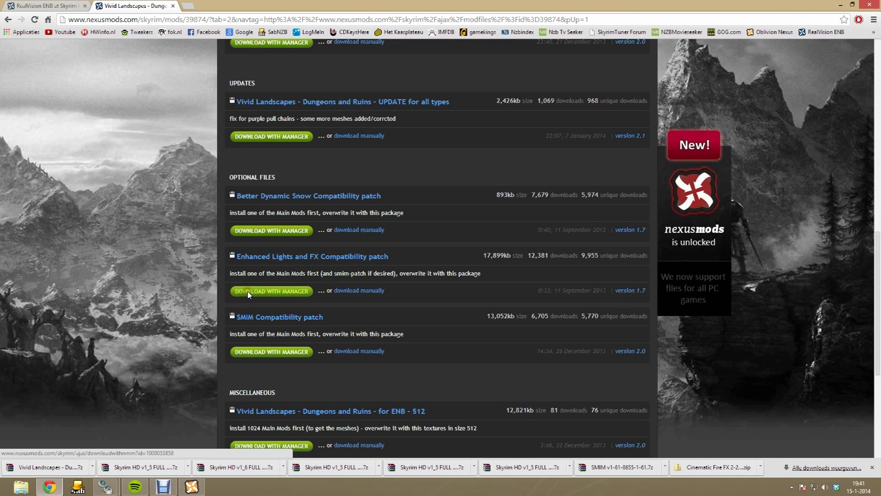
pyautogui.click(367, 352)
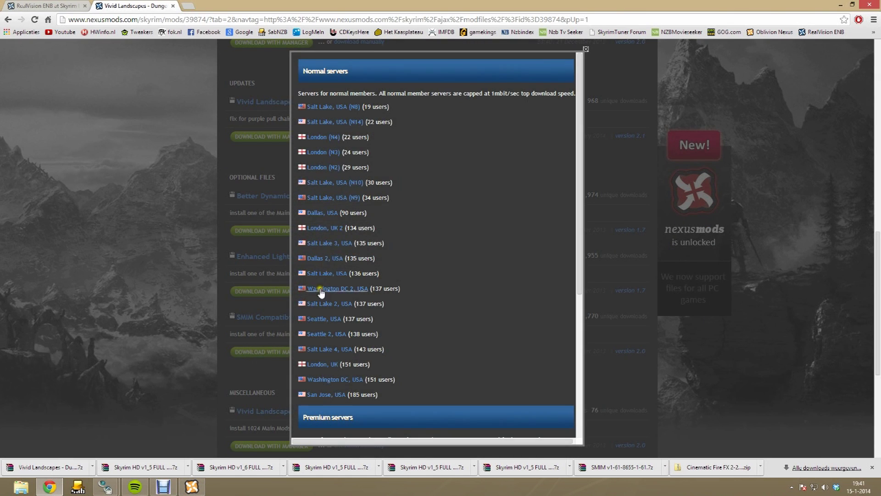
pyautogui.click(326, 228)
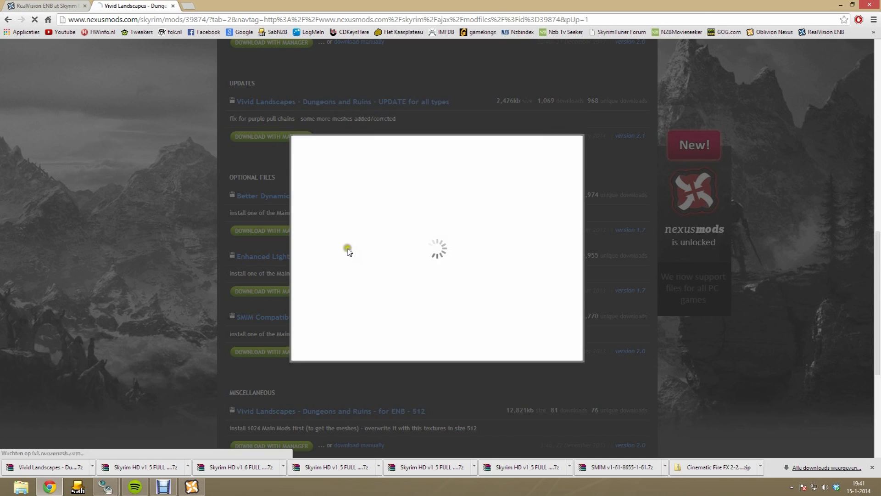
# In Nexus Mod Manager, add the SMIM Compatibility patch archive and activate it without upgrading, overwriting all conflicting files.
pyautogui.click(195, 487)
pyautogui.click(9, 50)
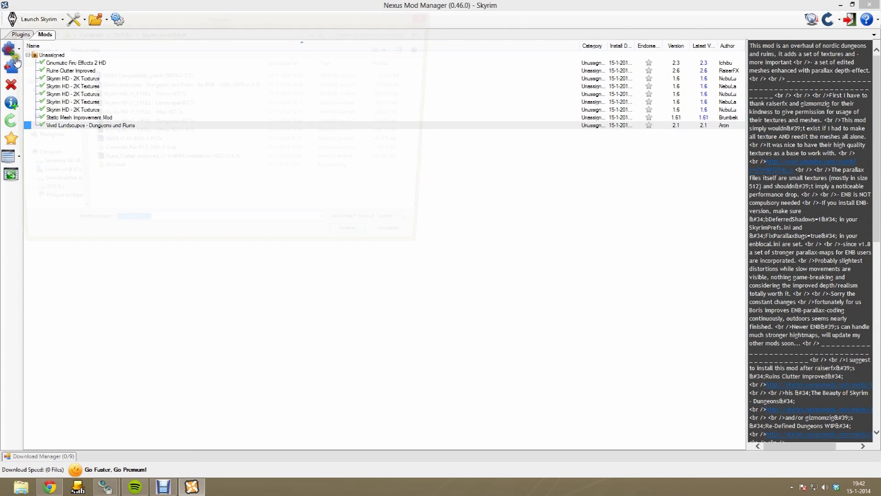
pyautogui.click(130, 77)
pyautogui.doubleClick(130, 76)
pyautogui.click(66, 126)
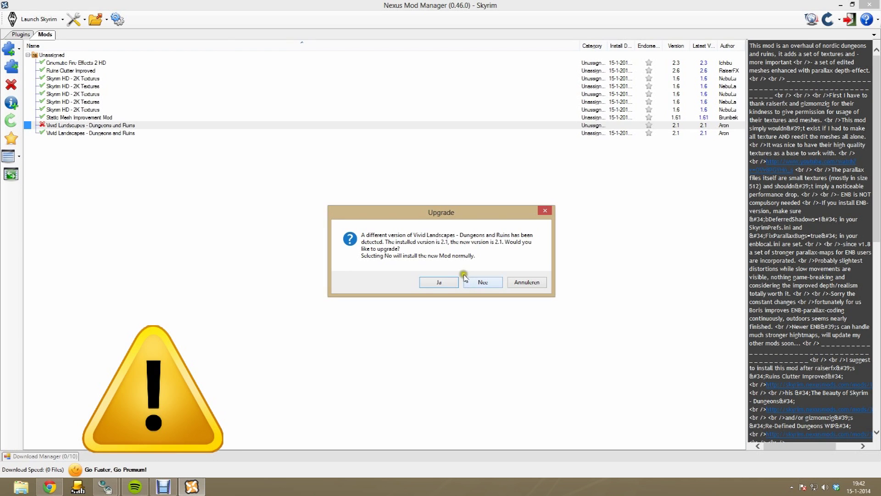
pyautogui.click(481, 282)
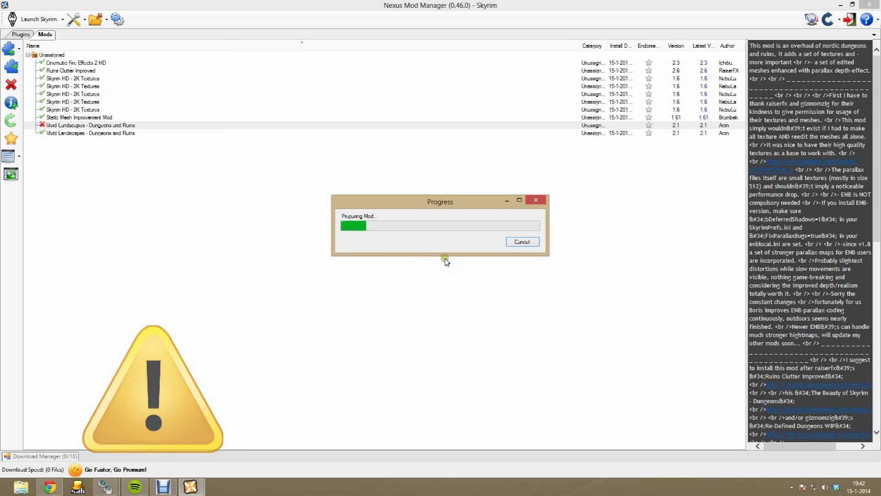
pyautogui.click(319, 254)
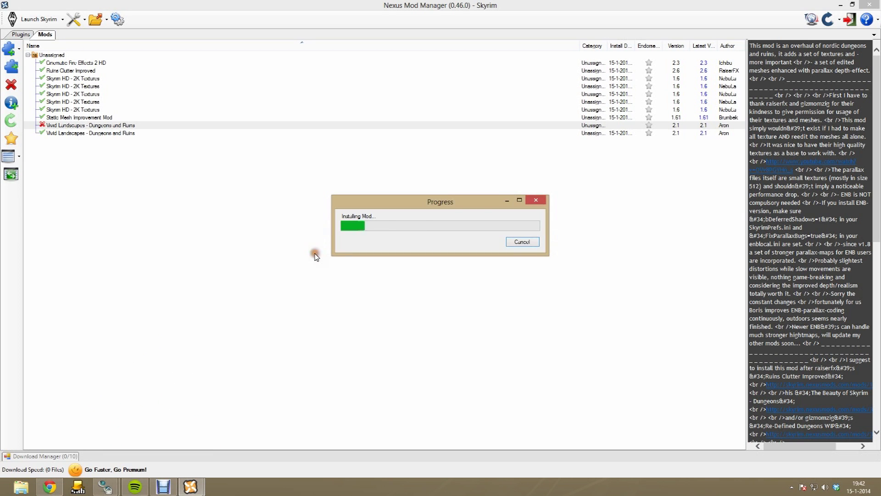
pyautogui.click(477, 274)
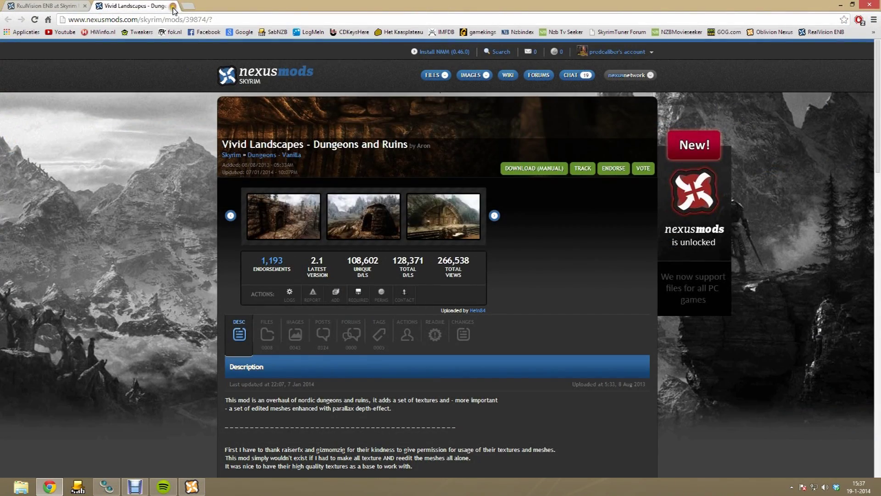
# In Chrome, close the Dungeons and Ruins page and open the download files of Vivid Landscapes - Volcanic Area from the recommended mods list.
pyautogui.click(173, 7)
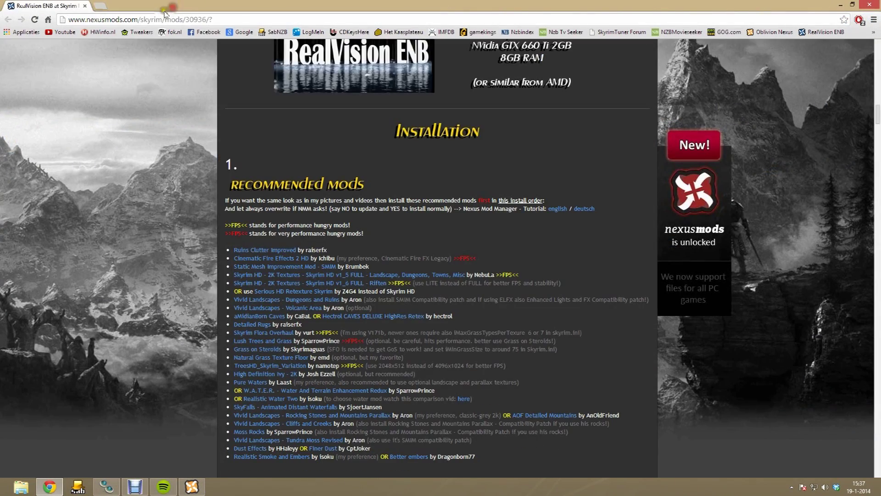
pyautogui.click(283, 308)
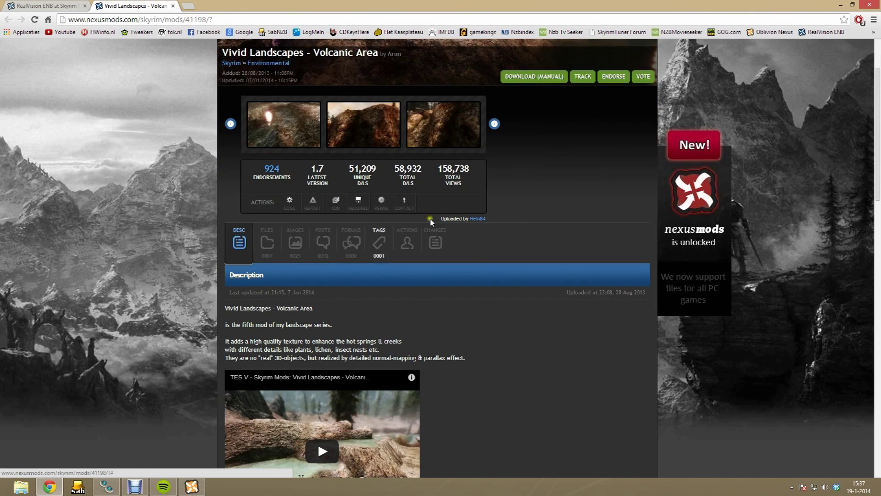
pyautogui.scroll(-2, 430, 216)
pyautogui.rightClick(537, 74)
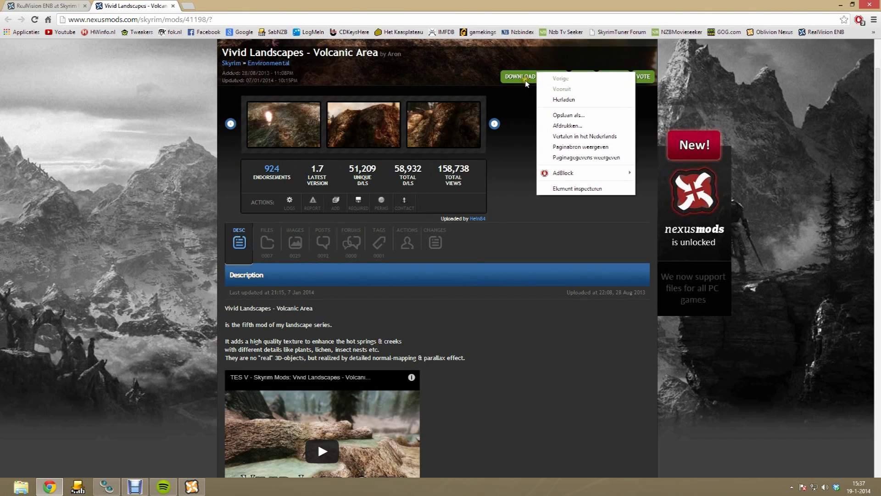
pyautogui.click(523, 77)
pyautogui.scroll(-1, 381, 292)
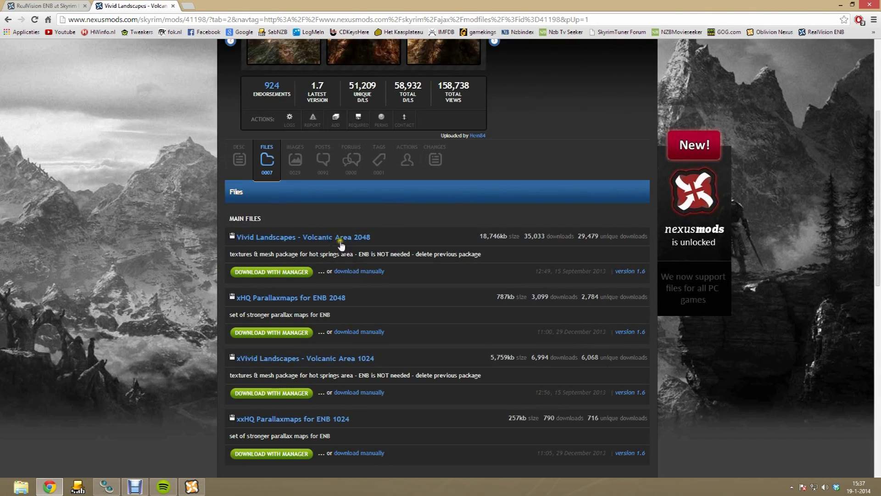
pyautogui.scroll(-1, 347, 194)
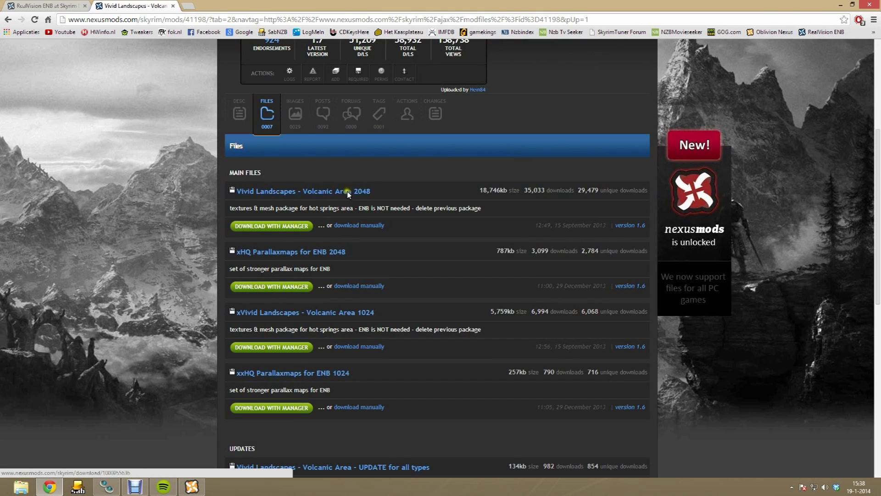
# Manually download Vivid Landscapes - Volcanic Area 2048, and add and activate it in Nexus Mod Manager, overwriting all conflicting files.
pyautogui.click(357, 226)
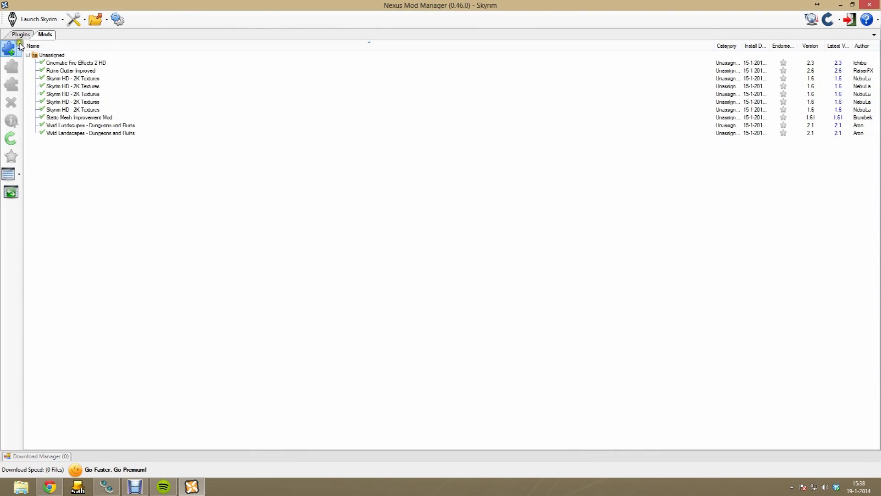
pyautogui.click(19, 48)
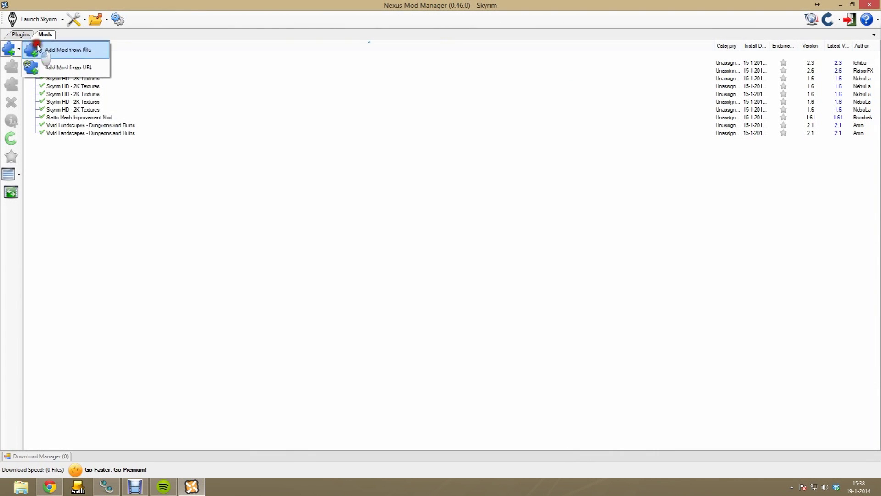
pyautogui.click(38, 48)
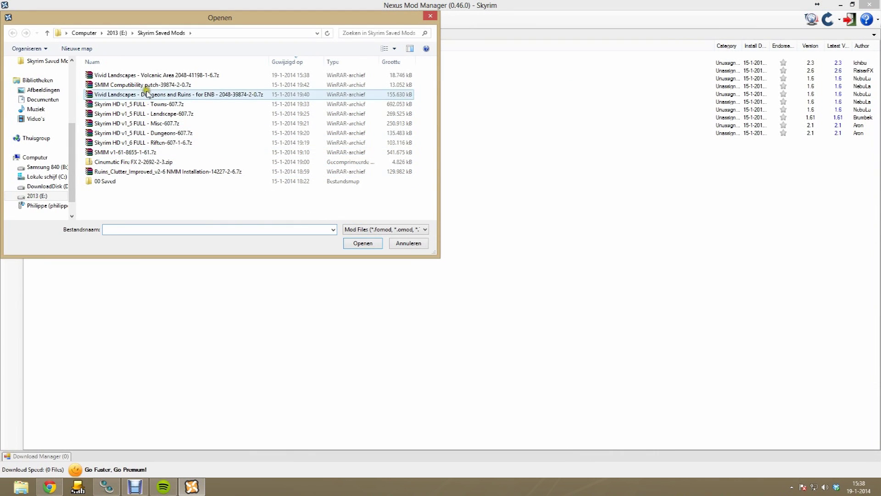
pyautogui.doubleClick(167, 74)
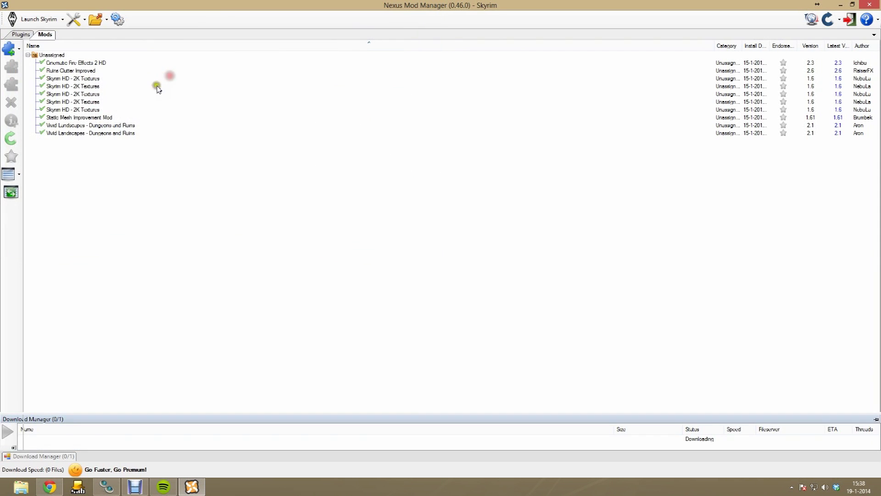
pyautogui.click(78, 141)
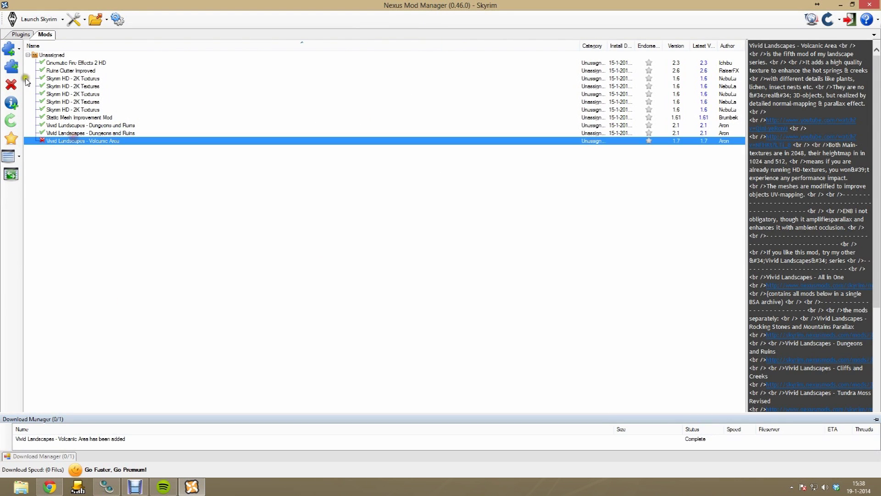
pyautogui.click(10, 68)
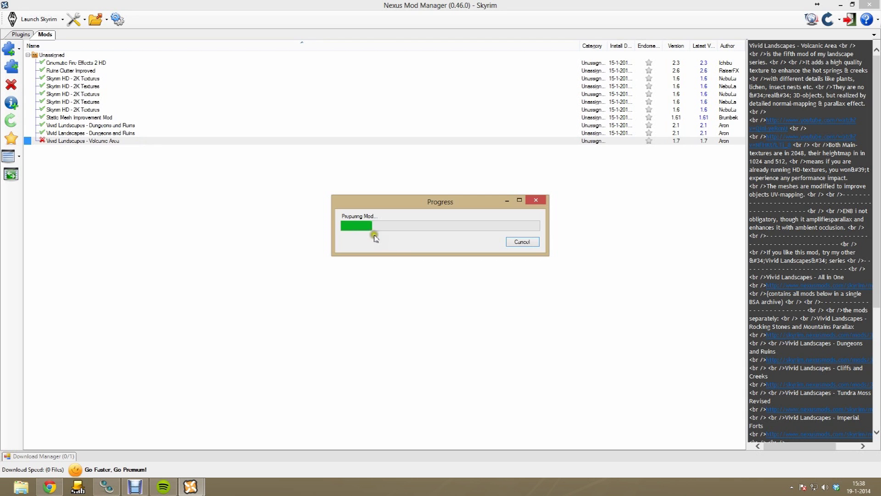
pyautogui.click(315, 250)
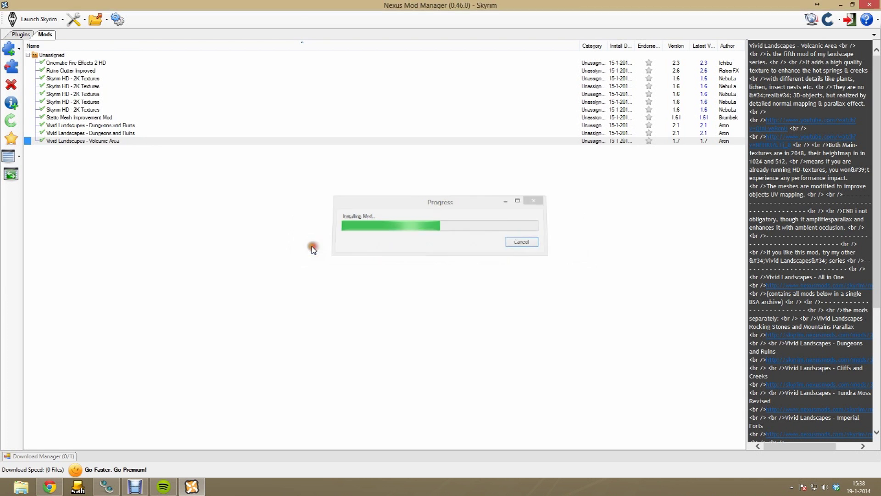
pyautogui.click(480, 272)
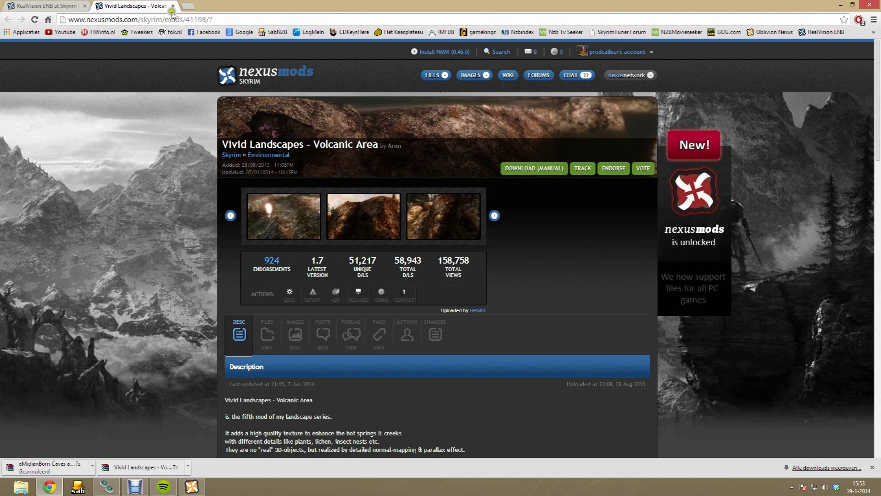
# In Chrome, replace the Volcanic Area page with aMidianBorn Caves from the recommended mods list and manually download aMidianBorn Caves and Mines 2k.
pyautogui.click(173, 6)
pyautogui.rightClick(273, 224)
pyautogui.click(294, 228)
pyautogui.click(163, 6)
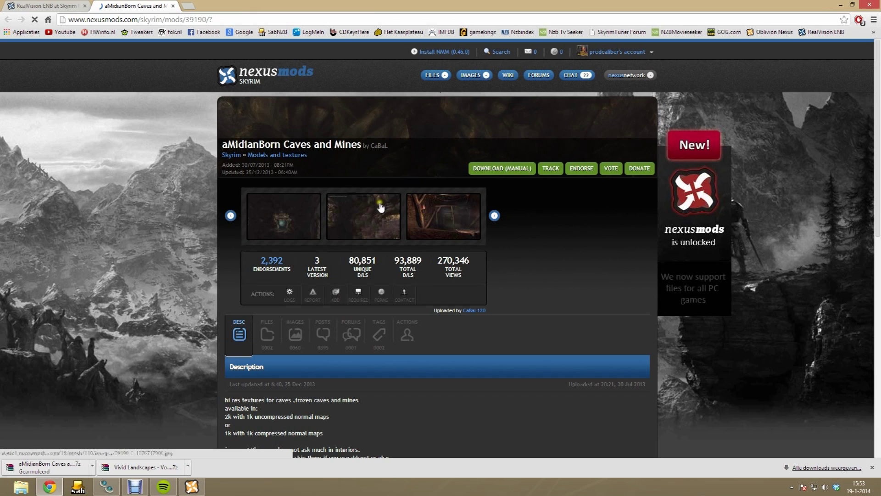
pyautogui.click(488, 174)
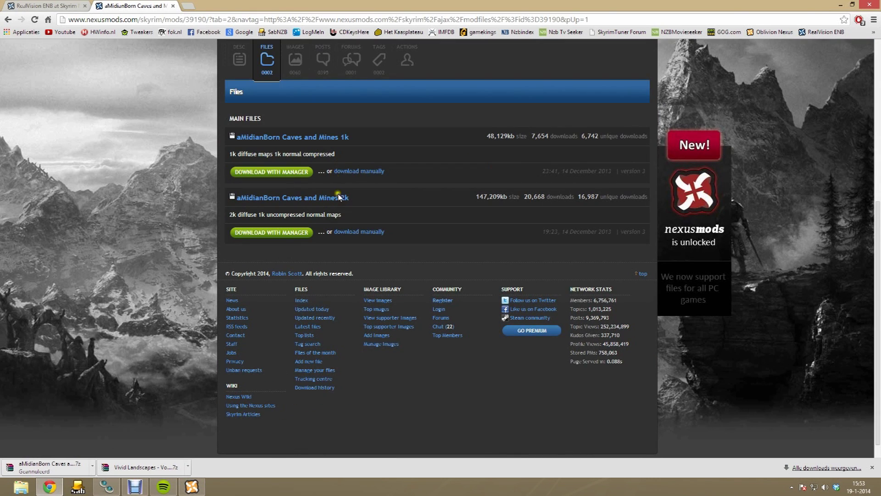
pyautogui.click(347, 229)
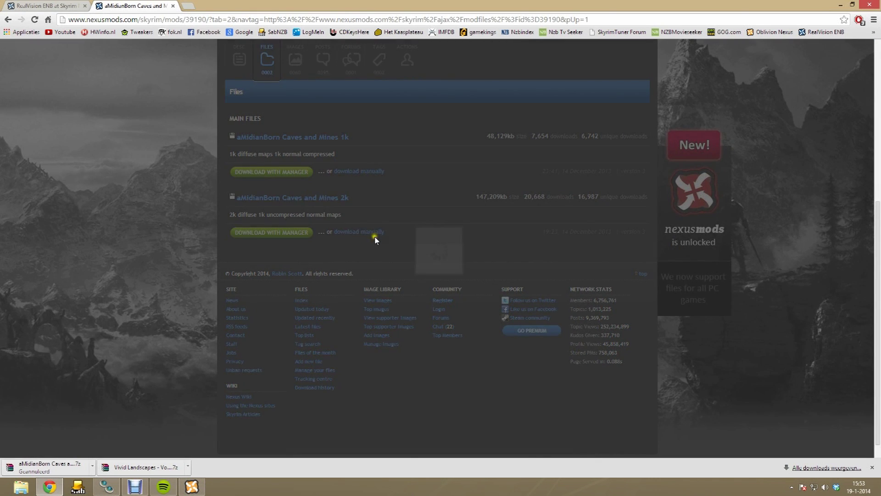
pyautogui.click(330, 168)
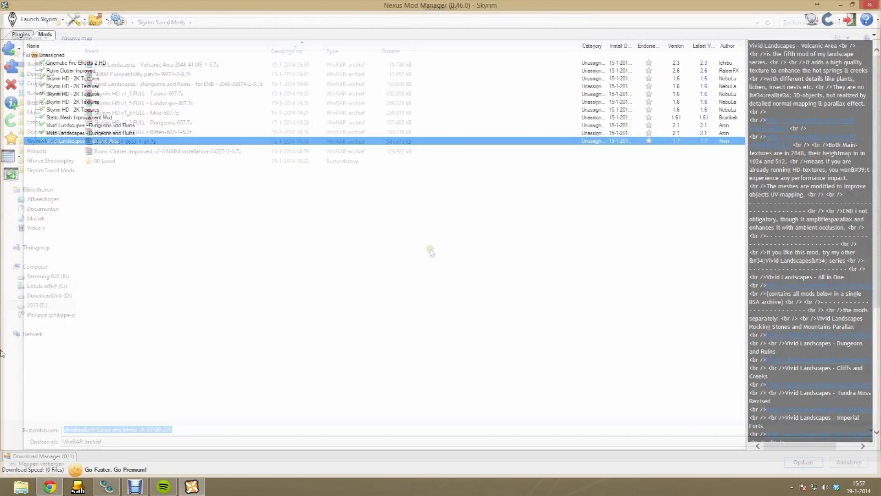
# In Nexus Mod Manager, add the aMidianBorn Caves and Mines 2k archive and activate it, overwriting all conflicting files.
pyautogui.click(19, 48)
pyautogui.click(50, 50)
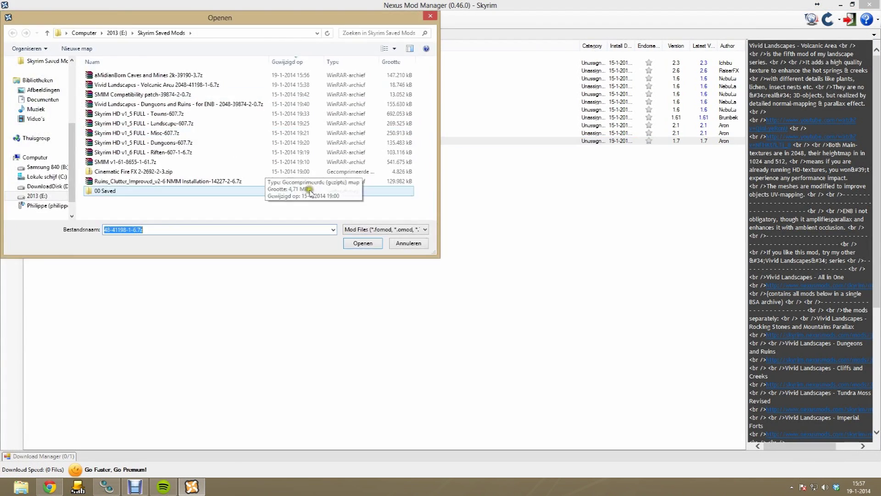
pyautogui.doubleClick(165, 75)
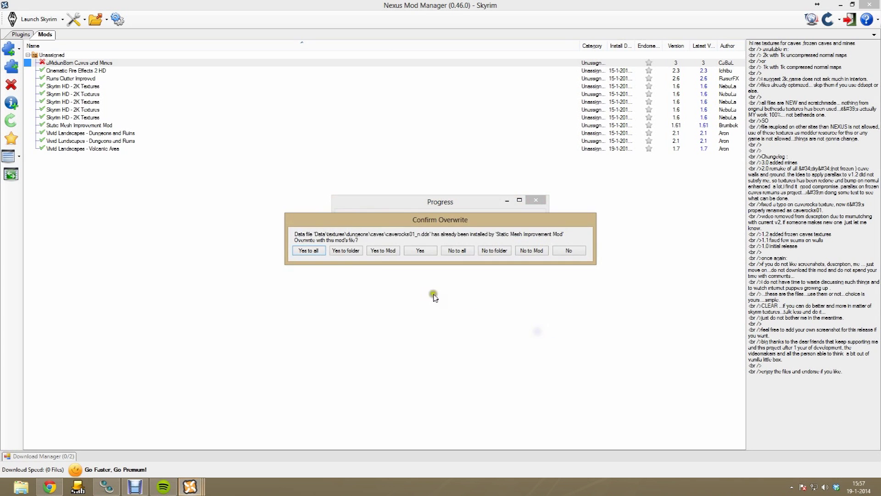
pyautogui.click(305, 250)
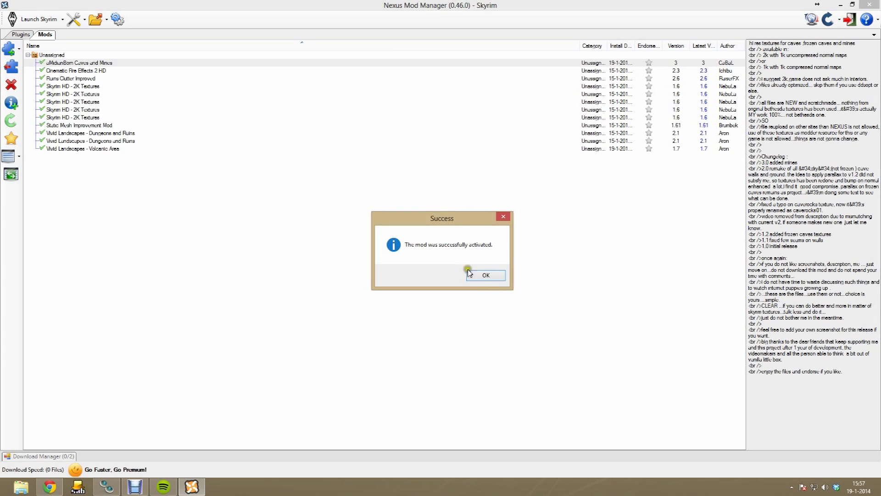
pyautogui.click(469, 272)
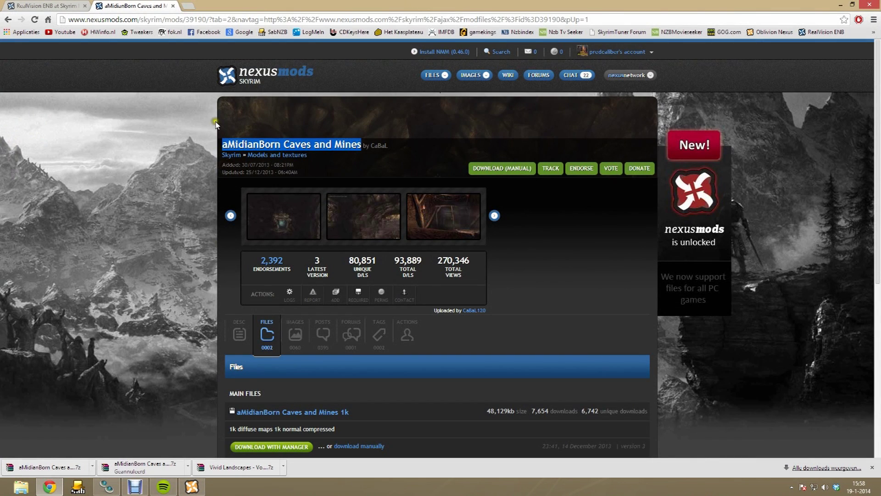
# In Chrome, replace the aMidianBorn page with Detailed Rugs from the recommended mods list and manually download the main file Detailed_Rugs_v1-3.
pyautogui.click(176, 6)
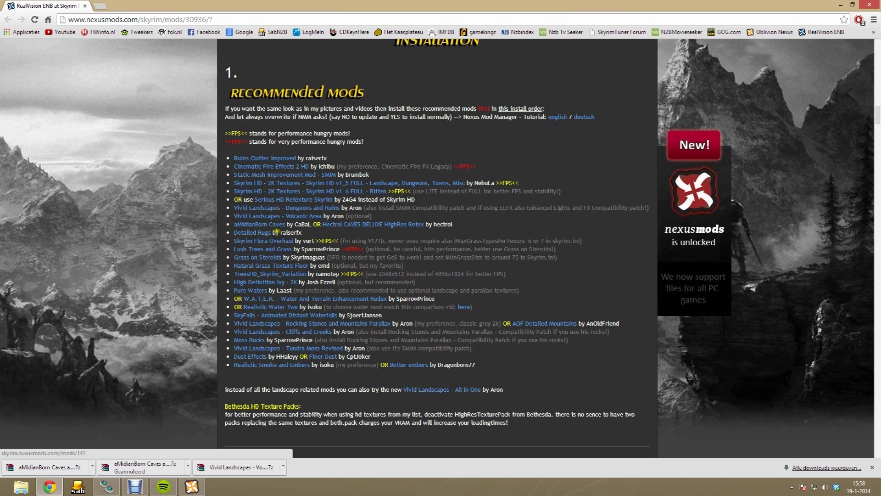
pyautogui.rightClick(258, 226)
pyautogui.click(284, 232)
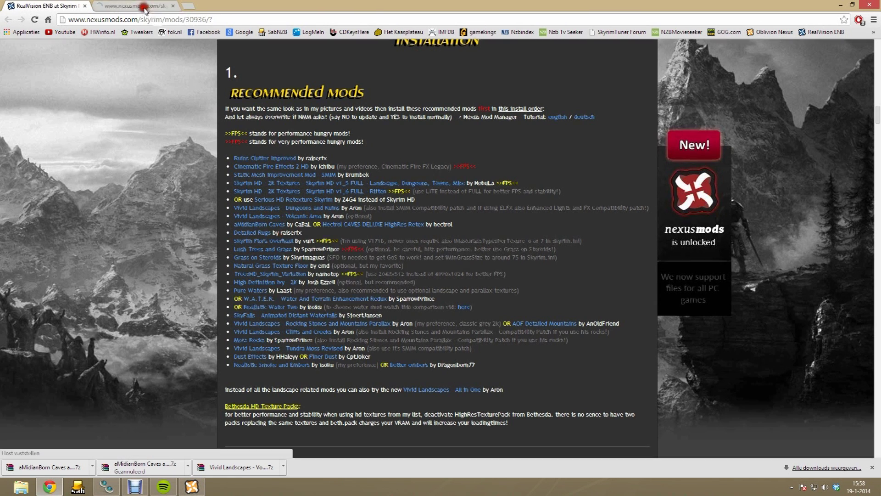
pyautogui.click(140, 5)
pyautogui.click(517, 170)
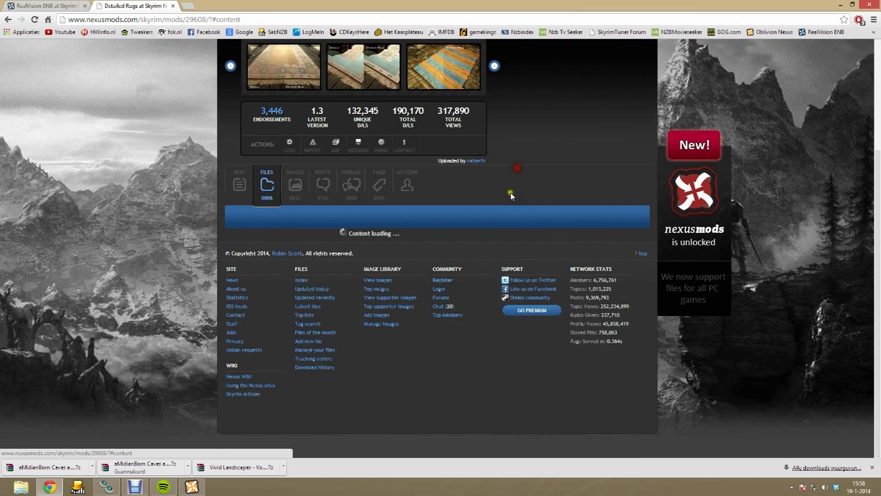
pyautogui.click(339, 171)
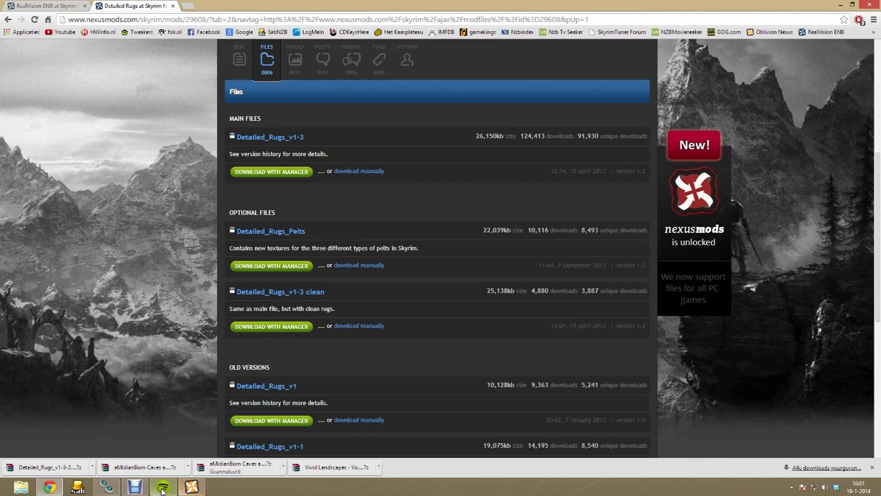
# In Nexus Mod Manager, add the Detailed_Rugs_v1-3 archive and activate it, overwriting all conflicting files.
pyautogui.click(192, 486)
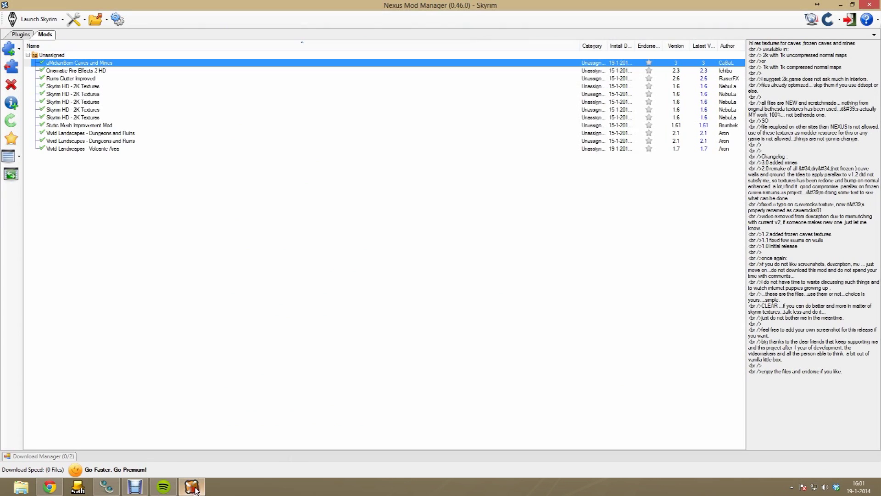
pyautogui.click(17, 50)
pyautogui.click(41, 54)
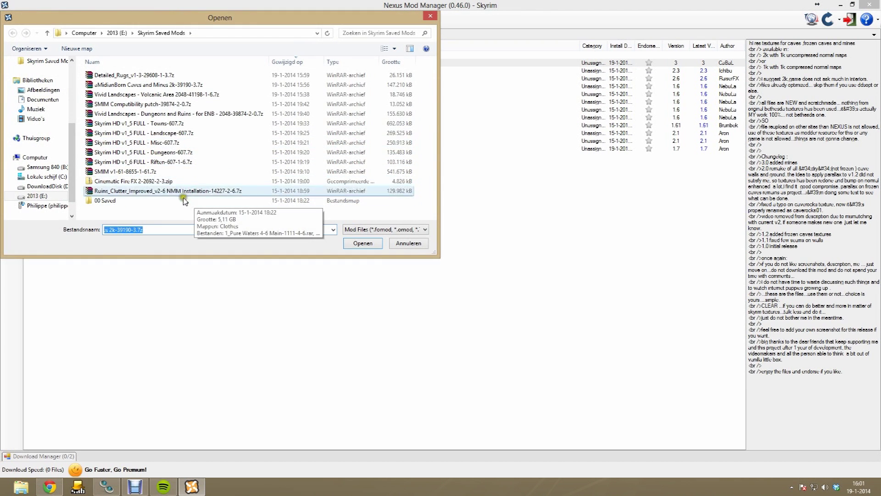
pyautogui.doubleClick(137, 75)
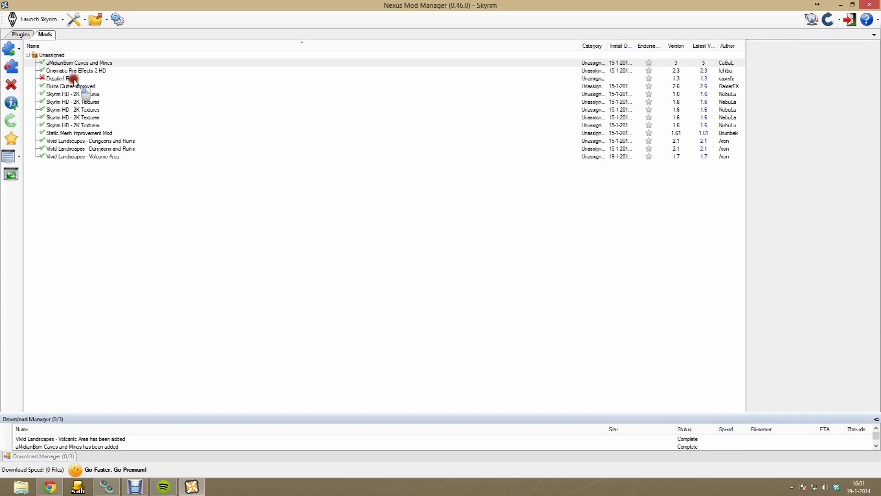
pyautogui.click(71, 79)
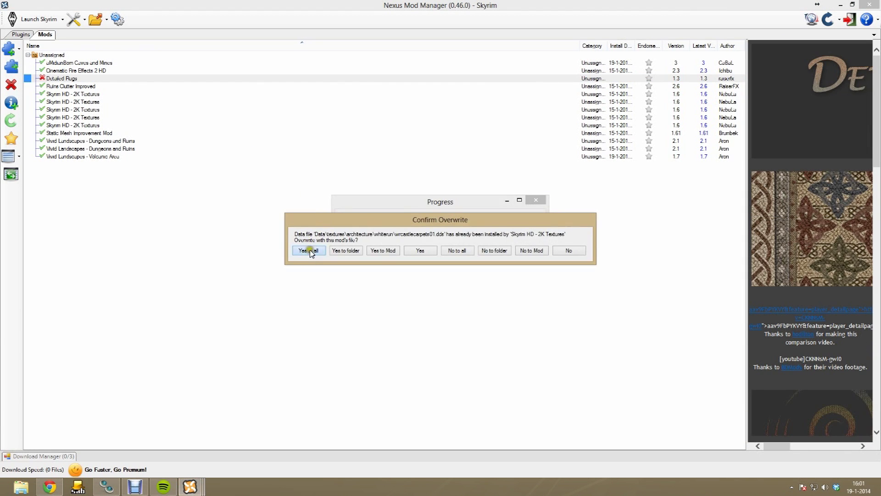
pyautogui.click(309, 251)
pyautogui.click(473, 274)
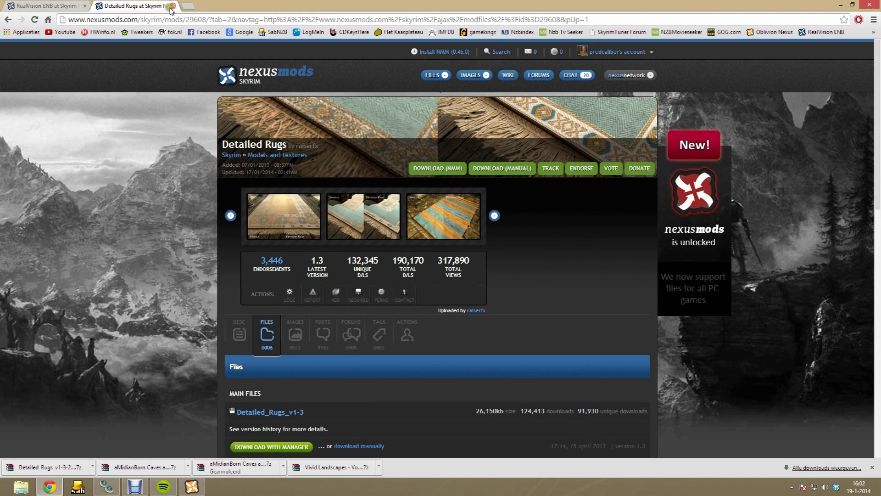
# In Chrome, close the Detailed Rugs page and open the download files of Skyrim Flora Overhaul from the recommended mods list.
pyautogui.click(172, 7)
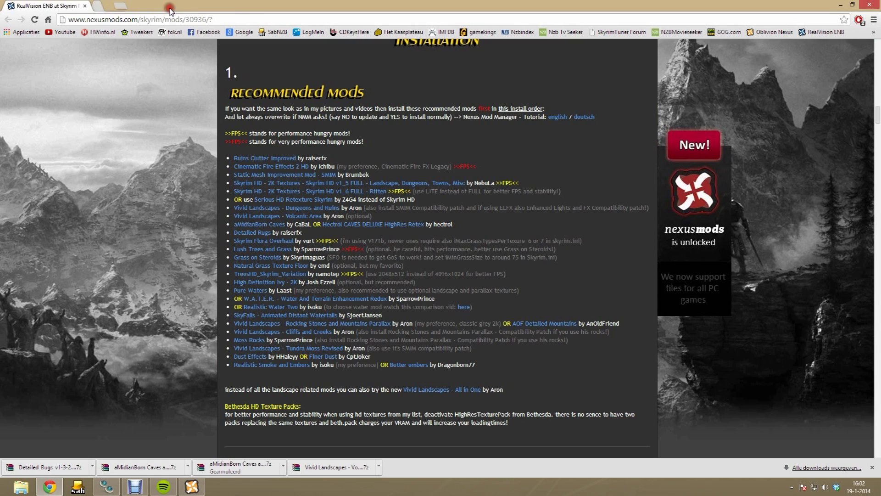
pyautogui.rightClick(250, 241)
pyautogui.click(271, 245)
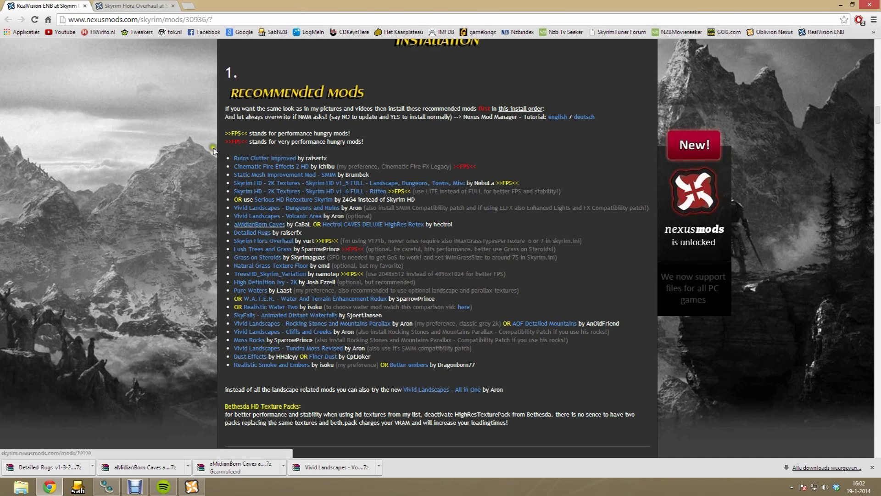
pyautogui.click(142, 5)
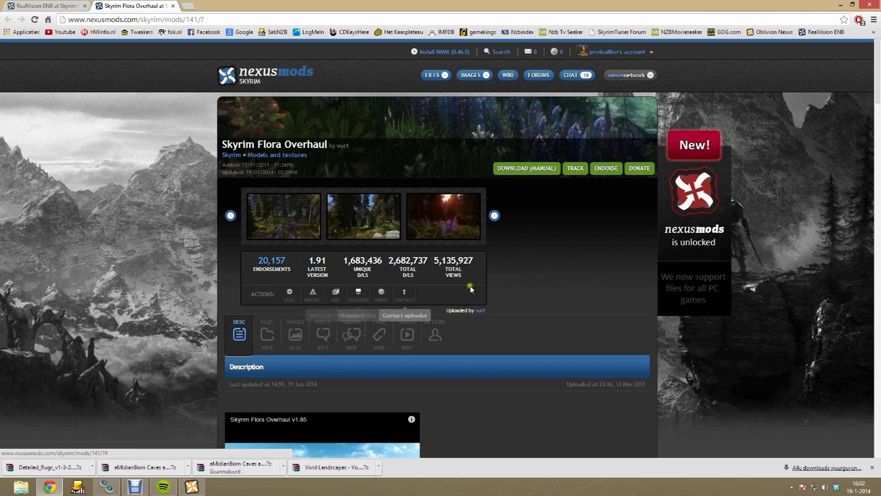
pyautogui.scroll(-3, 321, 419)
pyautogui.scroll(3, 468, 346)
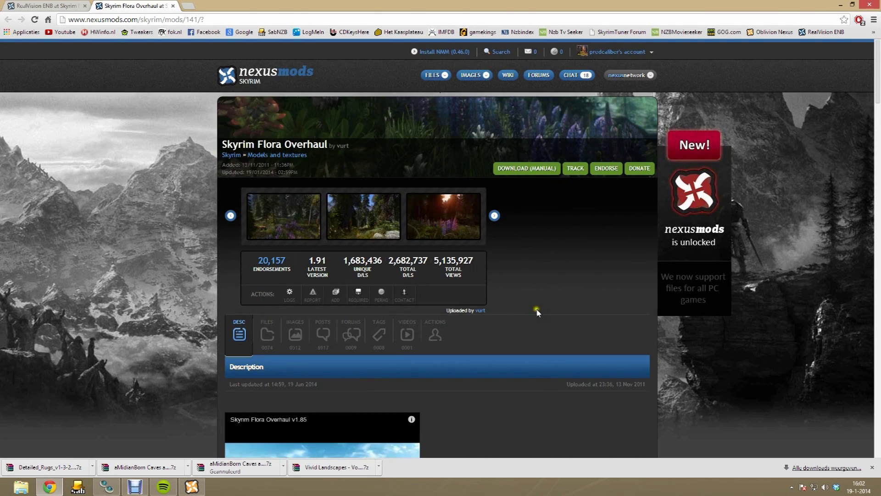
pyautogui.click(545, 168)
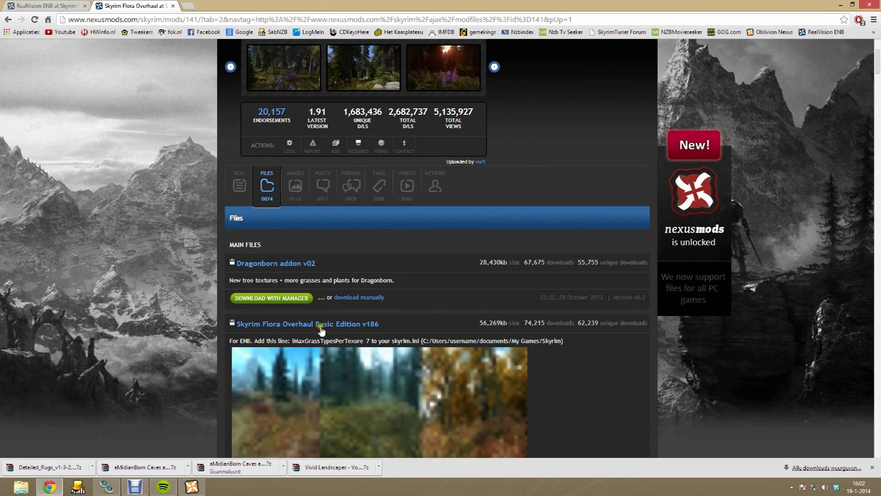
# Manually download the main file Skyrim Flora Overhaul Regular Edition v191.
pyautogui.scroll(-5, 230, 277)
pyautogui.click(361, 272)
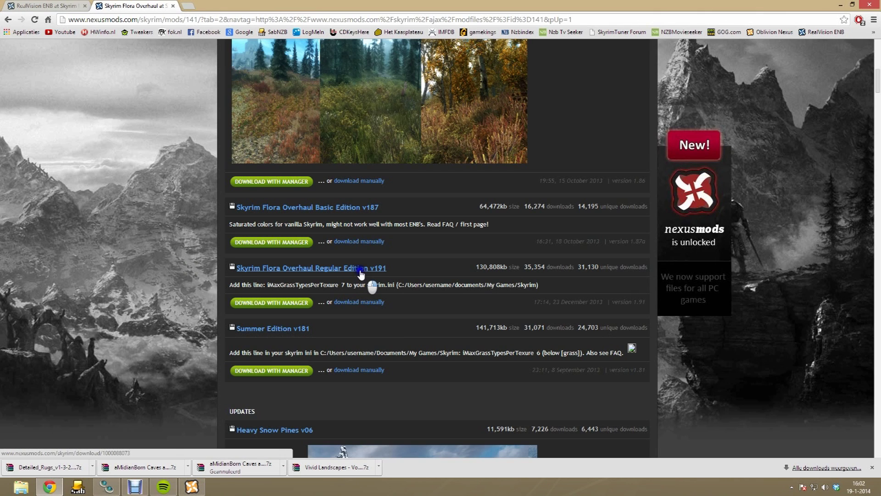
pyautogui.rightClick(361, 271)
pyautogui.click(422, 259)
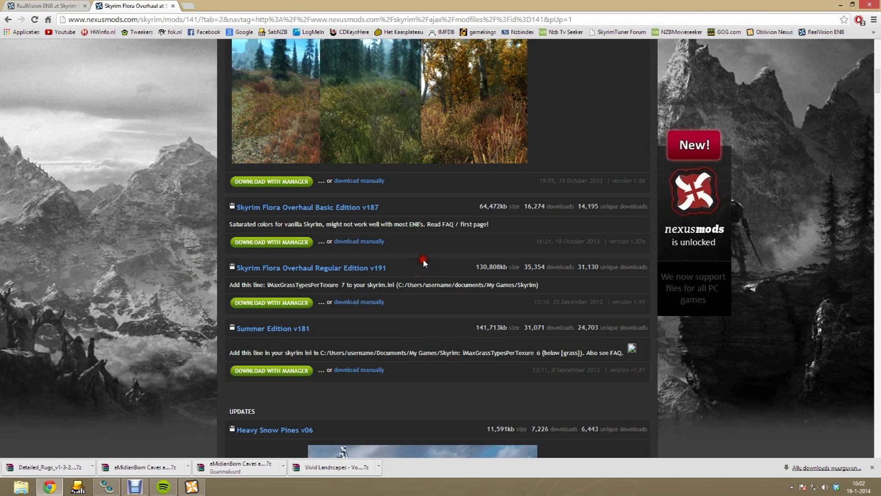
pyautogui.click(372, 302)
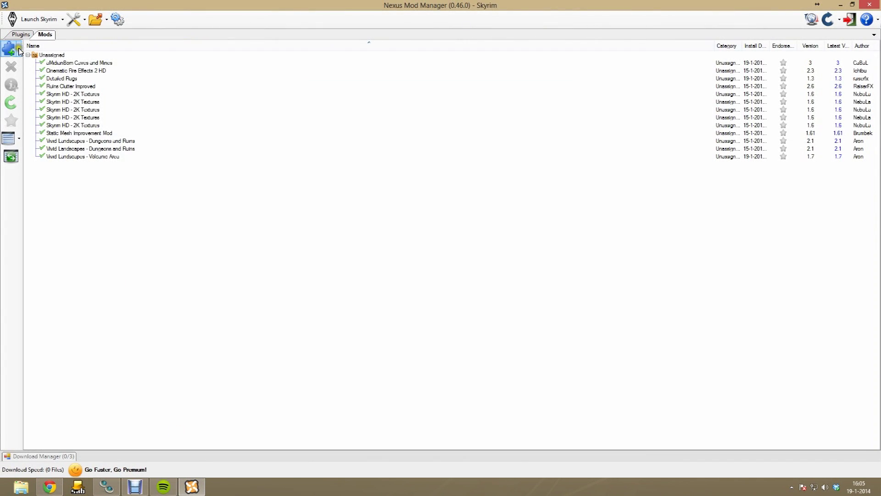
# In Nexus Mod Manager, add the Skyrim Flora Overhaul Regular Edition v191 archive and activate it, overwriting all conflicting files.
pyautogui.click(36, 48)
pyautogui.click(167, 75)
pyautogui.doubleClick(167, 75)
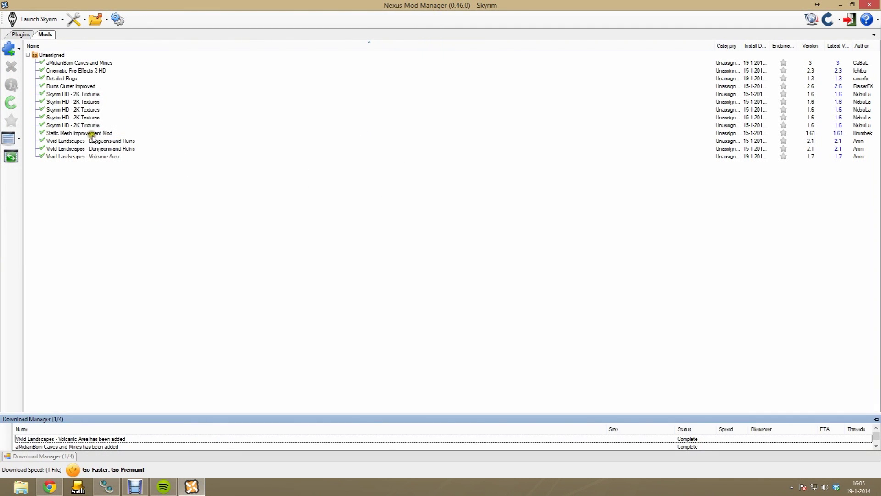
pyautogui.doubleClick(78, 94)
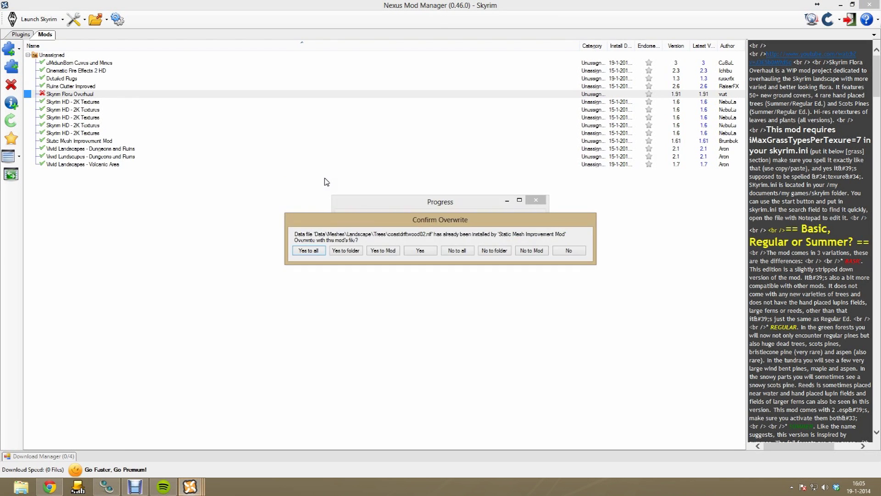
pyautogui.click(308, 250)
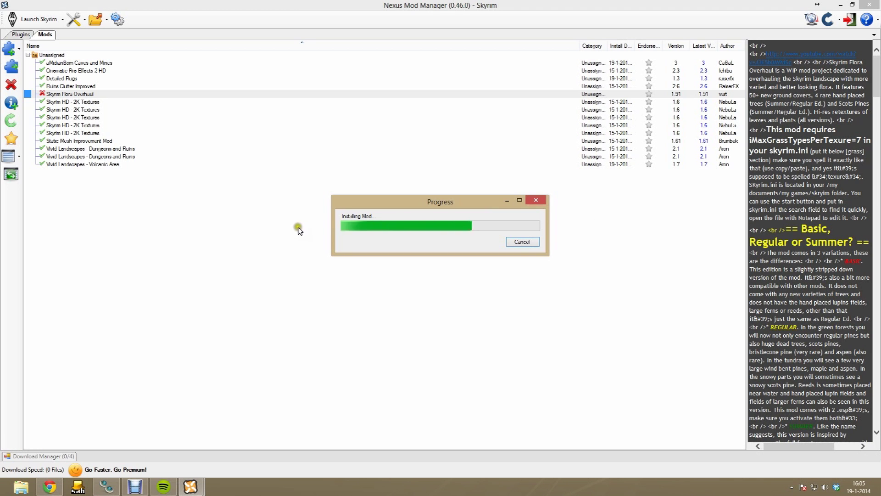
pyautogui.click(496, 277)
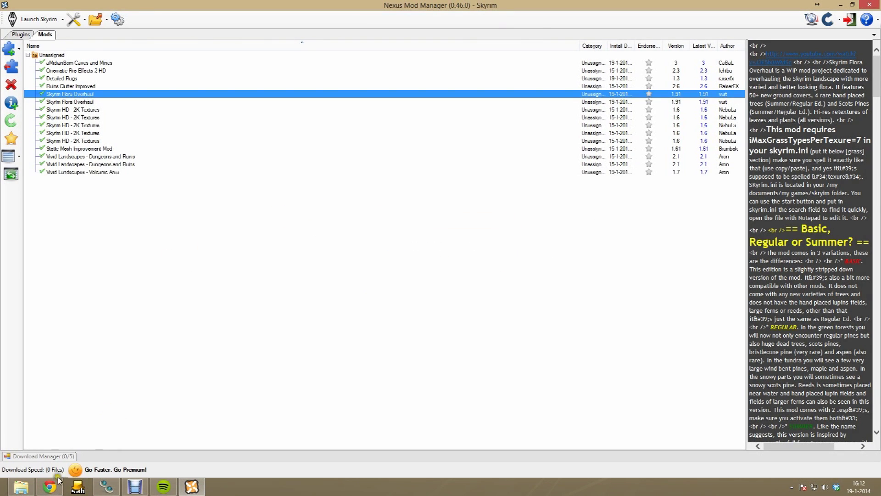
# In Chrome, close the Skyrim Flora Overhaul page and open the Lush Trees and Grass page from the recommended mods list.
pyautogui.click(58, 480)
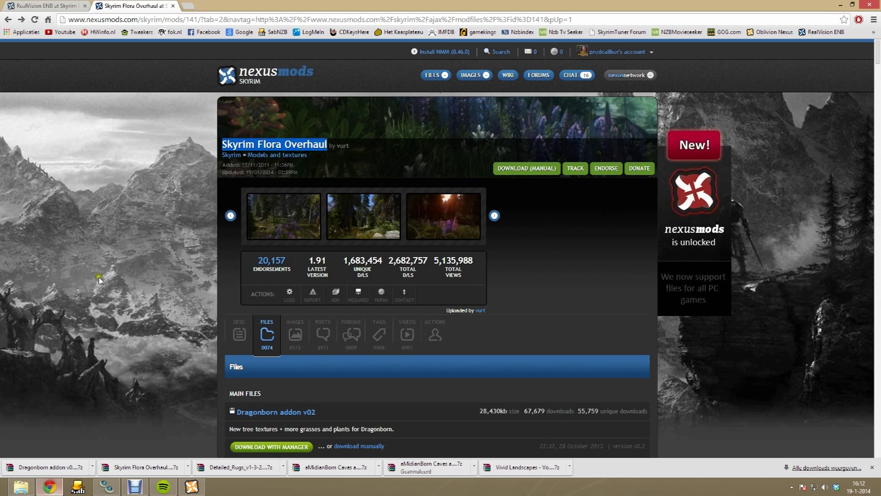
pyautogui.click(173, 6)
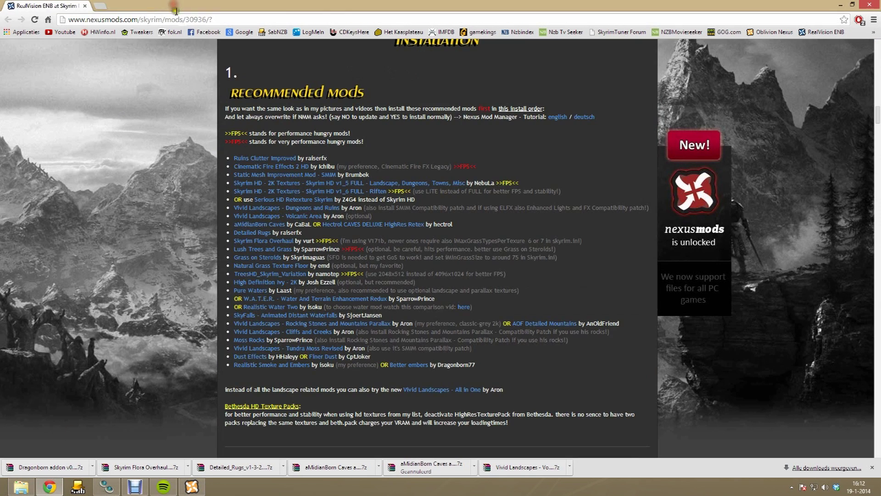
pyautogui.rightClick(263, 253)
pyautogui.click(284, 260)
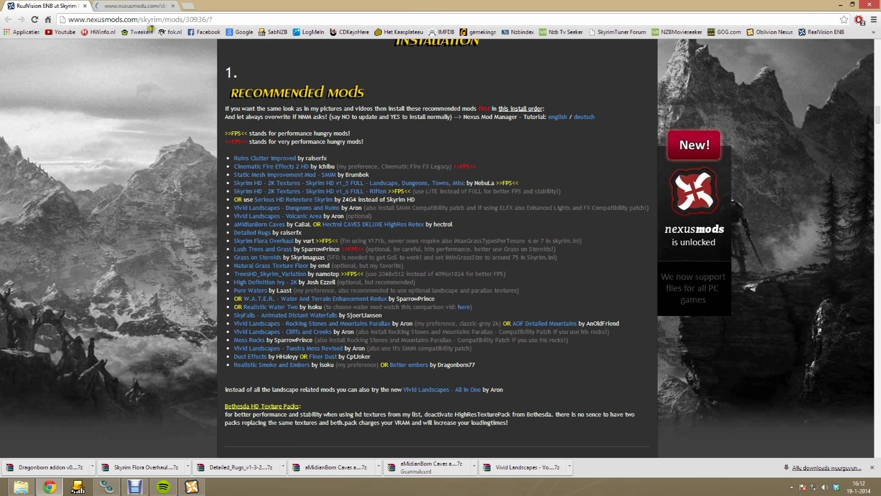
pyautogui.click(132, 6)
pyautogui.scroll(-5, 359, 267)
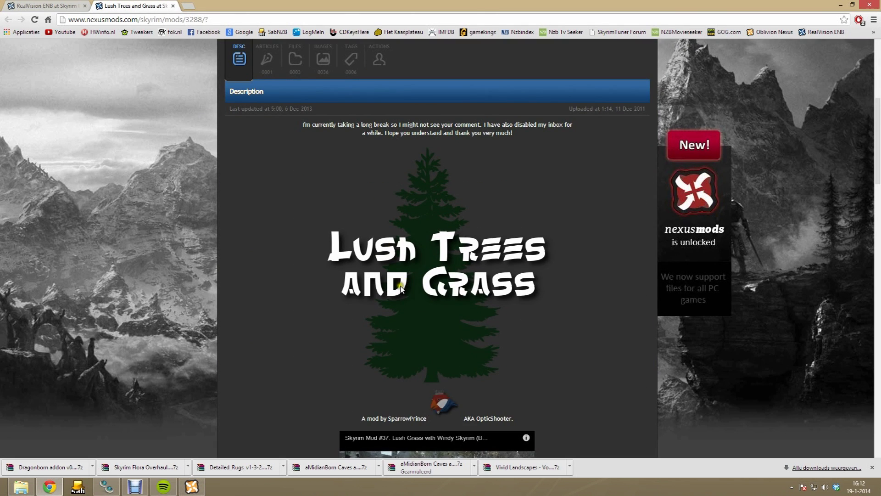
pyautogui.scroll(-5, 291, 202)
pyautogui.scroll(10, 275, 265)
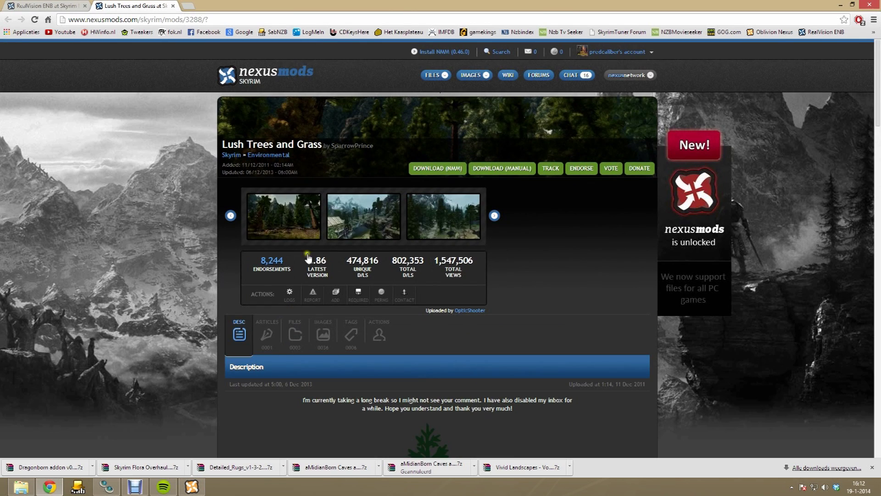
# Manually download the main file Lush Trees and Grass 1_86 from the Amsterdam, NL server.
pyautogui.click(477, 170)
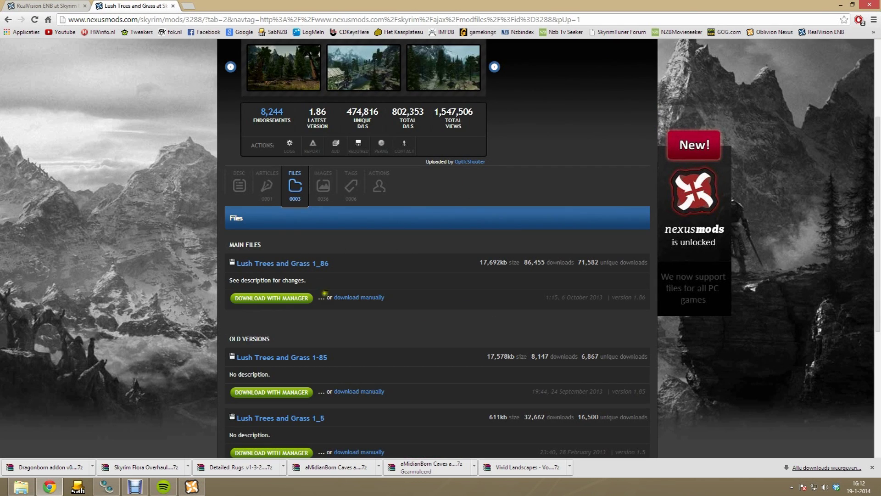
pyautogui.click(351, 296)
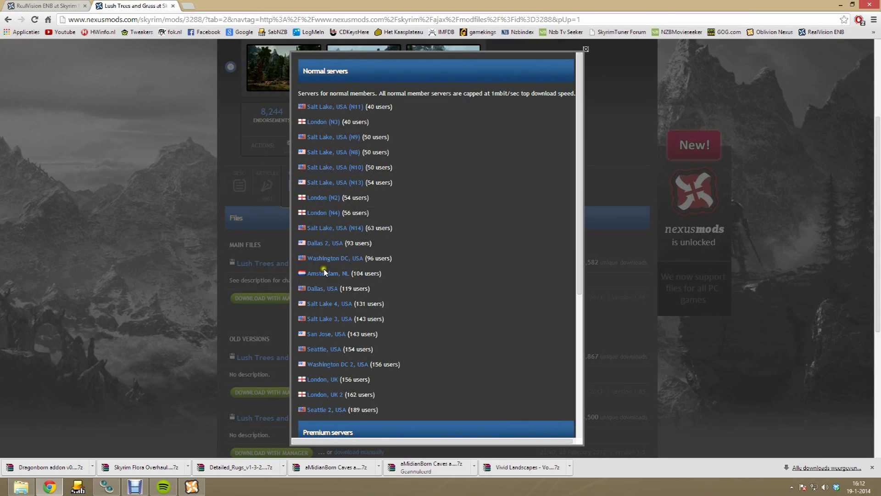
pyautogui.click(325, 273)
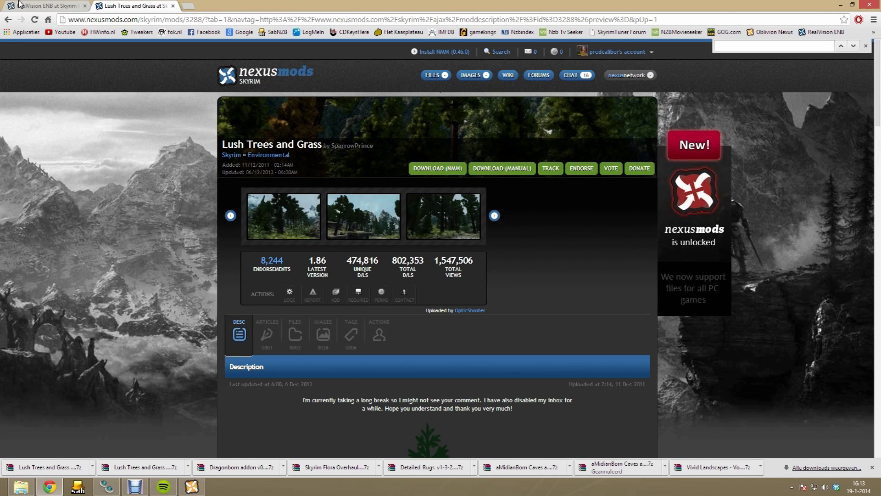
# In Nexus Mod Manager, add the archive Lush Trees and Grass 1_86-3288-1-86.7z, removing its duplicate copy marked (1) from the Skyrim Saved Mods folder.
pyautogui.click(192, 487)
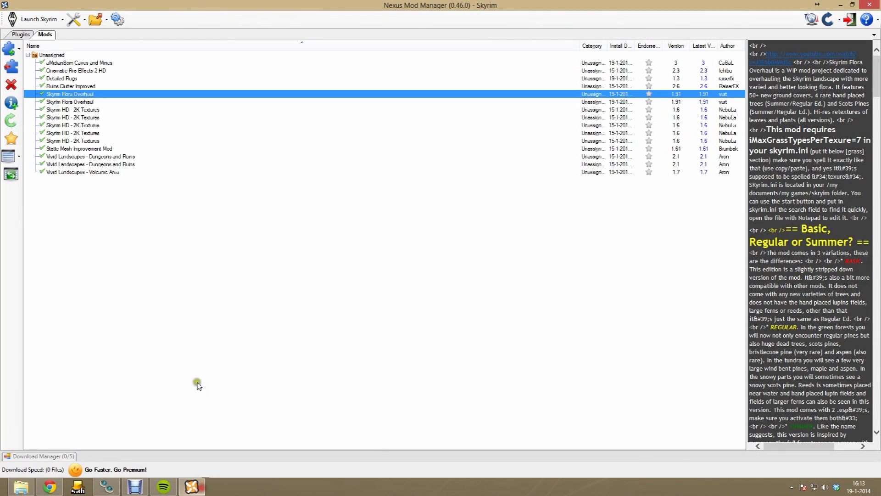
pyautogui.click(18, 54)
pyautogui.click(51, 49)
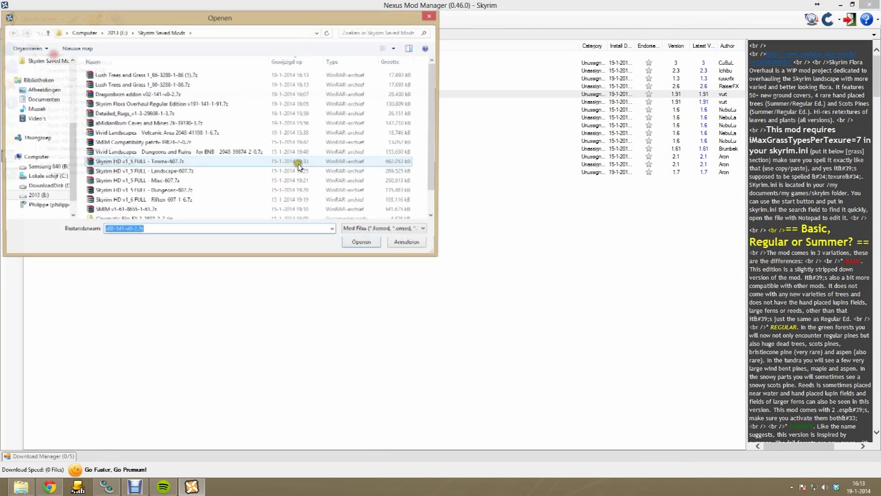
pyautogui.click(149, 105)
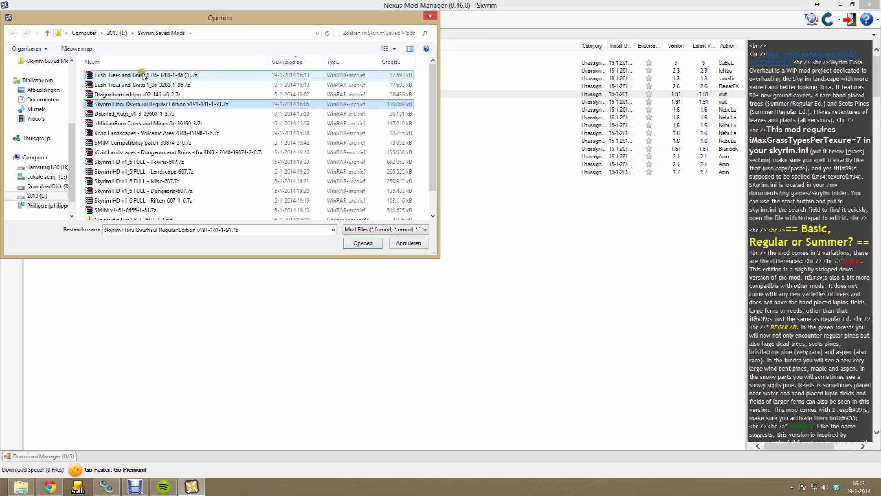
pyautogui.click(187, 85)
pyautogui.scroll(-1, 187, 85)
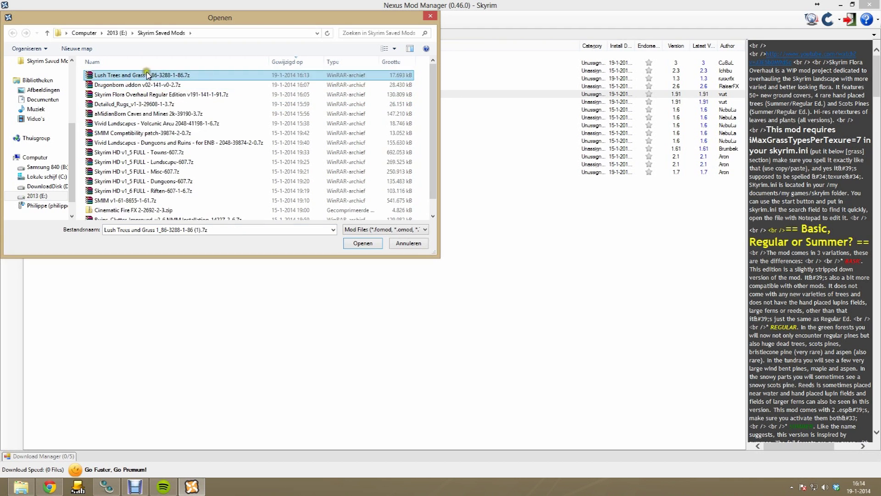
pyautogui.doubleClick(148, 75)
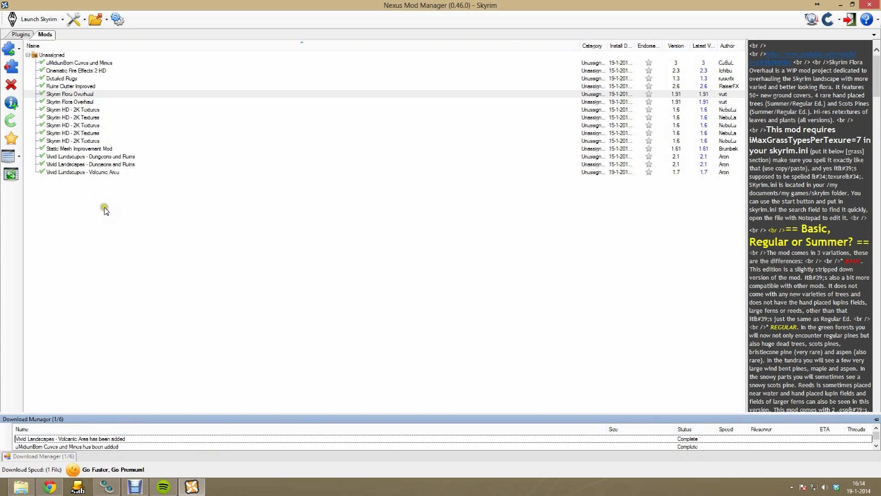
# Activate Lush Trees and Grass with the Lush Trees and Lush Grass options, overwriting all conflicting files.
pyautogui.click(71, 87)
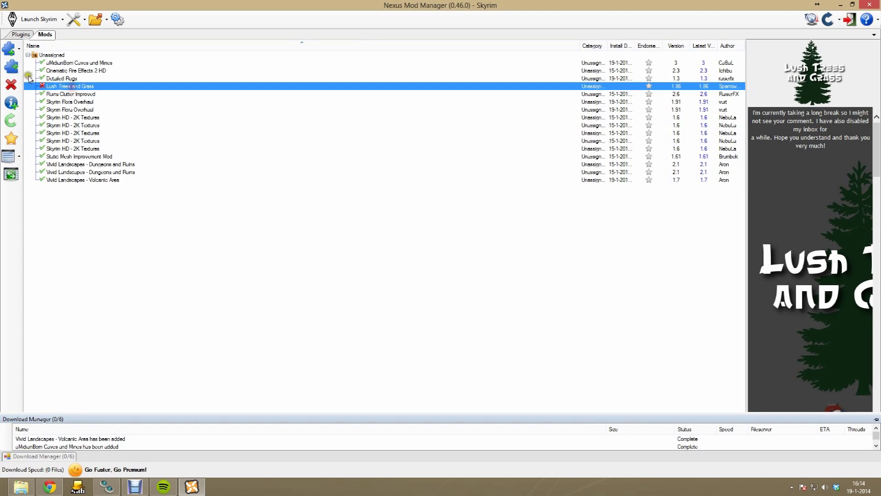
pyautogui.click(16, 76)
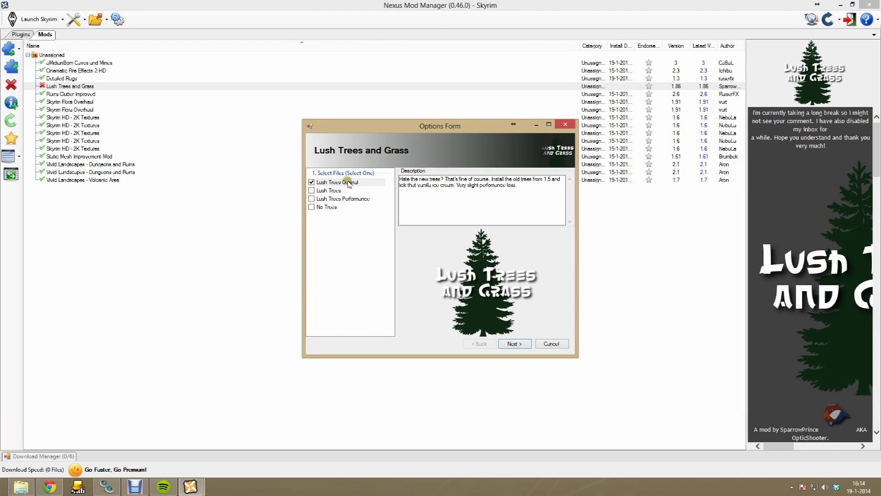
pyautogui.click(345, 191)
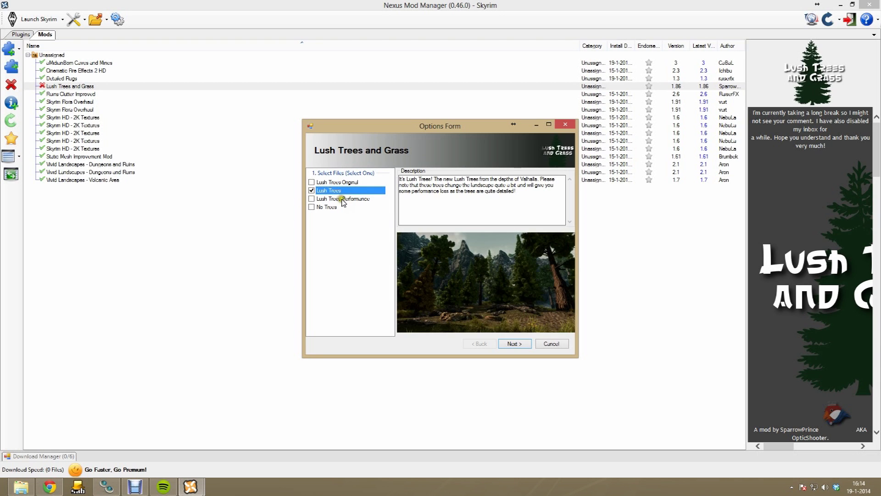
pyautogui.click(513, 344)
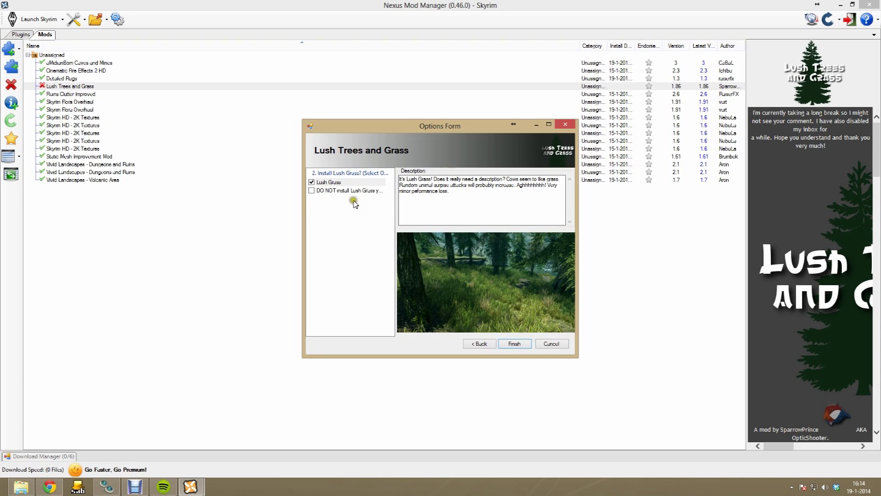
pyautogui.click(517, 345)
pyautogui.click(315, 253)
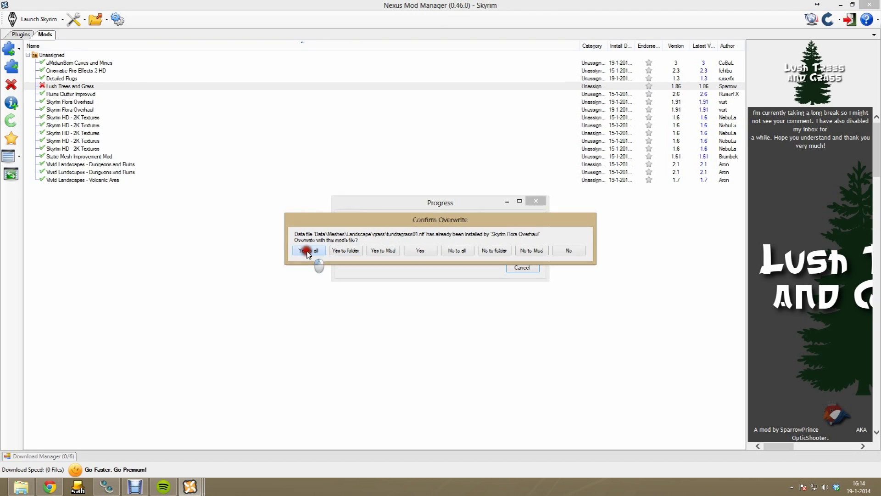
pyautogui.click(486, 275)
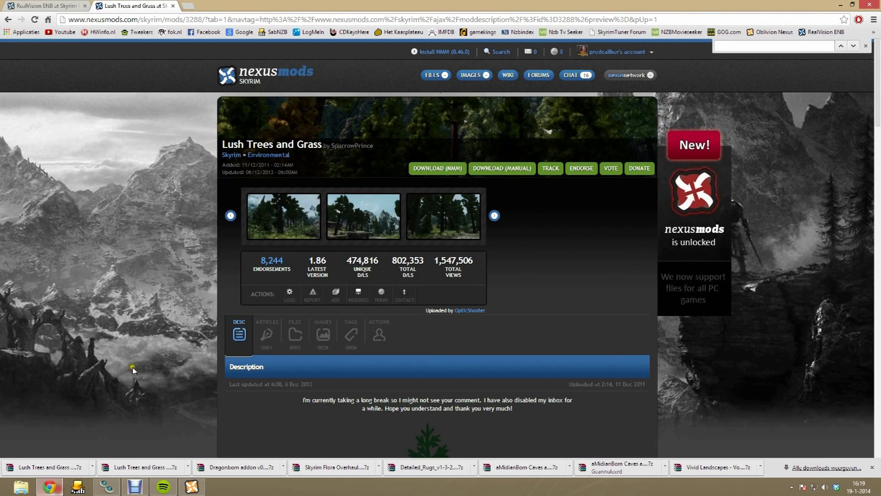
# In Chrome, close the Lush Trees and Grass page and open the download files of Grass on Steroids from the recommended mods list.
pyautogui.click(172, 6)
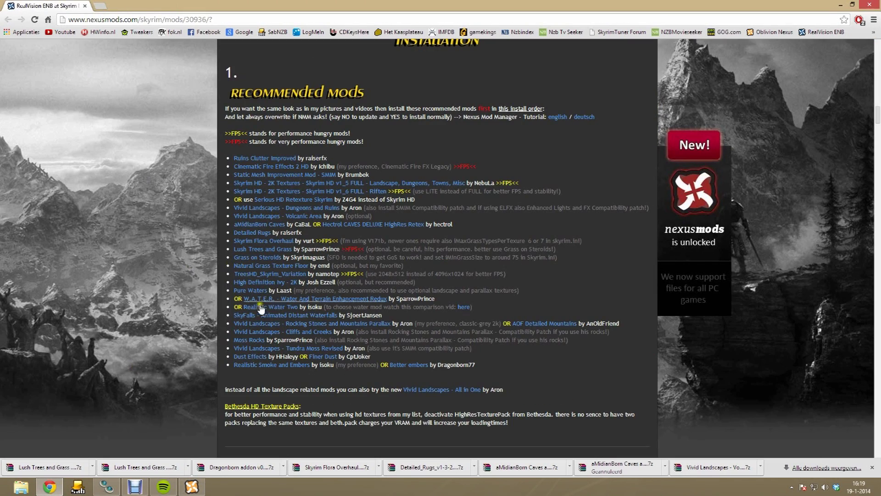
pyautogui.rightClick(268, 261)
pyautogui.click(289, 266)
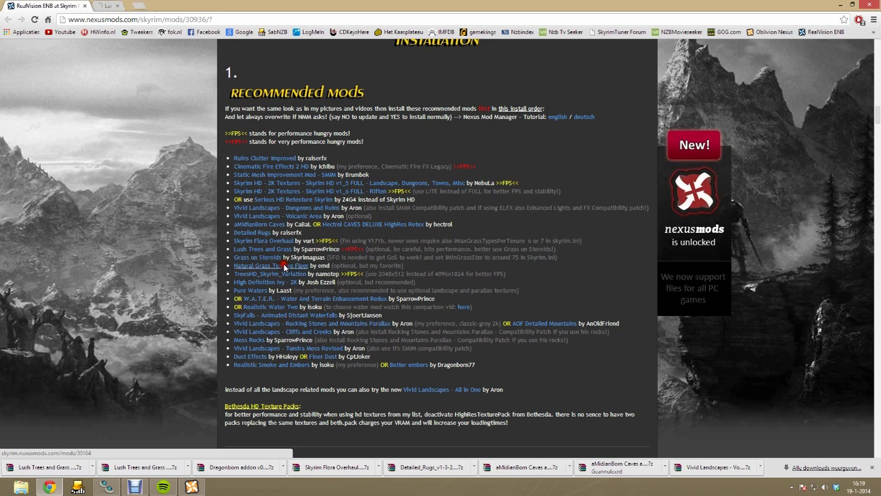
pyautogui.click(135, 6)
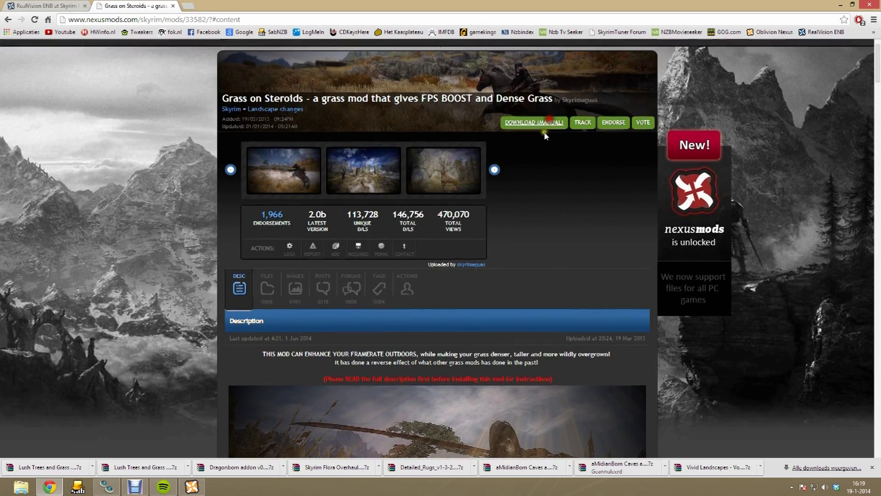
pyautogui.click(544, 133)
# Dismiss the Goldilocks Edition download and manually download the main file Grass on Steroids Regular Edition for SFO instead.
pyautogui.scroll(-6, 365, 409)
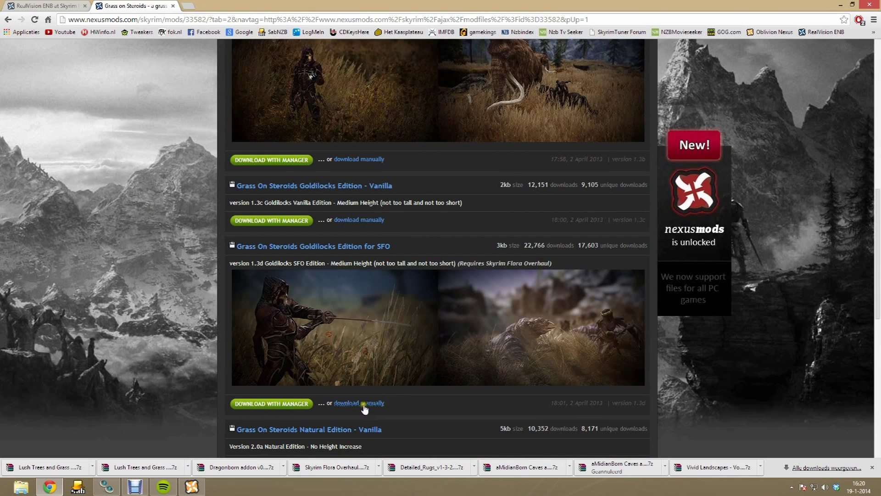
pyautogui.click(364, 404)
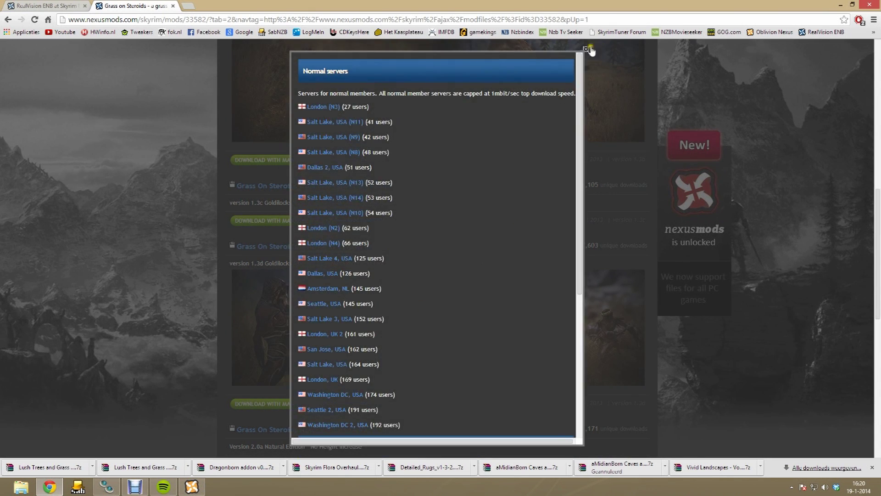
pyautogui.click(589, 49)
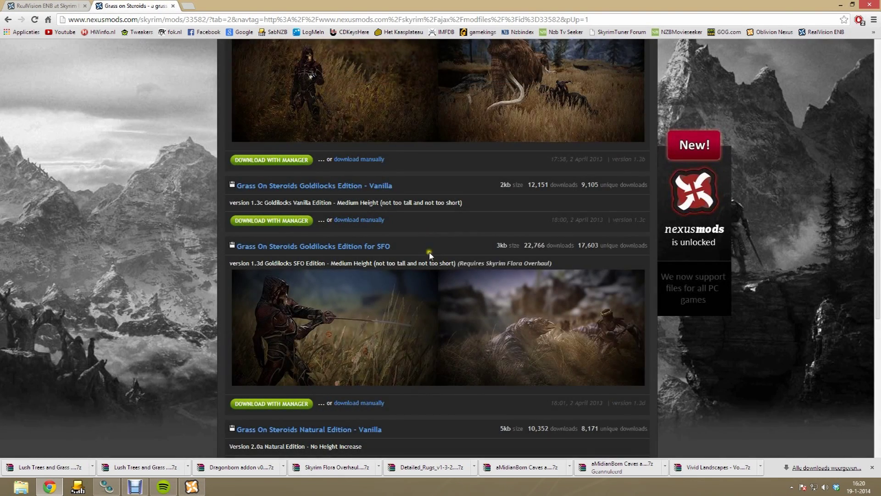
pyautogui.scroll(4, 430, 255)
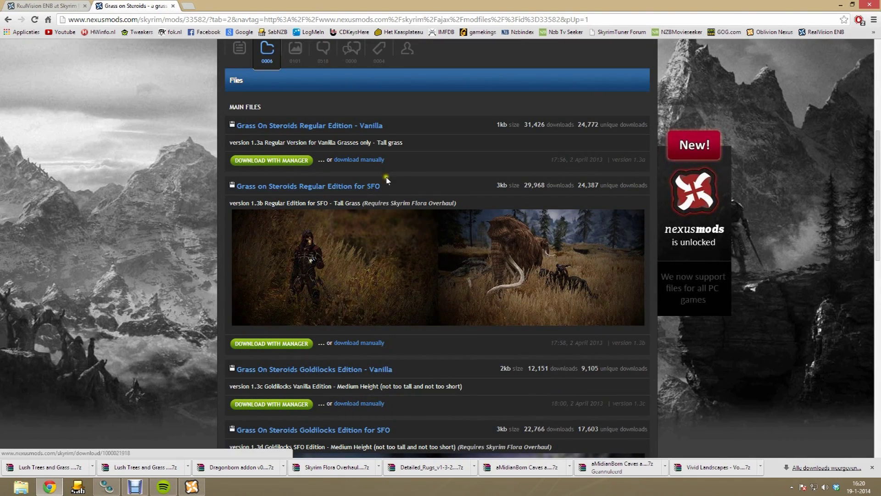
# In Nexus Mod Manager, add the archive Grass on Steroids SFO Edition-33582-1-3b.zip and select the new mod in the list.
pyautogui.click(188, 489)
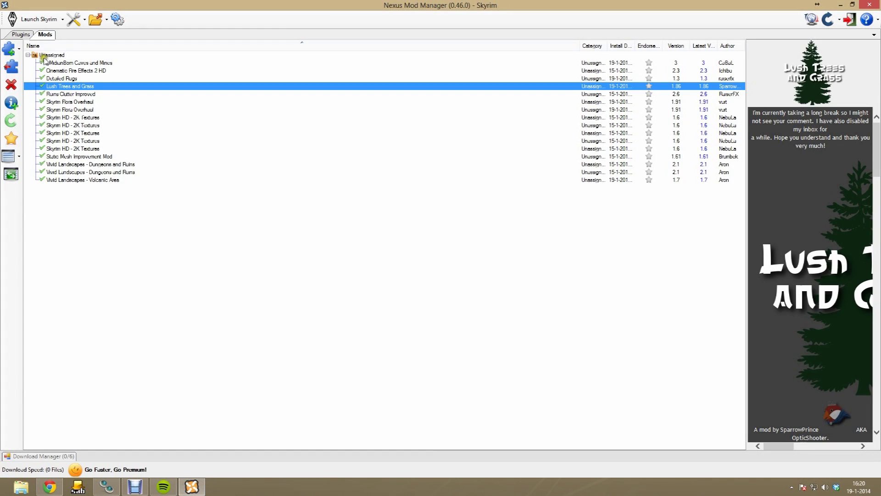
pyautogui.click(20, 52)
pyautogui.click(45, 49)
pyautogui.click(116, 114)
pyautogui.scroll(-1, 117, 116)
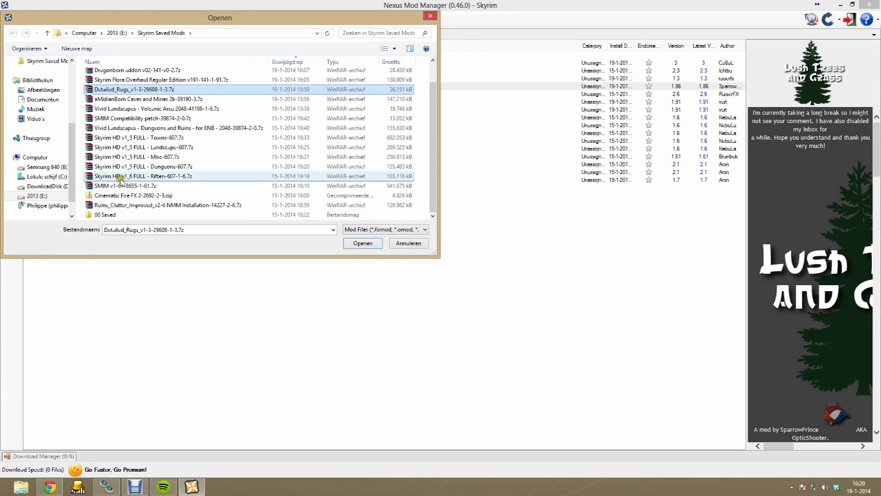
pyautogui.scroll(1, 141, 160)
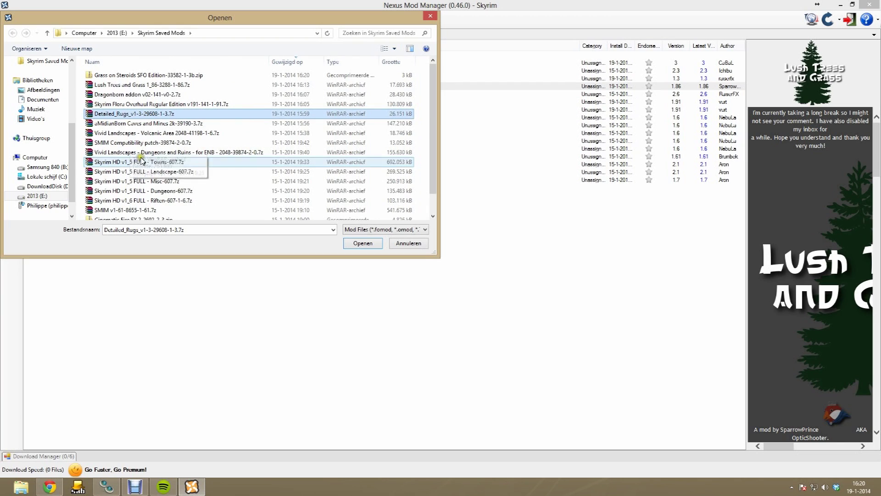
pyautogui.doubleClick(140, 76)
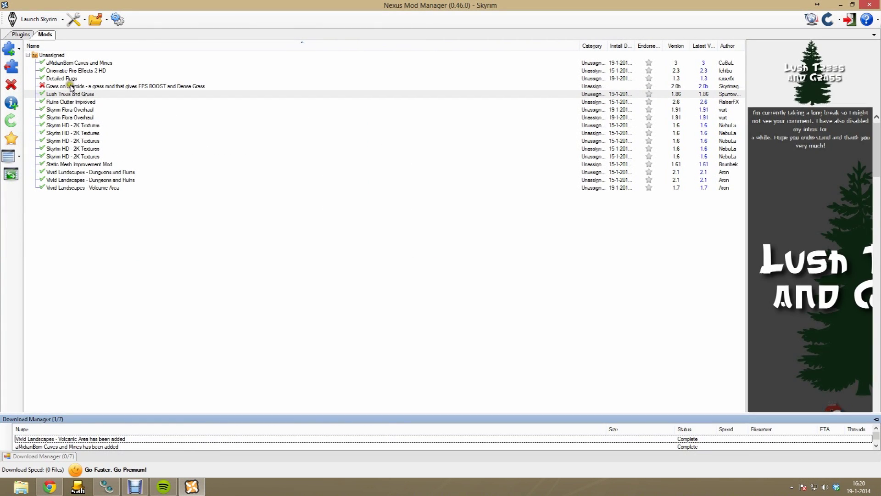
pyautogui.click(69, 86)
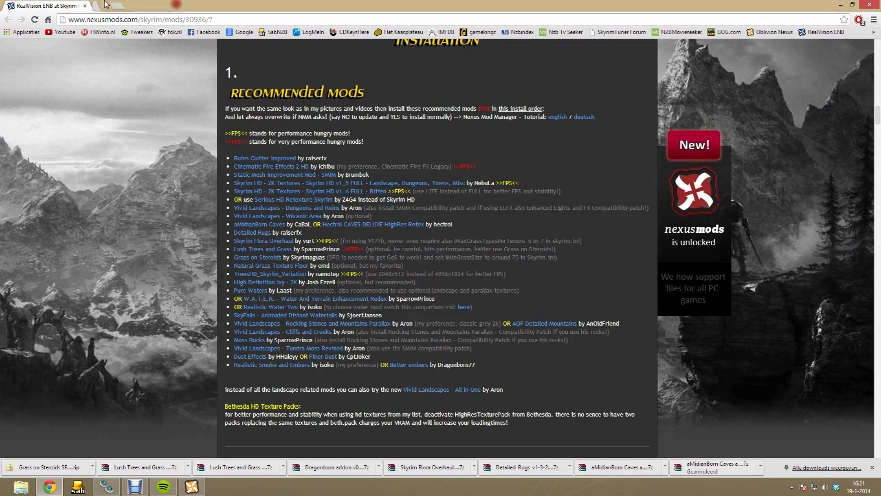
# Open Natural Grass Texture Floor from the recommended mods list and manually download its main file from the London (N2) server.
pyautogui.rightClick(278, 265)
pyautogui.click(298, 270)
pyautogui.click(137, 5)
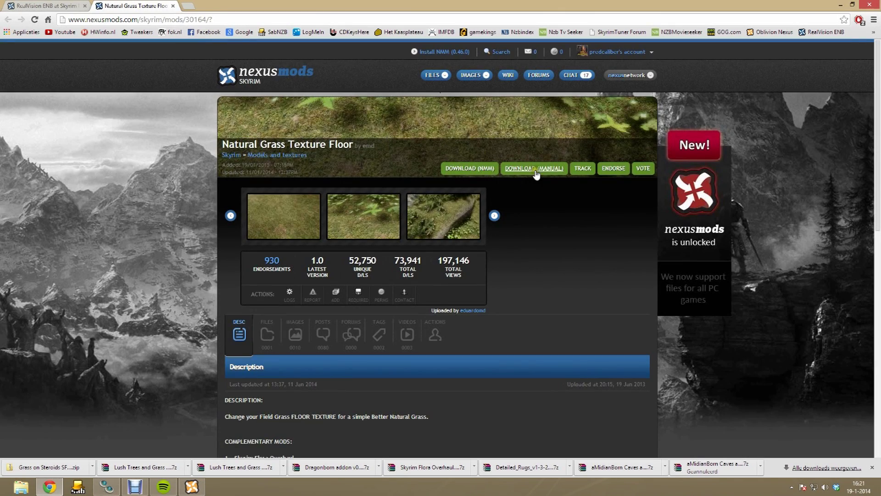
pyautogui.click(534, 169)
pyautogui.click(374, 298)
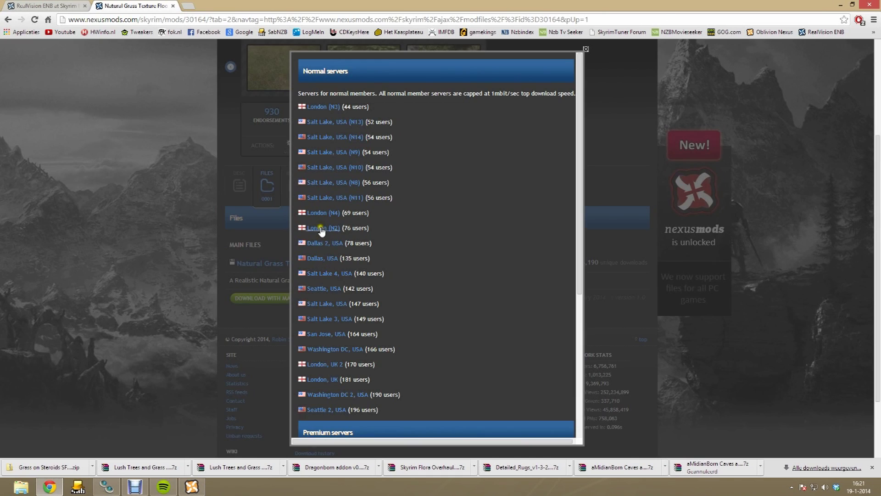
pyautogui.click(318, 229)
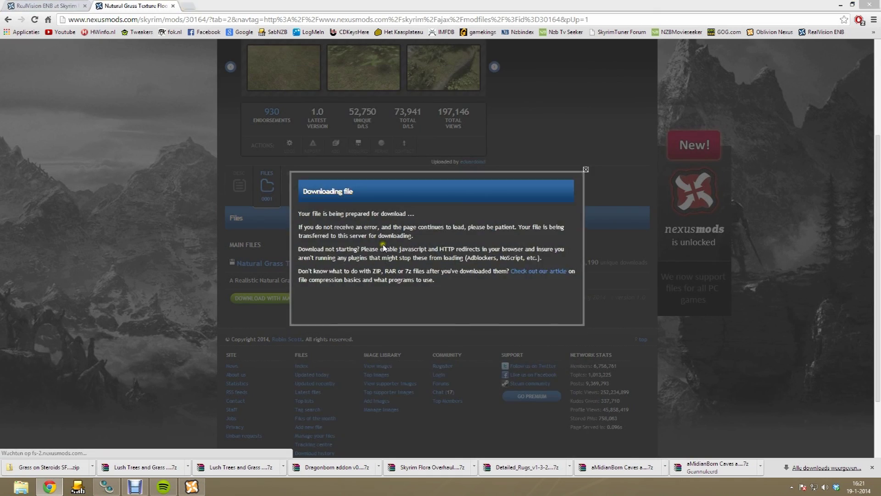
pyautogui.press('Return')
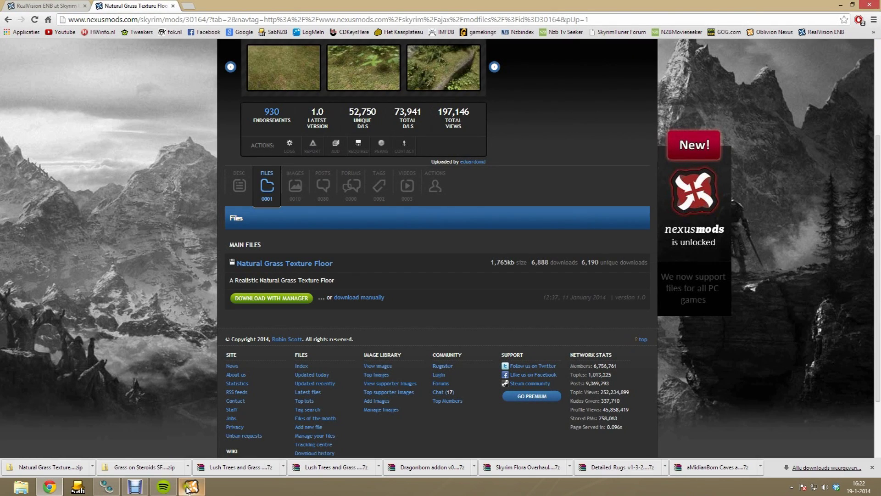
# In Nexus Mod Manager, add the archive Natural Grass Texture Floor-30164-1-0.zip and activate the mod, overwriting all conflicting files.
pyautogui.click(201, 489)
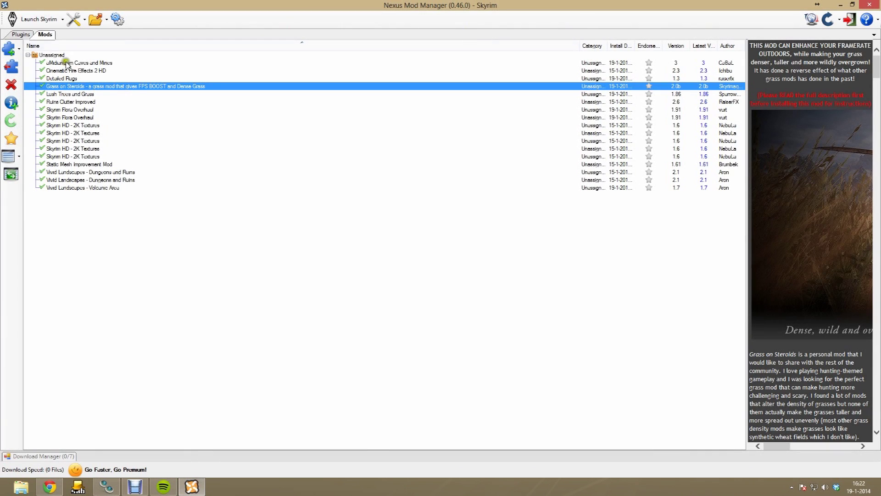
pyautogui.click(19, 48)
pyautogui.click(41, 48)
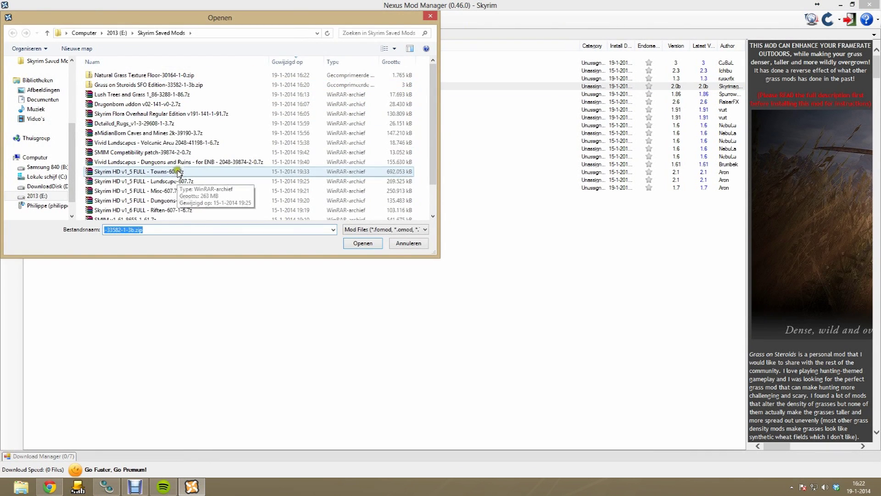
pyautogui.doubleClick(145, 76)
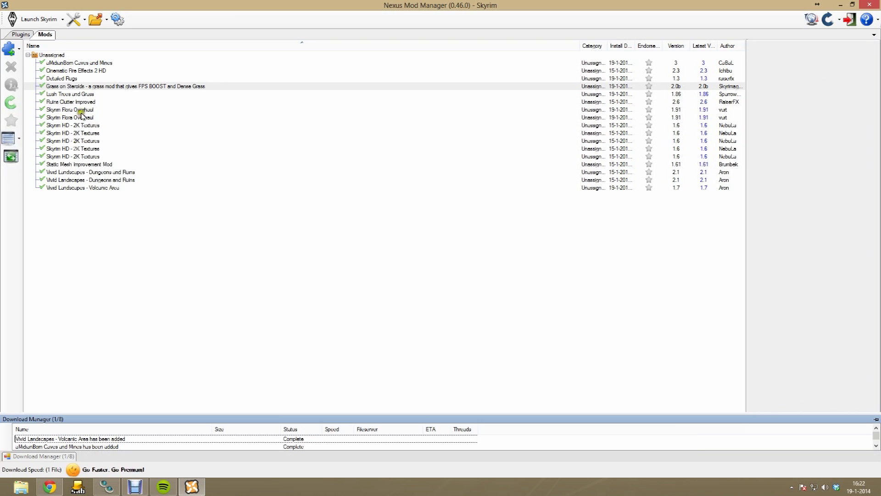
pyautogui.doubleClick(60, 101)
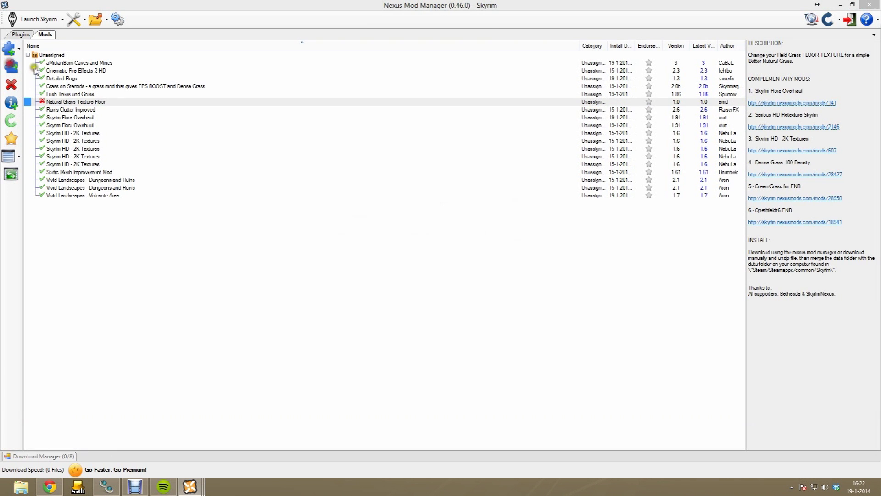
pyautogui.click(309, 251)
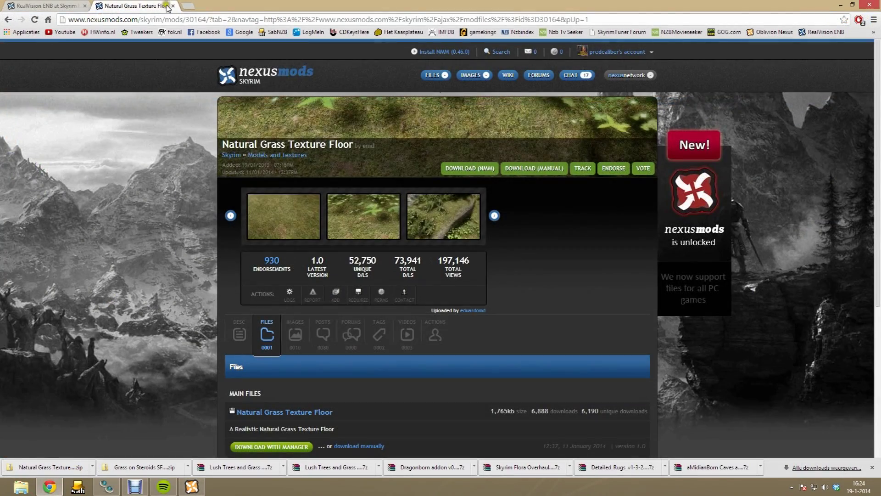
# In Chrome, close the Natural Grass Texture Floor page and manually download TreesHD_Skyrim_variation_ULTRA_NEW from the TreesHD_Skyrim_Variation page in the list.
pyautogui.click(170, 6)
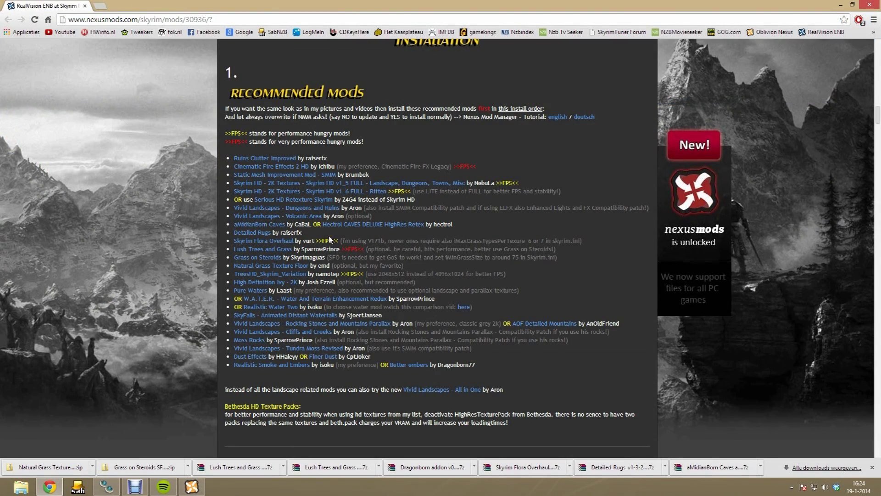
pyautogui.rightClick(278, 275)
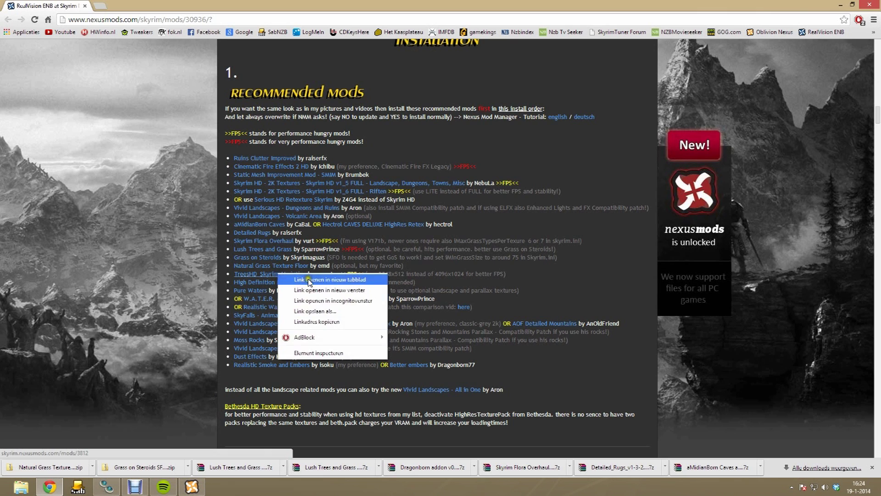
pyautogui.click(309, 280)
pyautogui.hotkey('ctrl', 'Tab')
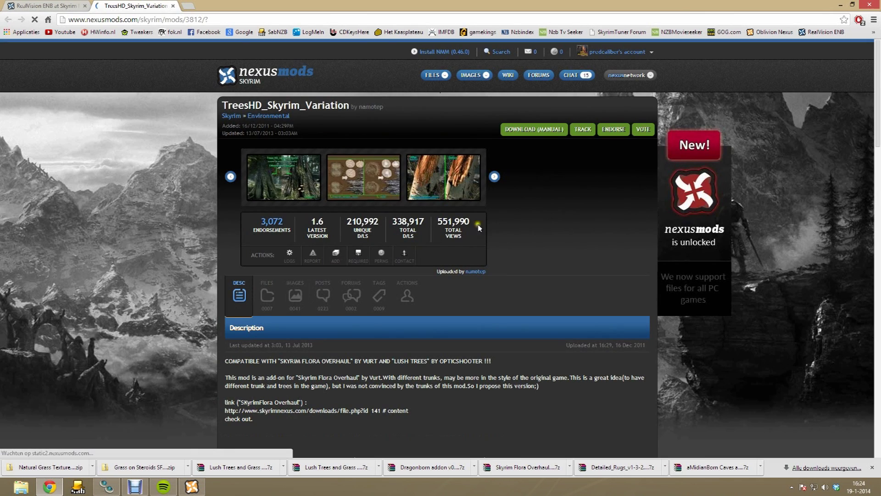
pyautogui.click(543, 130)
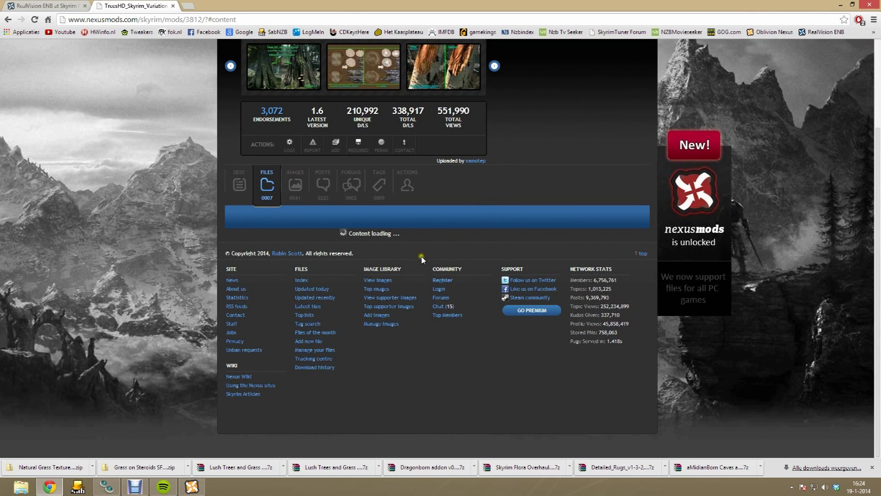
pyautogui.scroll(-1, 384, 259)
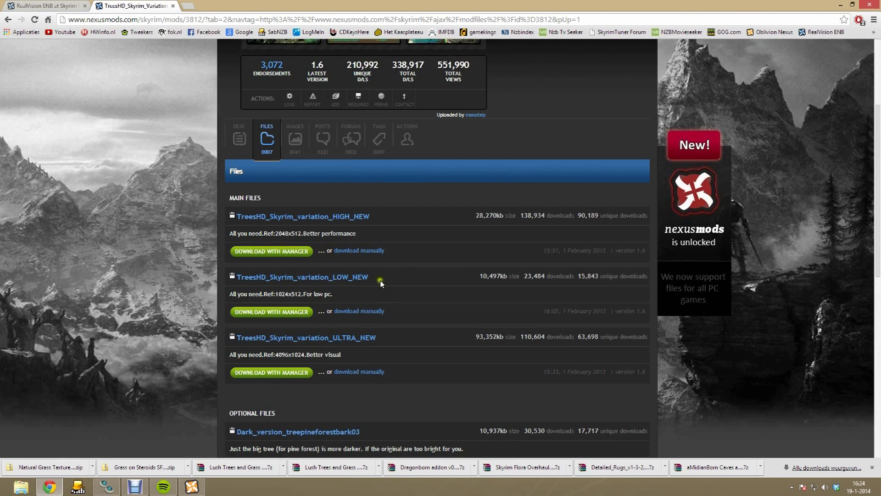
pyautogui.click(368, 373)
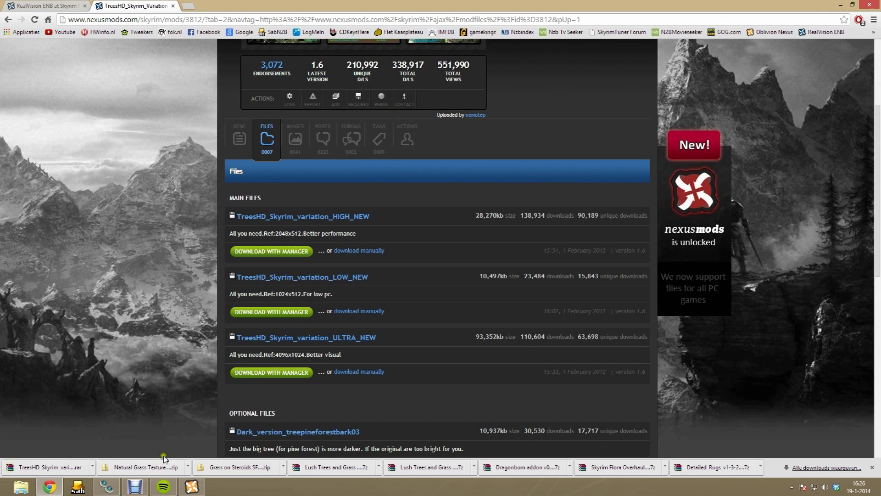
# In Nexus Mod Manager, add the archive TreesHD_Skyrim_variation_ULTRA_NEW-3812-1-6.rar from the Skyrim Saved Mods folder.
pyautogui.click(188, 488)
pyautogui.click(10, 46)
pyautogui.click(41, 49)
pyautogui.click(170, 172)
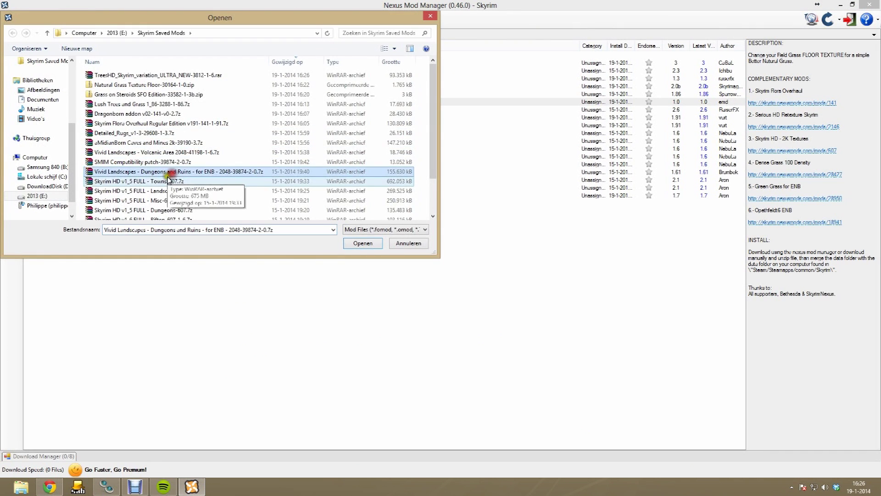
pyautogui.scroll(-2, 168, 176)
pyautogui.scroll(2, 165, 202)
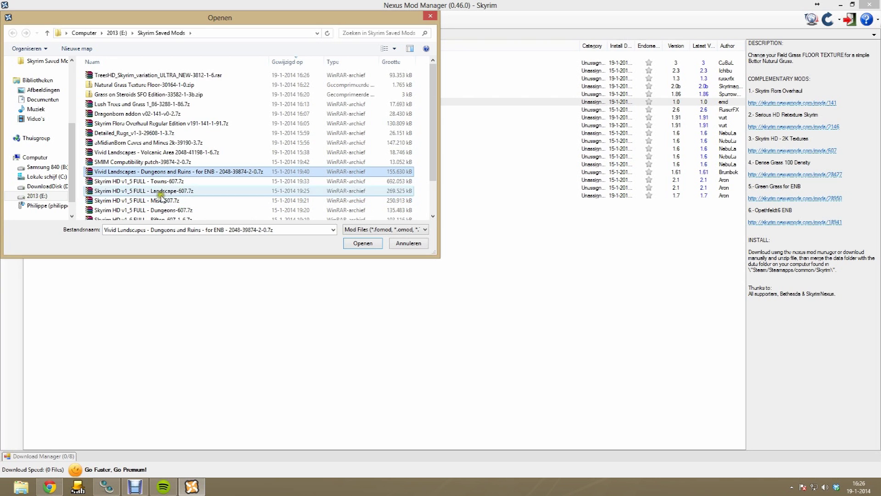
pyautogui.doubleClick(133, 75)
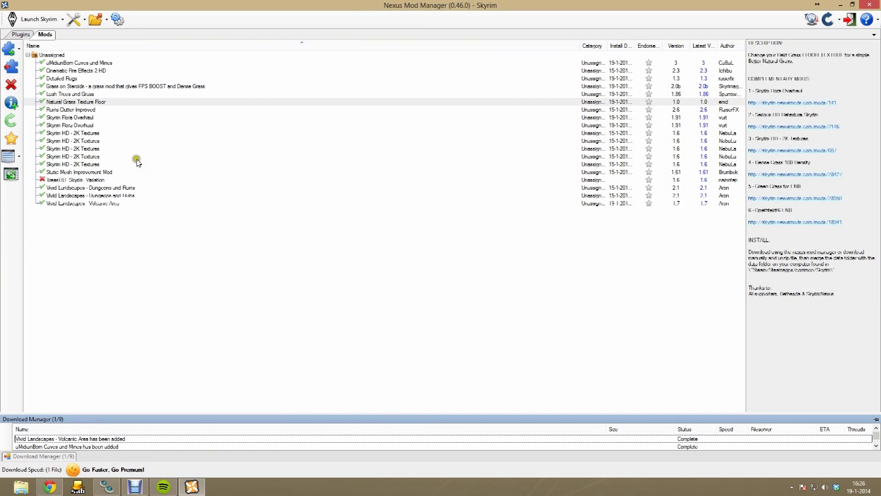
# Activate the TreesHD_Skyrim_Variation mod, overwriting all conflicting files.
pyautogui.click(71, 180)
pyautogui.click(3, 65)
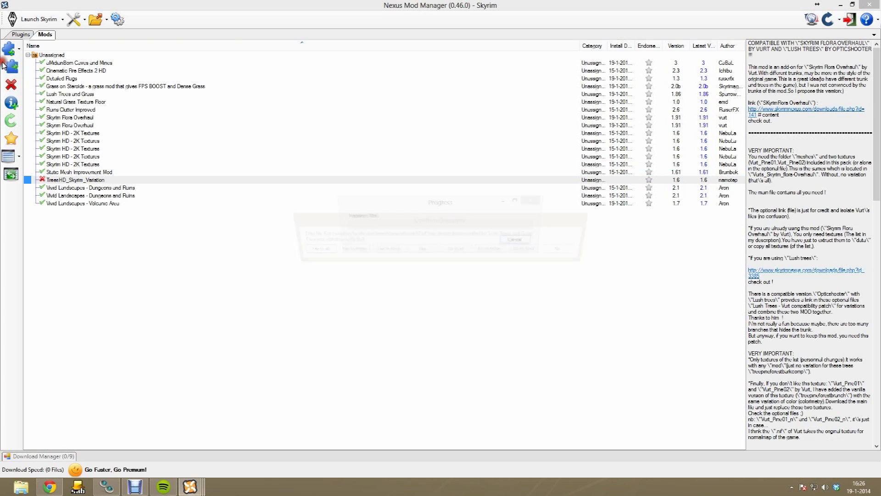
pyautogui.click(333, 251)
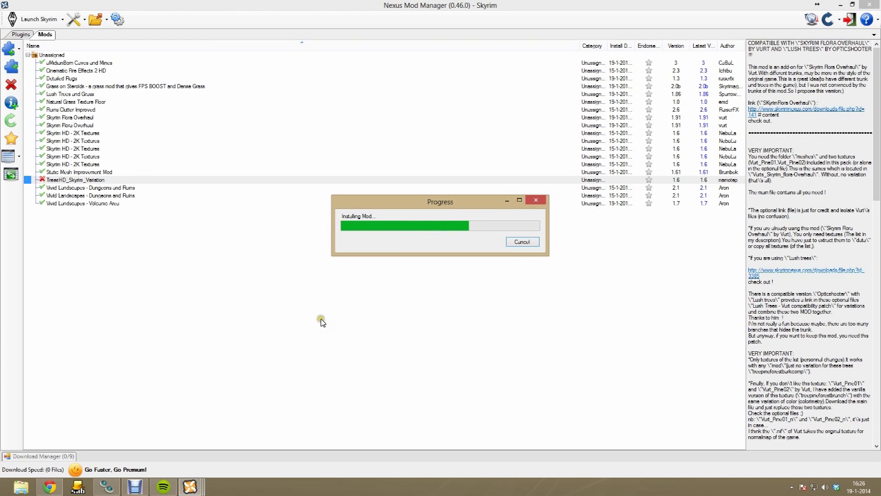
pyautogui.click(478, 275)
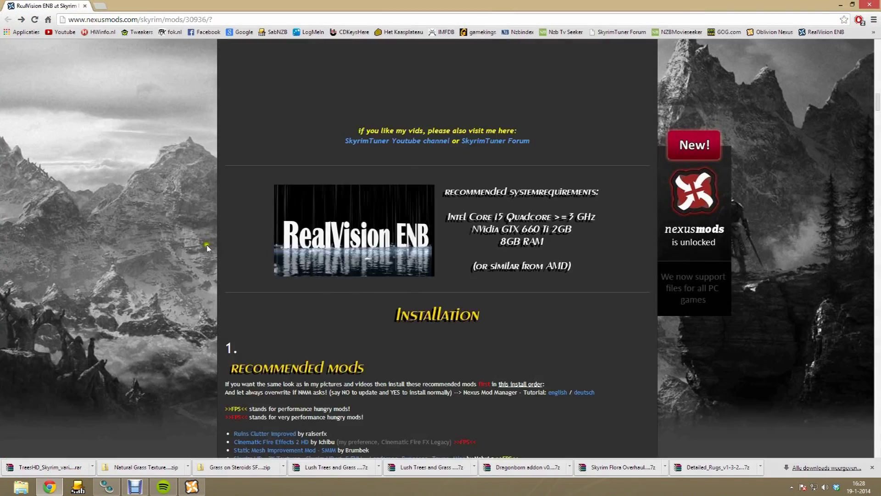
# In Chrome, open the High Definition Ivy - 2K page from the recommended mods list and show its download files.
pyautogui.scroll(-7, 206, 247)
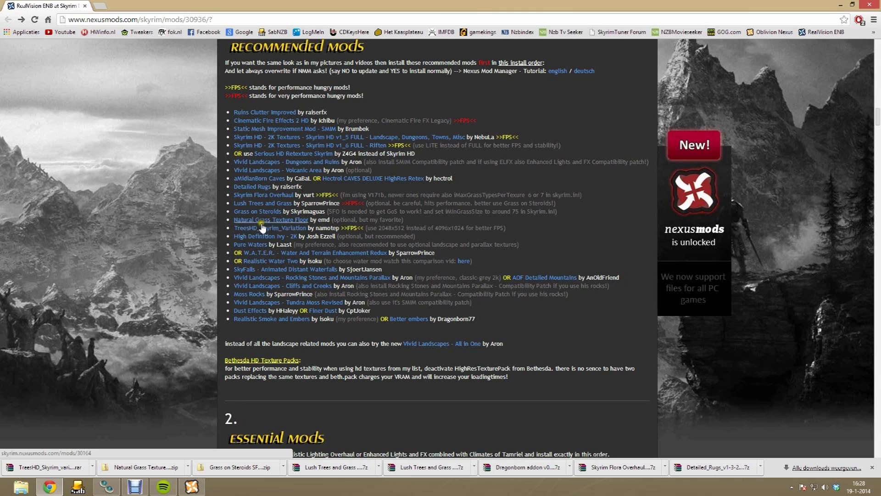
pyautogui.rightClick(264, 237)
pyautogui.click(284, 238)
pyautogui.hotkey('ctrl', 'Tab')
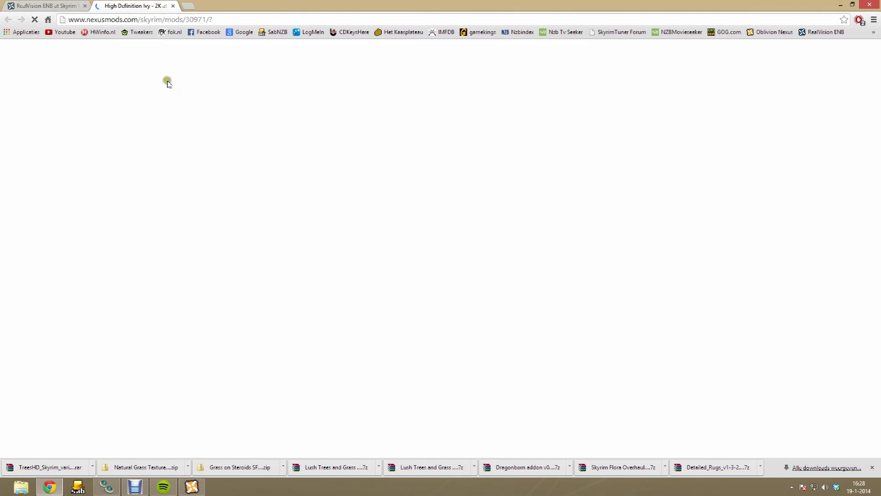
pyautogui.scroll(-1, 530, 216)
pyautogui.click(513, 77)
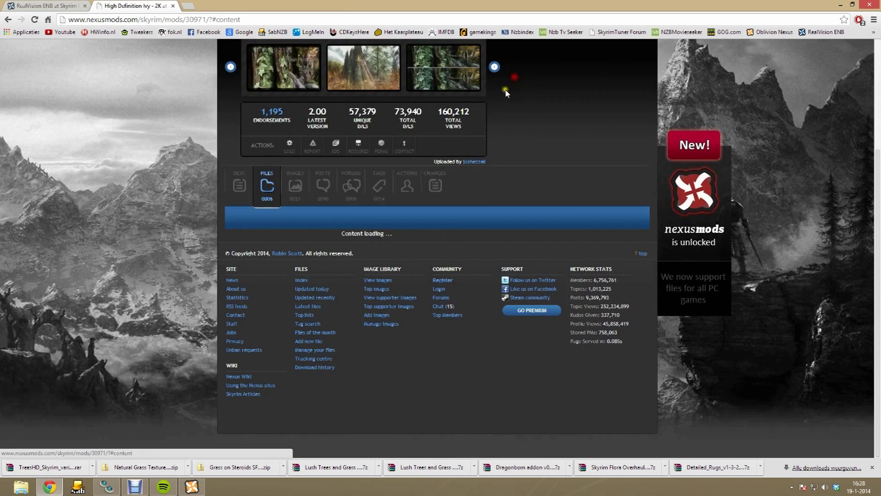
# Manually download the main file HD Ivy - Original Green.
pyautogui.scroll(2, 367, 261)
pyautogui.rightClick(384, 218)
pyautogui.click(514, 145)
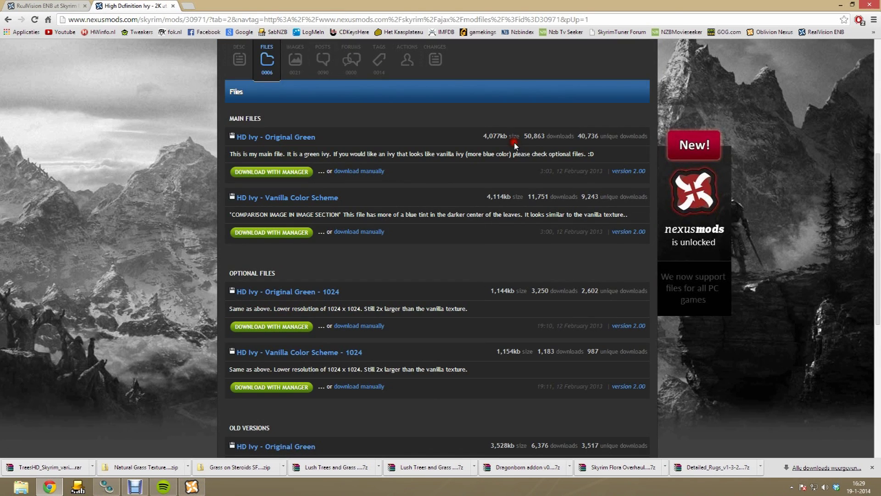
pyautogui.click(362, 172)
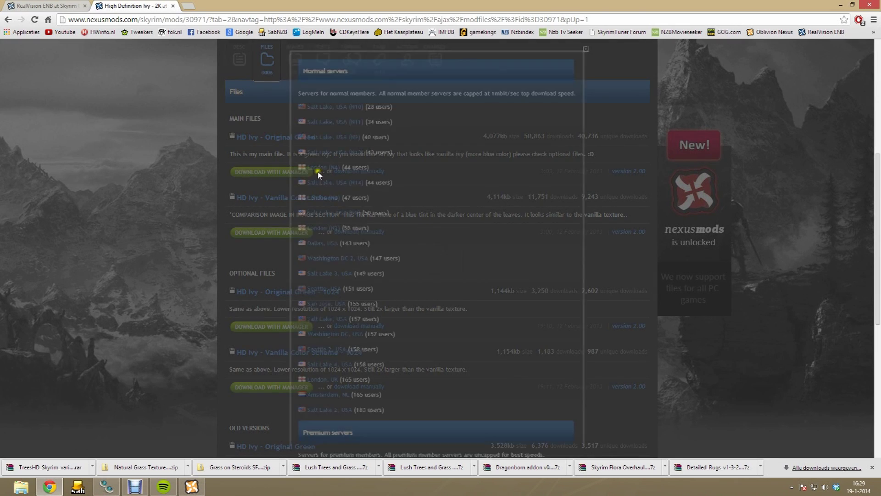
pyautogui.click(323, 228)
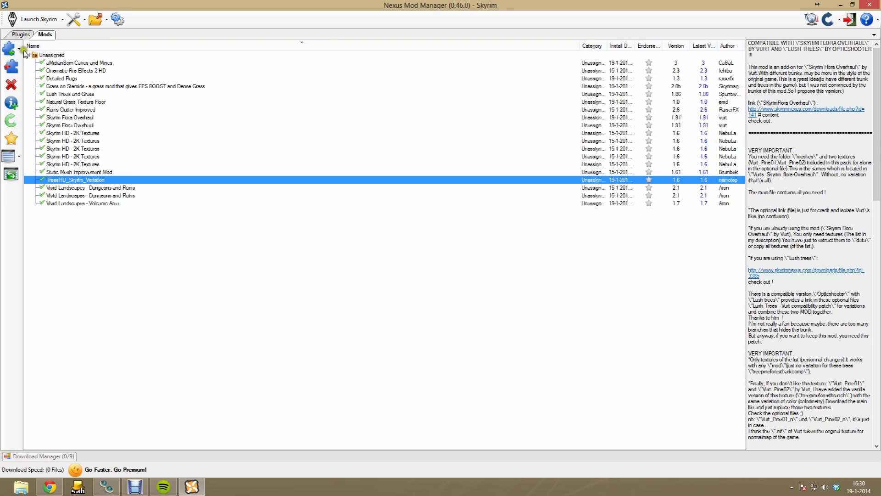
# In Nexus Mod Manager, add the archive HD Ivy - Original Green-30971-2-00.rar and activate the High Definition Ivy - 2K mod.
pyautogui.click(21, 49)
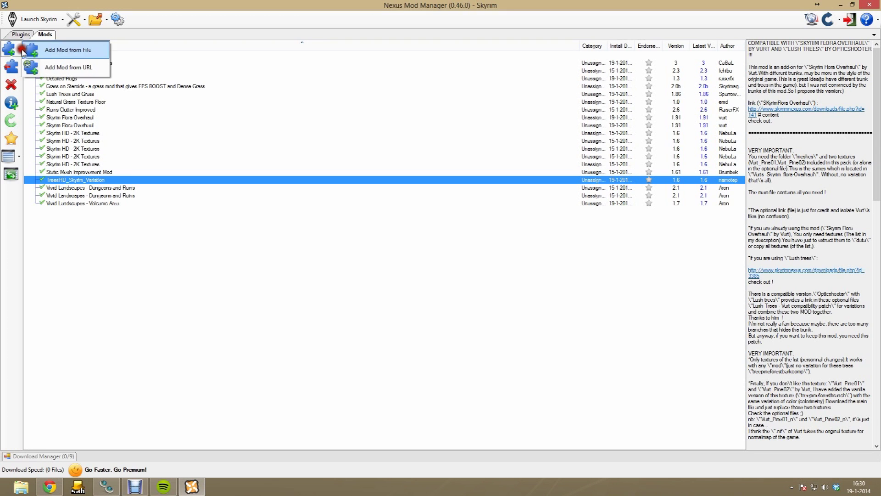
pyautogui.click(48, 53)
pyautogui.click(143, 85)
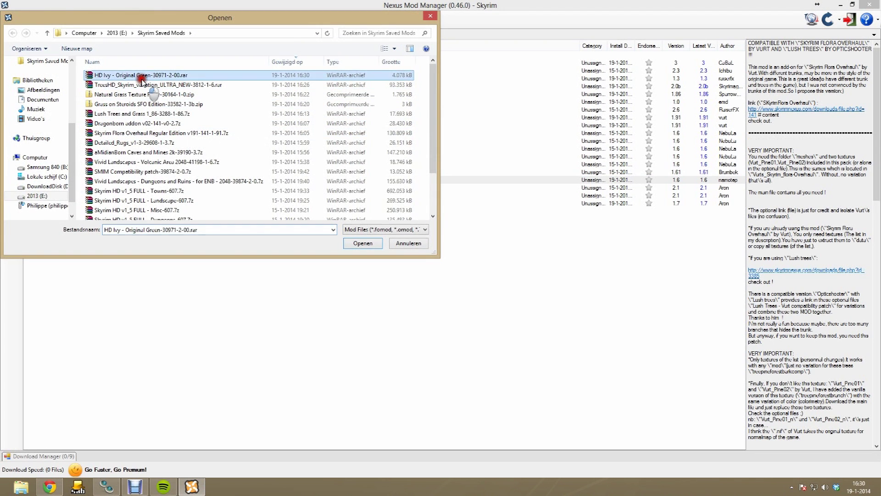
pyautogui.doubleClick(143, 75)
pyautogui.doubleClick(59, 96)
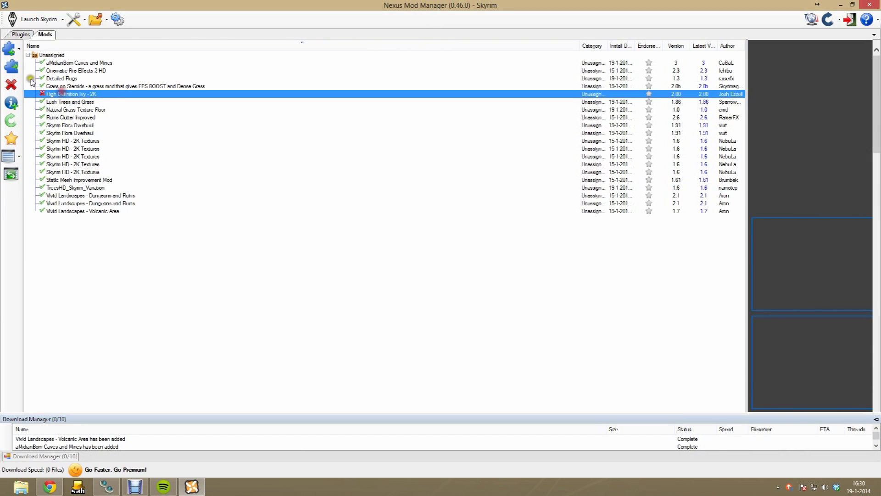
pyautogui.click(491, 274)
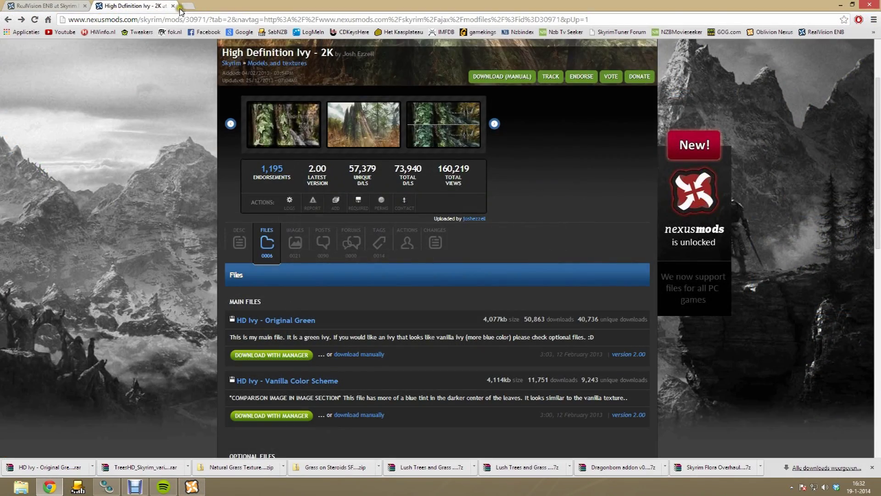
# In Chrome, close the High Definition Ivy page and open the download files of Pure Waters from the recommended mods list.
pyautogui.click(173, 6)
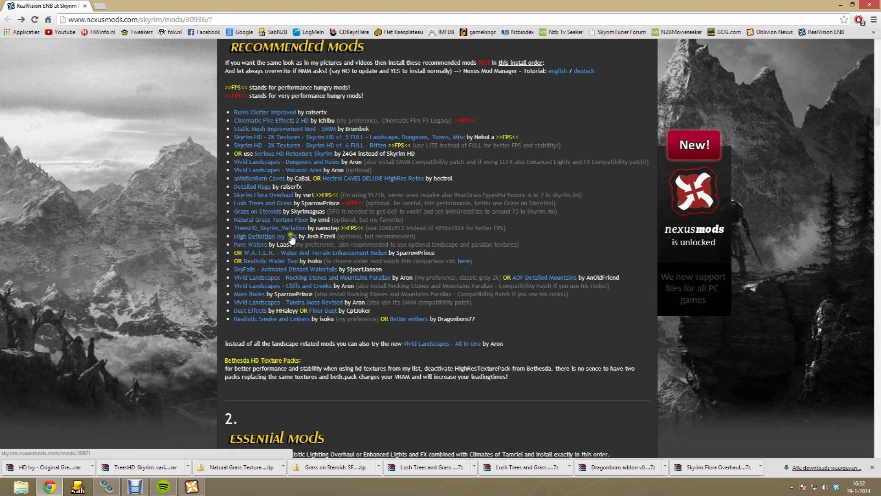
pyautogui.rightClick(253, 243)
pyautogui.click(275, 246)
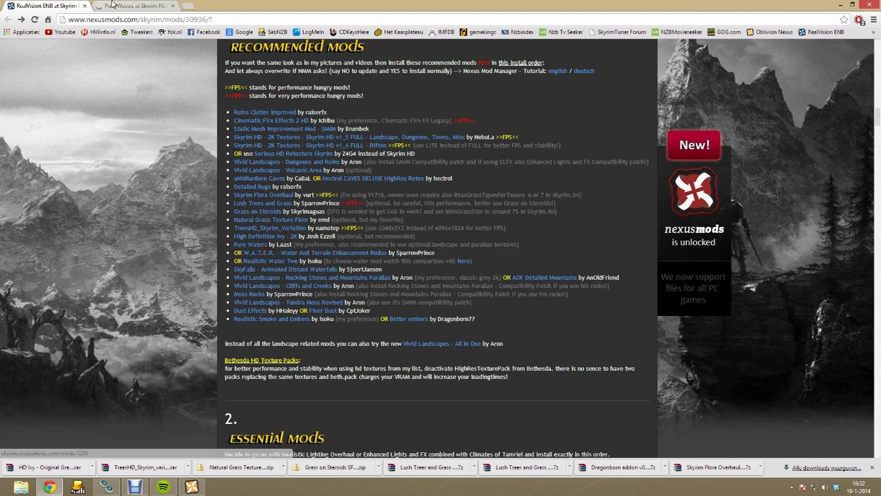
pyautogui.click(113, 5)
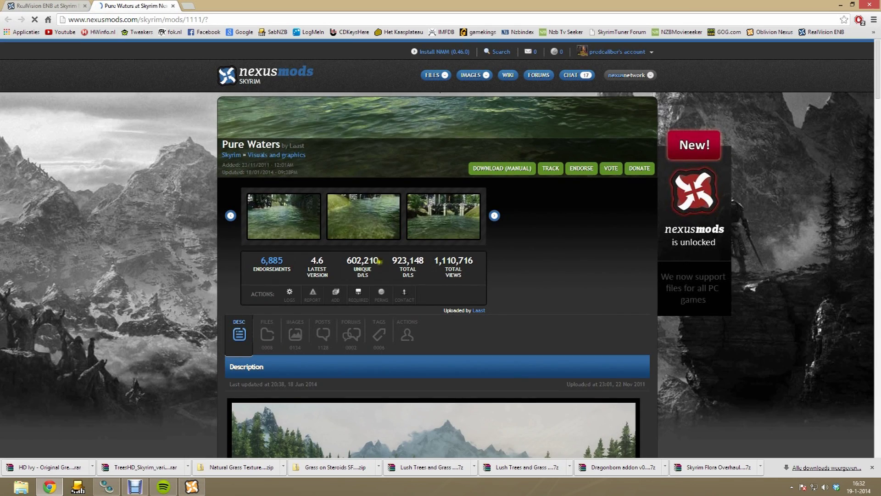
pyautogui.click(502, 168)
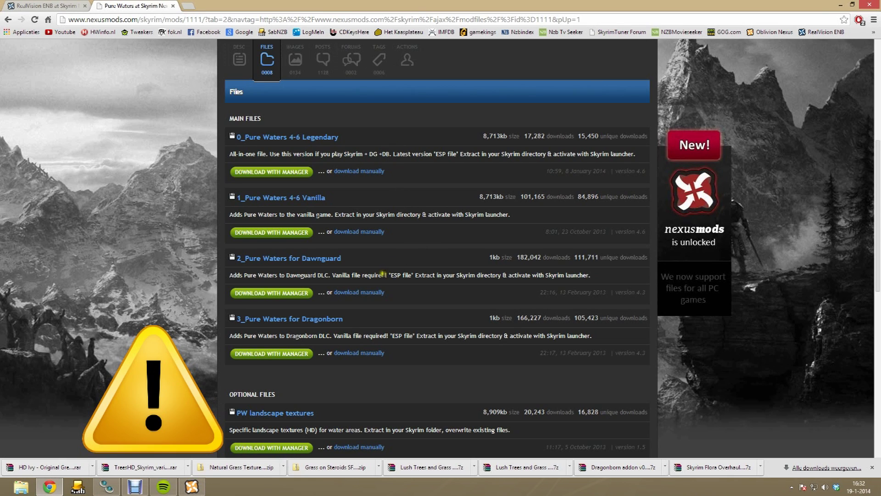
# Manually download the main file 0_Pure Waters 4-6 Legendary from a normal member server.
pyautogui.click(356, 283)
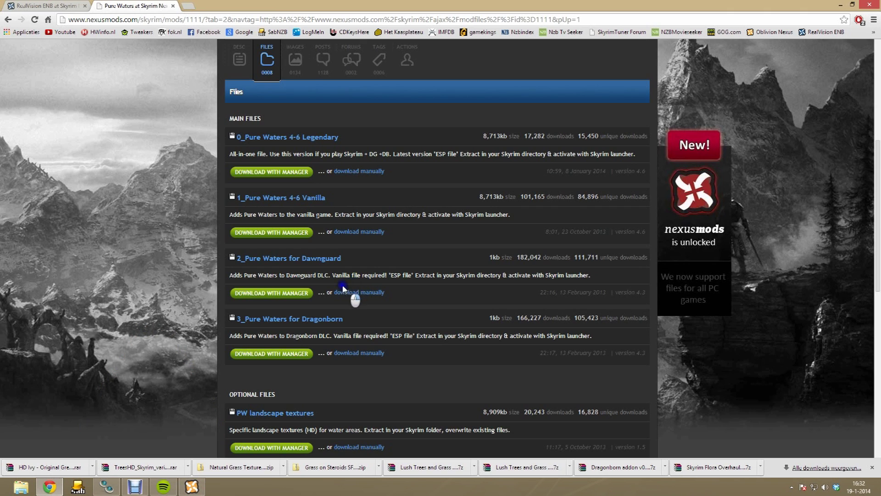
pyautogui.rightClick(339, 289)
pyautogui.click(429, 258)
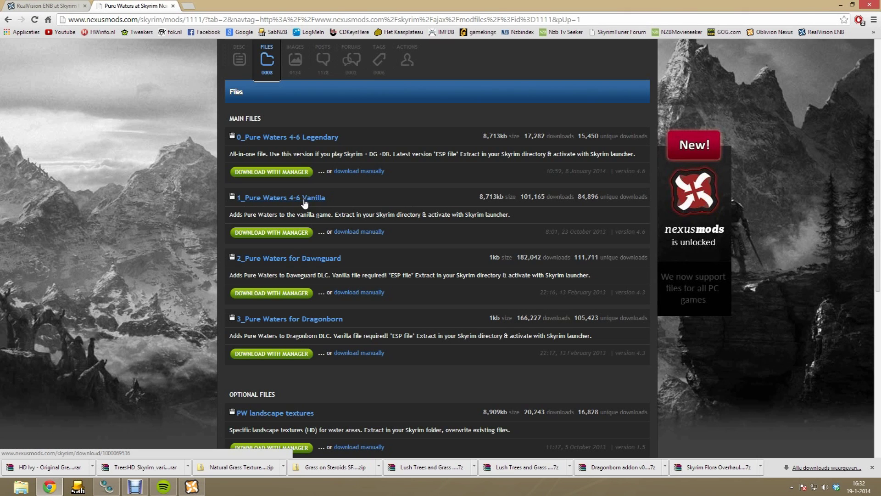
pyautogui.click(400, 168)
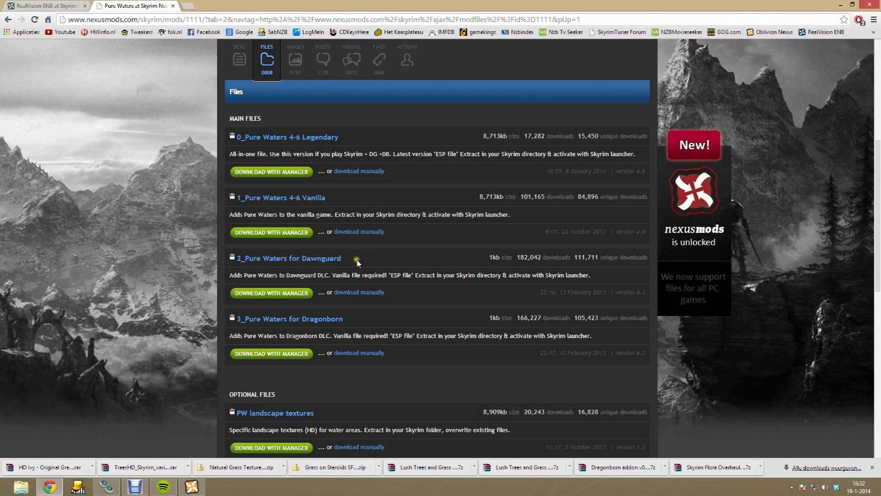
pyautogui.click(364, 171)
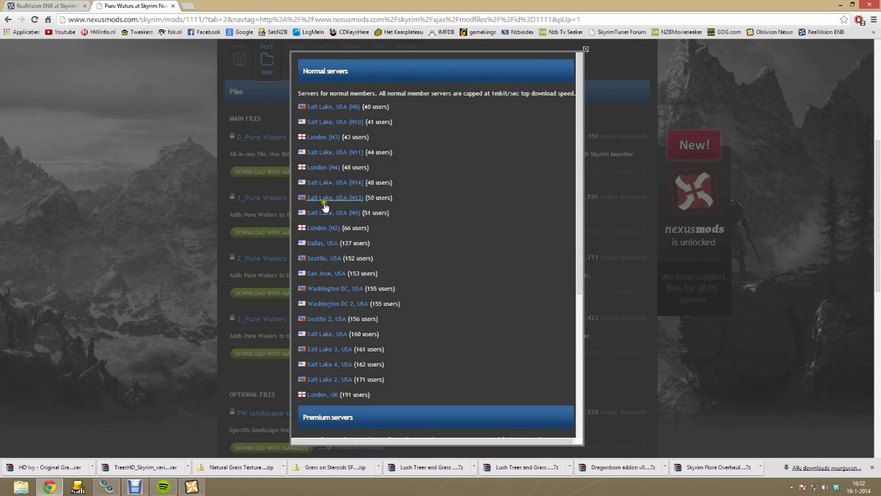
pyautogui.click(296, 201)
# In Nexus Mod Manager, add the archive 0_Pure Waters 4-6 Legendary-1111-4-6.rar and activate Pure Waters, overwriting all existing files.
pyautogui.click(192, 486)
pyautogui.click(15, 49)
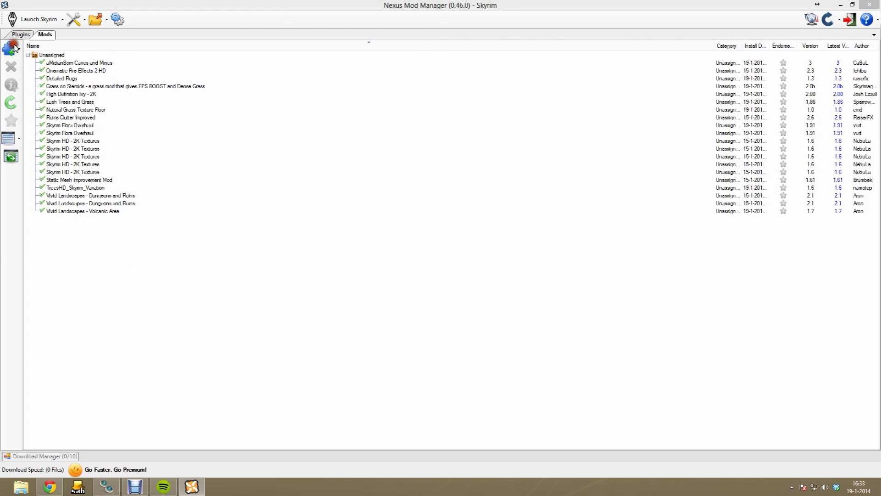
pyautogui.doubleClick(168, 75)
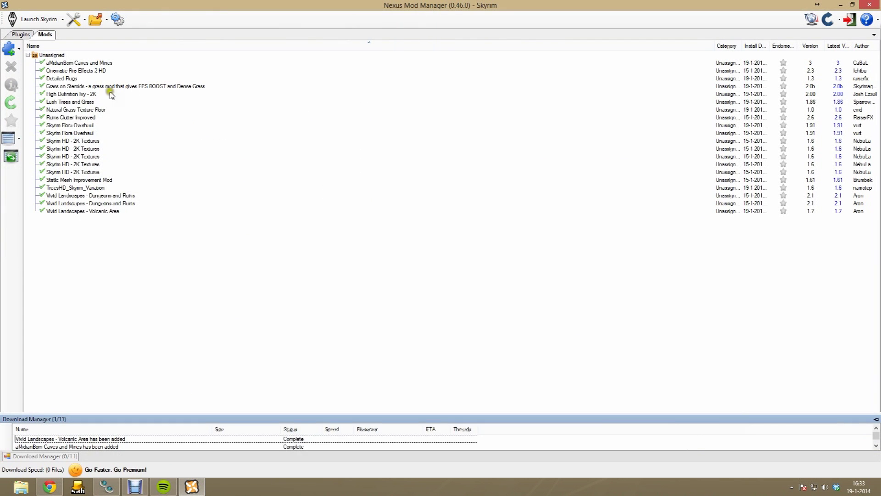
pyautogui.click(56, 117)
pyautogui.click(8, 66)
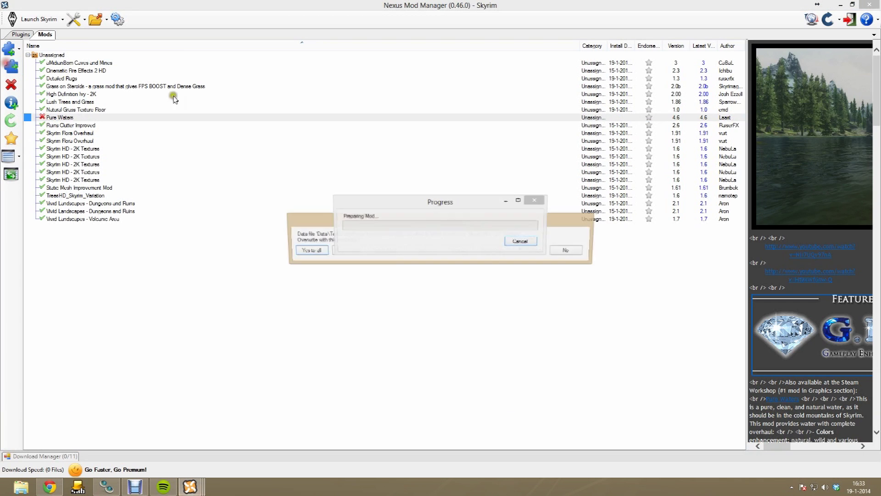
pyautogui.click(315, 250)
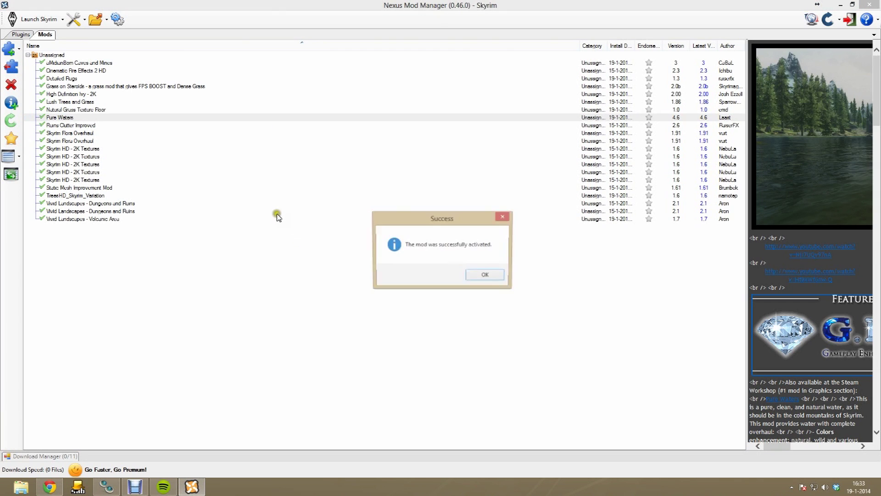
pyautogui.click(479, 275)
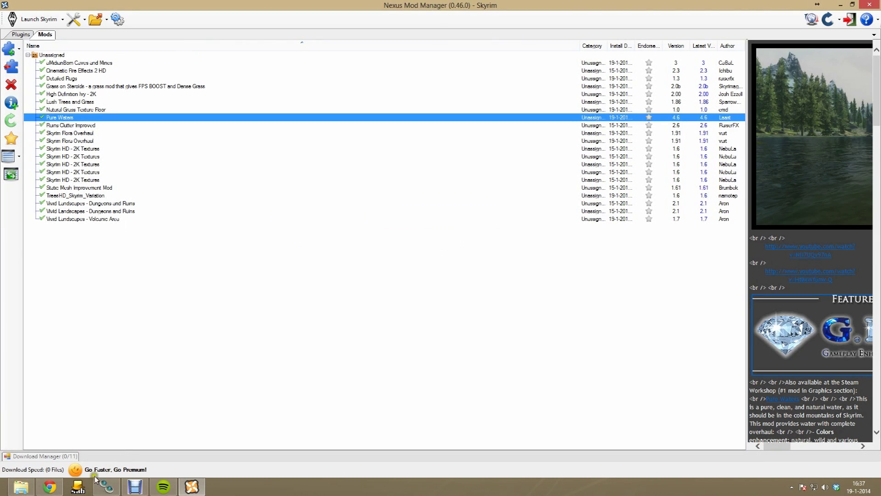
# In Chrome, close the Pure Waters page and open SkyFalls - Animated Distant Waterfalls from the recommended mods list.
pyautogui.click(55, 485)
pyautogui.click(173, 5)
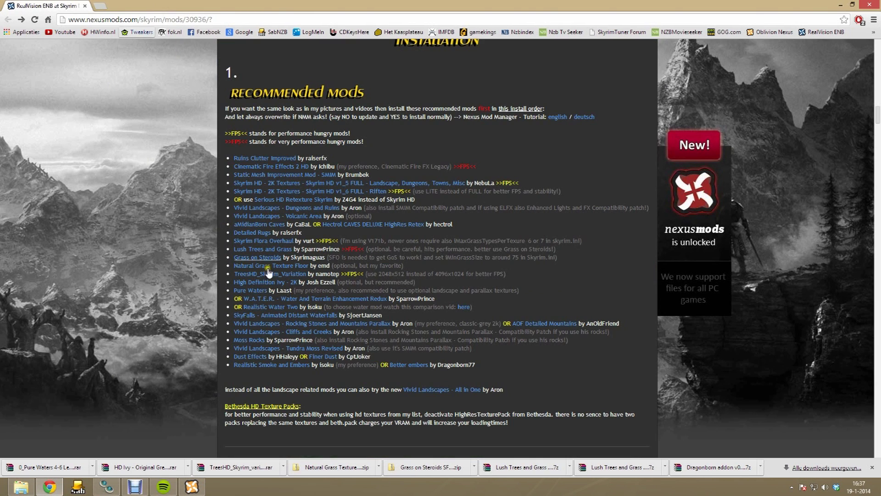
pyautogui.rightClick(270, 314)
pyautogui.click(299, 318)
pyautogui.click(133, 5)
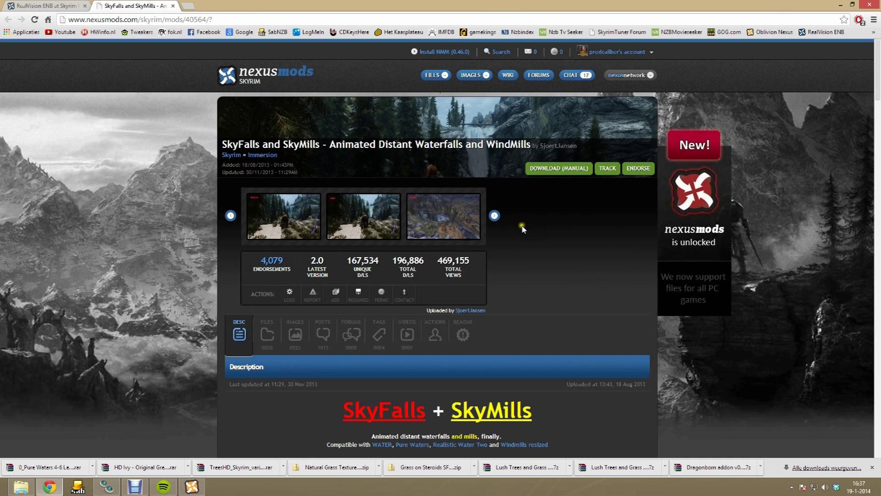
# Manually download the main file SkyFalls plus SkyMills - Total Edition NO Falskaar from the London (N2) server.
pyautogui.click(566, 167)
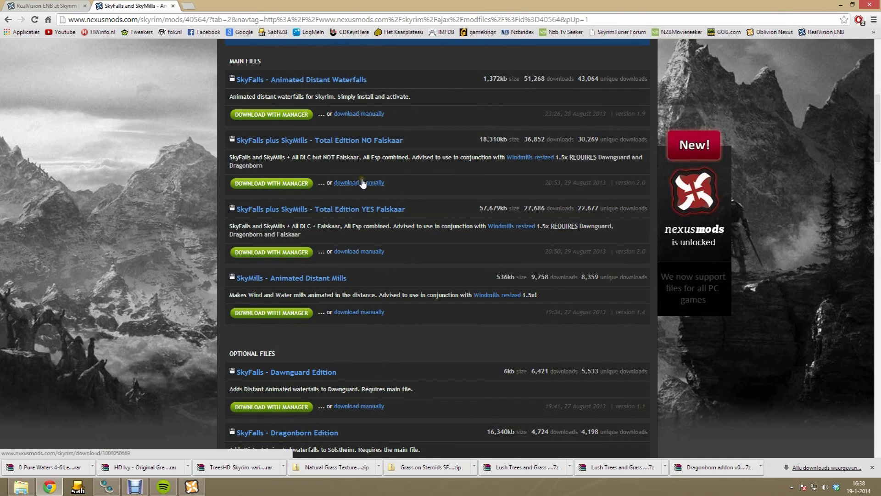
pyautogui.click(362, 184)
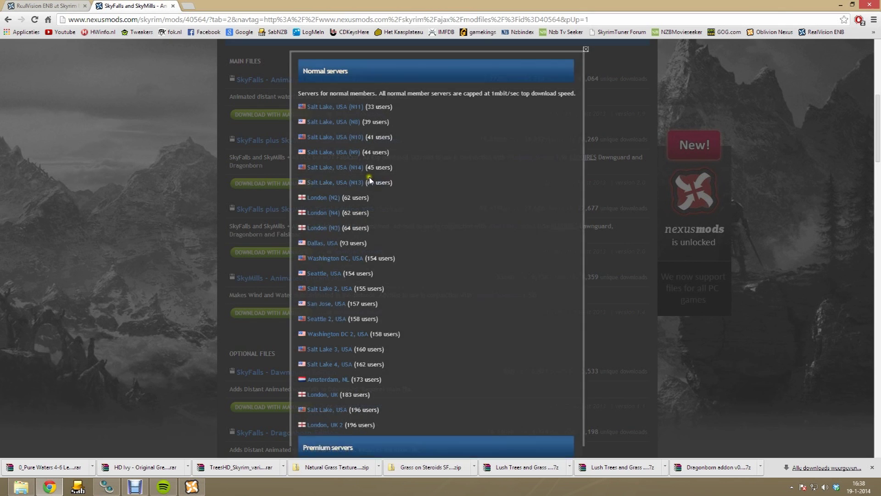
pyautogui.click(323, 198)
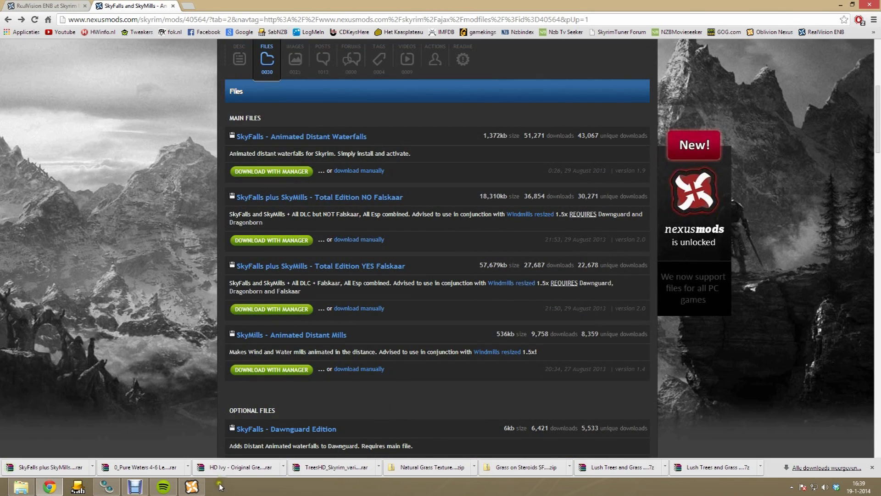
# In Nexus Mod Manager, add the archive SkyFalls plus SkyMills - Total Edition NO Falskaar-40564-2-0.rar and activate the SkyFalls and SkyMills mod.
pyautogui.click(200, 486)
pyautogui.click(8, 51)
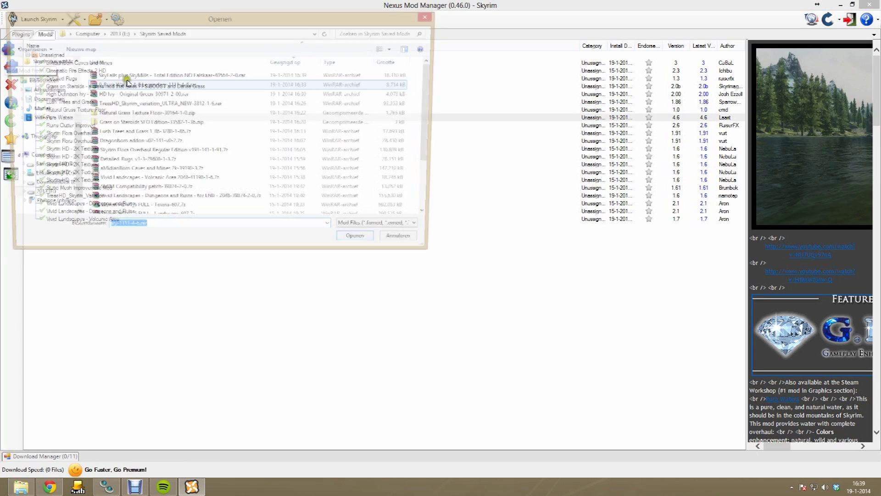
pyautogui.click(149, 76)
pyautogui.doubleClick(149, 76)
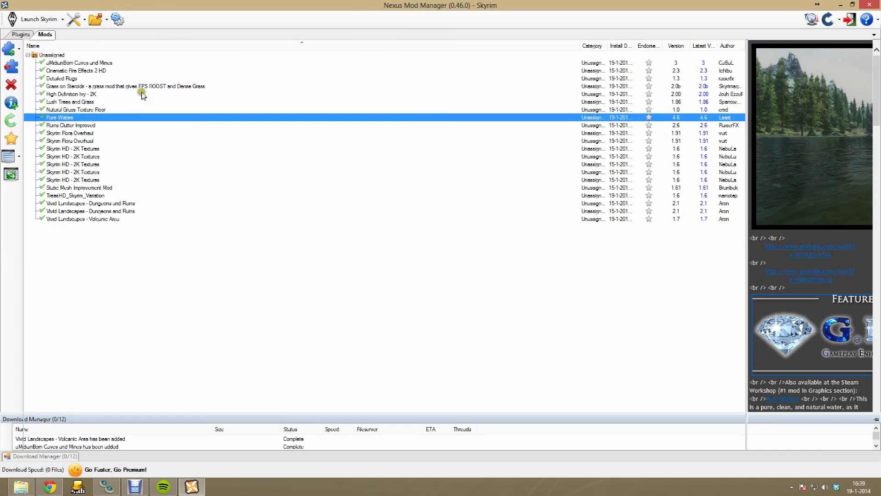
pyautogui.click(83, 133)
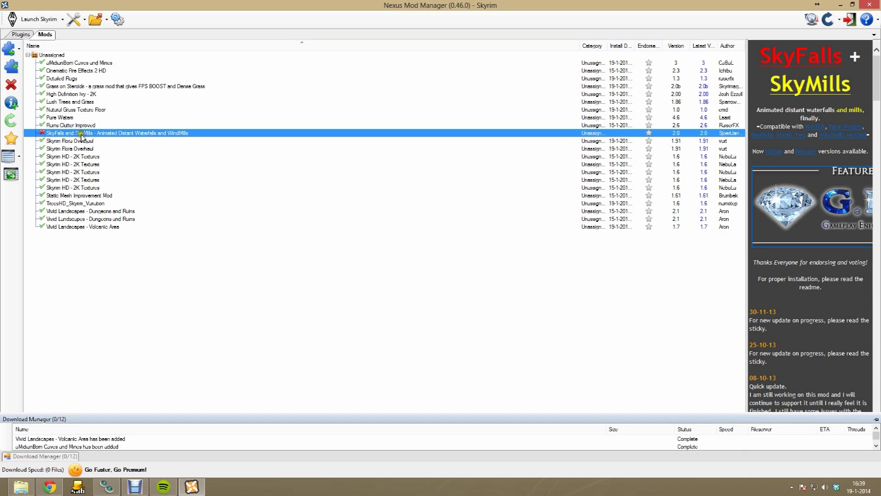
pyautogui.click(9, 68)
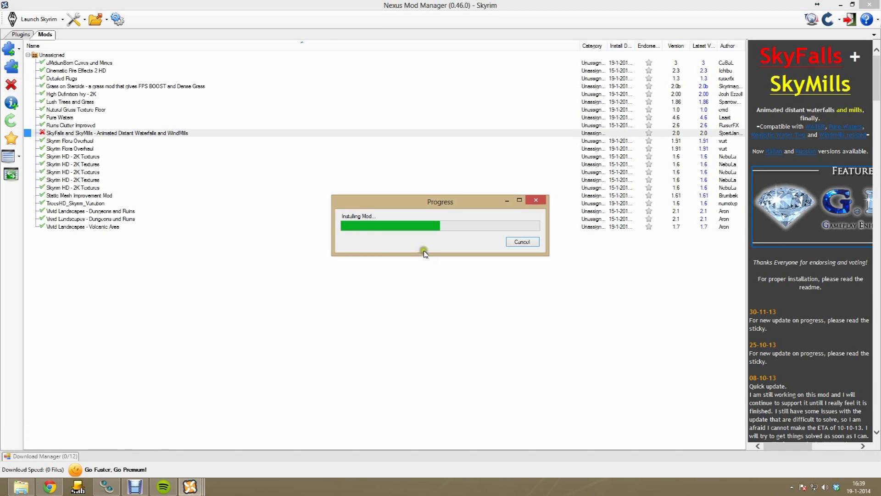
pyautogui.click(478, 273)
# In Chrome, open the Vivid Landscapes - Rocking Stones and Mountains Parallax page from the recommended mods list.
pyautogui.hotkey('alt', 'Tab')
pyautogui.scroll(2, 303, 310)
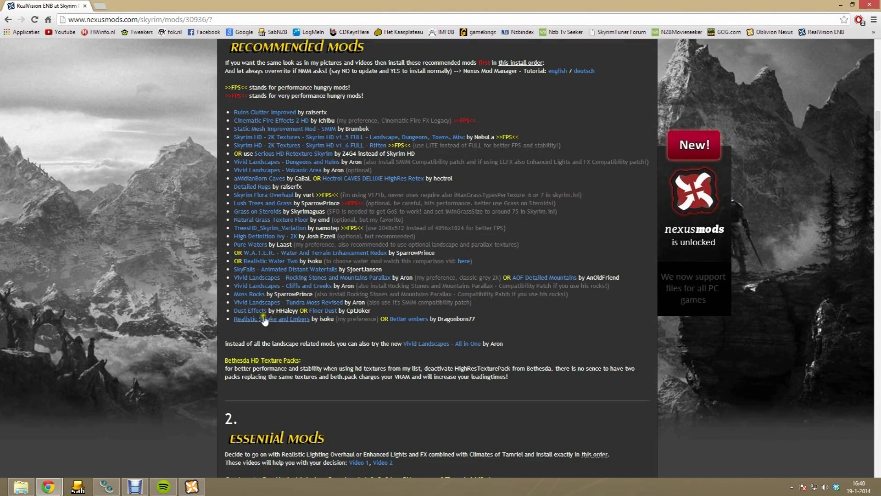
pyautogui.rightClick(262, 278)
pyautogui.click(269, 281)
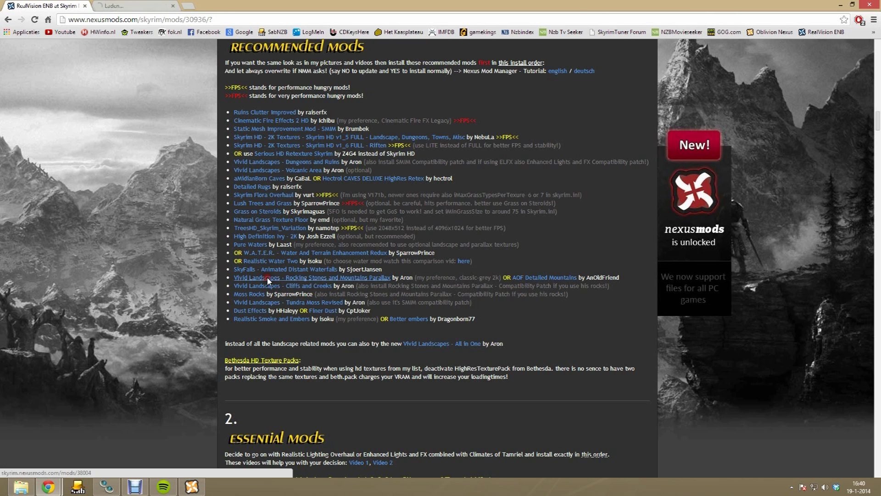
pyautogui.click(138, 7)
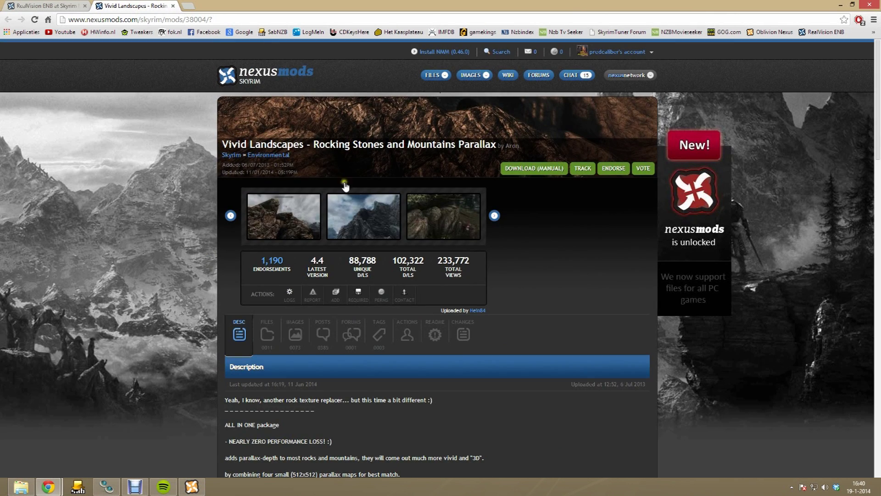
# Manually download the main file Rocking Stones Parallax for ENB - 2k BROWNISH - best one imo from the London (N3) server.
pyautogui.scroll(-1, 534, 178)
pyautogui.click(534, 122)
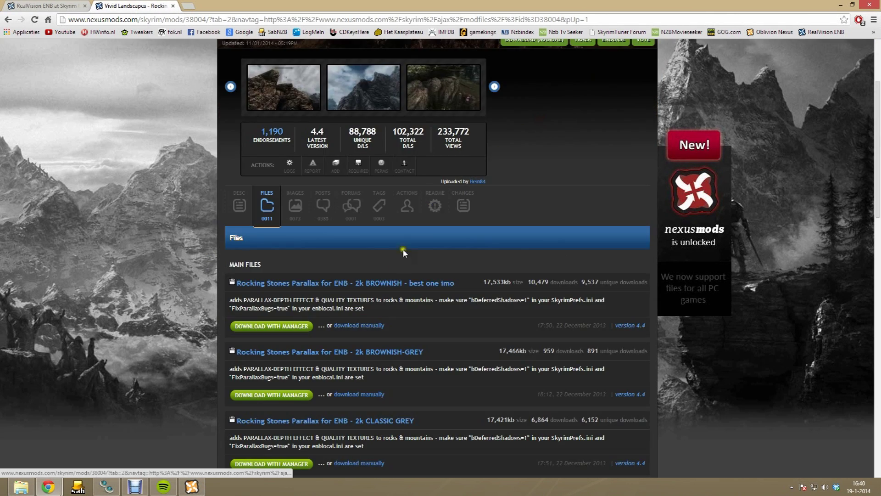
pyautogui.click(365, 326)
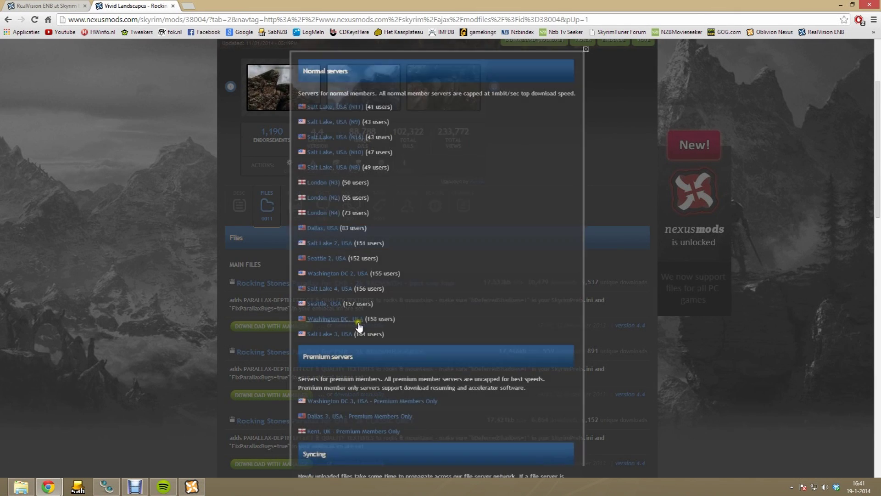
pyautogui.click(316, 185)
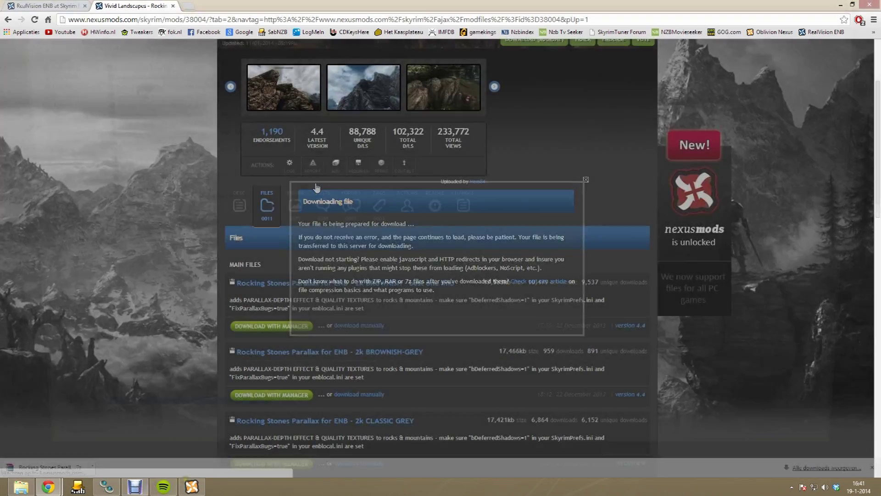
# In Nexus Mod Manager, add the downloaded Rocking Stones Parallax for ENB - 2k BROWNISH archive and activate the mod, overwriting all existing files.
pyautogui.click(193, 486)
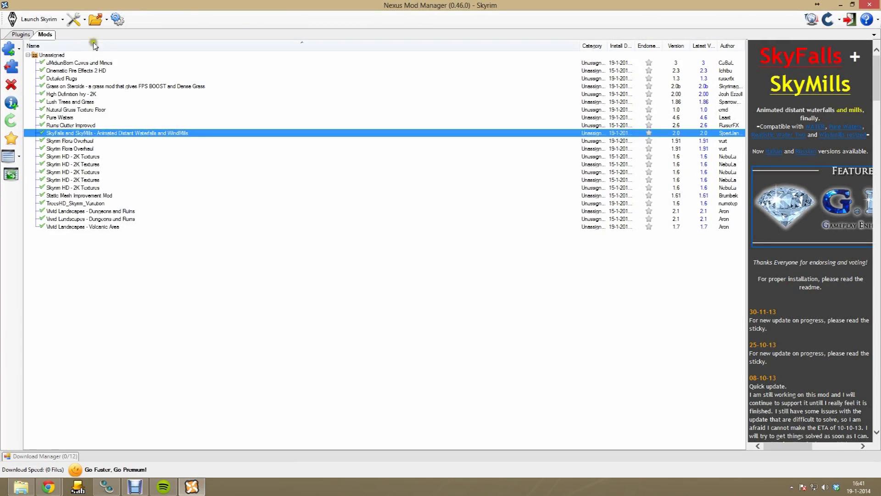
pyautogui.click(3, 50)
pyautogui.click(188, 72)
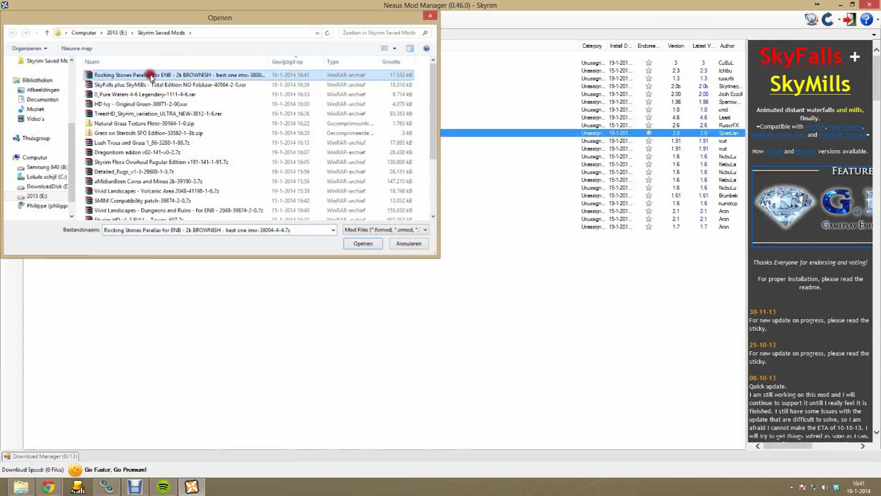
pyautogui.doubleClick(181, 71)
pyautogui.click(67, 227)
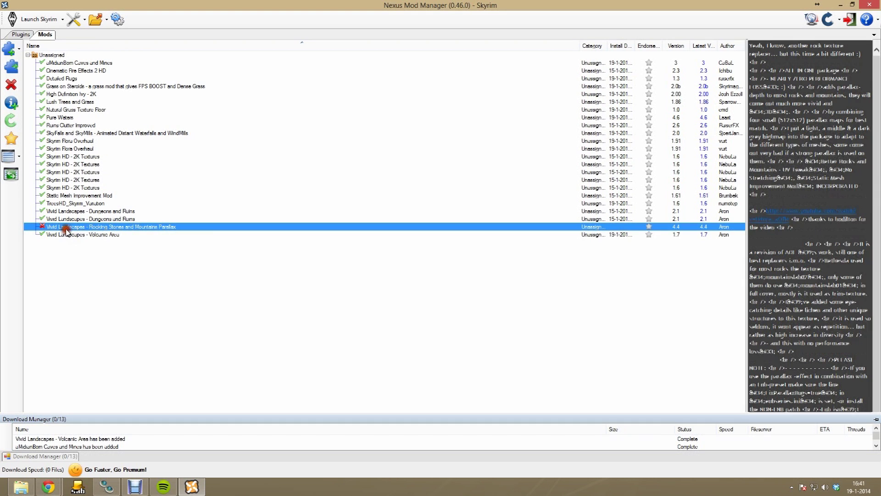
pyautogui.click(11, 66)
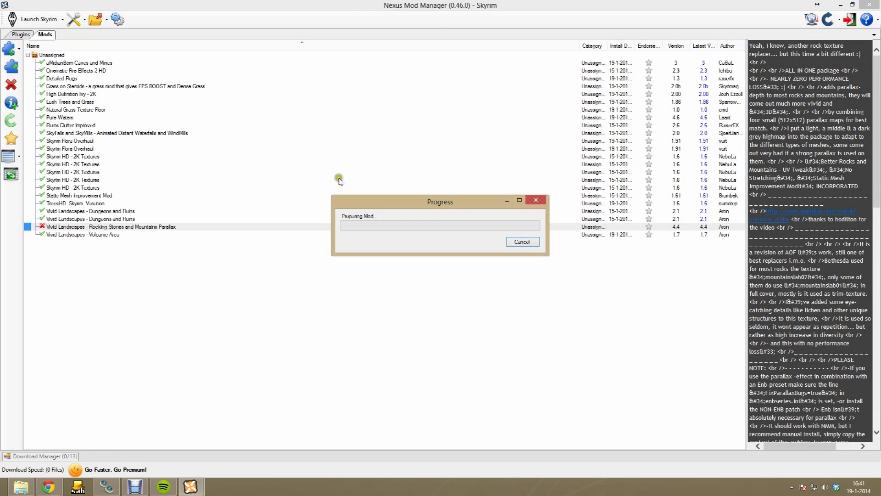
pyautogui.click(307, 252)
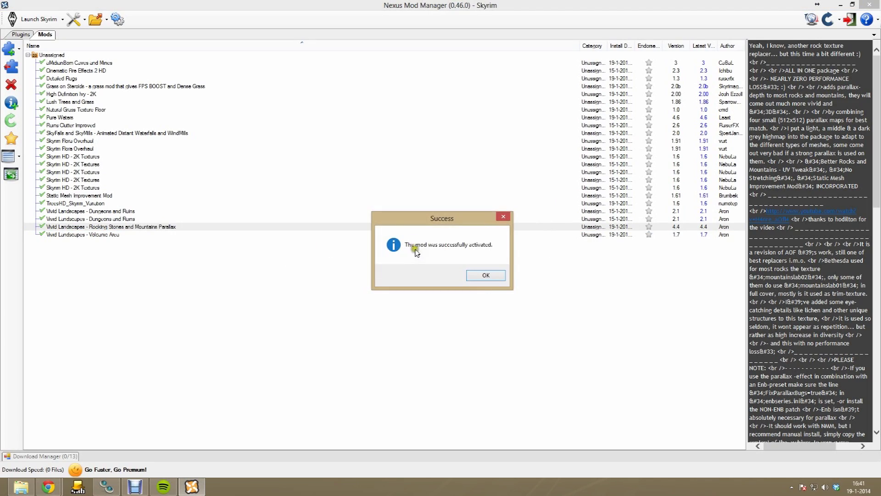
pyautogui.click(474, 276)
# In Chrome, close the Rocking Stones page and open the download files of Vivid Landscapes - Cliffs and Creeks from the recommended mods list.
pyautogui.moveTo(48, 486)
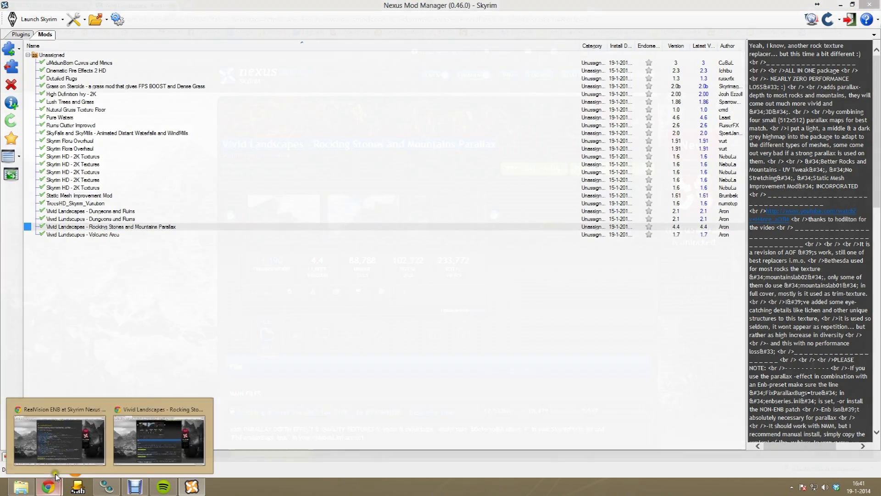
pyautogui.click(172, 7)
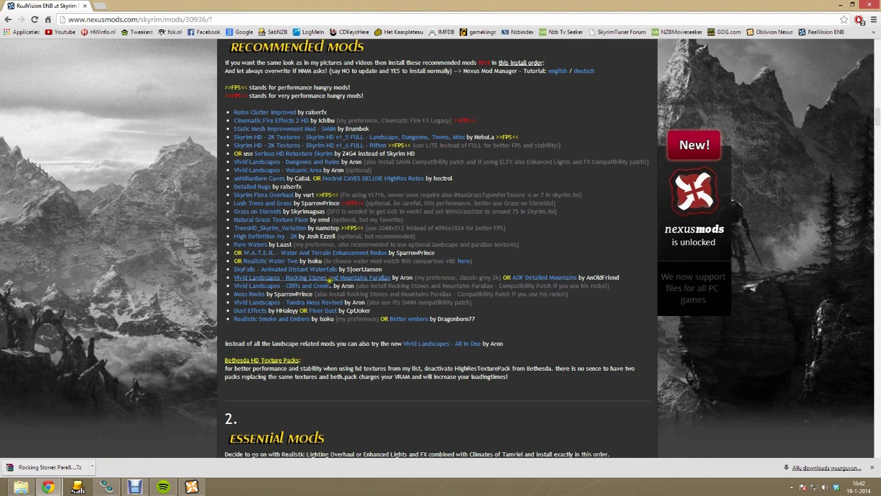
pyautogui.rightClick(313, 292)
pyautogui.click(349, 299)
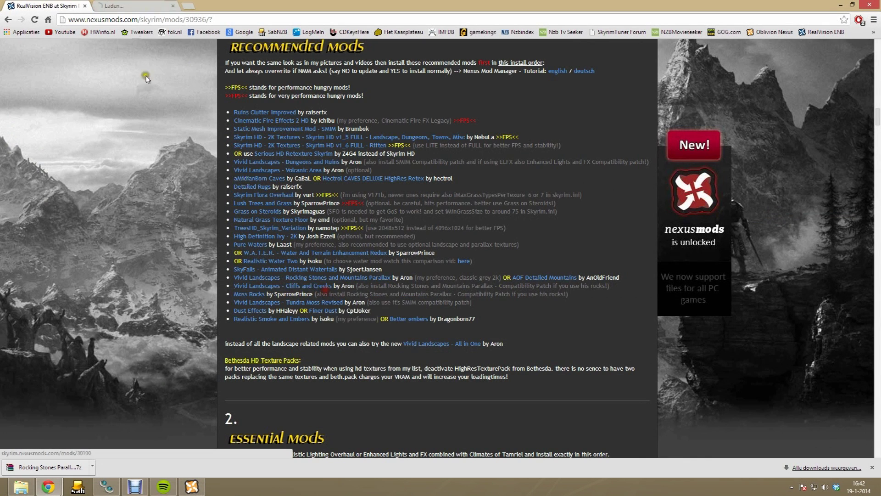
pyautogui.click(133, 5)
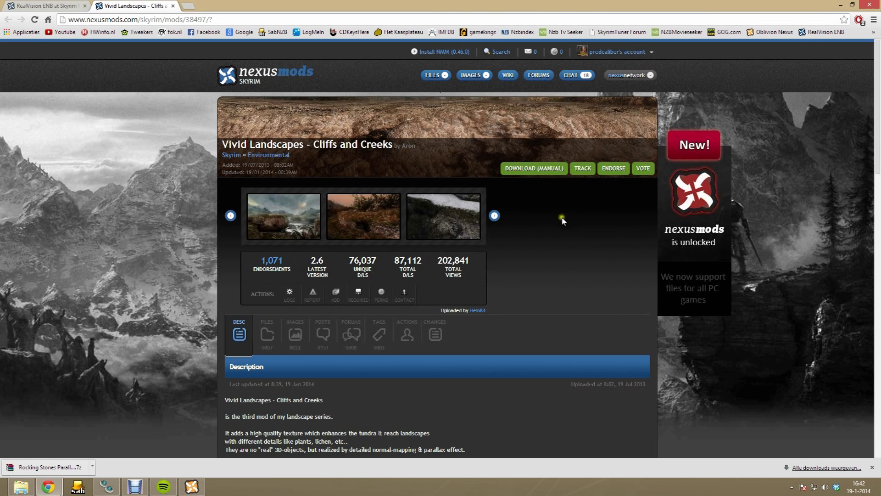
pyautogui.click(552, 170)
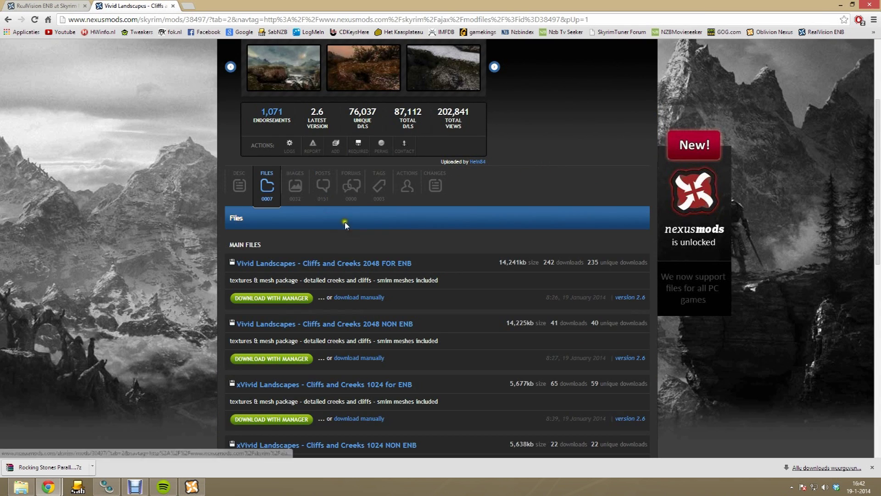
pyautogui.scroll(-1, 403, 242)
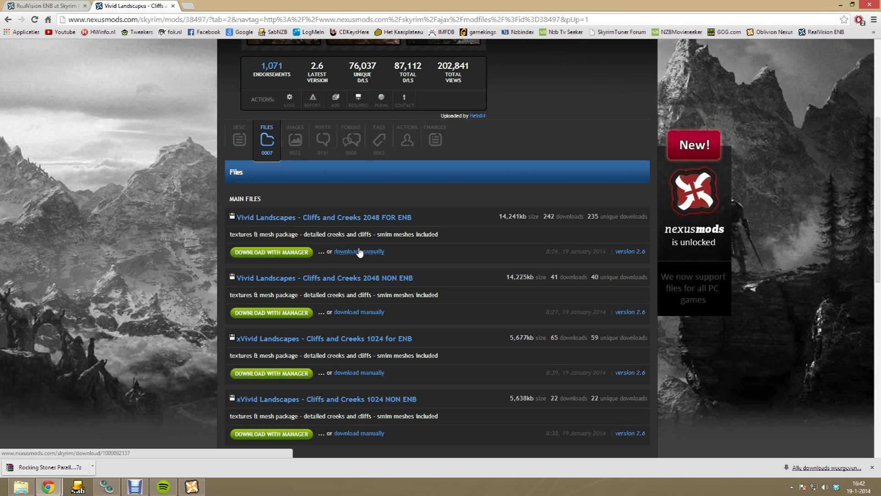
# Manually download the main file Vivid Landscapes - Cliffs and Creeks 2048 FOR ENB from the London (N3) server into Skyrim Saved Mods.
pyautogui.click(360, 252)
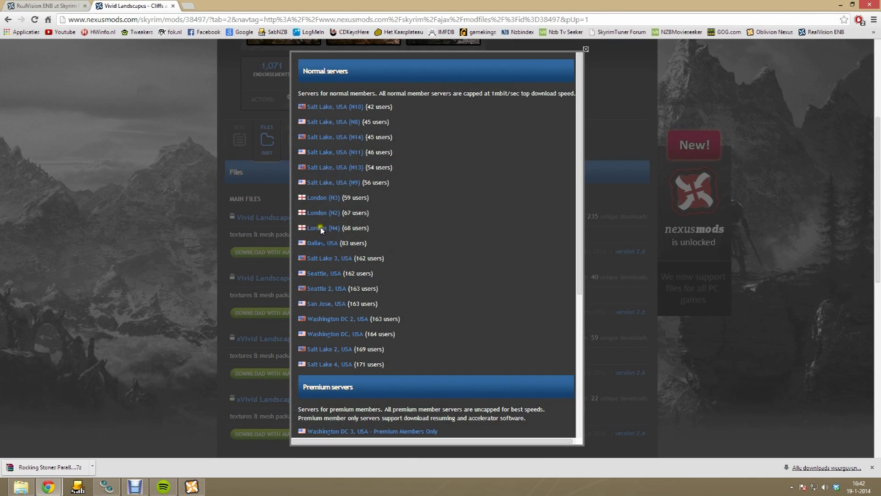
pyautogui.click(328, 199)
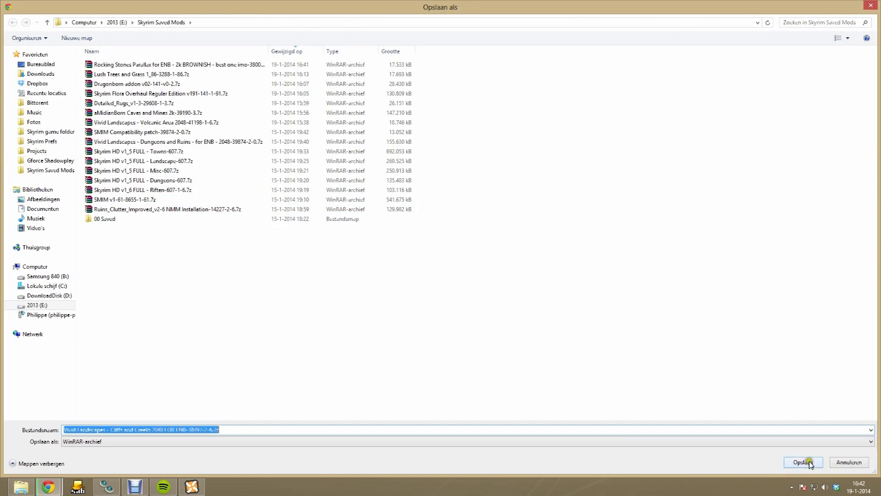
pyautogui.click(803, 462)
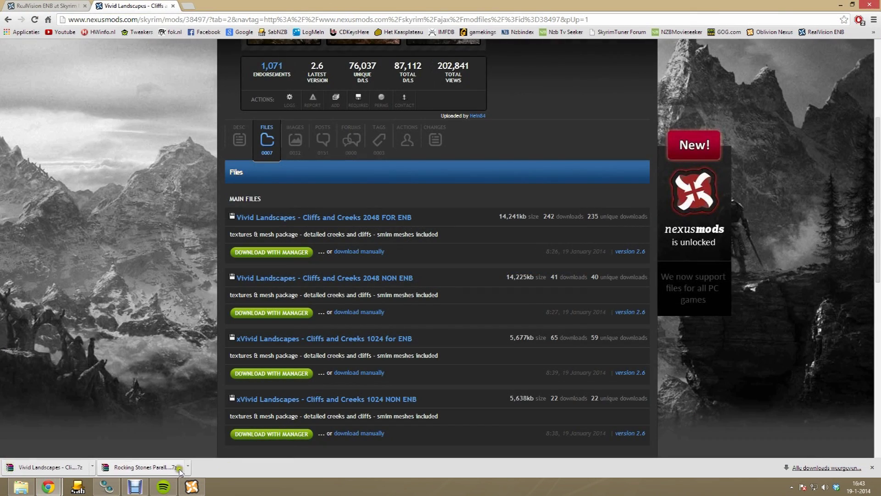
# In Nexus Mod Manager, add the downloaded Vivid Landscapes - Cliffs and Creeks 2048 FOR ENB archive and select the mod in the list.
pyautogui.click(191, 490)
pyautogui.click(9, 48)
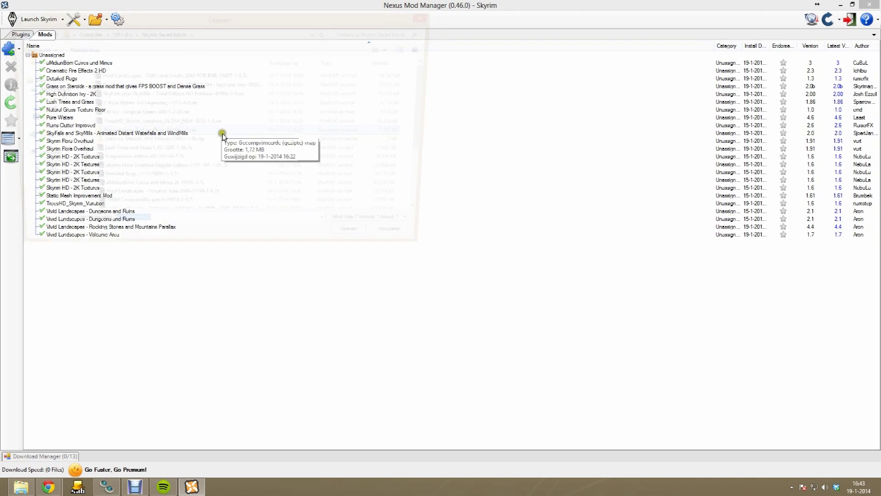
pyautogui.doubleClick(157, 75)
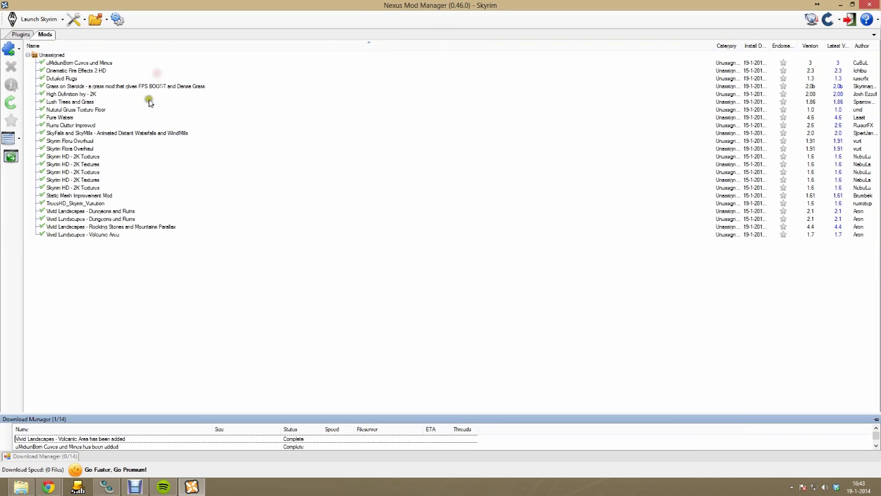
pyautogui.click(76, 211)
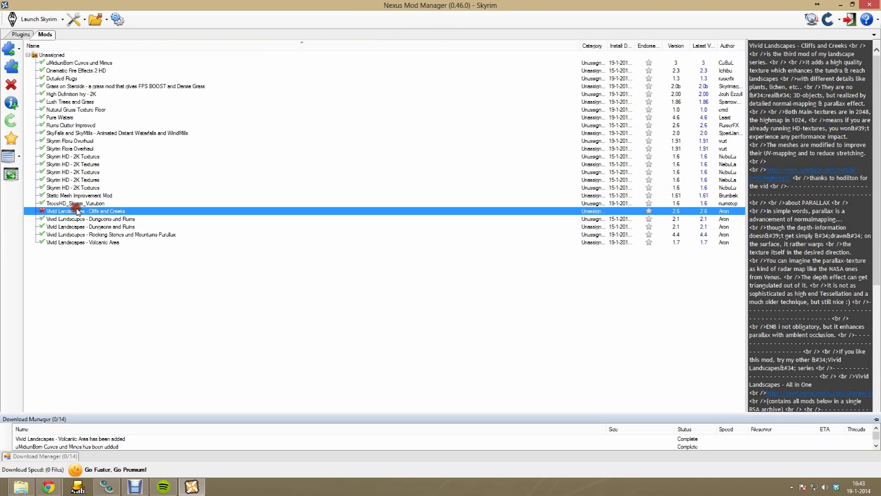
# Activate the Vivid Landscapes - Cliffs and Creeks mod, overwriting all conflicting files from other mods.
pyautogui.click(13, 67)
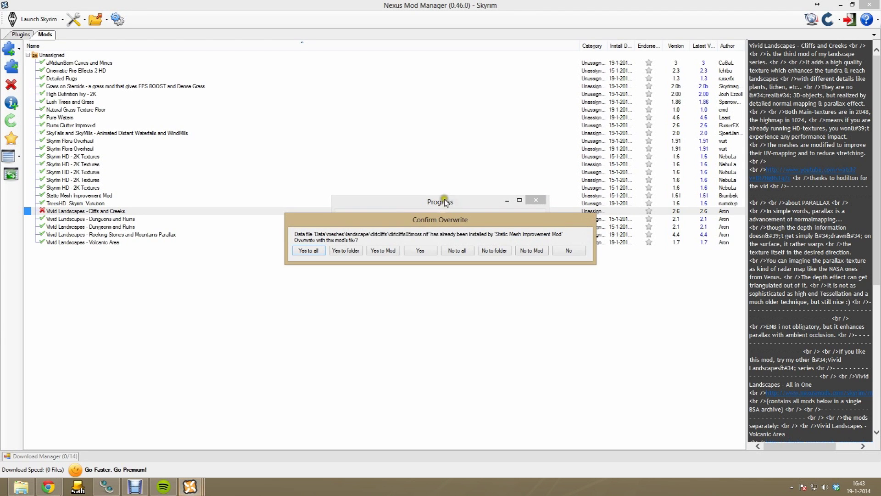
pyautogui.click(316, 249)
pyautogui.click(483, 275)
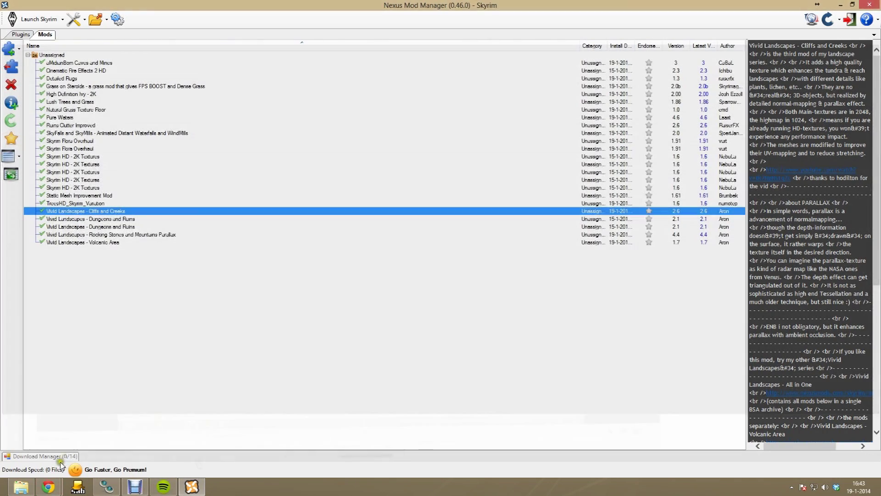
# Switch to Chrome, close the Cliffs and Creeks page and open the Moss Rocks page from the RealVision ENB recommended mods list.
pyautogui.moveTo(48, 485)
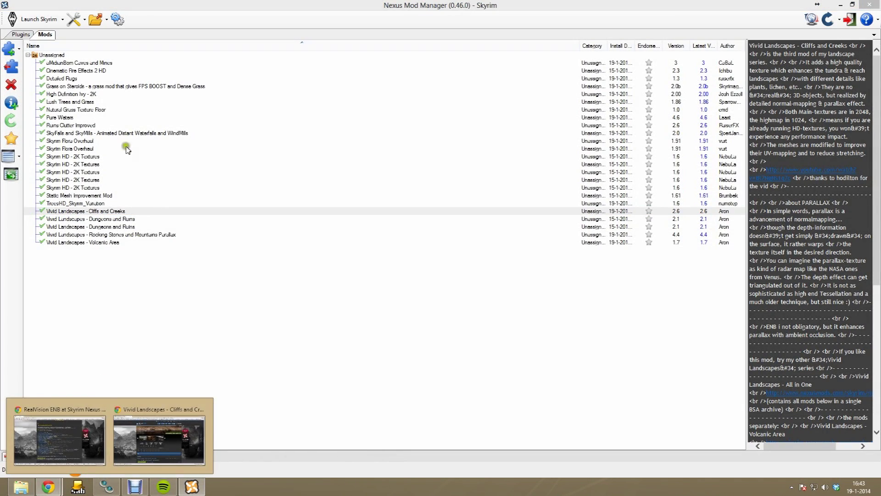
pyautogui.click(167, 431)
pyautogui.click(172, 6)
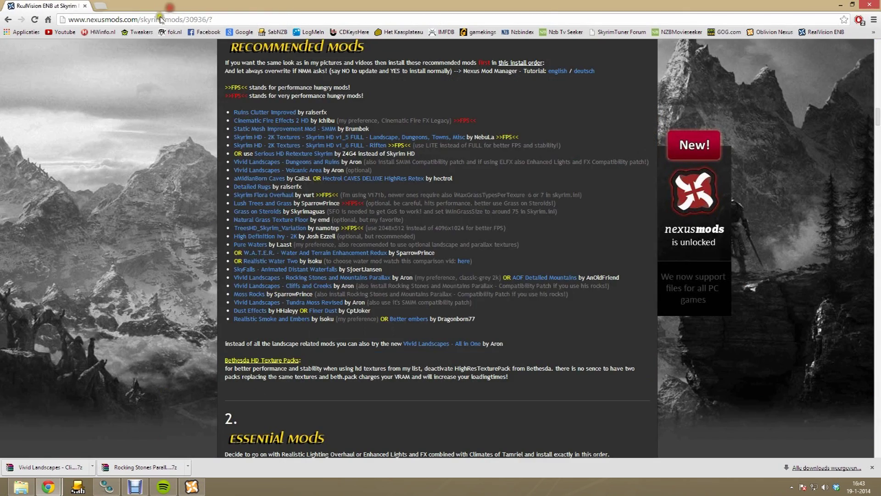
pyautogui.rightClick(255, 296)
pyautogui.click(264, 300)
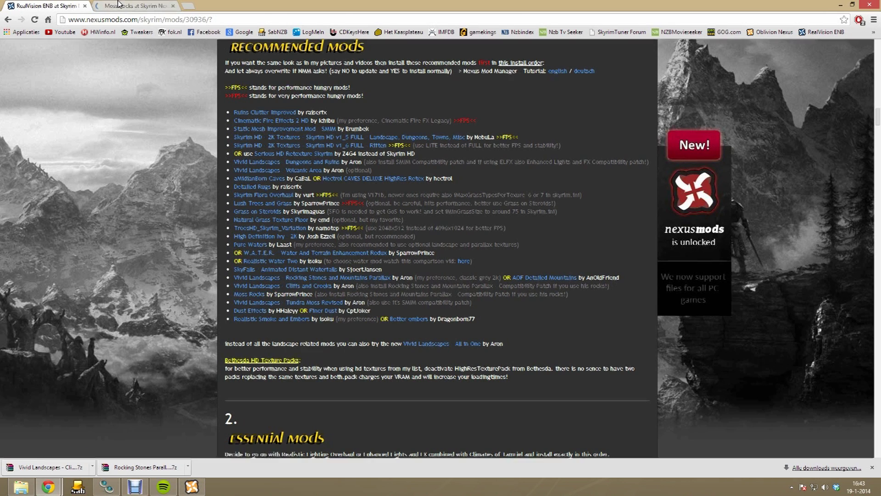
pyautogui.click(138, 5)
# Manually download the Moss Rocks 1-4 main file from the mod's files.
pyautogui.click(497, 167)
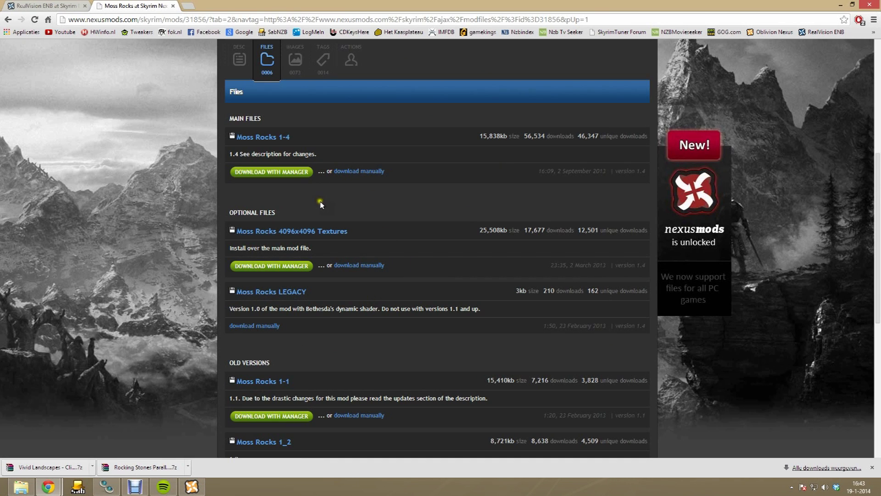
pyautogui.click(360, 172)
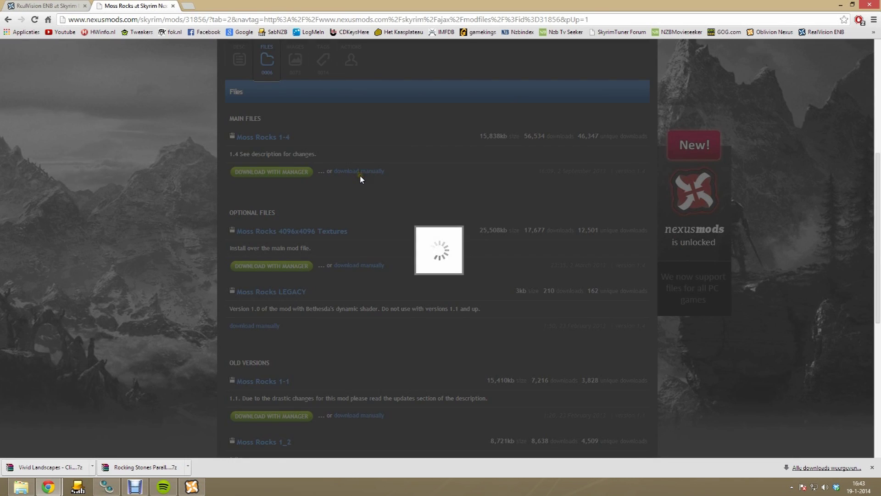
pyautogui.click(336, 200)
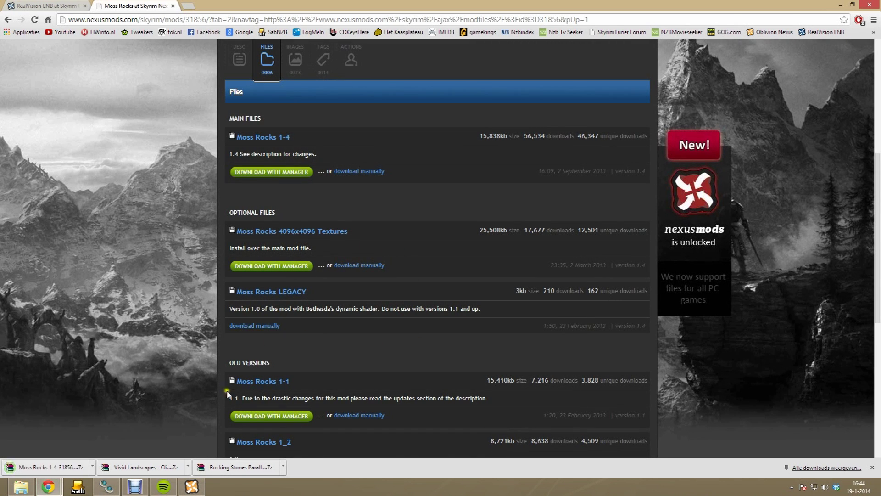
# Switch to Nexus Mod Manager and add the archive Moss Rocks 1-4-31856-1-4.7z from the Skyrim Saved Mods folder.
pyautogui.click(192, 486)
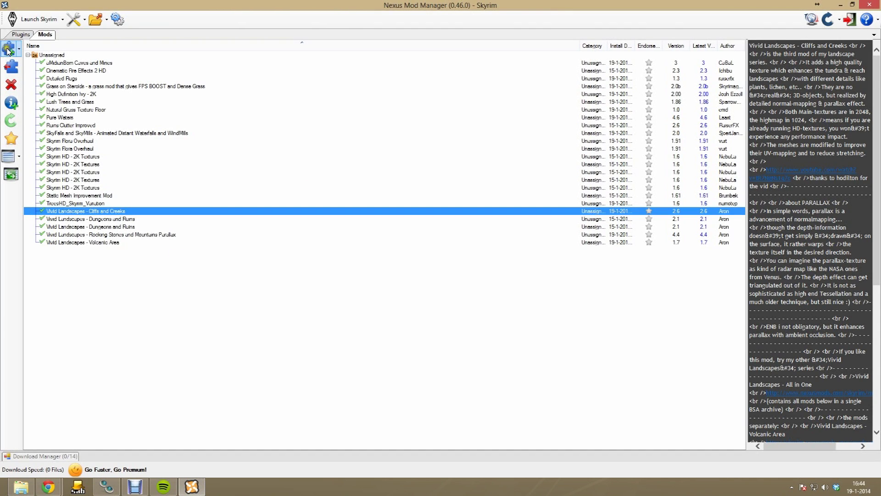
pyautogui.click(8, 51)
pyautogui.click(133, 75)
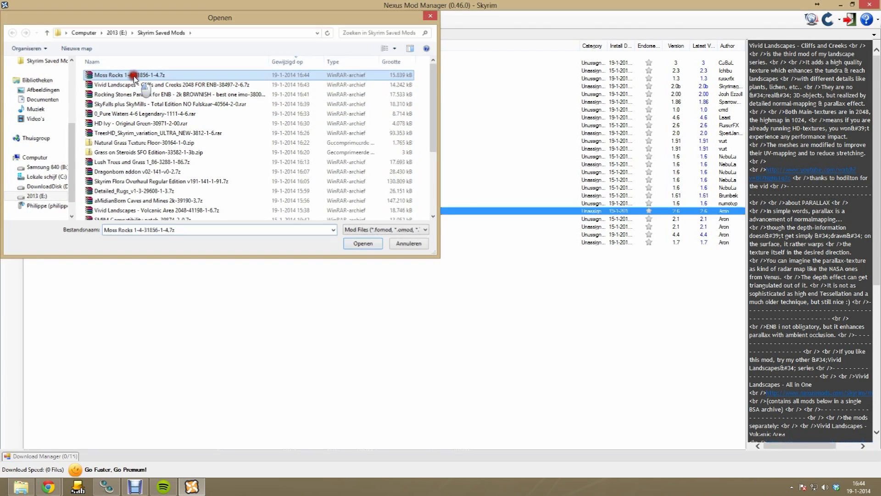
pyautogui.doubleClick(133, 76)
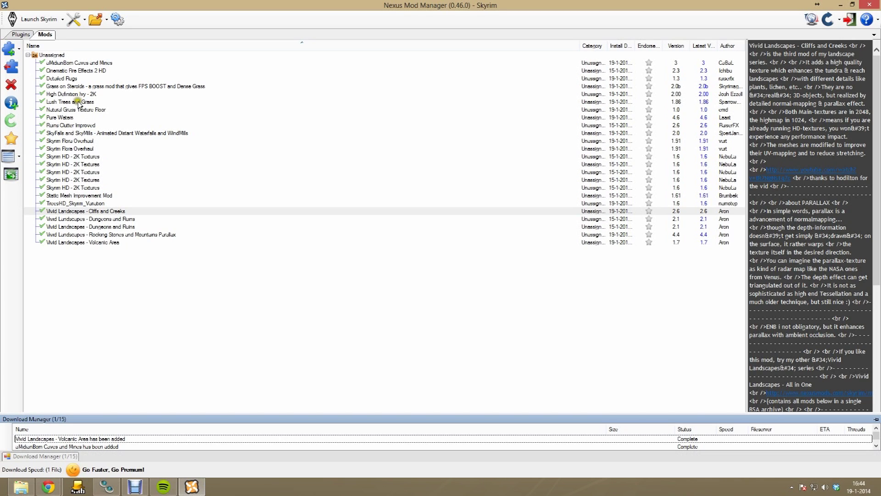
# Activate the Moss Rocks mod using the Static Mesh Improvement (SMIM) version instead of the default one.
pyautogui.click(67, 109)
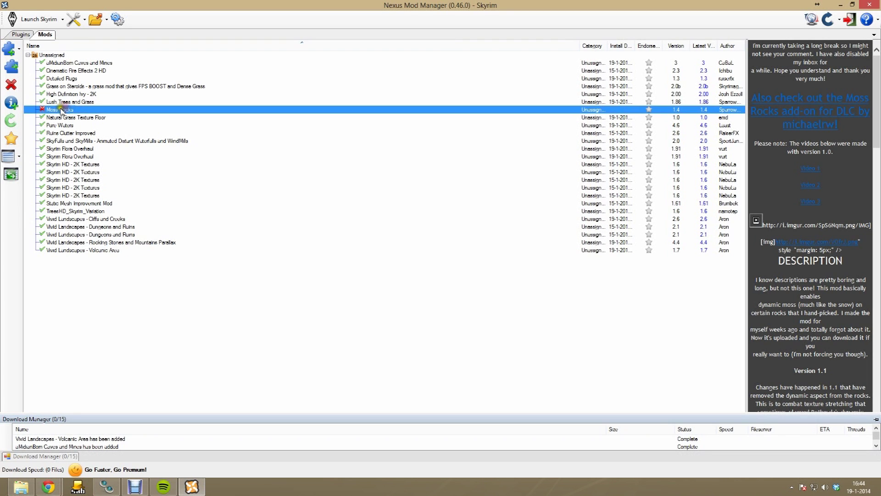
pyautogui.click(10, 68)
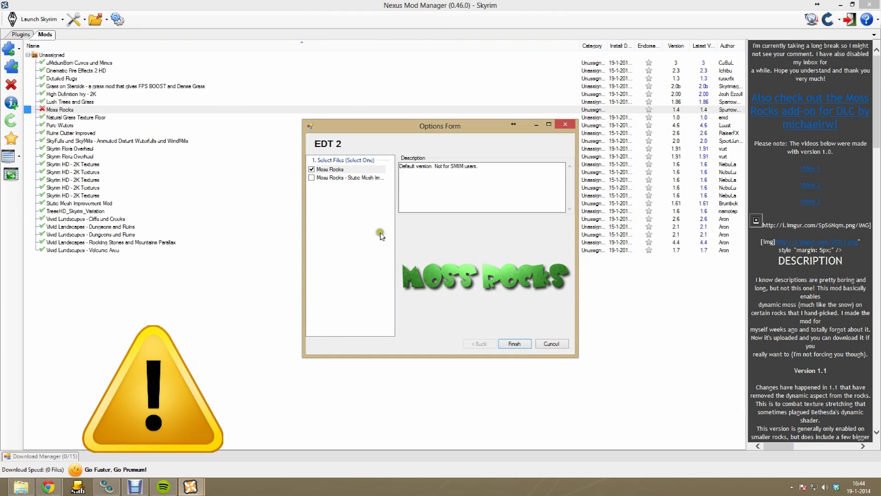
pyautogui.click(339, 178)
pyautogui.click(311, 178)
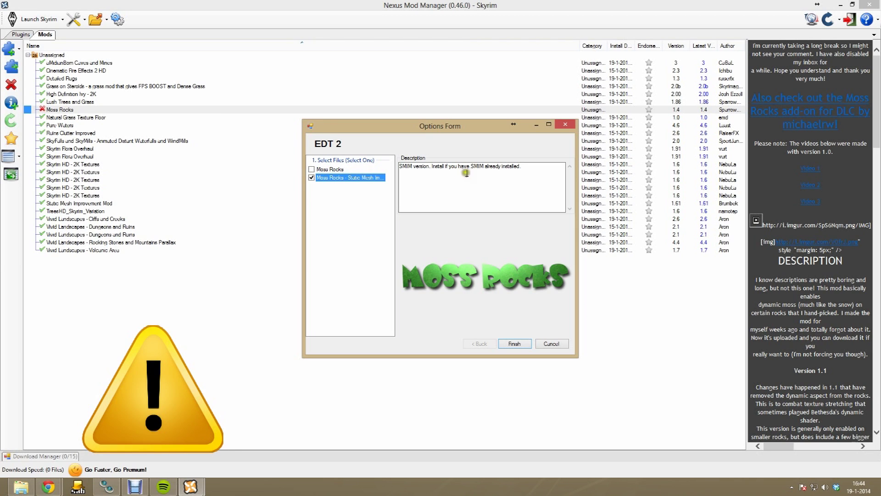
pyautogui.click(515, 343)
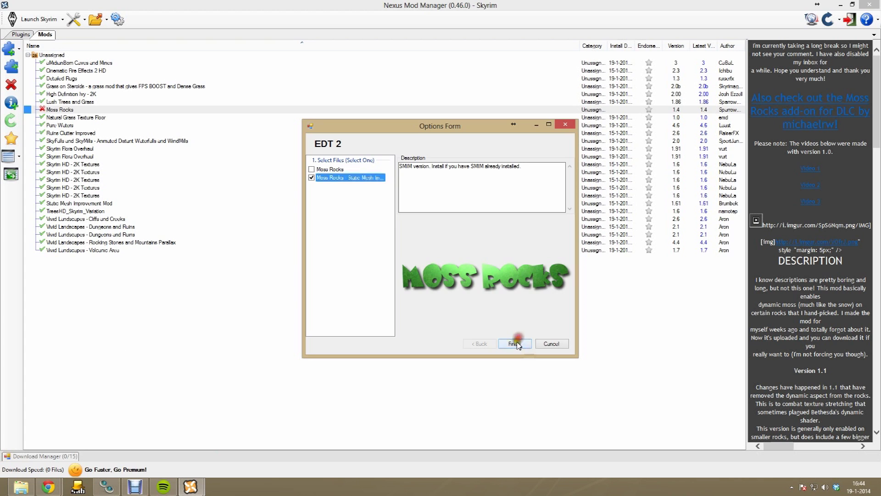
pyautogui.click(494, 274)
# Switch to Chrome and manually download the optional Moss Rocks 4096x4096 Textures file into the Skyrim Saved Mods folder.
pyautogui.click(48, 486)
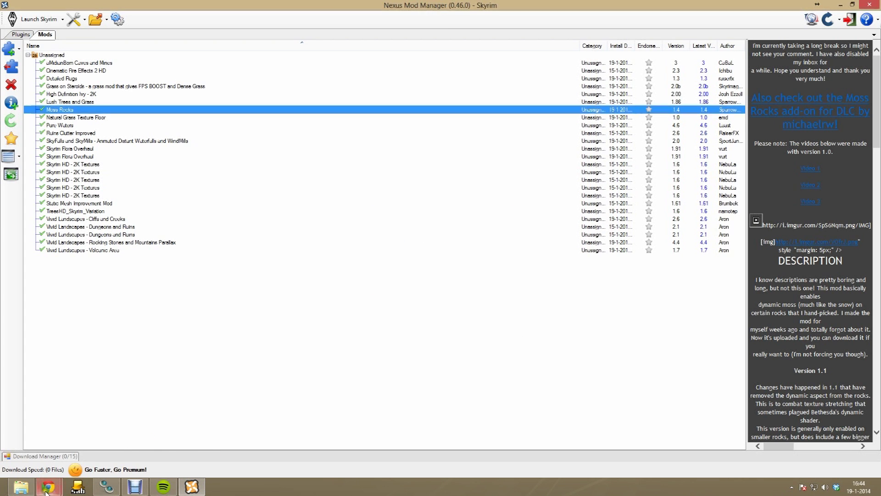
pyautogui.click(155, 423)
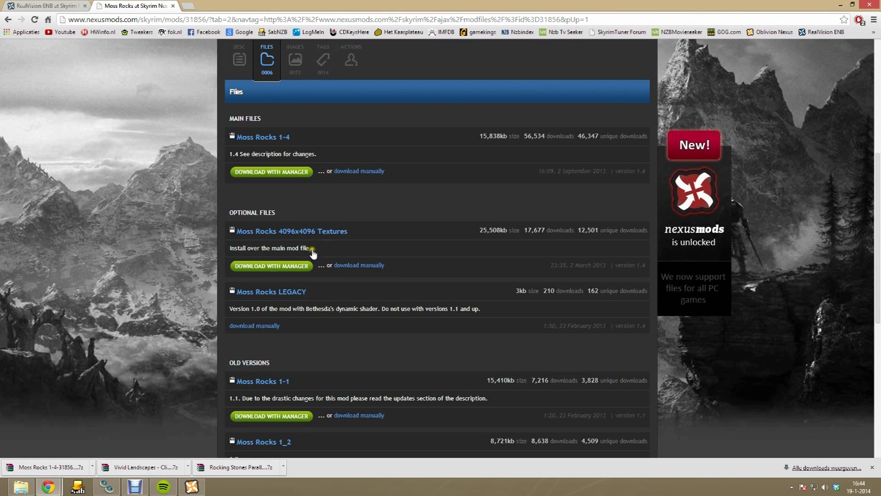
pyautogui.click(354, 265)
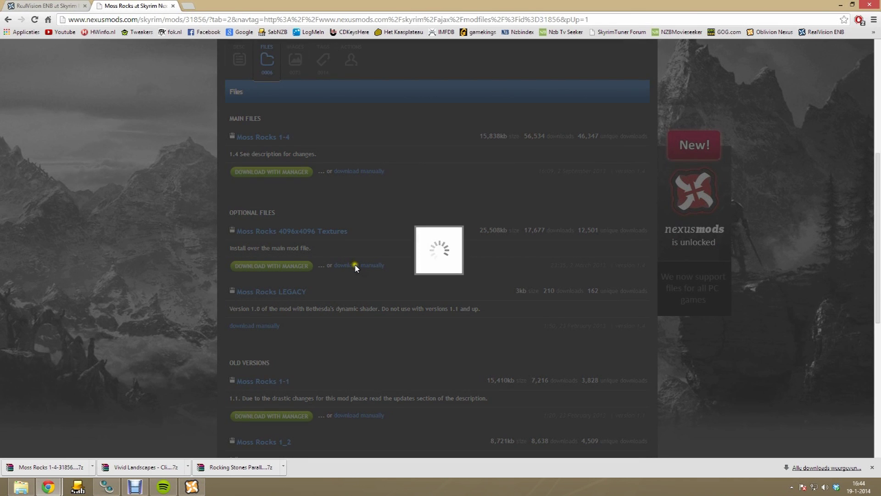
pyautogui.click(327, 229)
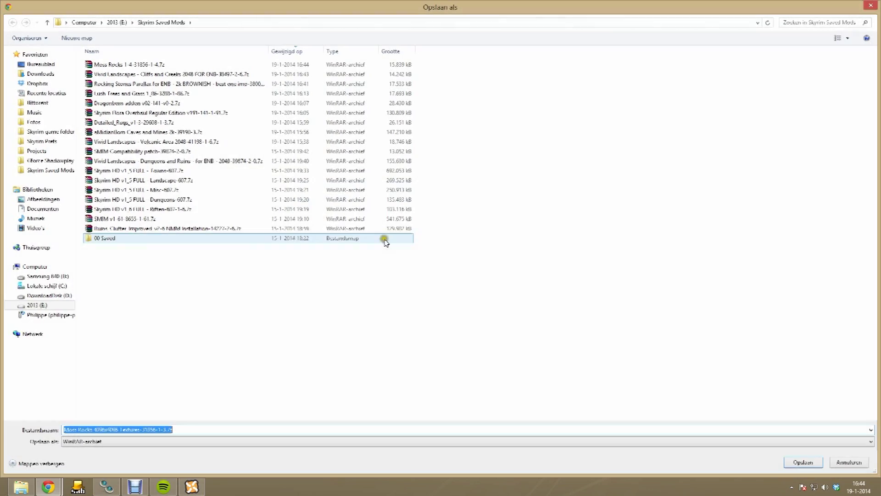
pyautogui.click(812, 462)
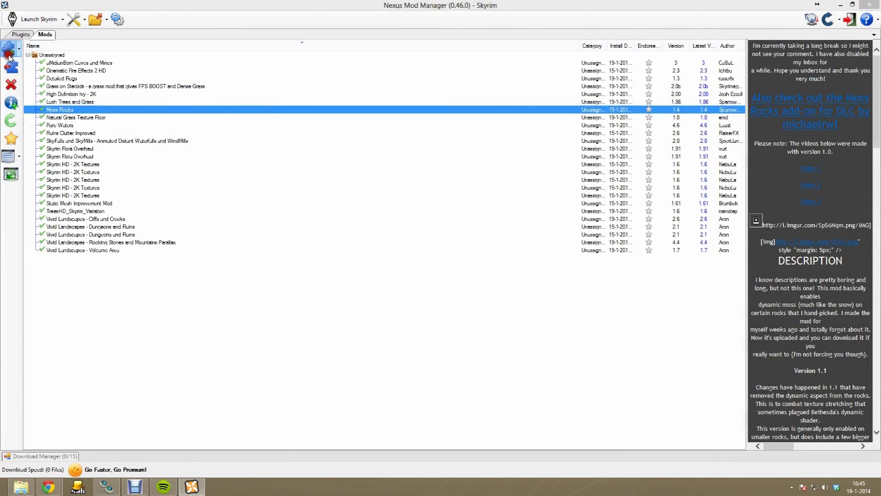
# Switch to Nexus Mod Manager and add the downloaded Moss Rocks 4096x4096 Textures archive.
pyautogui.click(8, 50)
pyautogui.click(122, 76)
pyautogui.doubleClick(122, 76)
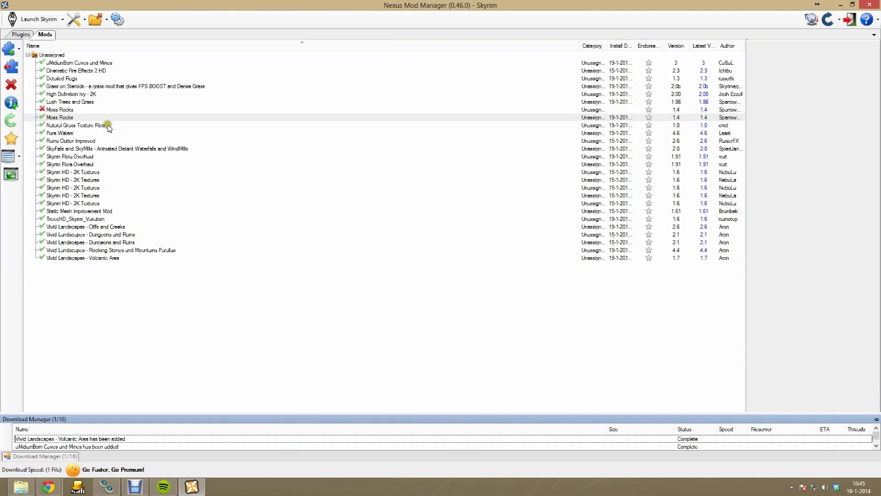
# Activate the newly added Moss Rocks textures entry as a normal install, declining the upgrade.
pyautogui.click(16, 68)
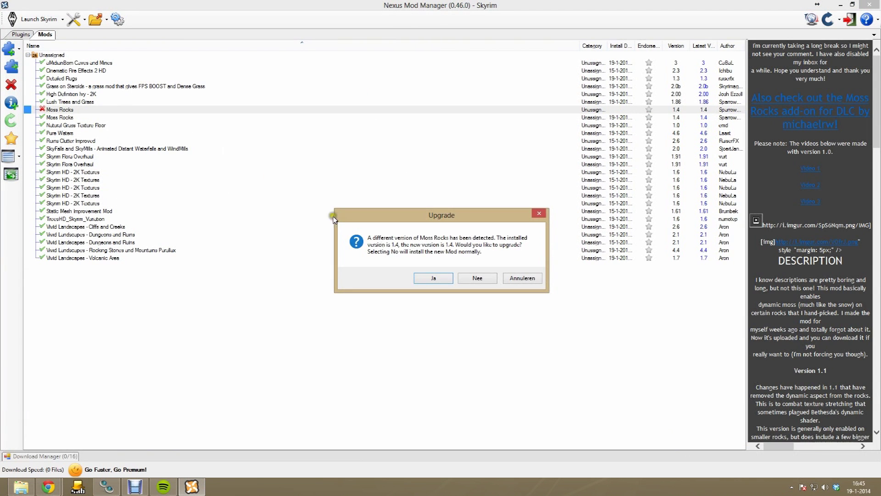
pyautogui.click(478, 276)
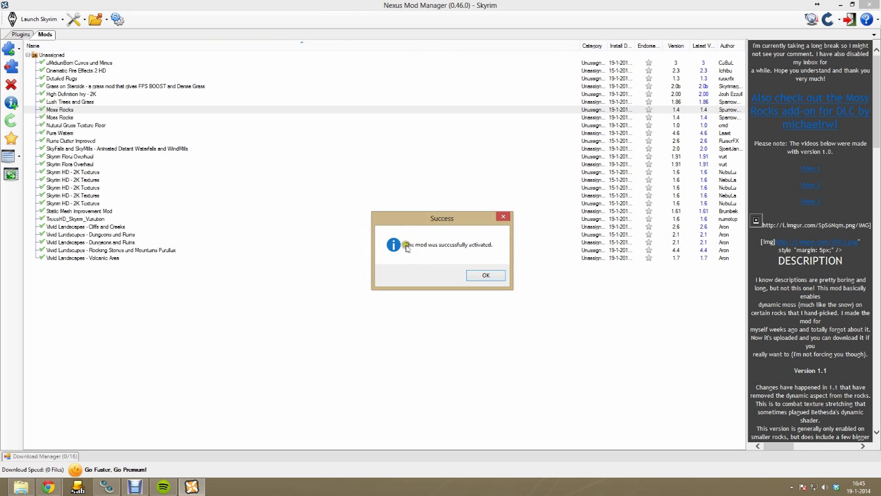
pyautogui.click(484, 275)
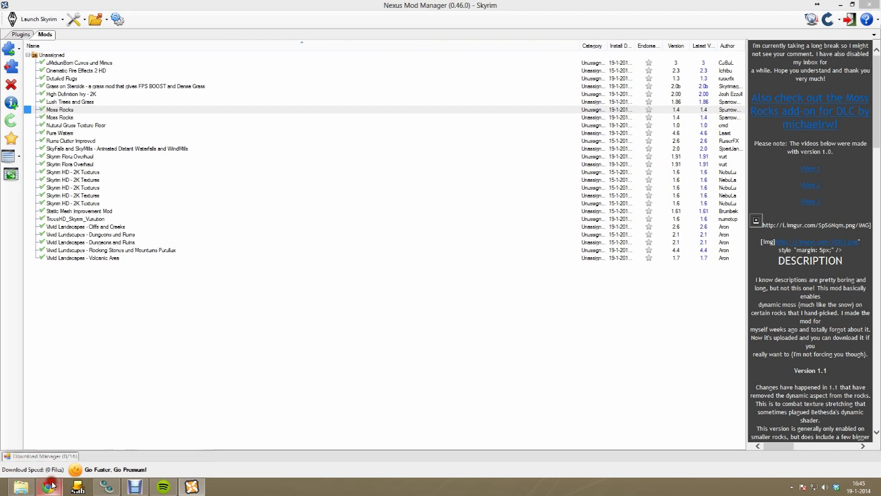
# Switch to Chrome, close the Moss Rocks page and open the Vivid Landscapes - Tundra Moss Revised page from the recommended list.
pyautogui.moveTo(49, 484)
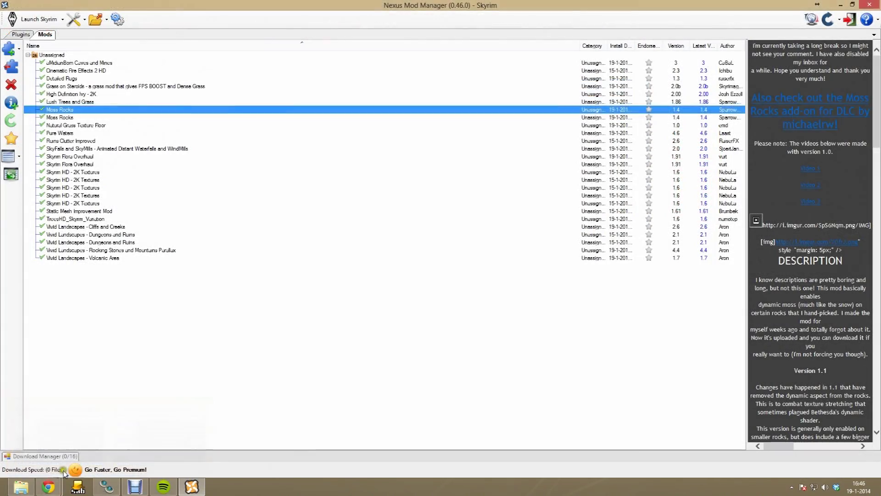
pyautogui.click(170, 420)
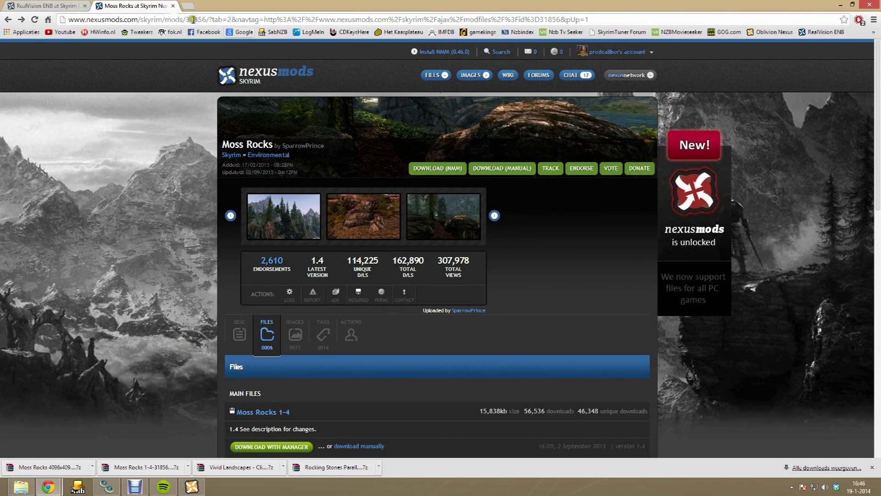
pyautogui.click(172, 5)
pyautogui.rightClick(239, 294)
pyautogui.click(259, 302)
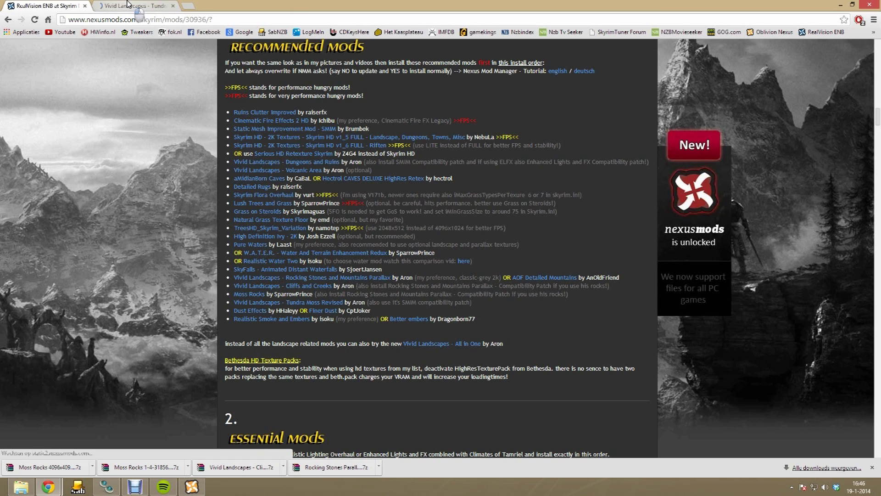
pyautogui.click(129, 6)
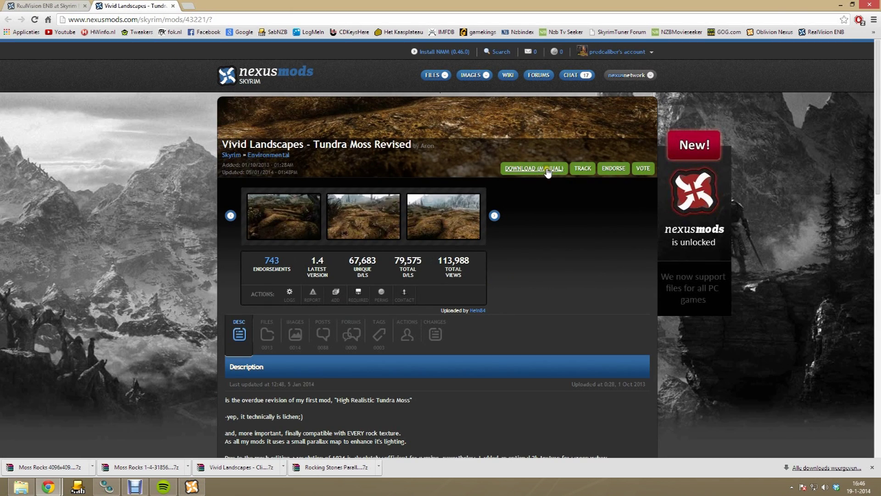
# Manually download Vivid Landscapes - Tundra Moss Revised - yellow 1024 into the Skyrim Saved Mods folder and return to Nexus Mod Manager.
pyautogui.click(547, 169)
pyautogui.scroll(-1, 436, 305)
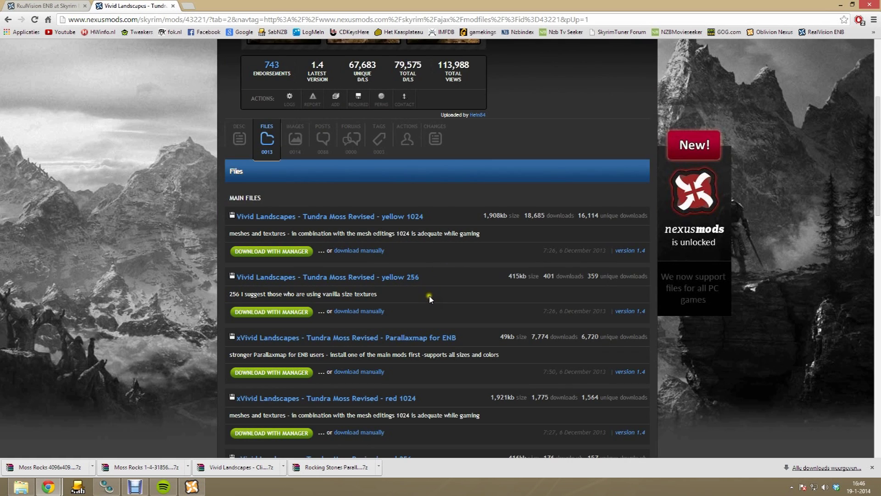
pyautogui.scroll(-2, 422, 261)
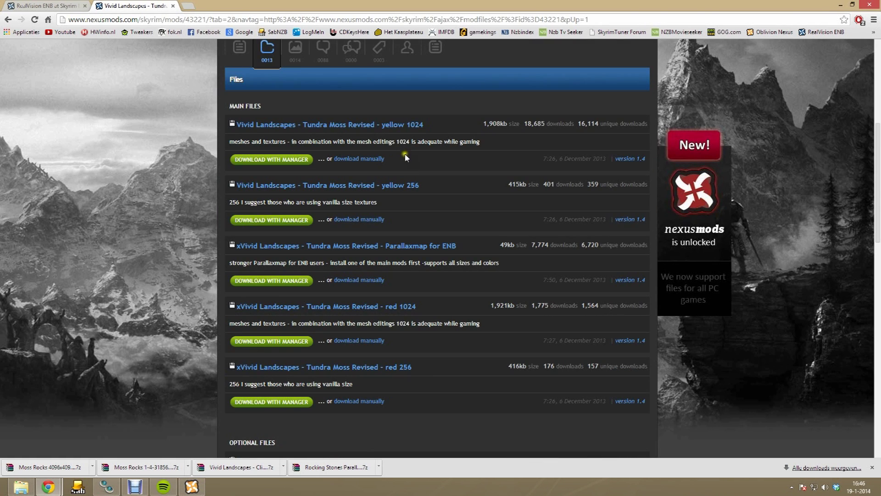
pyautogui.click(374, 158)
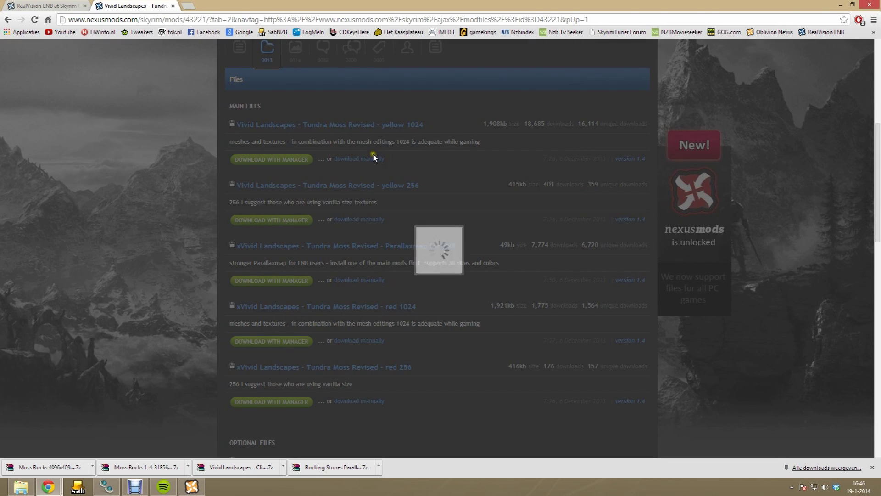
pyautogui.click(321, 214)
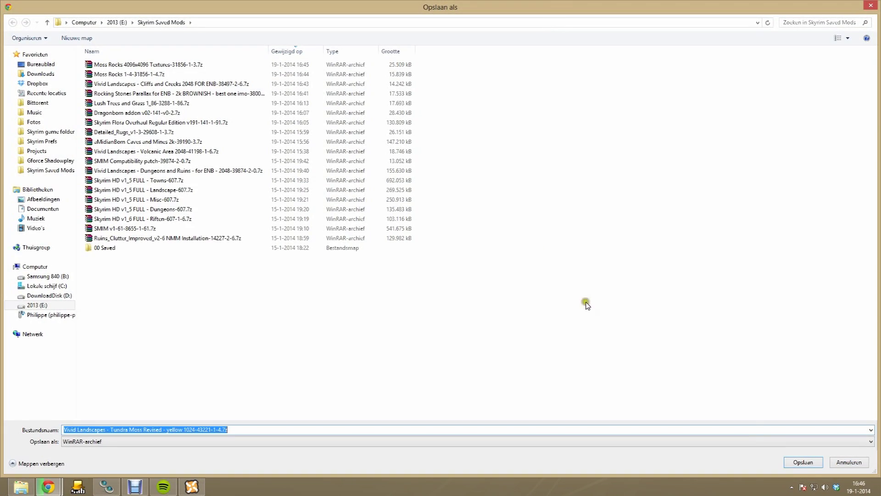
pyautogui.click(802, 463)
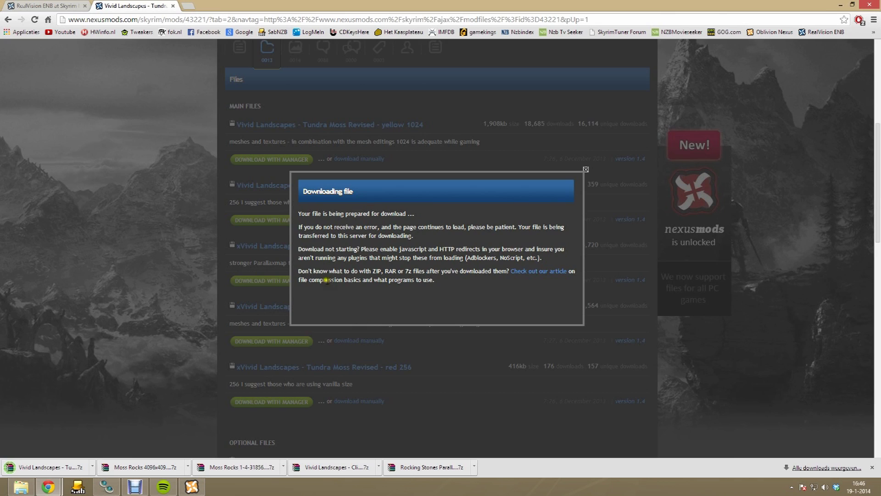
pyautogui.click(585, 168)
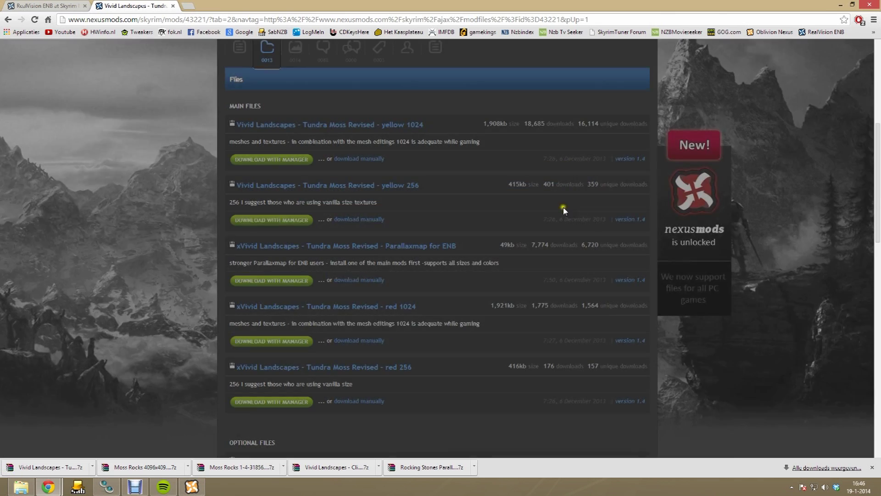
pyautogui.click(189, 487)
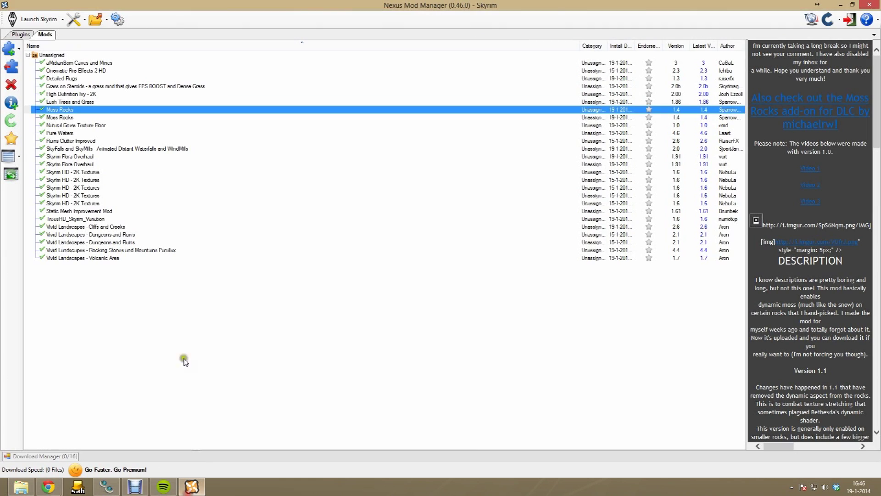
# Add the downloaded Vivid Landscapes - Tundra Moss Revised - yellow 1024 archive to the mod list.
pyautogui.click(3, 54)
pyautogui.click(138, 71)
pyautogui.keyDown('ctrl'); pyautogui.click(147, 81); pyautogui.keyUp('ctrl')
pyautogui.press('Return')
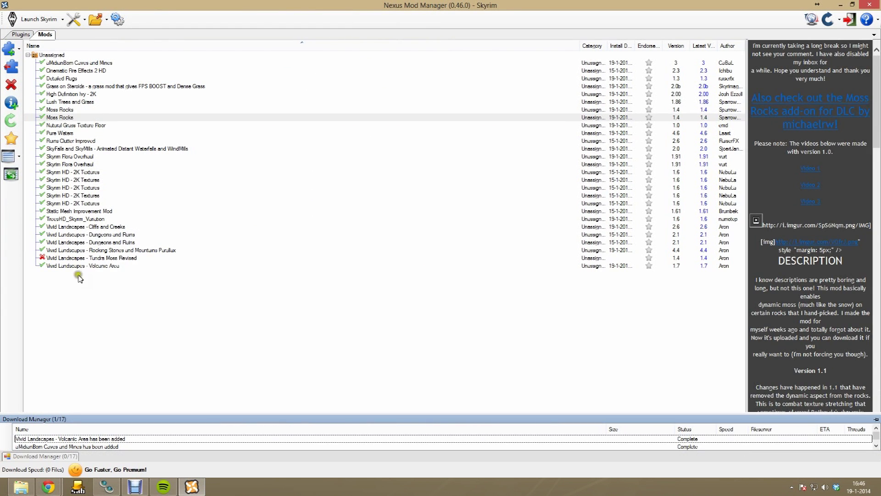
# Activate Vivid Landscapes - Tundra Moss Revised, overwriting all conflicting files from earlier mods.
pyautogui.click(85, 257)
pyautogui.click(10, 66)
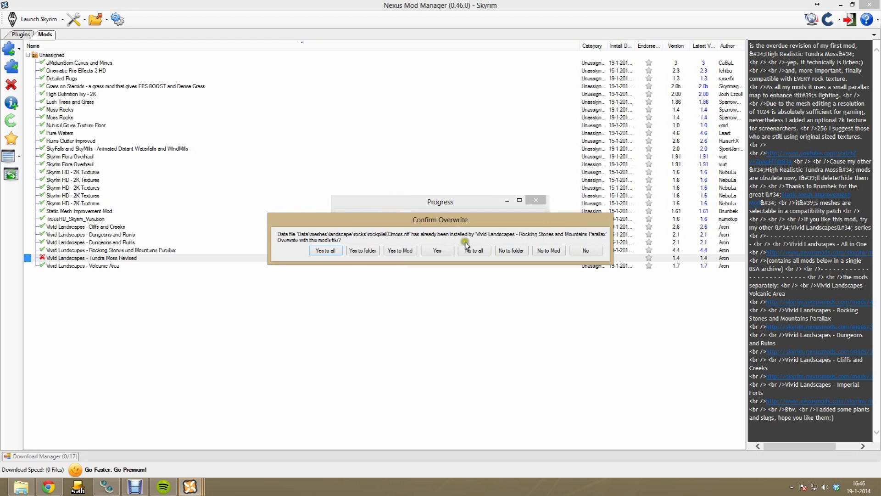
pyautogui.click(325, 252)
pyautogui.click(493, 277)
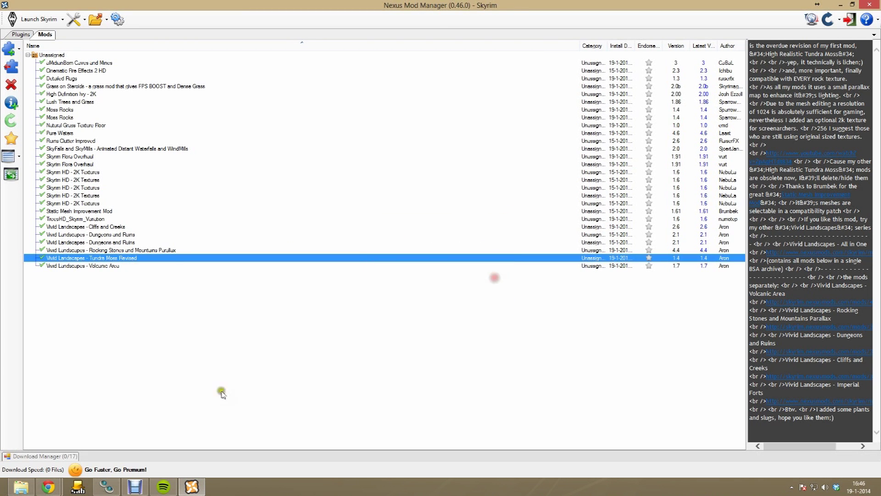
# Switch to Chrome and manually download xVivid Landscapes - Tundra Moss Revised - Parallaxmap for ENB.
pyautogui.moveTo(53, 485)
pyautogui.click(161, 433)
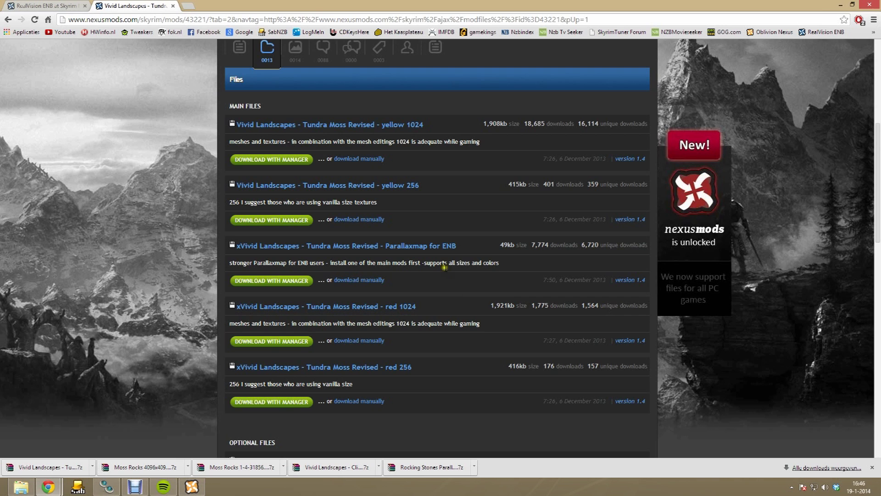
pyautogui.click(372, 281)
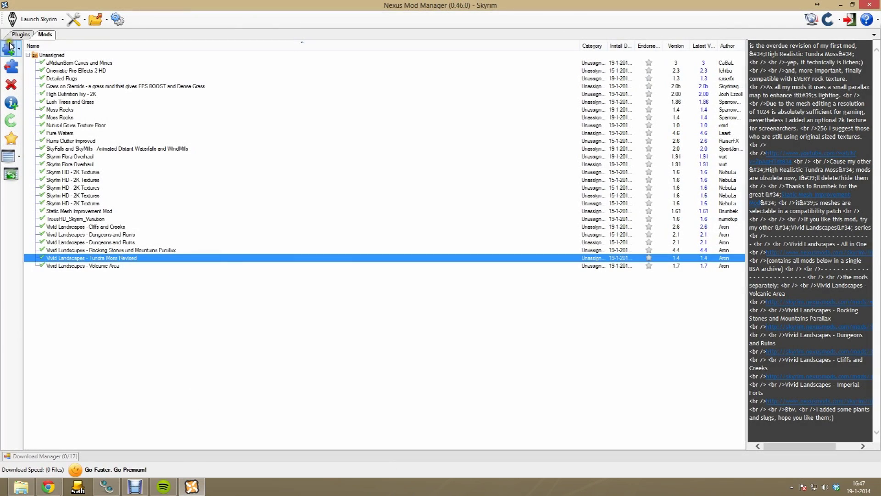
# In Nexus Mod Manager, add the Tundra Moss Revised Parallaxmap for ENB archive and activate it as a normal install, declining the upgrade and overwriting all files.
pyautogui.click(10, 46)
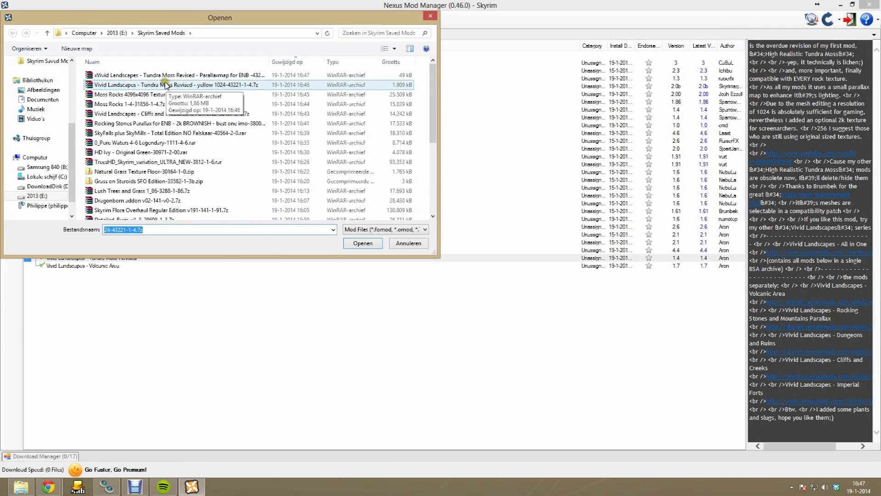
pyautogui.doubleClick(165, 77)
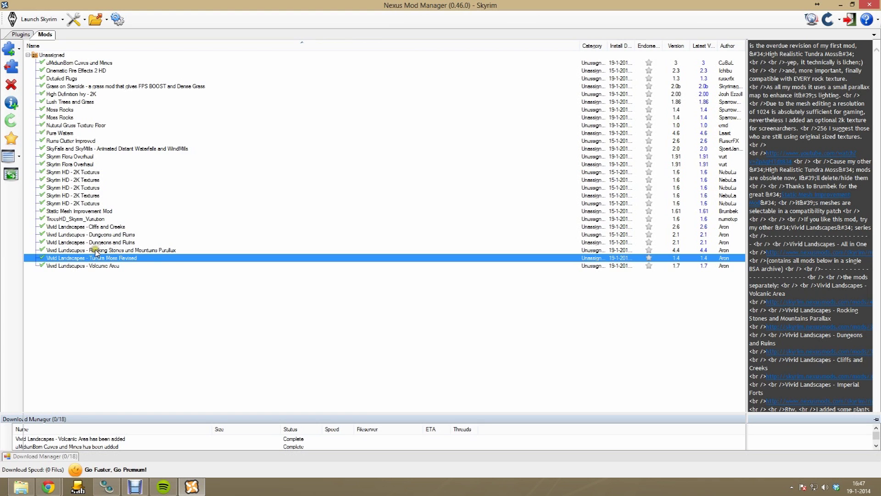
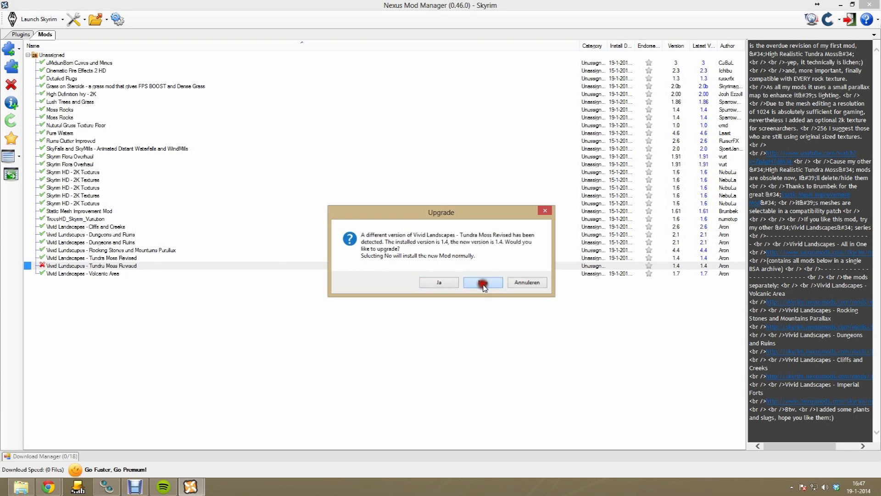
pyautogui.click(484, 283)
pyautogui.click(333, 250)
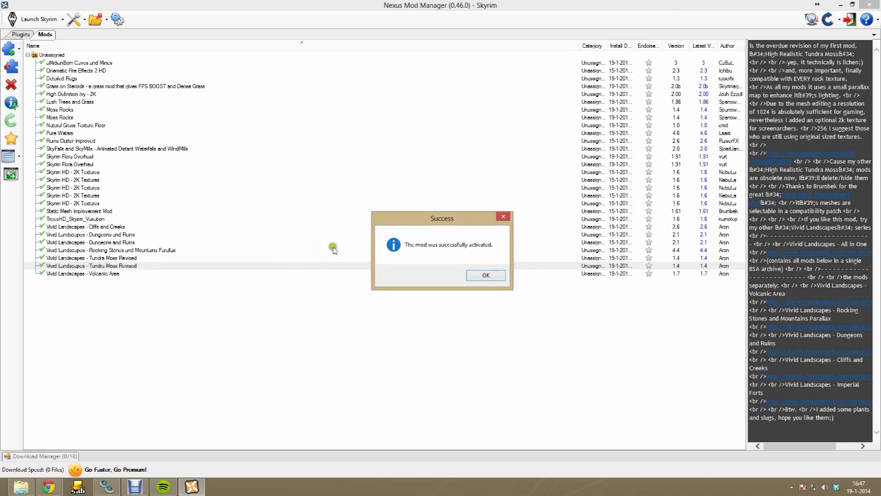
pyautogui.click(487, 275)
# Switch to Chrome, close the Tundra Moss Revised page and open the Dust Effects page from the recommended list in a new tab.
pyautogui.moveTo(48, 485)
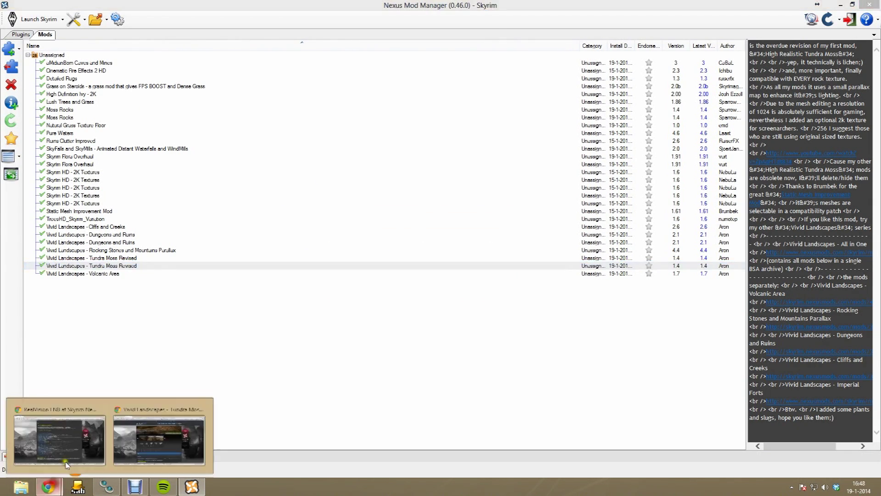
pyautogui.click(141, 450)
pyautogui.click(173, 6)
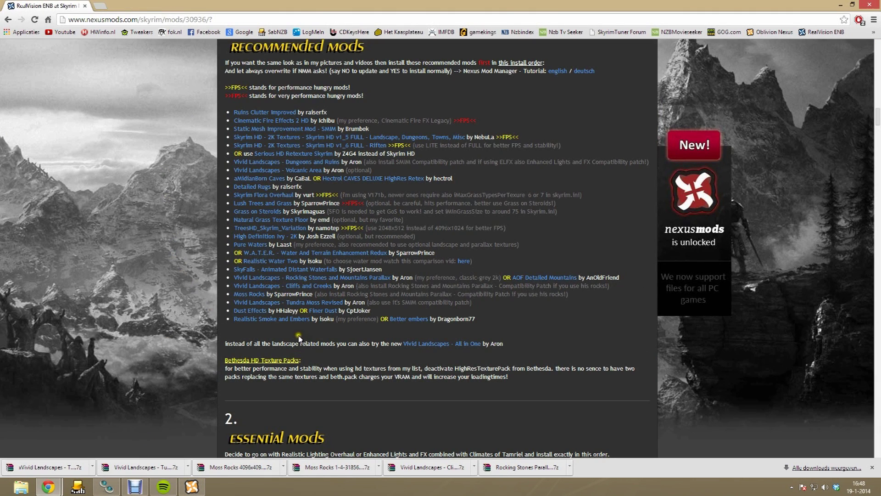
pyautogui.rightClick(265, 312)
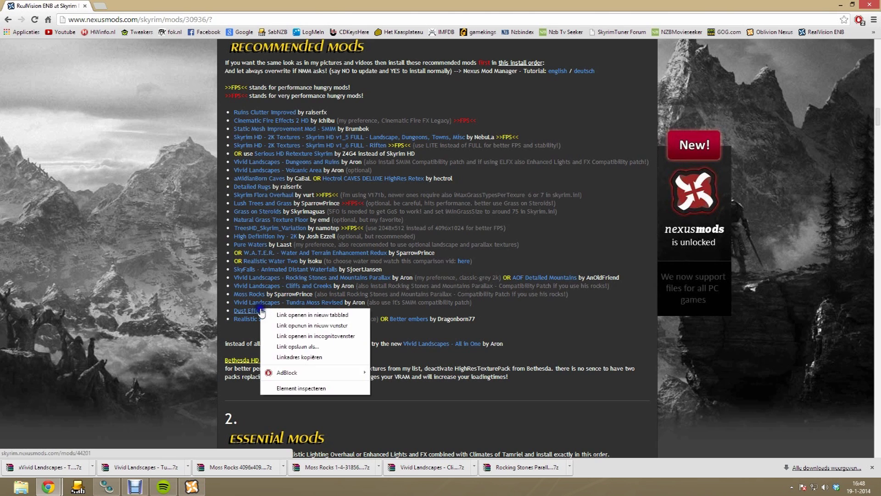
pyautogui.click(293, 312)
pyautogui.click(150, 5)
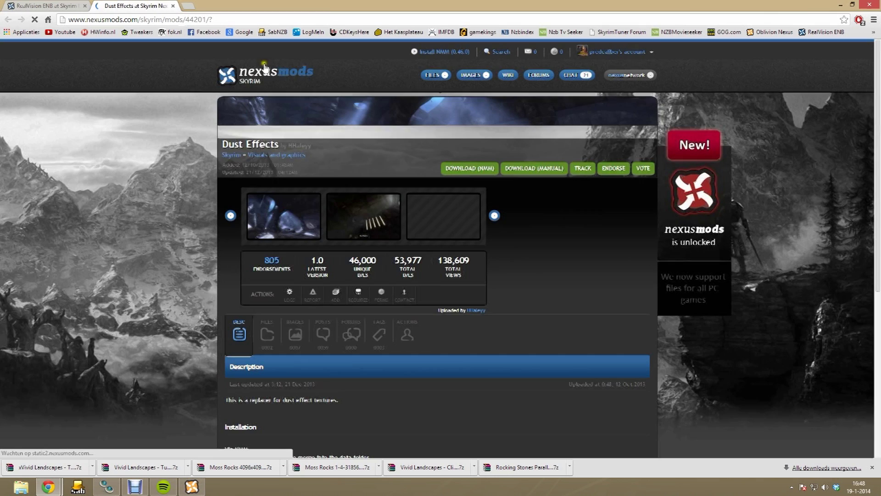
# Manually download the main file Dust Effects v1_0 from the London (N2) server.
pyautogui.click(513, 171)
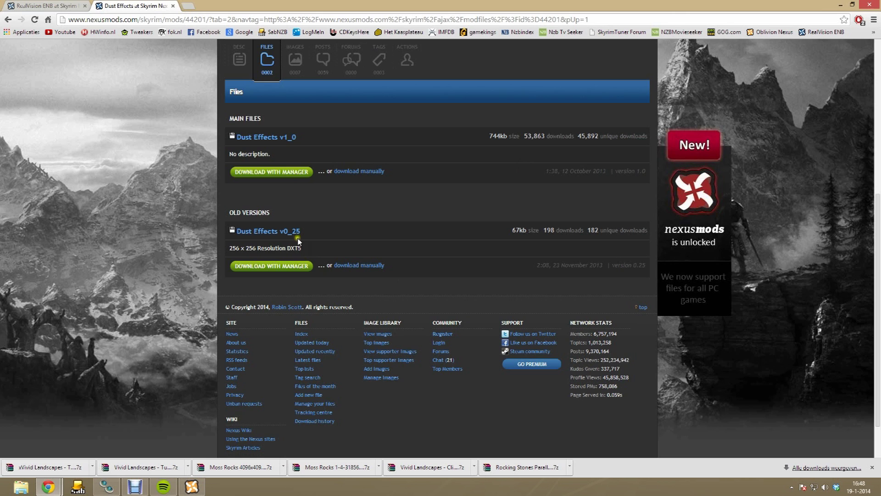
pyautogui.scroll(1, 408, 308)
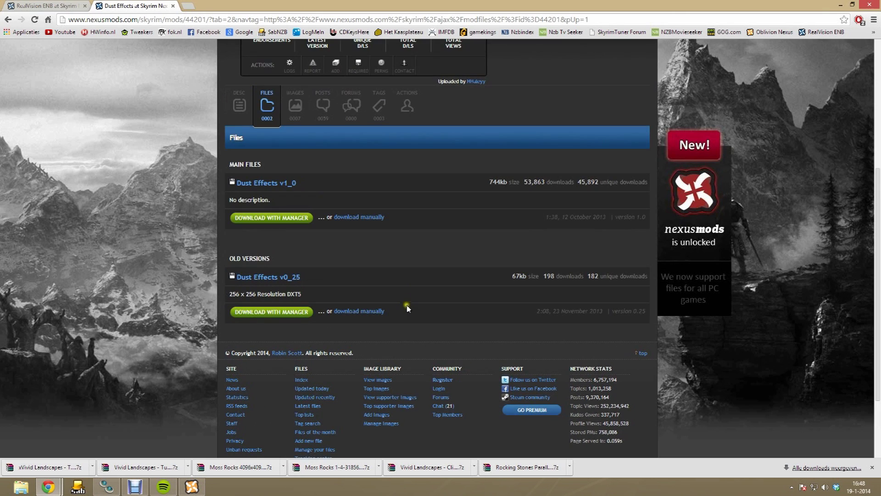
pyautogui.click(352, 218)
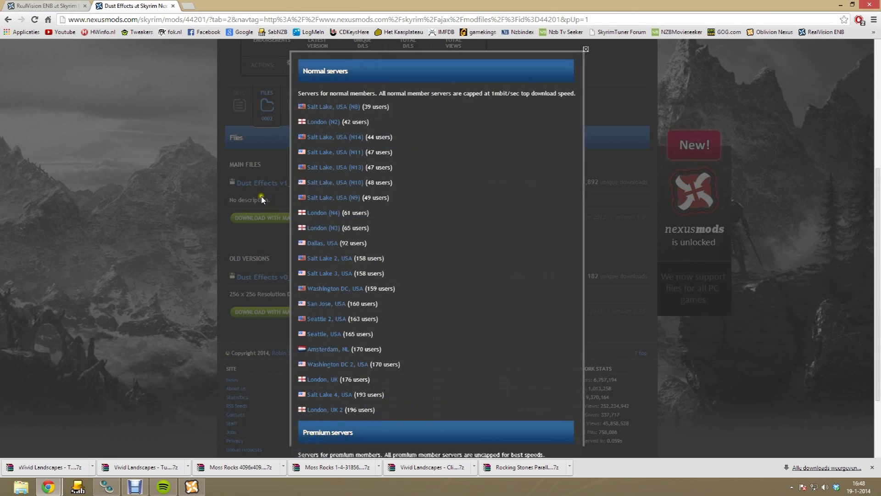
pyautogui.click(316, 122)
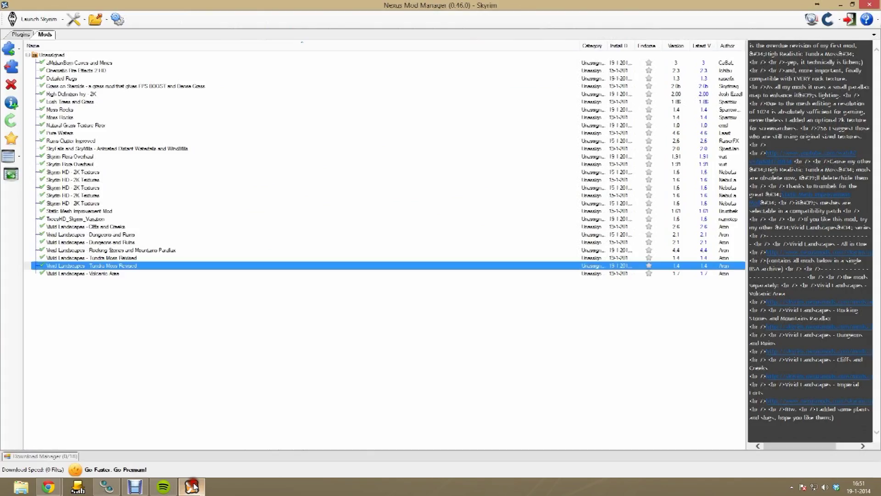
# In Nexus Mod Manager, add the downloaded Dust Effects v1_0 archive and activate the mod.
pyautogui.click(6, 49)
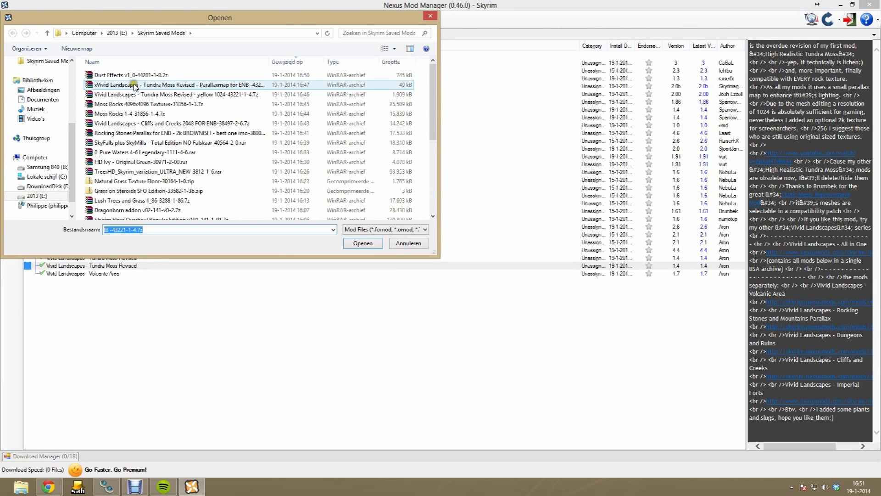
pyautogui.doubleClick(135, 77)
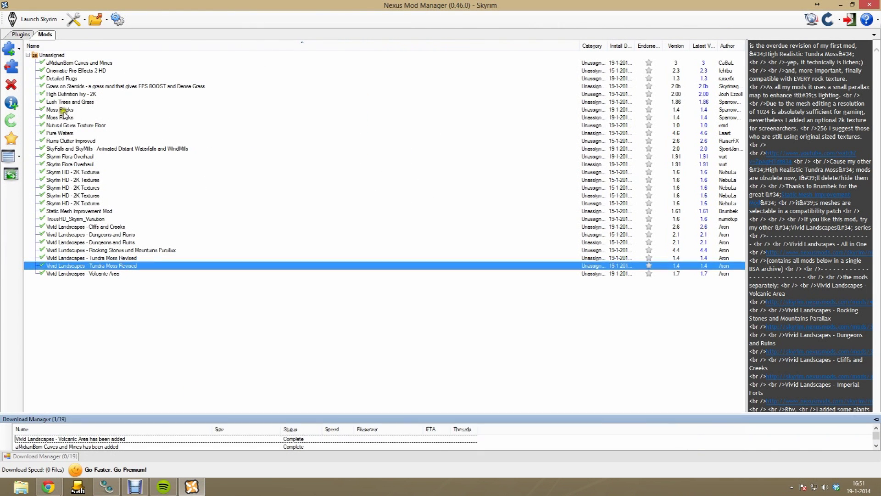
pyautogui.doubleClick(67, 87)
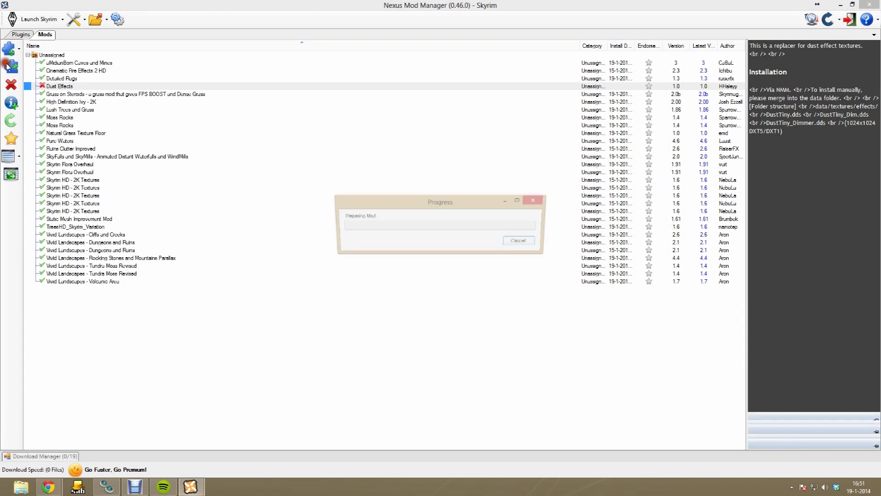
pyautogui.click(486, 275)
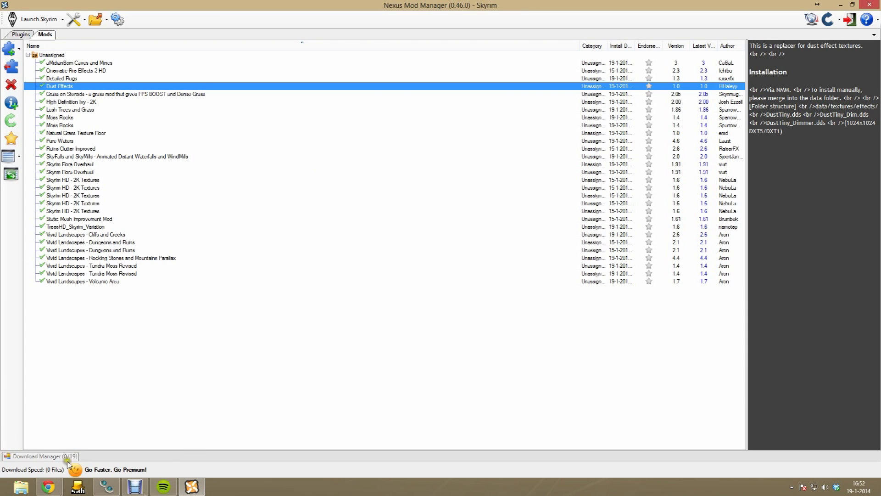
# Switch to Chrome, close the Dust Effects page and open the Realistic Smoke and Embers page from the recommended list in a new tab.
pyautogui.moveTo(48, 486)
pyautogui.click(178, 407)
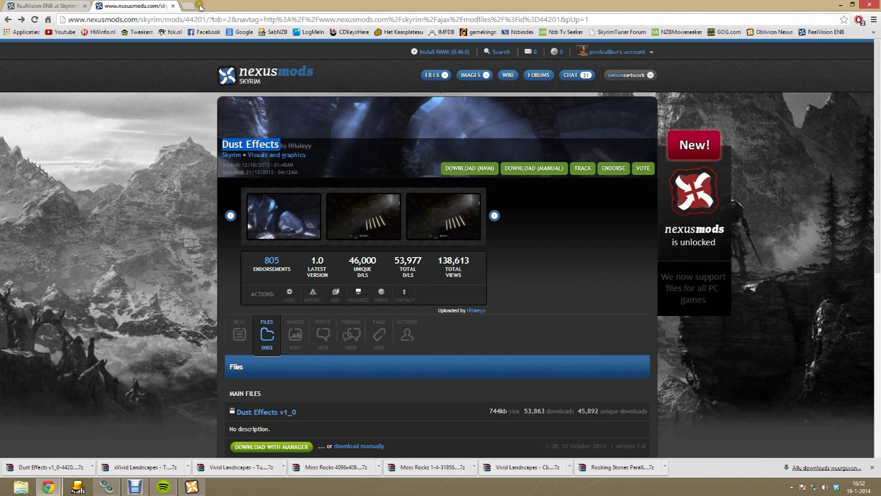
pyautogui.click(171, 6)
pyautogui.rightClick(266, 312)
pyautogui.click(286, 316)
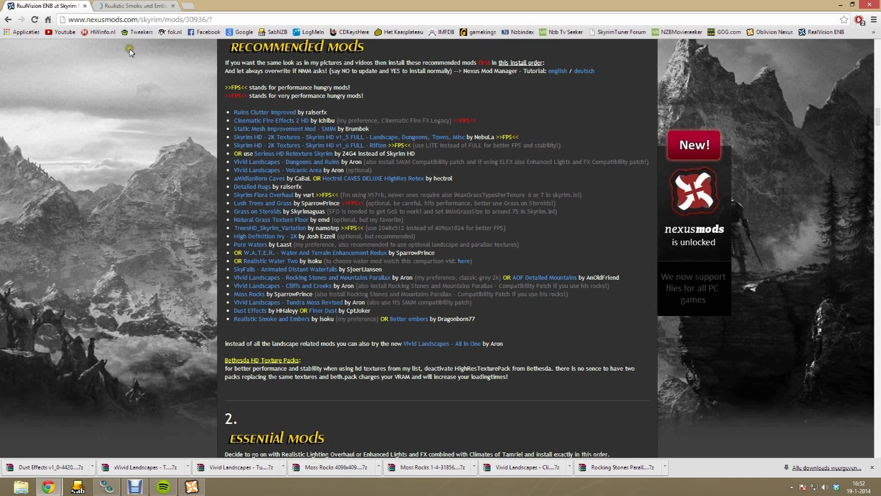
pyautogui.click(120, 6)
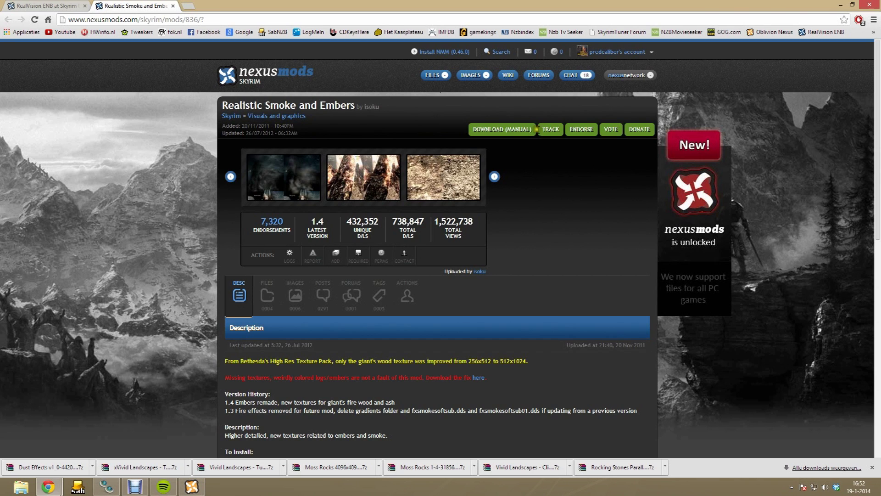
# Manually download RSE High v1_4 from the London (N3) server into the Skyrim Saved Mods folder.
pyautogui.click(522, 130)
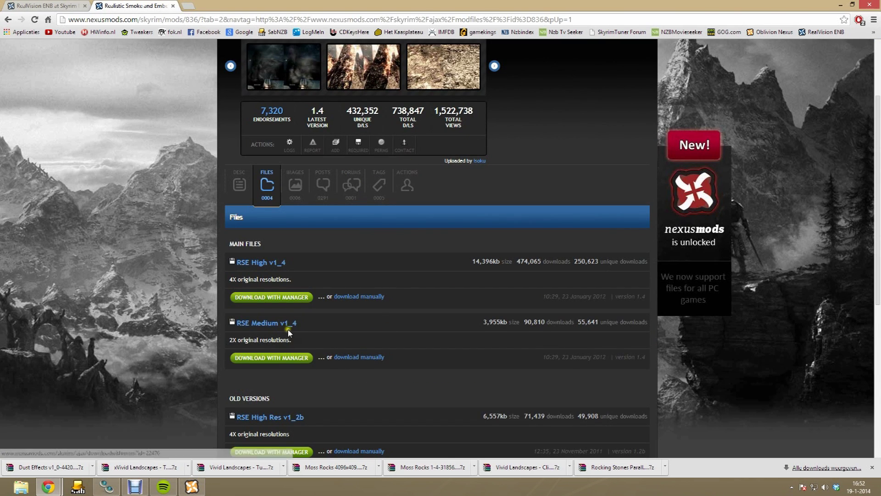
pyautogui.click(352, 296)
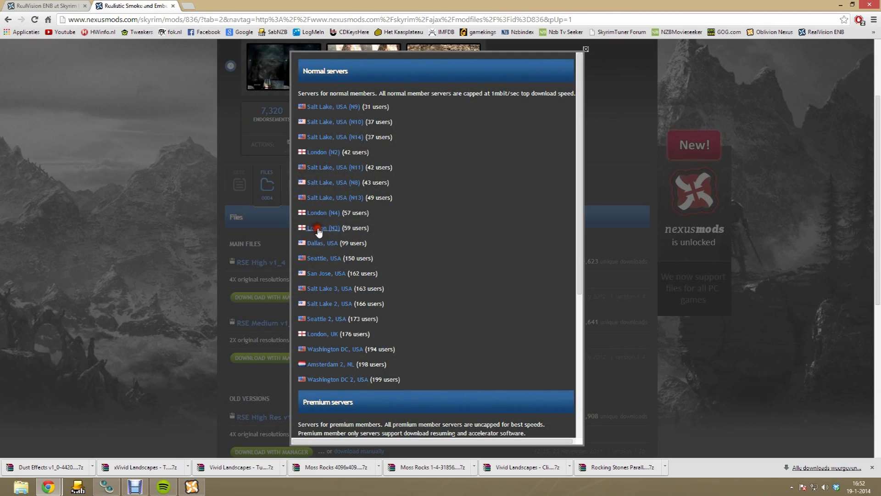
pyautogui.click(318, 228)
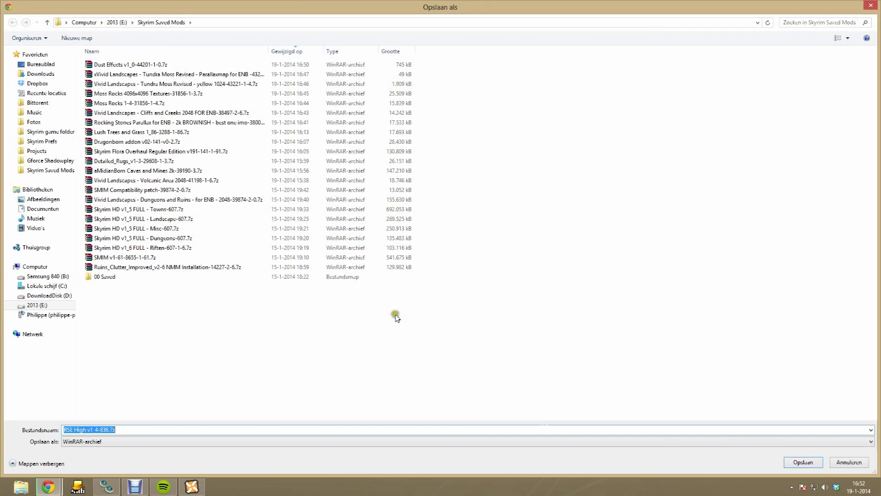
pyautogui.click(803, 462)
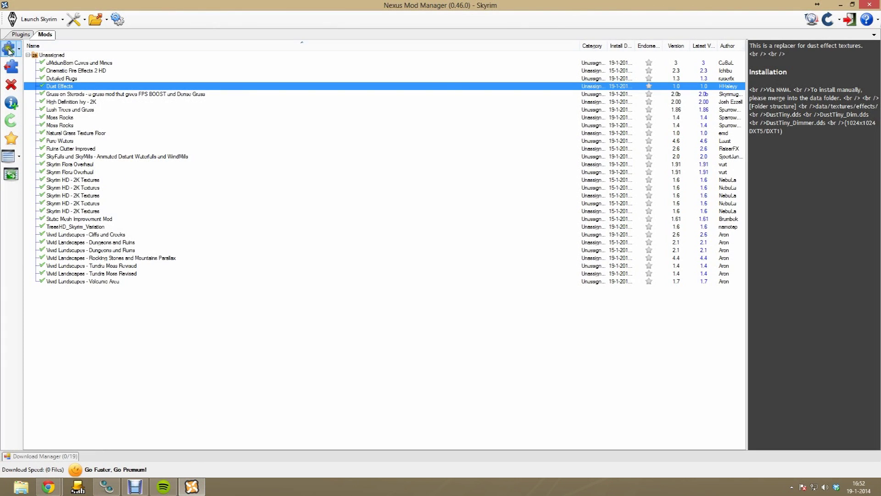
# In Nexus Mod Manager, add the downloaded RSE High v1_4 archive and activate the mod.
pyautogui.click(9, 51)
pyautogui.doubleClick(131, 73)
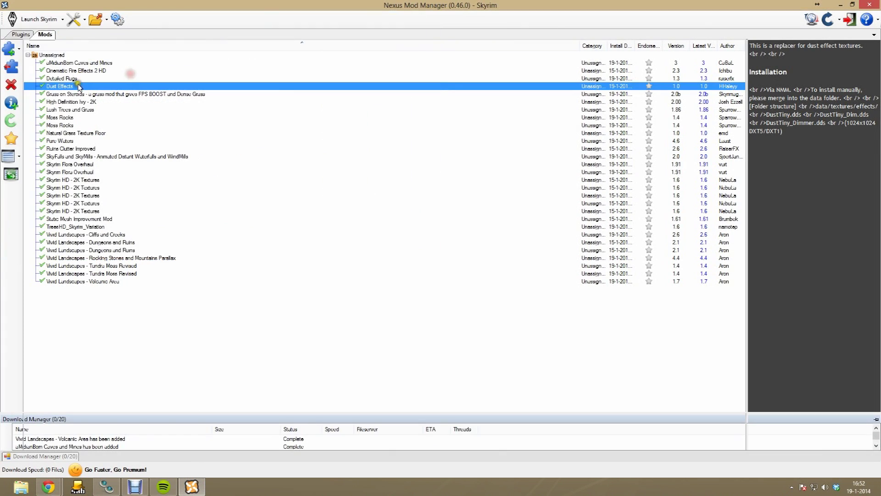
pyautogui.click(66, 148)
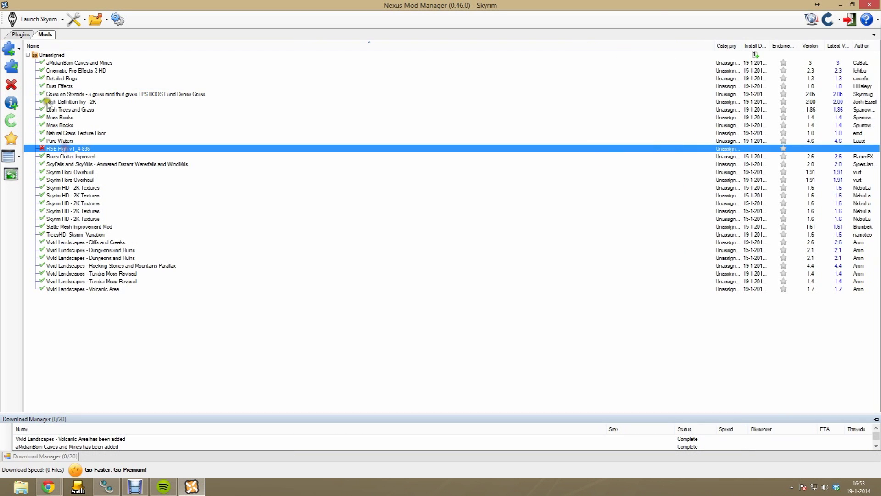
pyautogui.click(10, 69)
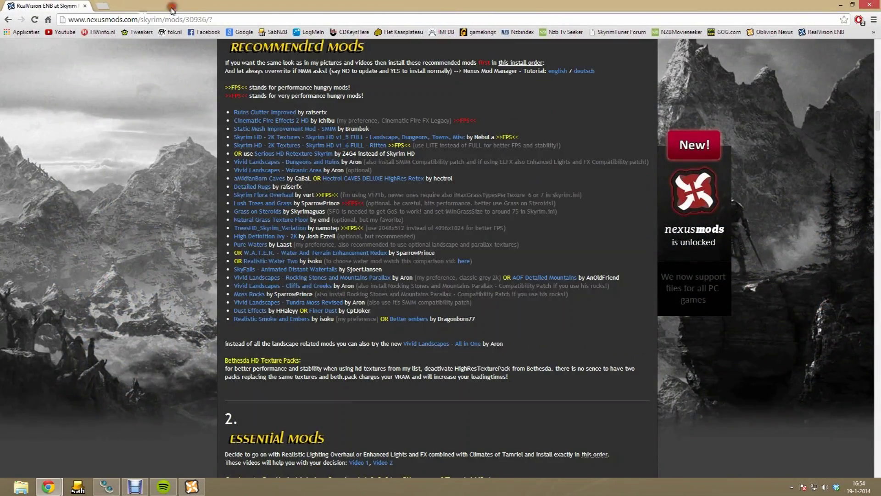
# In Chrome, open Project Reality - Climates Of Tamriel V3.1 from Essential Mods Option A in a new tab and bring up its manual download files.
pyautogui.scroll(-4, 318, 424)
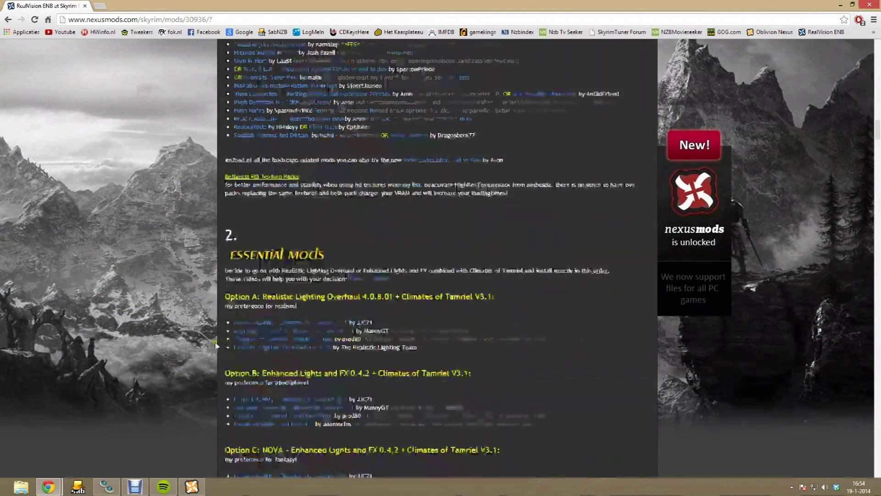
pyautogui.rightClick(288, 324)
pyautogui.click(340, 329)
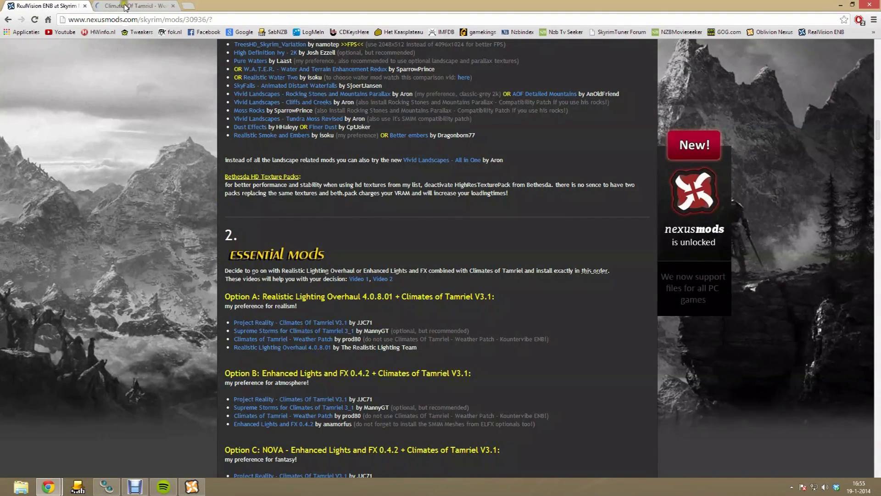
pyautogui.click(128, 6)
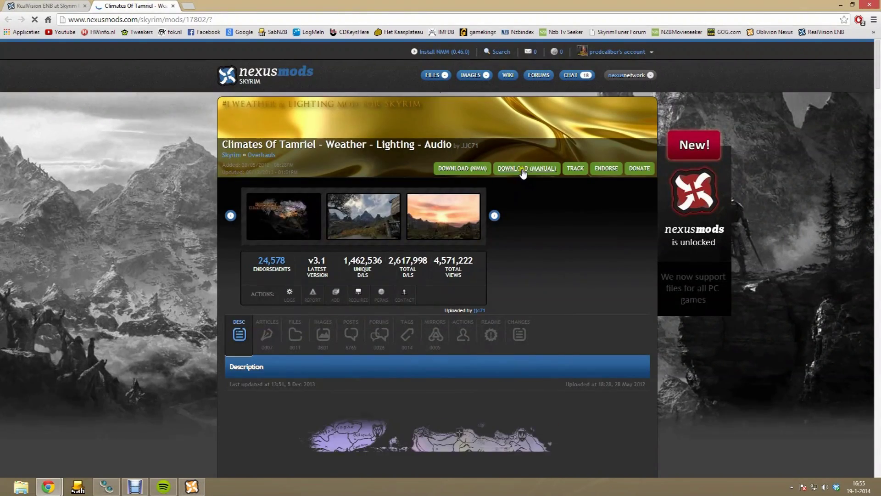
pyautogui.click(523, 168)
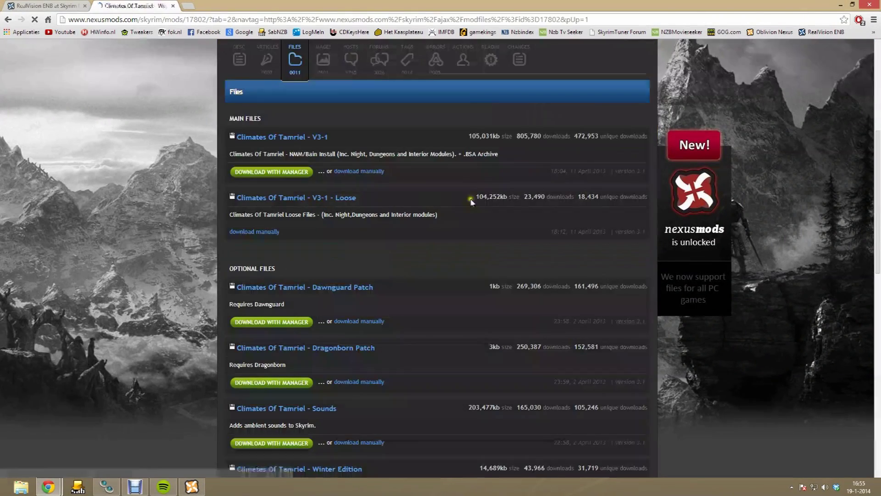
# Manually download the Climates Of Tamriel - V3-1 main file into the Skyrim Saved Mods folder.
pyautogui.rightClick(335, 136)
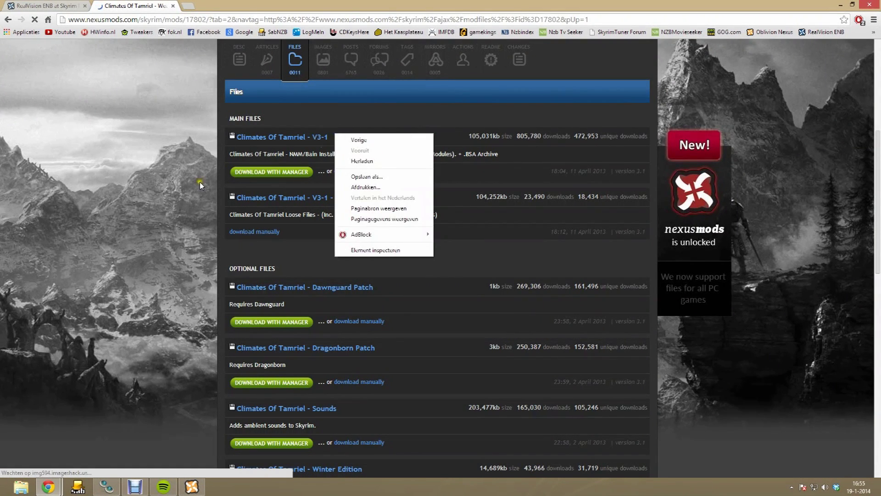
pyautogui.click(126, 193)
pyautogui.click(365, 177)
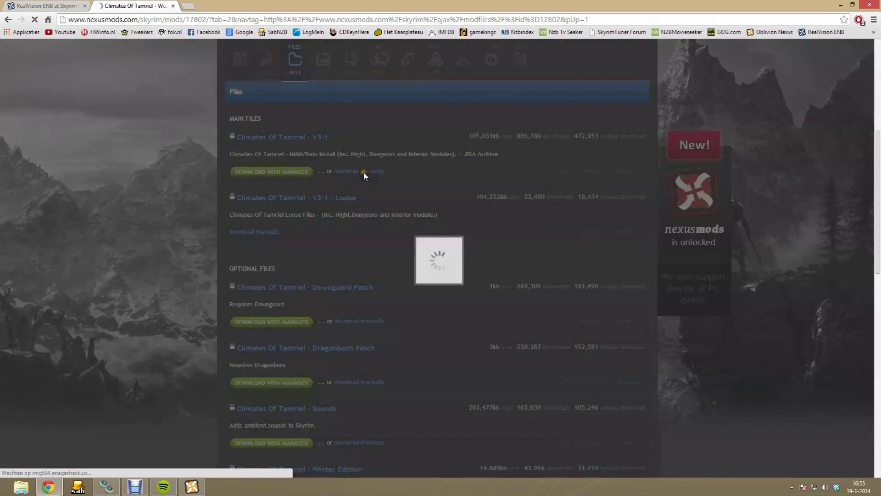
pyautogui.click(331, 243)
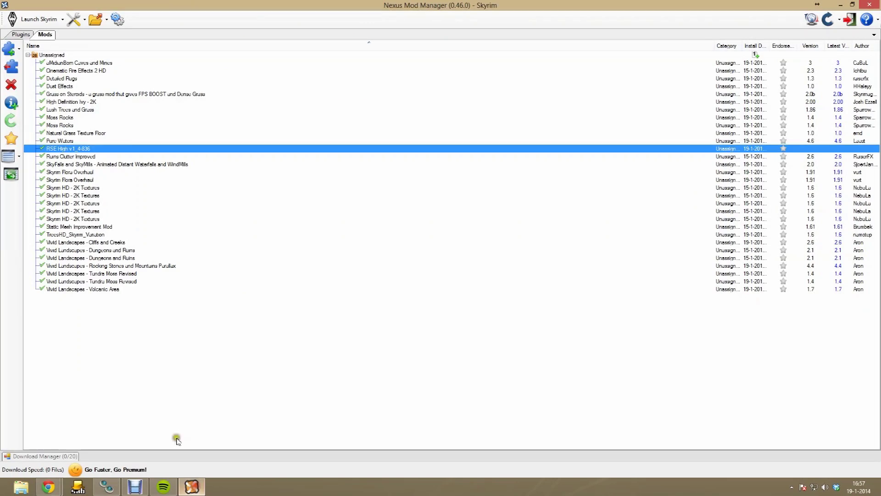
# In Nexus Mod Manager, add the downloaded Climates Of Tamriel V3-1 archive and activate the mod with the default options.
pyautogui.click(18, 46)
pyautogui.doubleClick(144, 74)
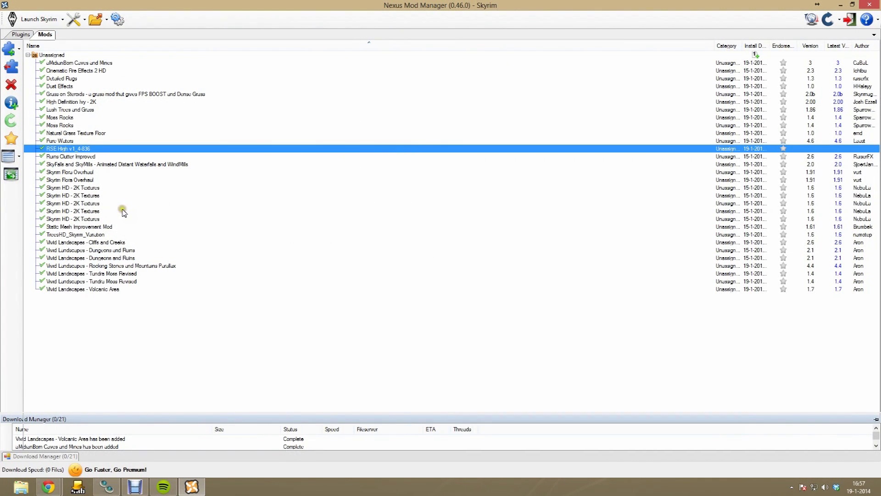
pyautogui.doubleClick(78, 141)
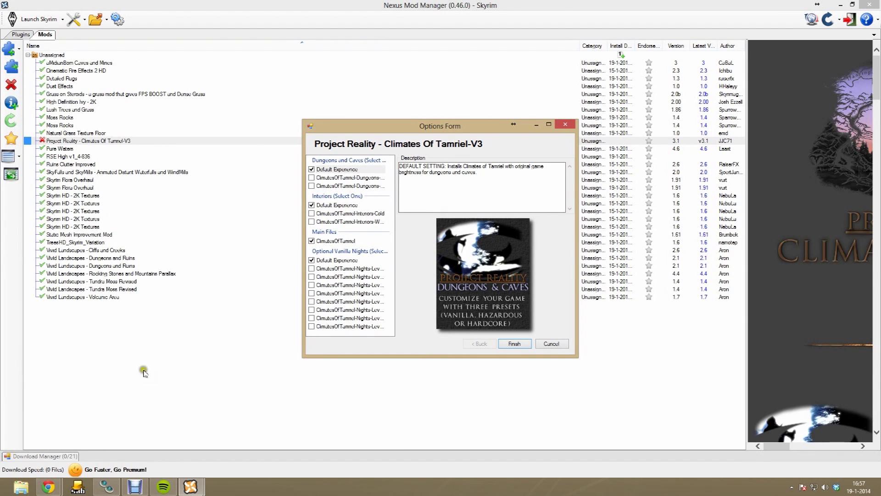
pyautogui.click(514, 343)
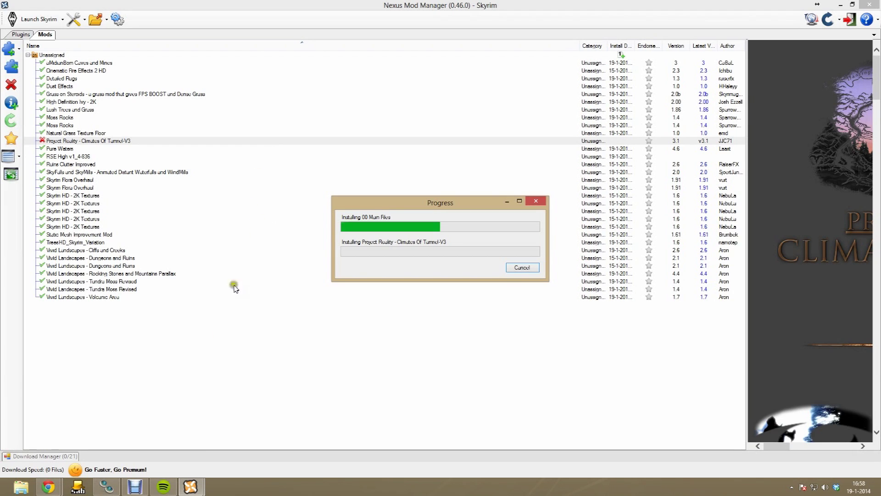
pyautogui.click(482, 274)
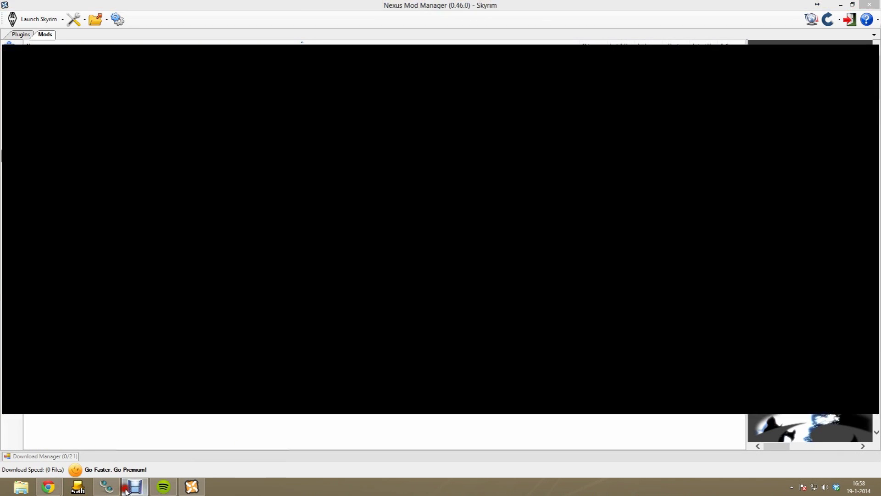
# In Chrome, manually download the Climates Of Tamriel Dawnguard Patch from the Amsterdam 2, NL server and the Dragonborn Patch from London (N3).
pyautogui.moveTo(57, 490)
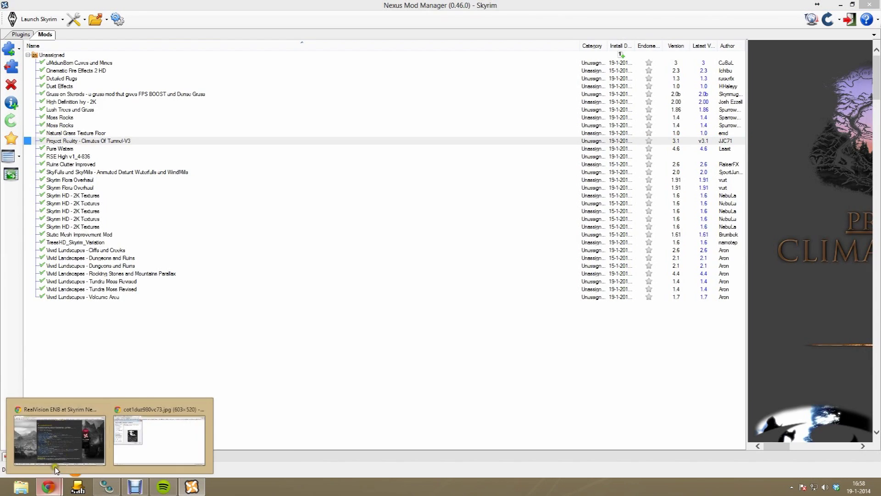
pyautogui.click(59, 431)
pyautogui.scroll(-6, 356, 301)
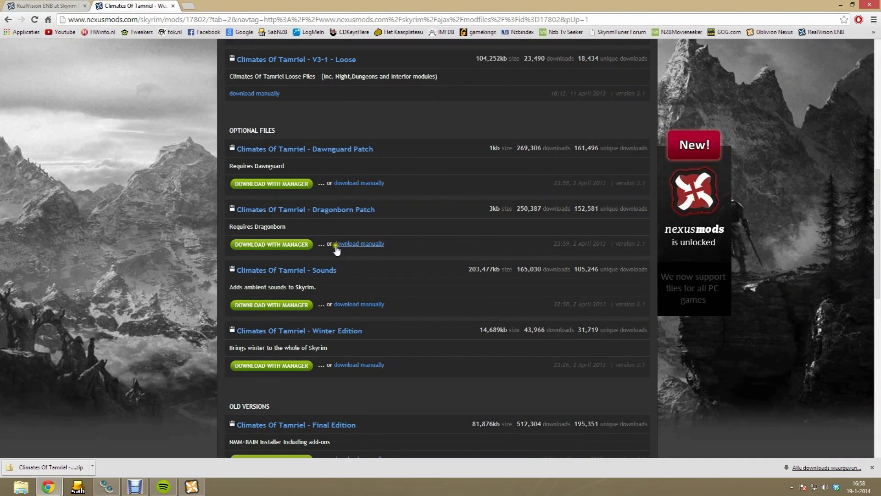
pyautogui.scroll(1, 349, 248)
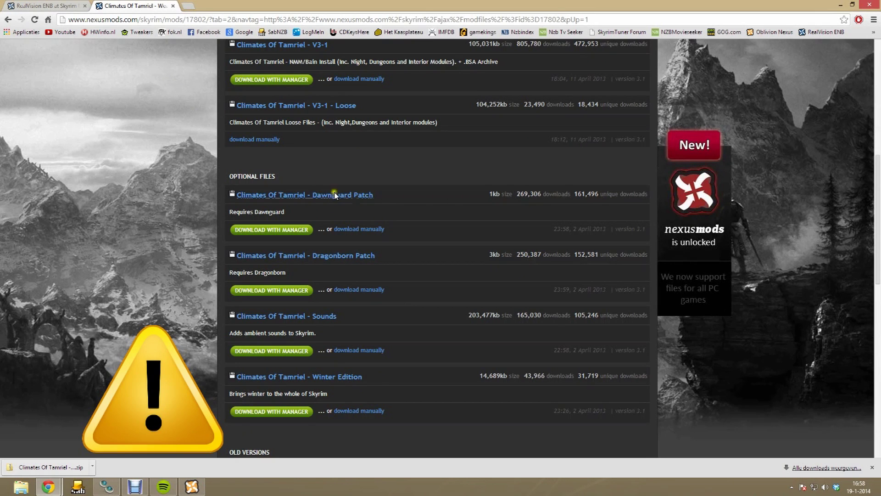
pyautogui.click(363, 230)
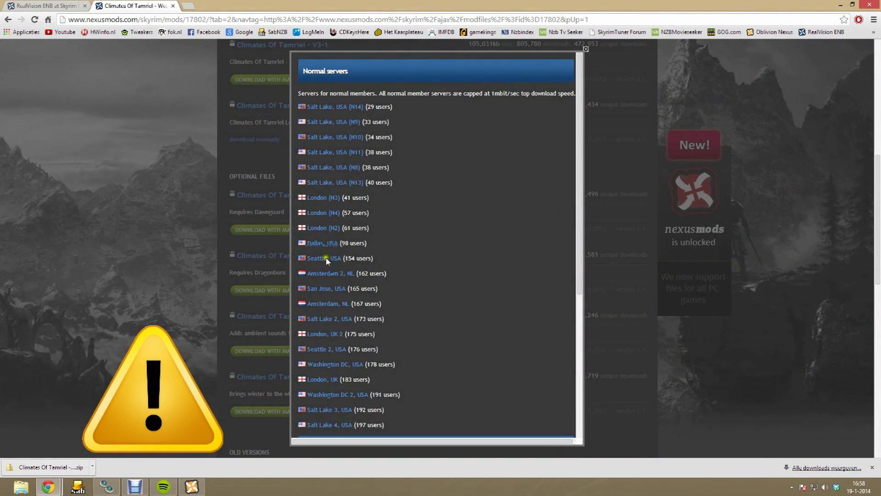
pyautogui.click(329, 275)
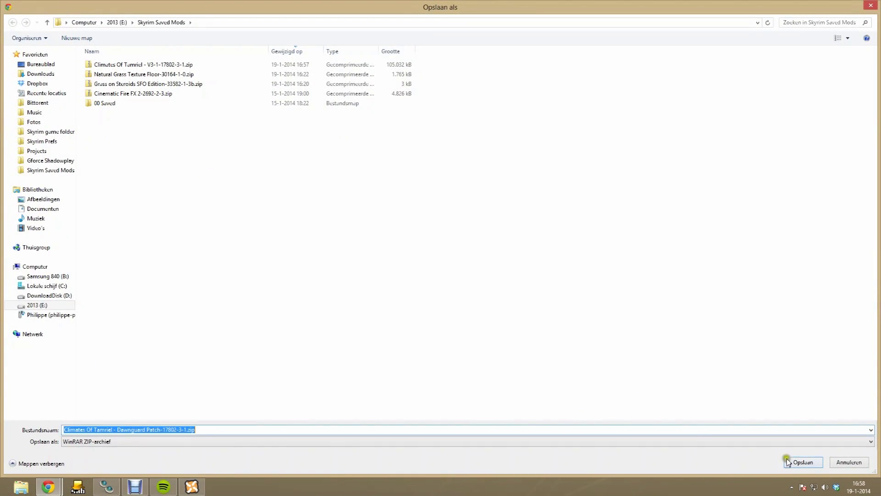
pyautogui.click(787, 461)
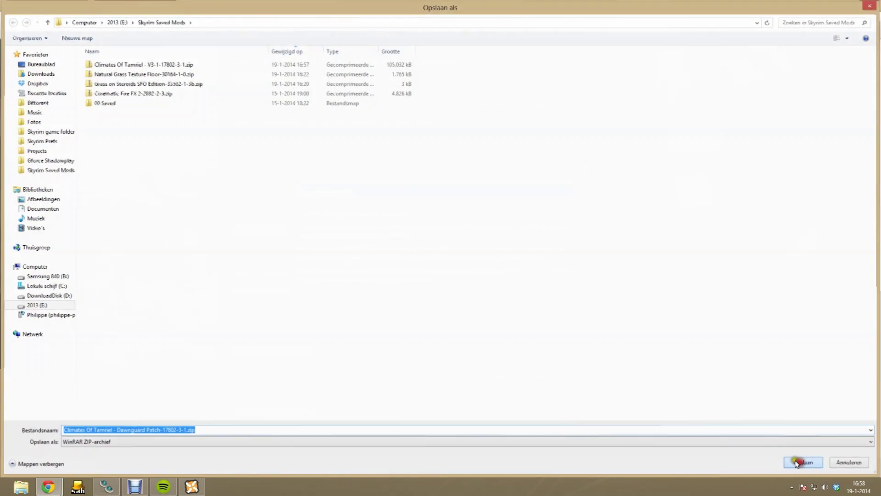
pyautogui.click(583, 169)
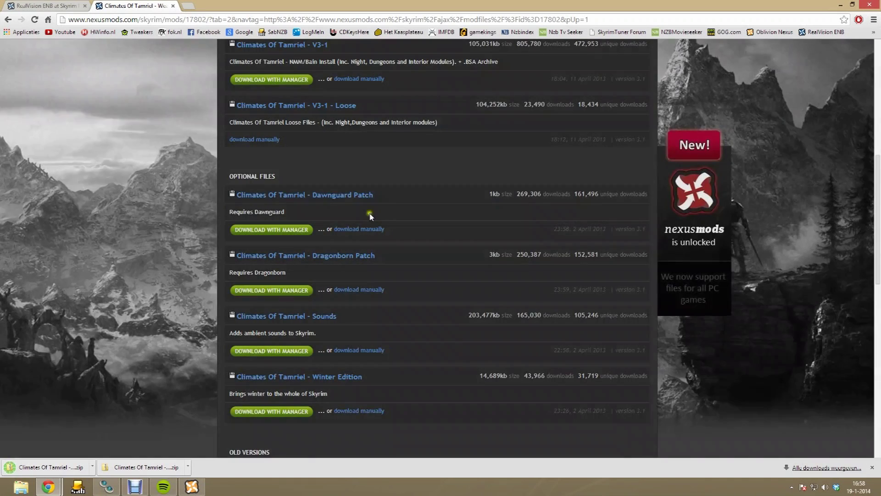
pyautogui.click(368, 290)
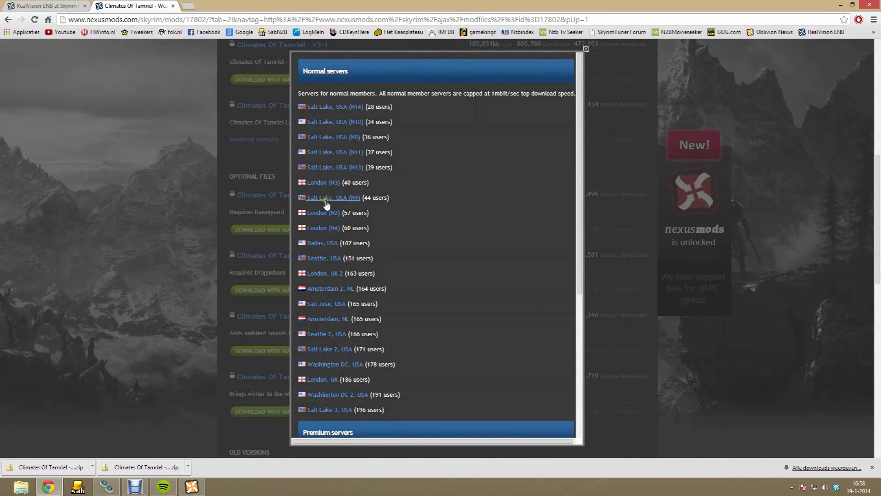
pyautogui.click(328, 183)
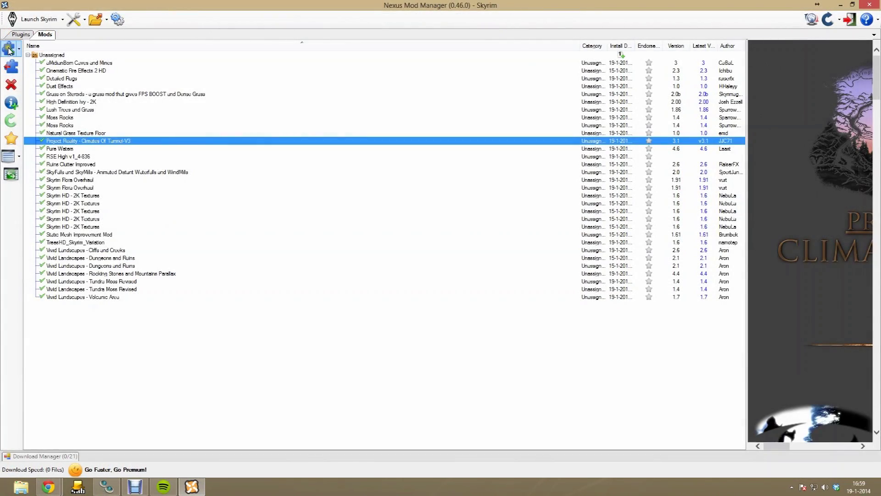
# In Nexus Mod Manager, add the Climates Of Tamriel Dawnguard Patch archive and activate it as a normal install instead of an upgrade.
pyautogui.click(9, 49)
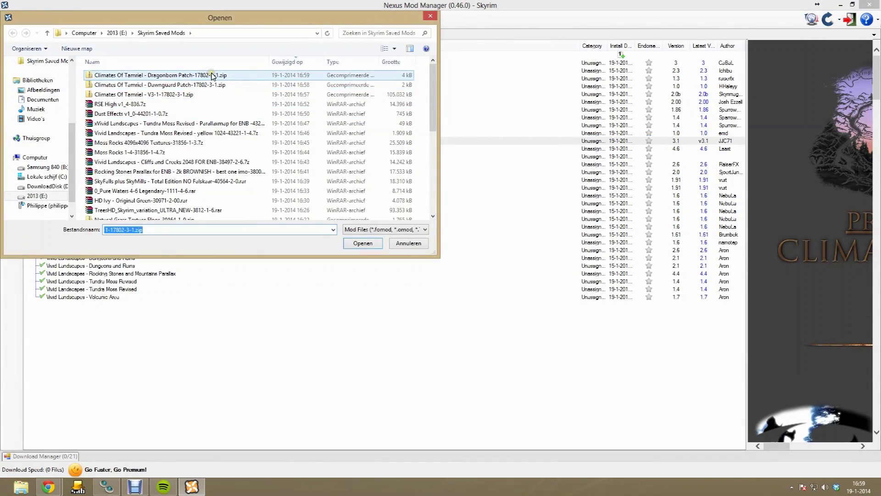
pyautogui.doubleClick(192, 84)
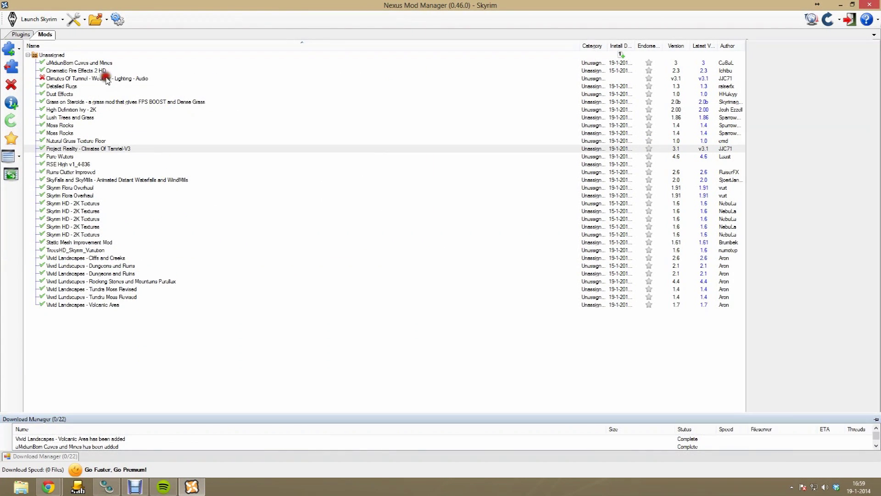
pyautogui.click(11, 69)
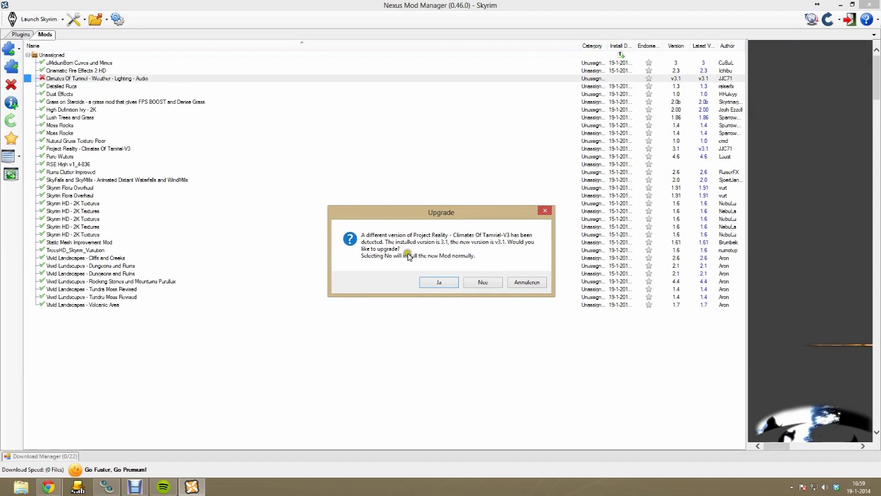
pyautogui.click(482, 280)
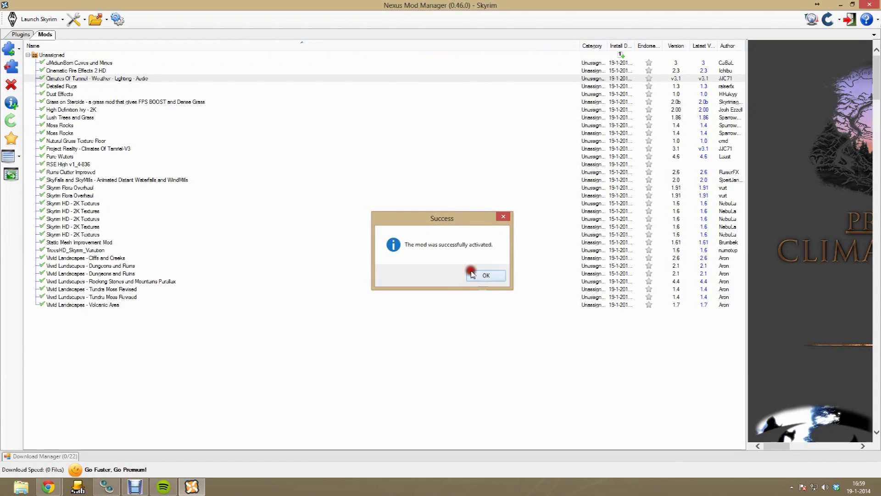
pyautogui.click(472, 274)
# Add the Climates Of Tamriel Dragonborn Patch archive and activate it as a normal install, declining the upgrade.
pyautogui.click(9, 47)
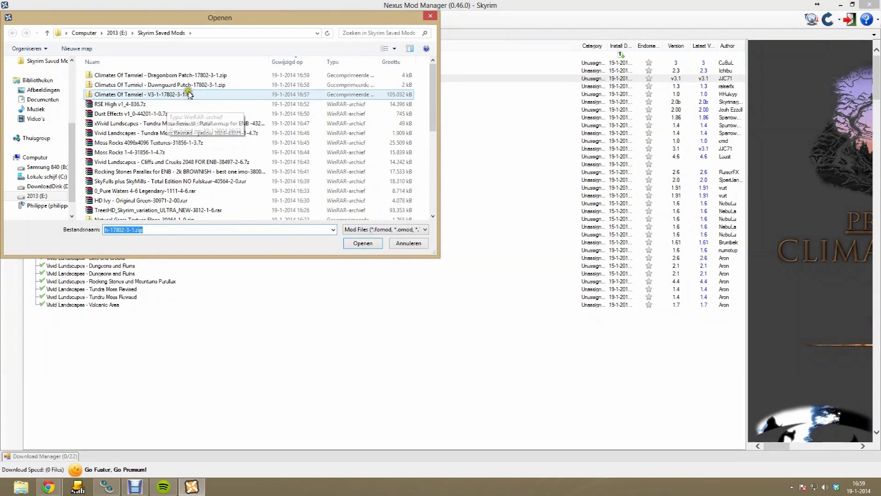
pyautogui.click(196, 75)
pyautogui.doubleClick(196, 75)
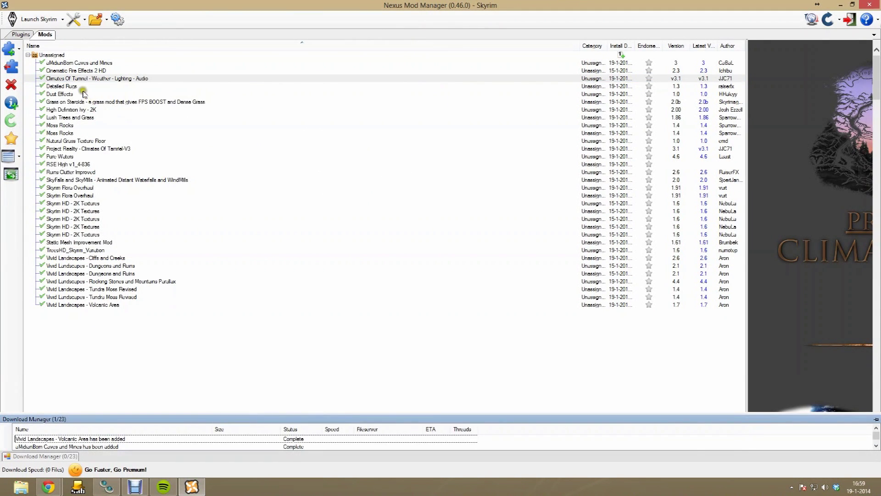
pyautogui.doubleClick(79, 85)
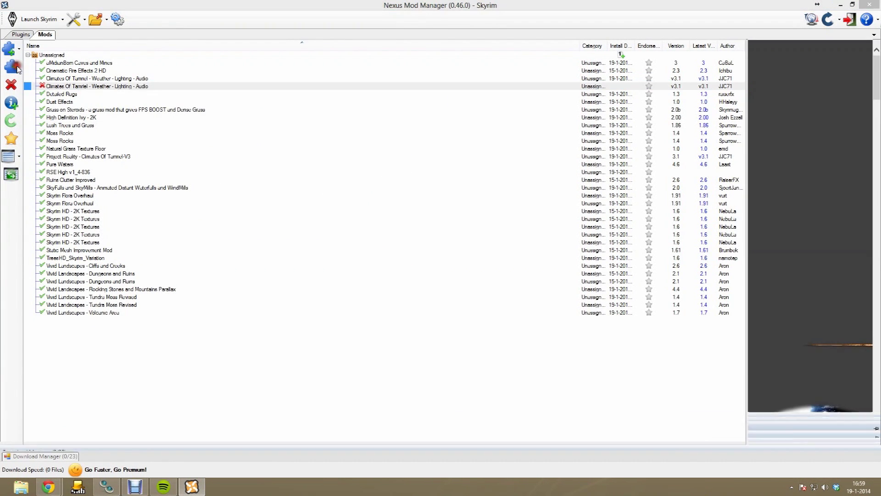
pyautogui.click(486, 281)
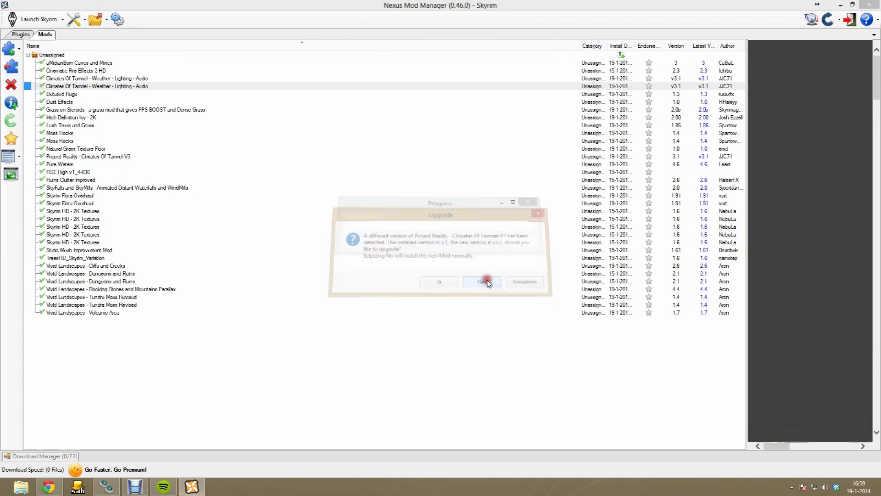
pyautogui.click(495, 278)
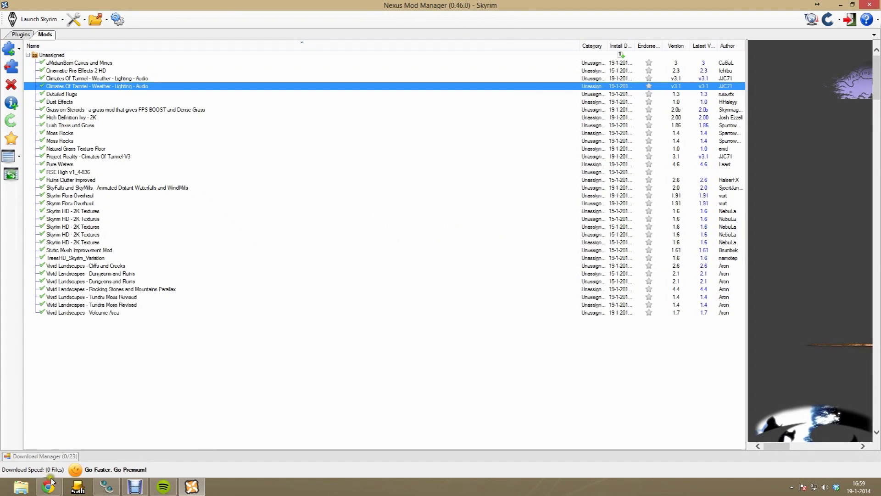
# In Chrome, open Supreme Storms for Climates of Tamriel 3_1 from Essential Mods Option A in a new tab and close the Climates Of Tamriel page.
pyautogui.moveTo(49, 485)
pyautogui.click(165, 422)
pyautogui.scroll(-2, 204, 429)
pyautogui.click(46, 5)
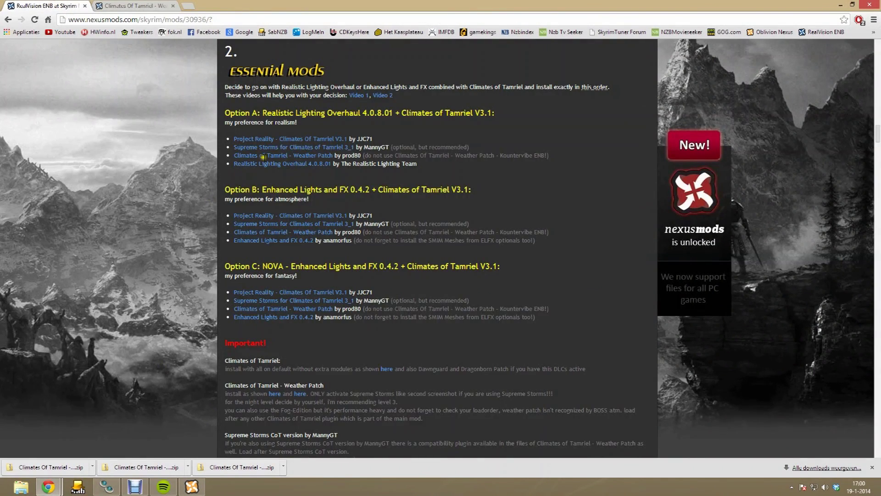
pyautogui.rightClick(266, 147)
pyautogui.click(294, 149)
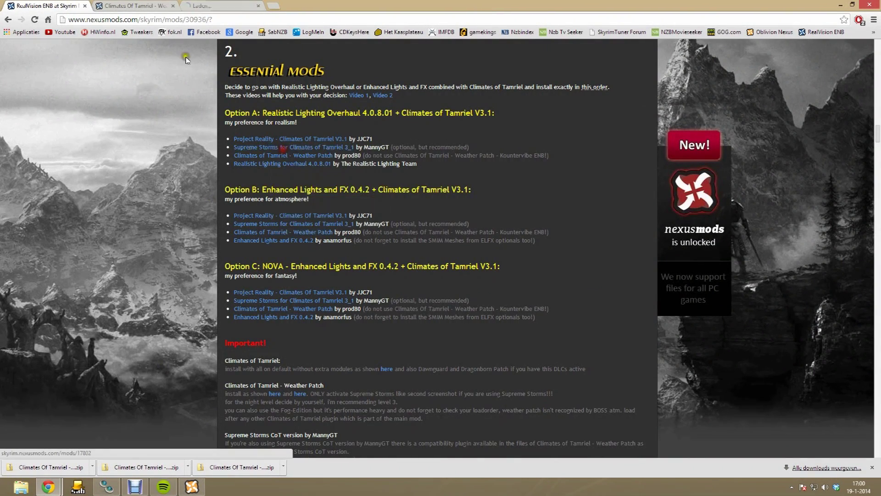
pyautogui.click(219, 6)
pyautogui.click(133, 5)
pyautogui.click(173, 6)
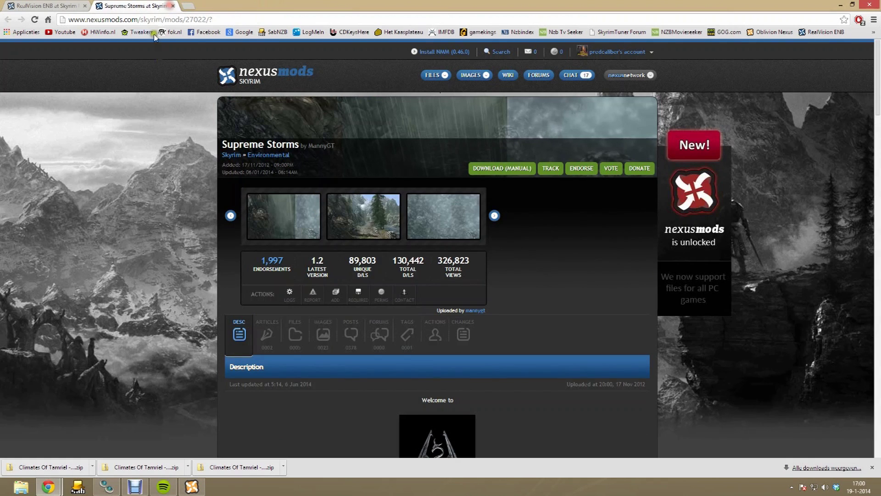
# Manually download the Supreme Storms for Climates of Tamriel 3_1 main file into the Skyrim Saved Mods folder.
pyautogui.click(530, 168)
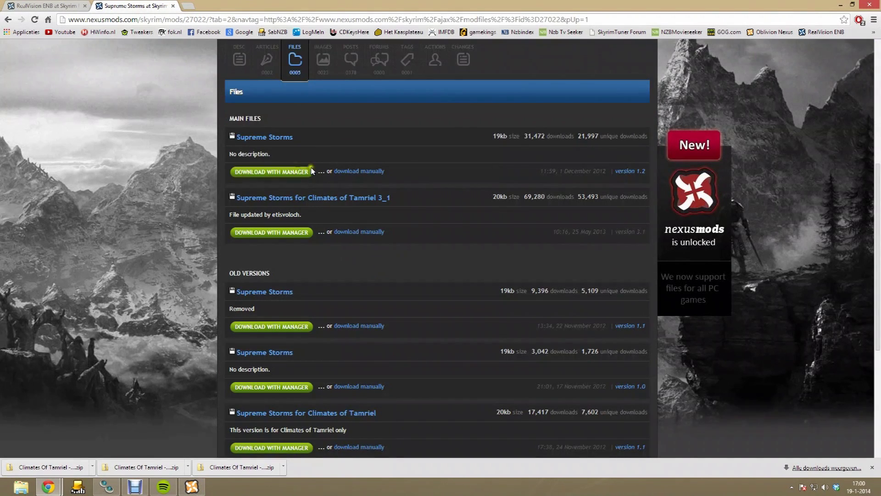
pyautogui.click(358, 232)
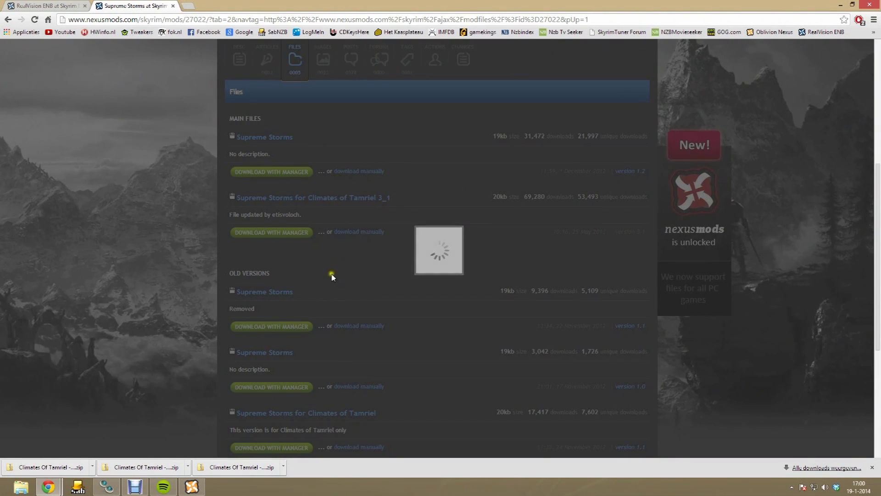
pyautogui.click(322, 259)
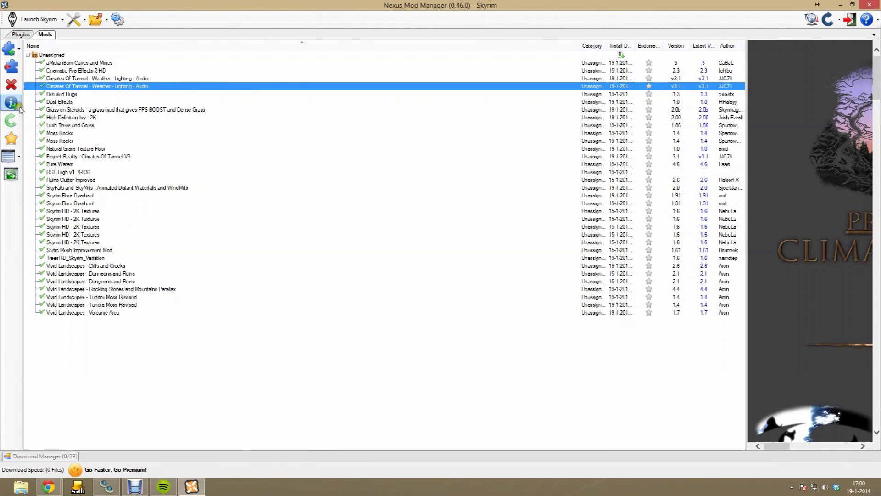
# In Nexus Mod Manager, add the Supreme Storms for Climates of Tamriel 3_1 archive and activate the mod.
pyautogui.click(9, 47)
pyautogui.doubleClick(160, 76)
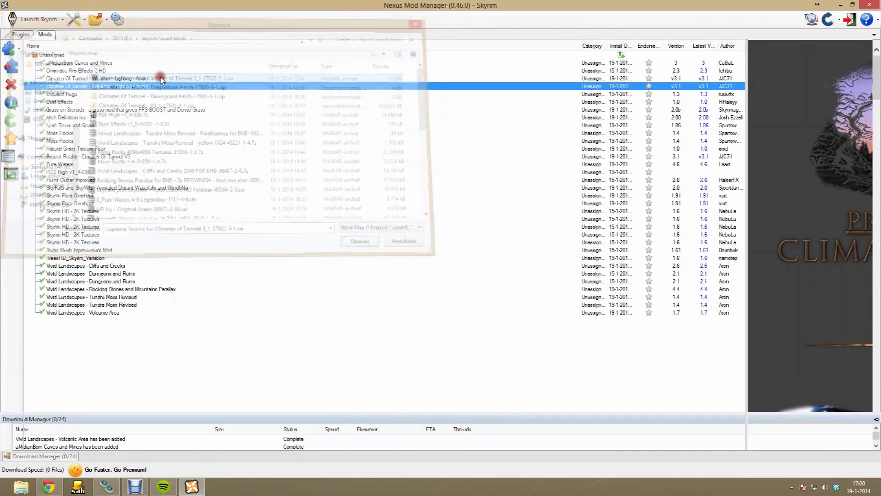
pyautogui.doubleClick(74, 259)
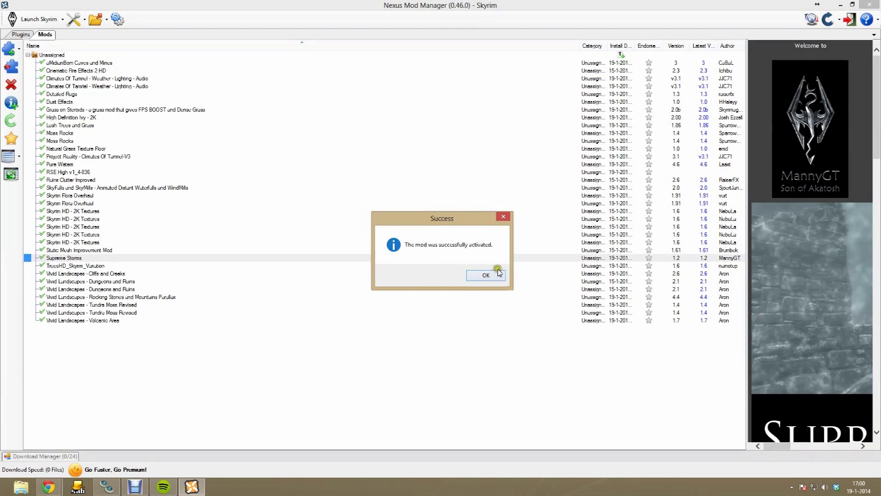
pyautogui.click(486, 275)
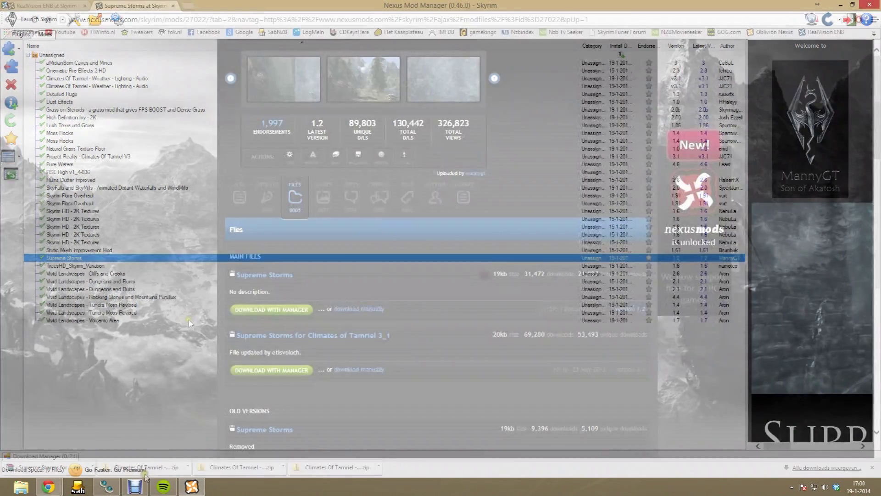
# Close the Supreme Storms page and open Climates of Tamriel - Weather Patch from Essential Mods Option A in a new tab.
pyautogui.click(173, 6)
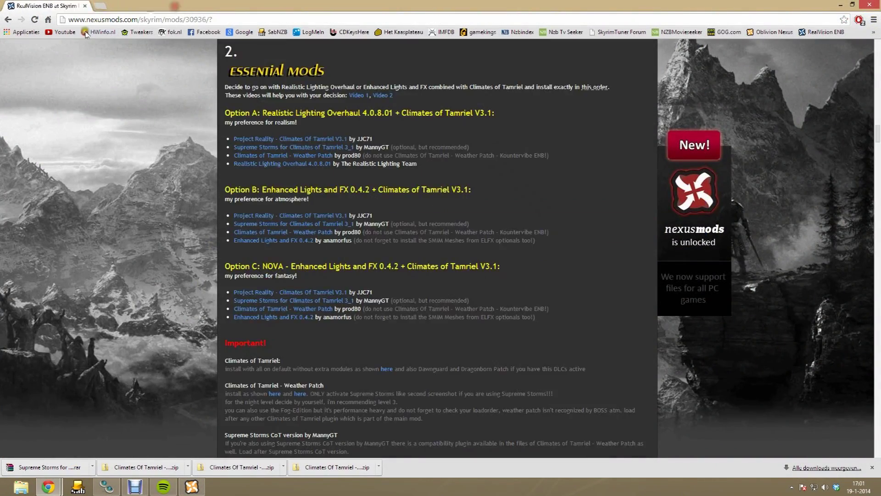
pyautogui.rightClick(279, 149)
pyautogui.click(312, 154)
pyautogui.click(127, 4)
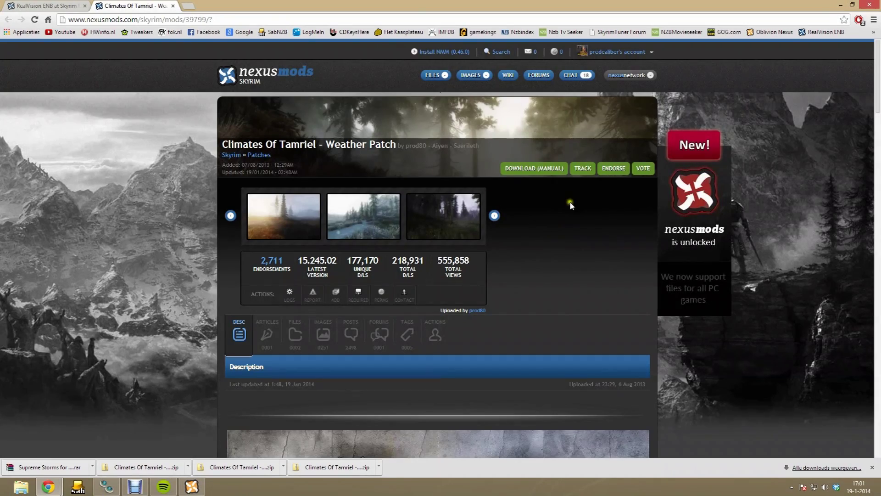
# Manually download the Climates Of Tamriel - Weather Patch main file into the Skyrim Saved Mods folder.
pyautogui.scroll(-5, 569, 204)
pyautogui.scroll(5, 517, 183)
pyautogui.click(526, 176)
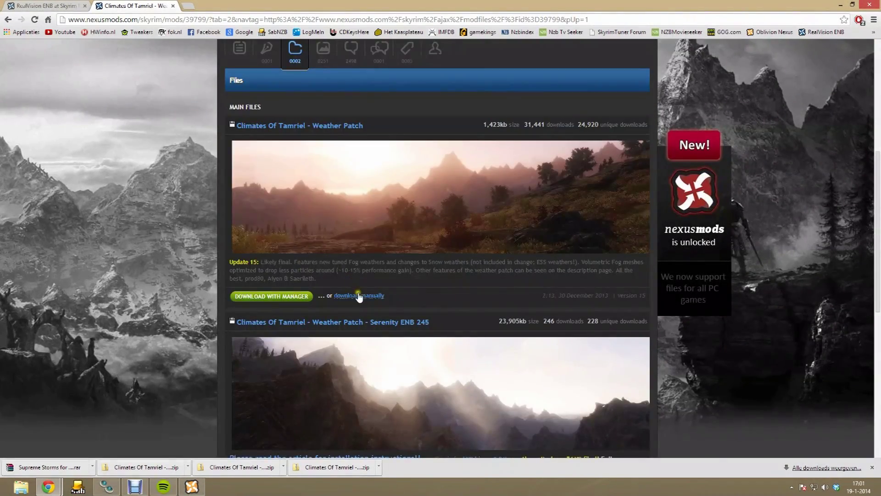
pyautogui.click(359, 295)
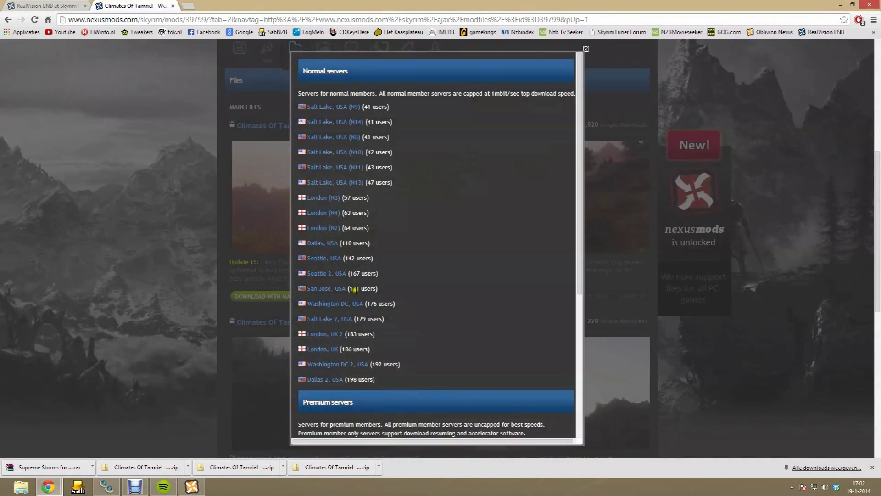
pyautogui.click(324, 198)
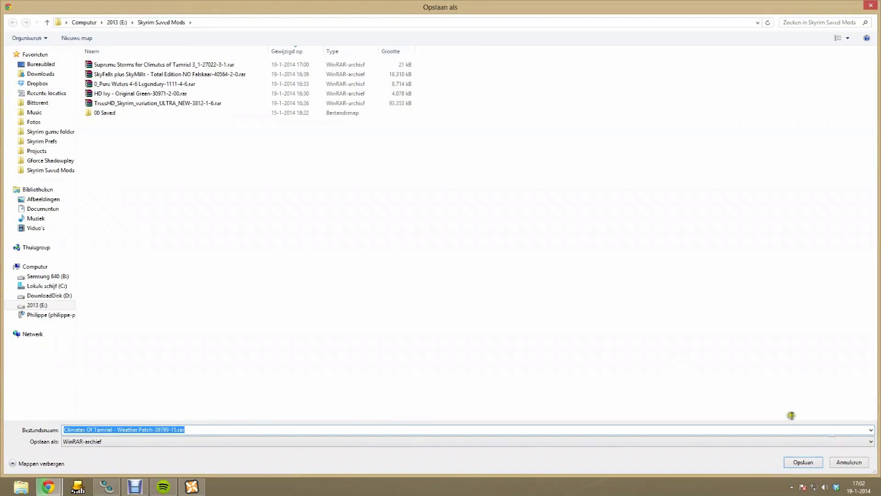
pyautogui.click(808, 463)
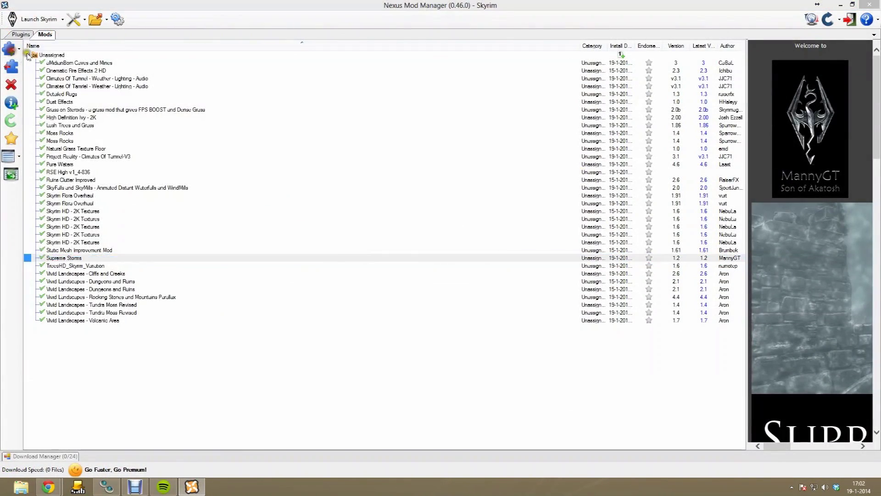
# In Nexus Mod Manager, add the Weather Patch archive and activate it with Regular Edition, Night Level 3 and the Supreme Storms CoT patch.
pyautogui.click(172, 85)
pyautogui.doubleClick(172, 85)
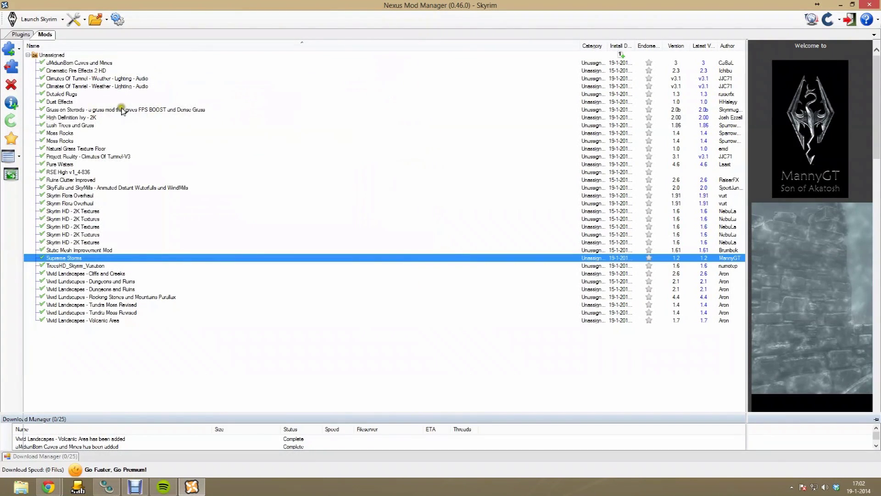
pyautogui.click(10, 68)
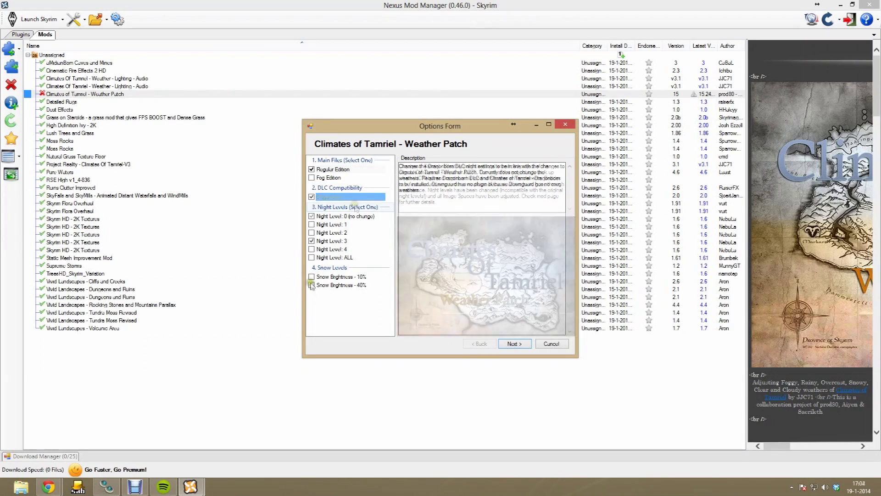
pyautogui.click(514, 342)
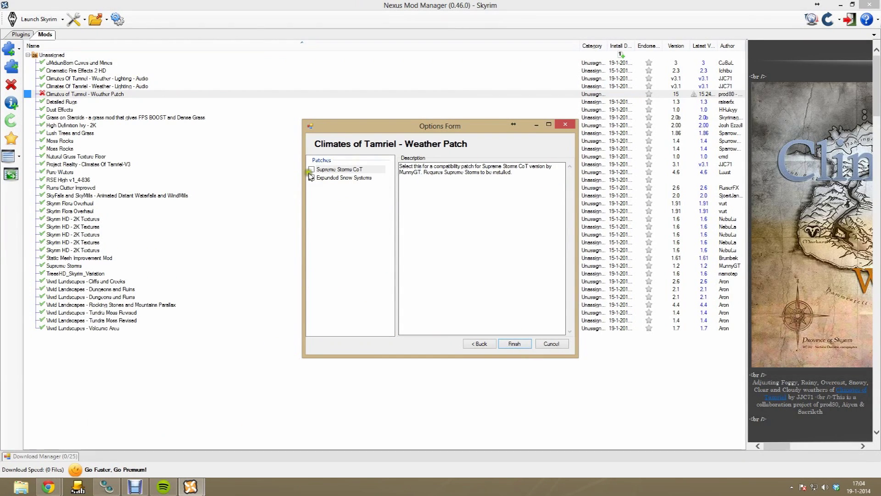
pyautogui.click(521, 345)
pyautogui.click(470, 280)
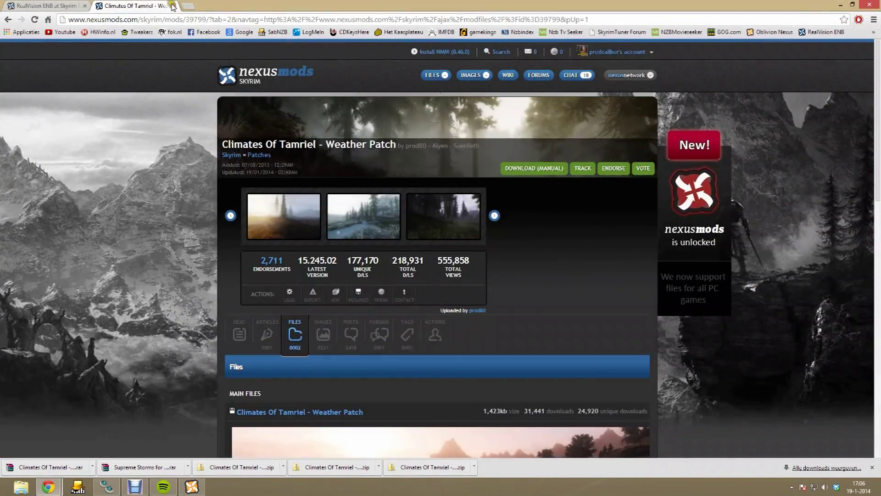
# In Chrome, close the Weather Patch page and open Realistic Lighting Overhaul 4.0.8.01 from Option A in a new tab.
pyautogui.click(173, 5)
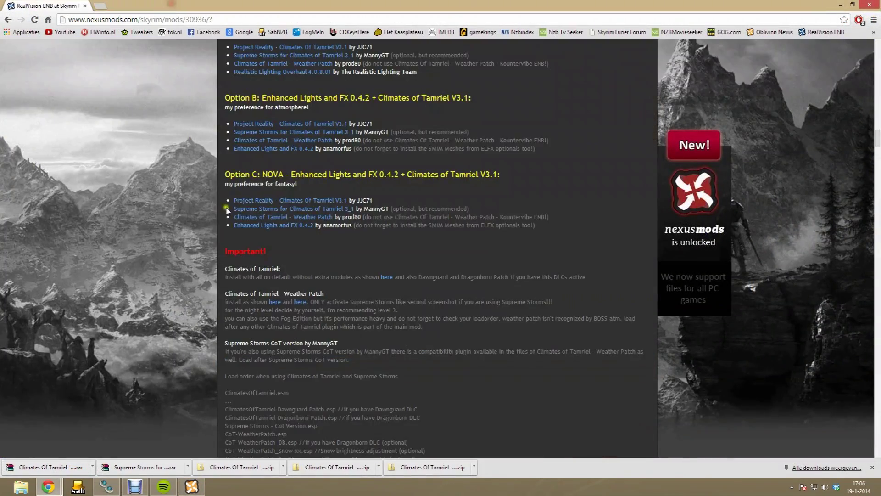
pyautogui.scroll(2, 307, 195)
pyautogui.rightClick(296, 163)
pyautogui.click(316, 171)
# Manually download the Realistic Lighting Overhaul 4_0_8_01 NMM-BAINWizard Installer into the Skyrim Saved Mods folder.
pyautogui.click(142, 5)
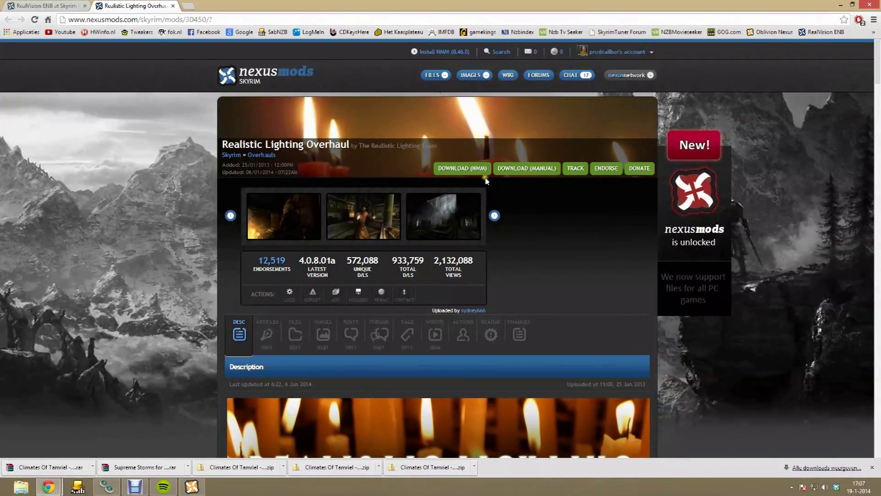
pyautogui.click(502, 169)
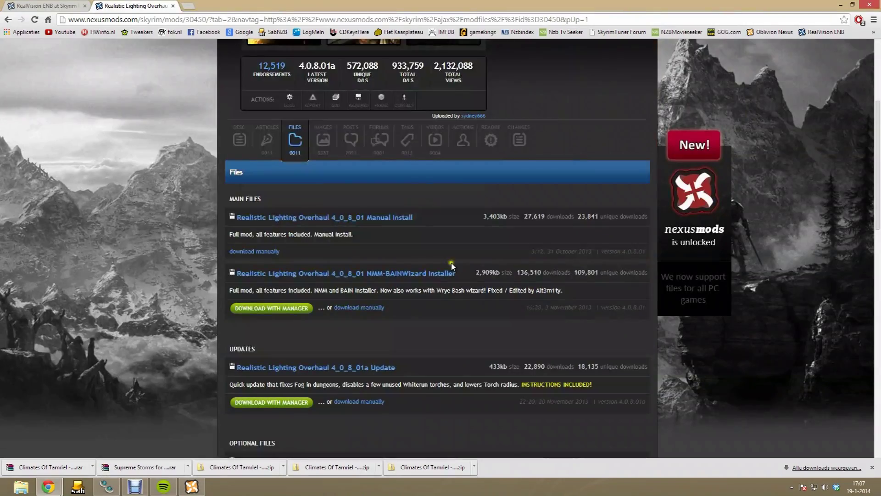
pyautogui.click(358, 309)
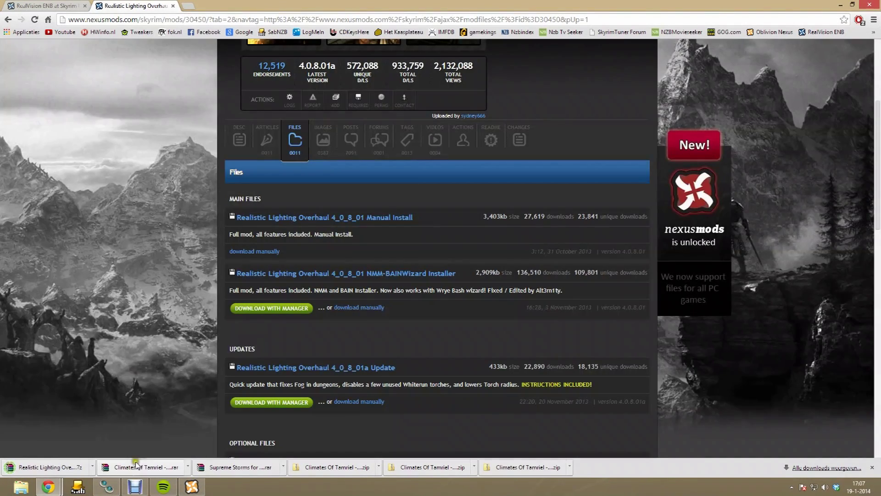
# In Nexus Mod Manager, add the Realistic Lighting Overhaul NMM-BAINWizard Installer archive.
pyautogui.click(192, 490)
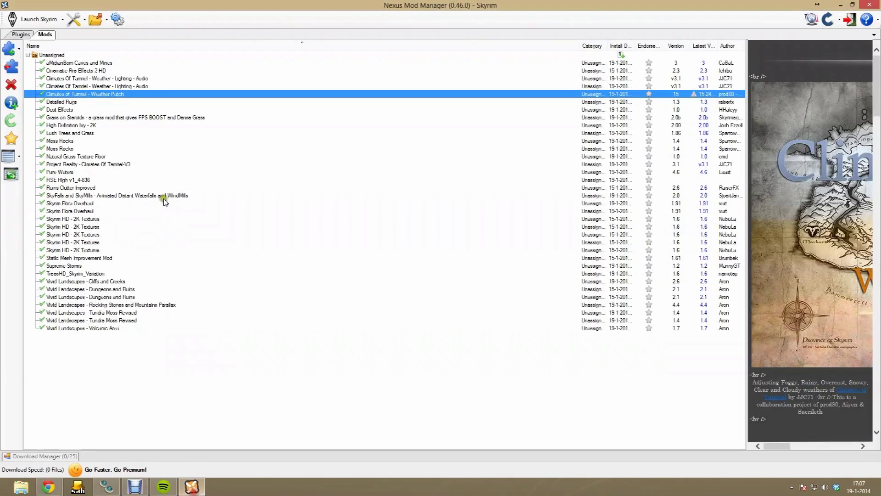
pyautogui.click(7, 54)
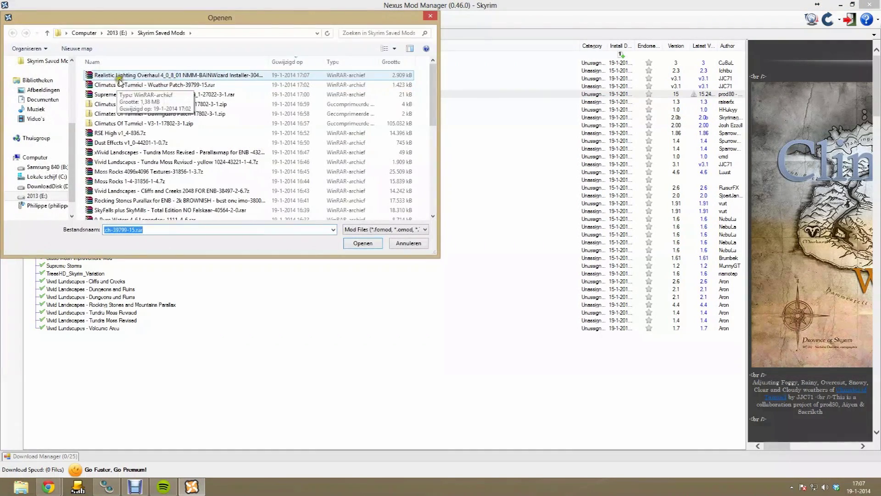
pyautogui.doubleClick(120, 73)
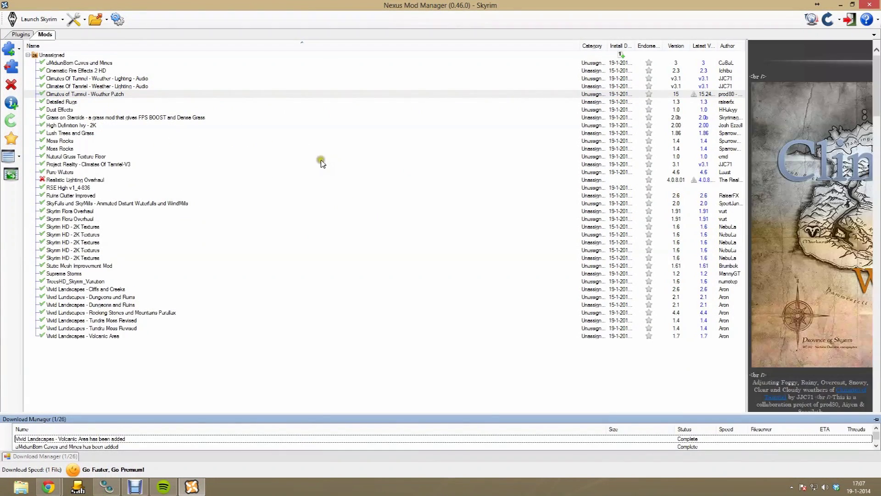
# Activate Realistic Lighting Overhaul with Dawnguard Interiors added, leaving out the Realistic Lighting Weathers and Adaptive Interiors Vanilla Weathers modules.
pyautogui.click(110, 178)
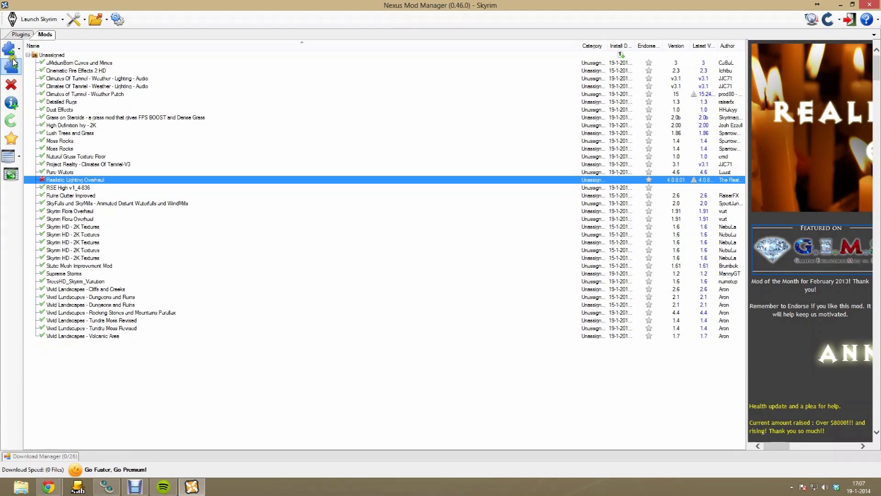
pyautogui.click(11, 68)
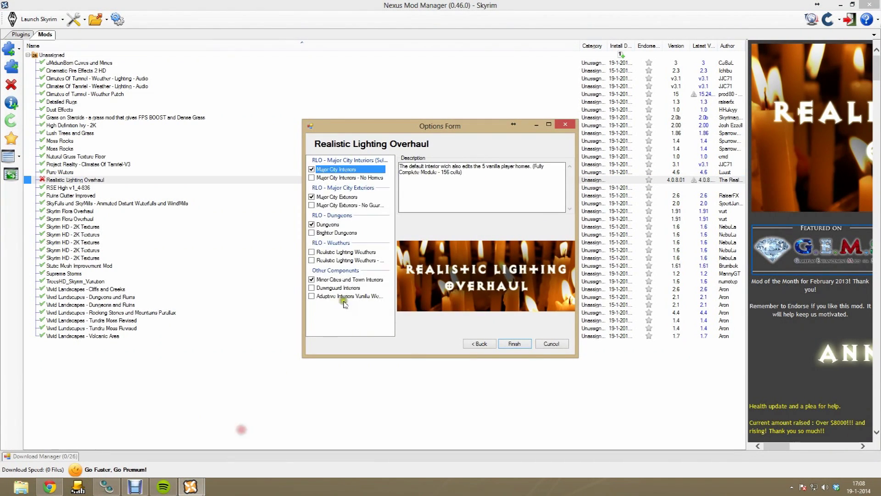
pyautogui.click(311, 289)
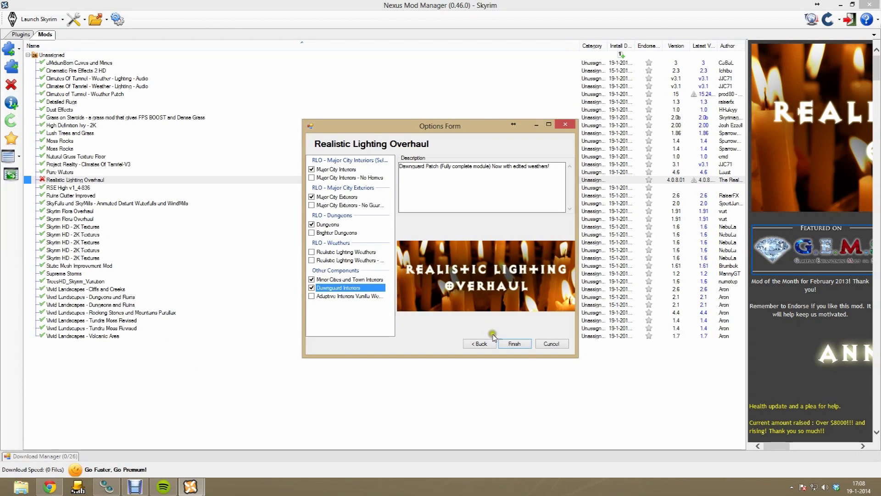
pyautogui.click(514, 343)
pyautogui.click(491, 275)
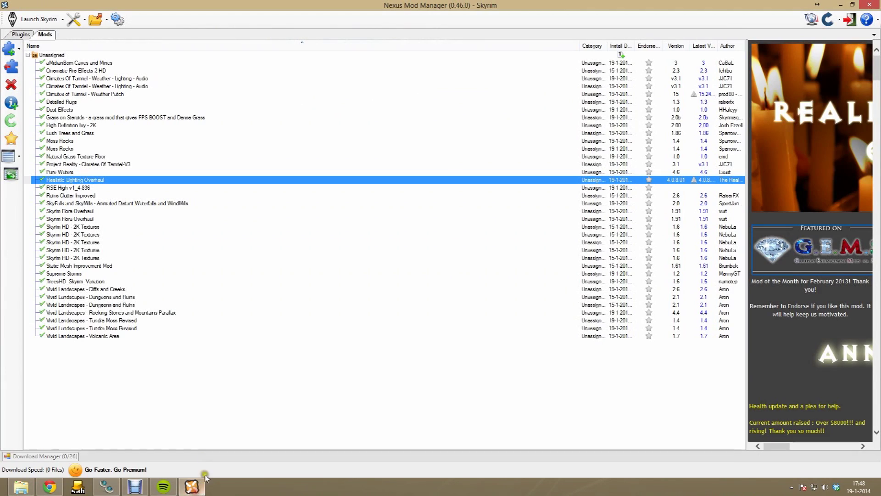
# In Chrome, close the Realistic Lighting Overhaul page and open the ENBSeries archive from the RealVision ENB files section in a new tab.
pyautogui.rightClick(23, 486)
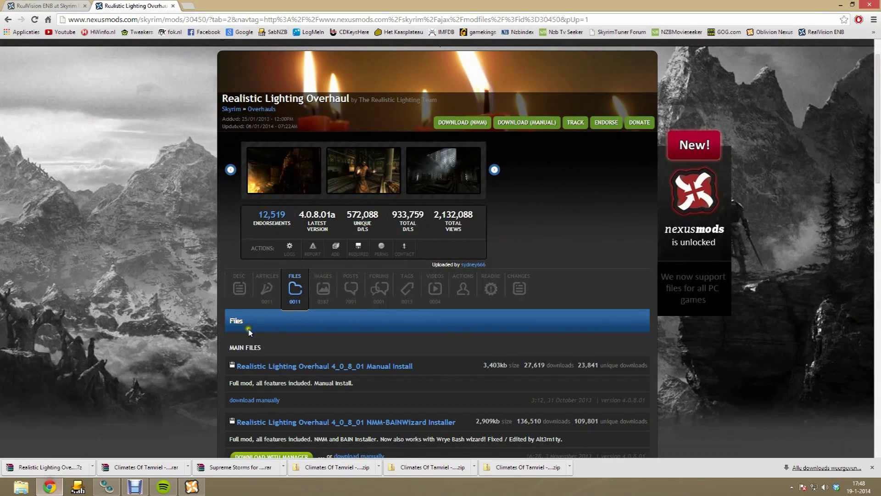
pyautogui.click(173, 6)
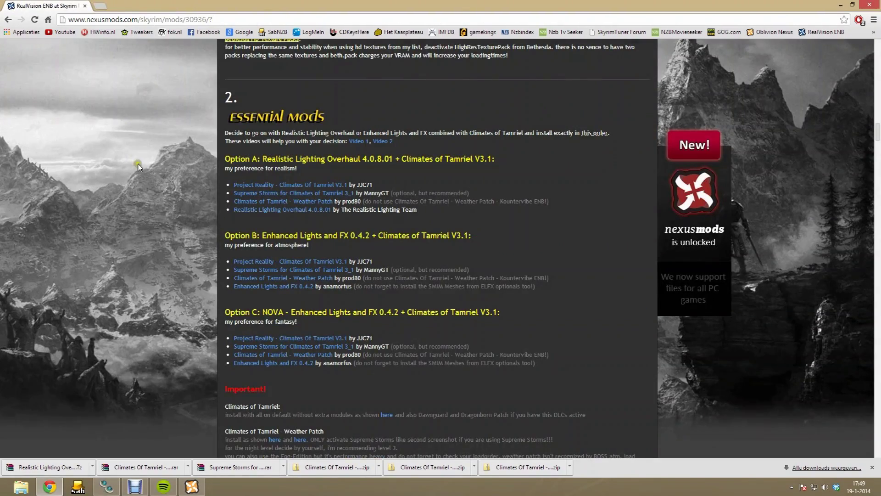
pyautogui.scroll(-10, 144, 187)
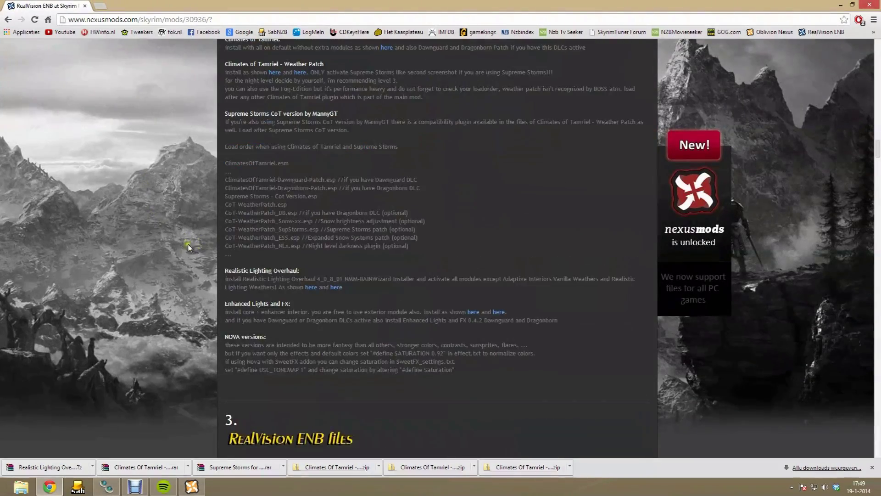
pyautogui.scroll(-2, 184, 230)
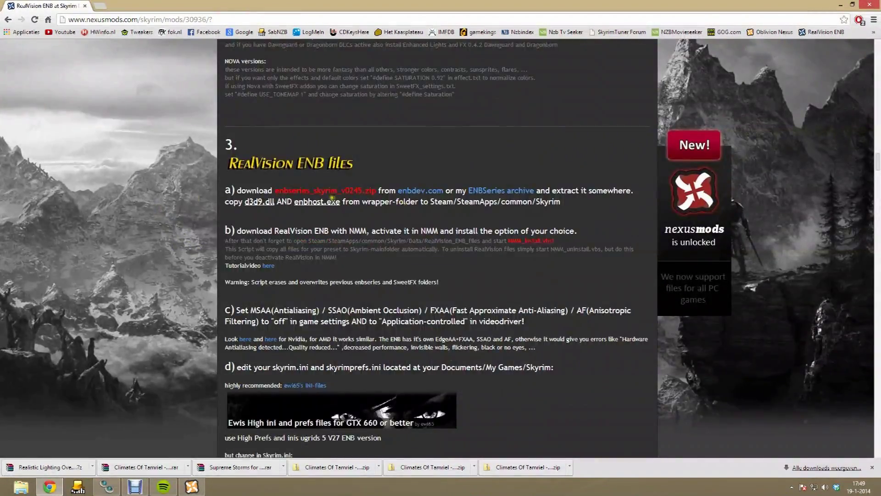
pyautogui.rightClick(495, 189)
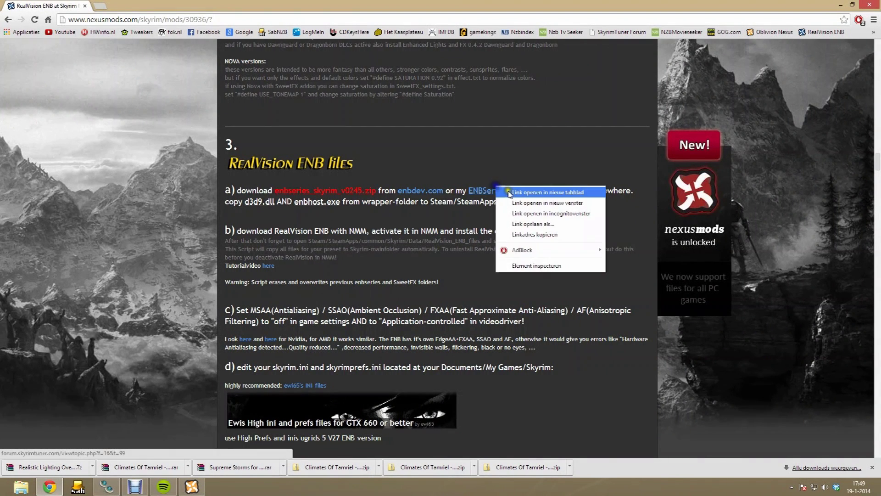
pyautogui.click(510, 193)
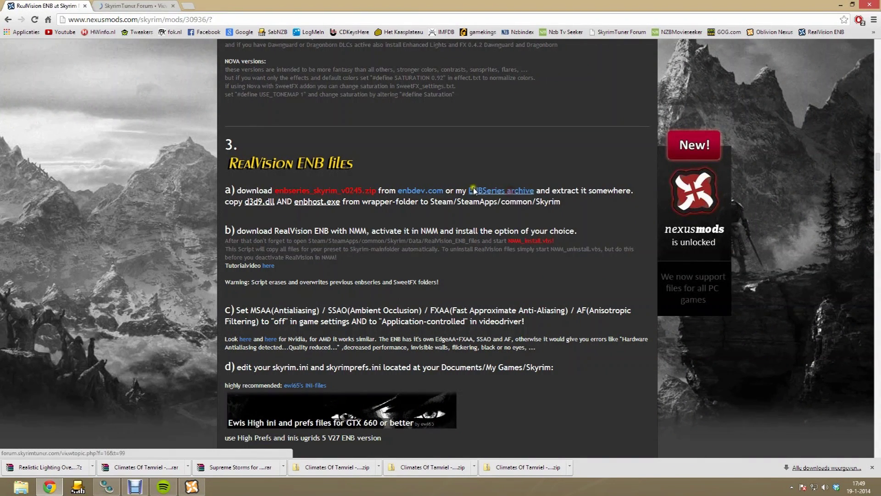
pyautogui.click(123, 6)
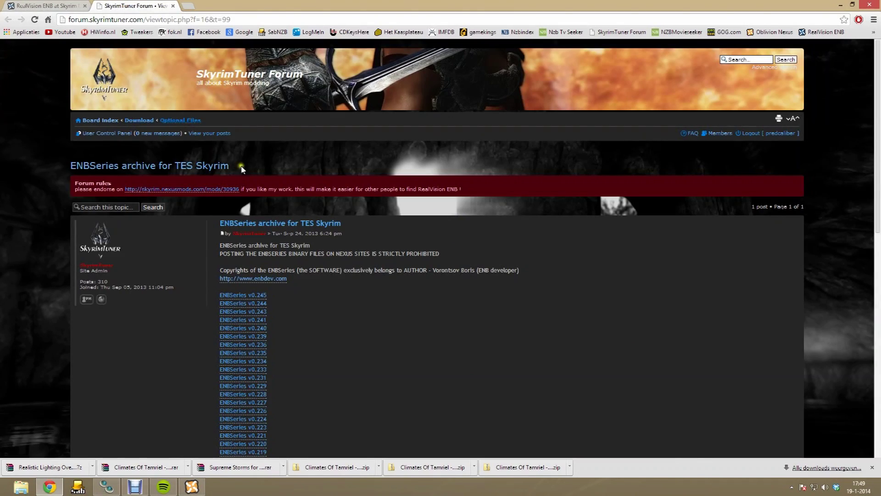
# Download ENBSeries v0.245 and save enbseries_skyrim_v0245.zip to the desktop.
pyautogui.click(249, 295)
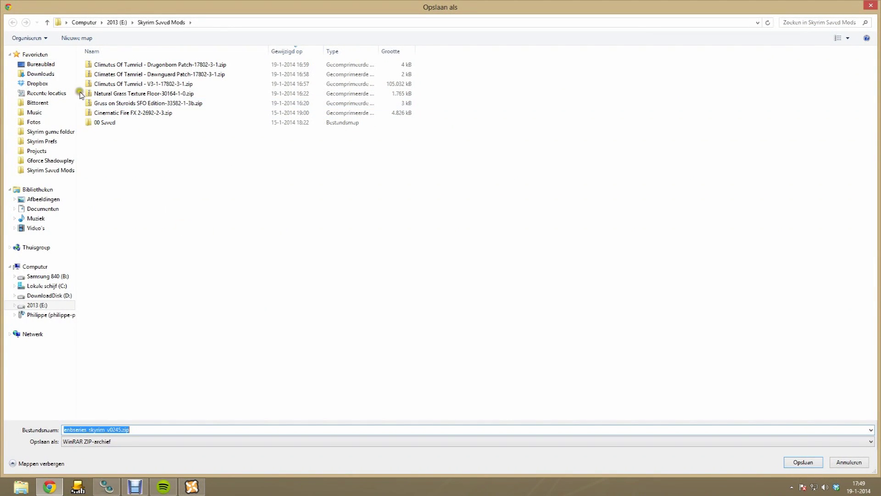
pyautogui.click(40, 64)
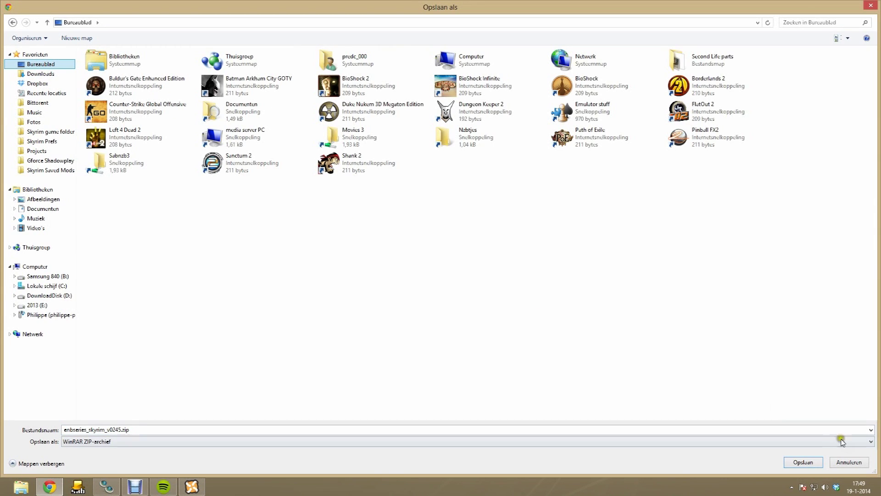
pyautogui.click(803, 462)
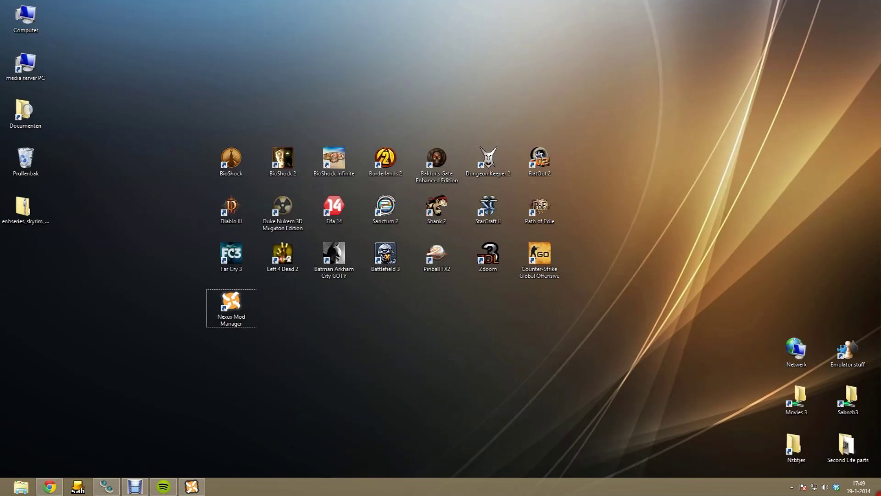
# Extract enbseries_skyrim_v0245.zip on the desktop into its own enbseries_skyrim_v0245 folder.
pyautogui.rightClick(20, 211)
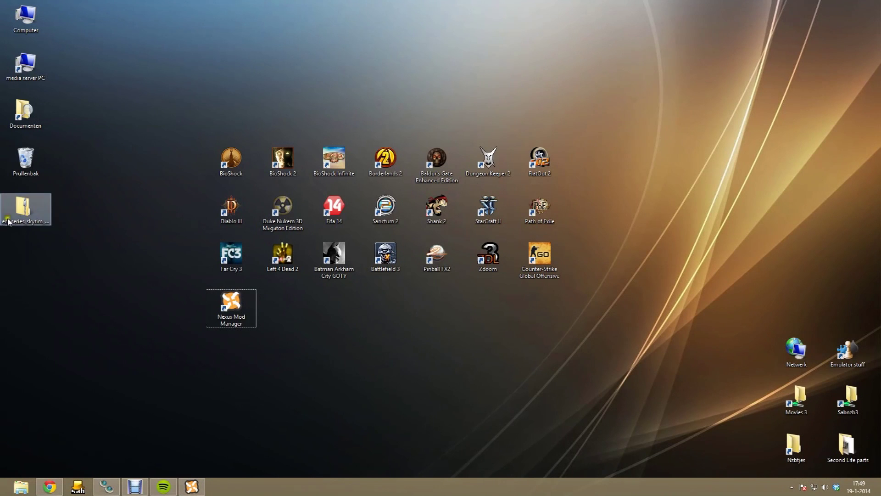
pyautogui.click(81, 280)
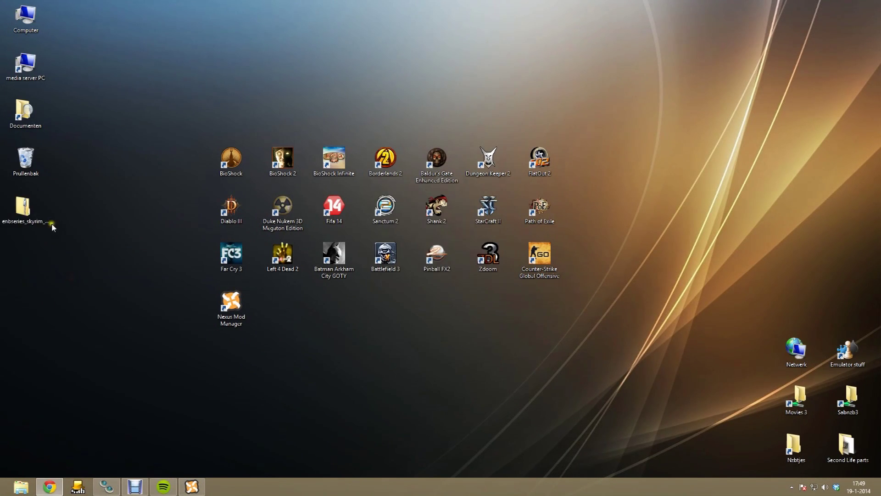
# Delete enbseries_skyrim_v0245.zip from the desktop, keeping the extracted folder, and empty the recycle bin.
pyautogui.rightClick(21, 205)
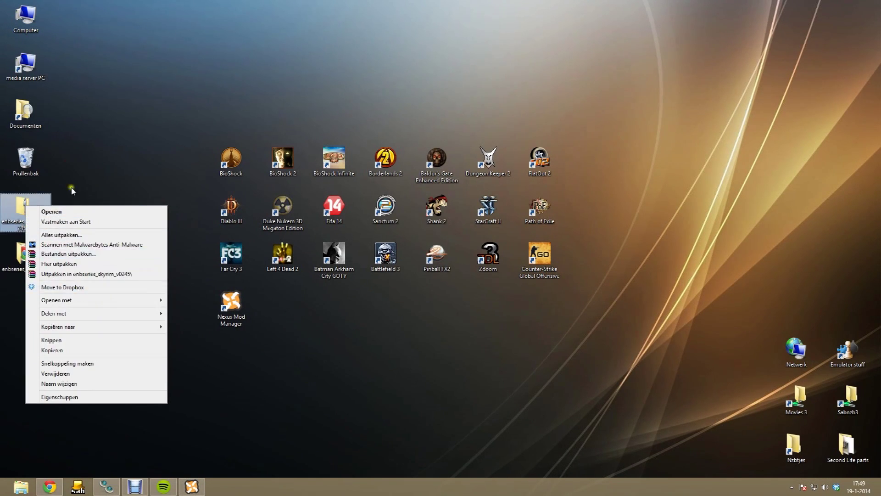
pyautogui.press('Escape')
pyautogui.press('Delete')
pyautogui.rightClick(11, 158)
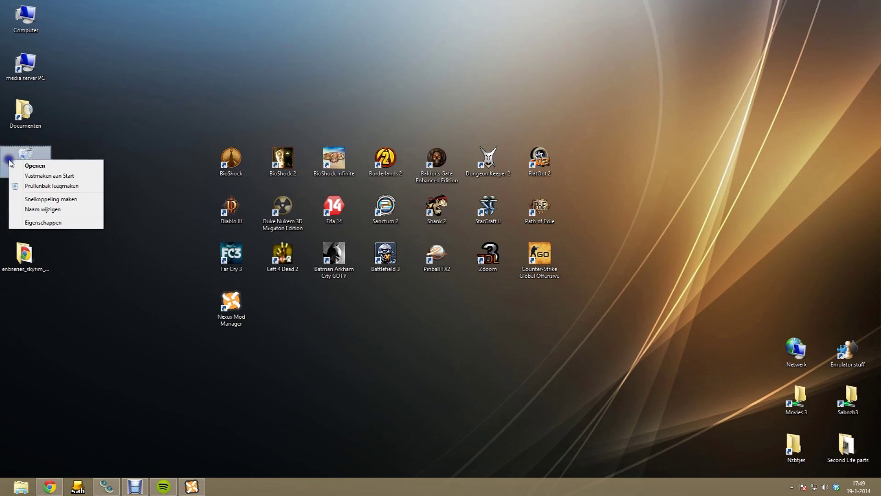
pyautogui.click(37, 188)
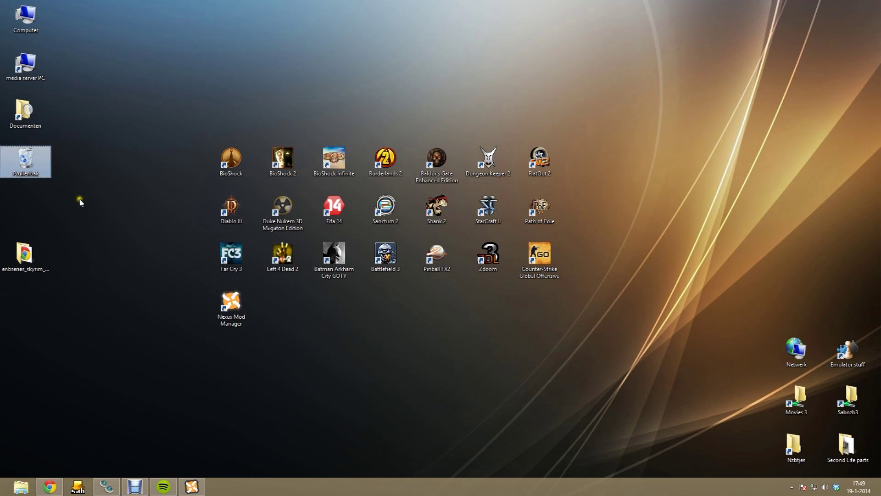
# Copy d3d9.dll and enbhost.exe from the WrapperVersion folder of the extracted enbseries_skyrim_v0245 folder into the Skyrim game folder.
pyautogui.doubleClick(24, 255)
pyautogui.doubleClick(177, 112)
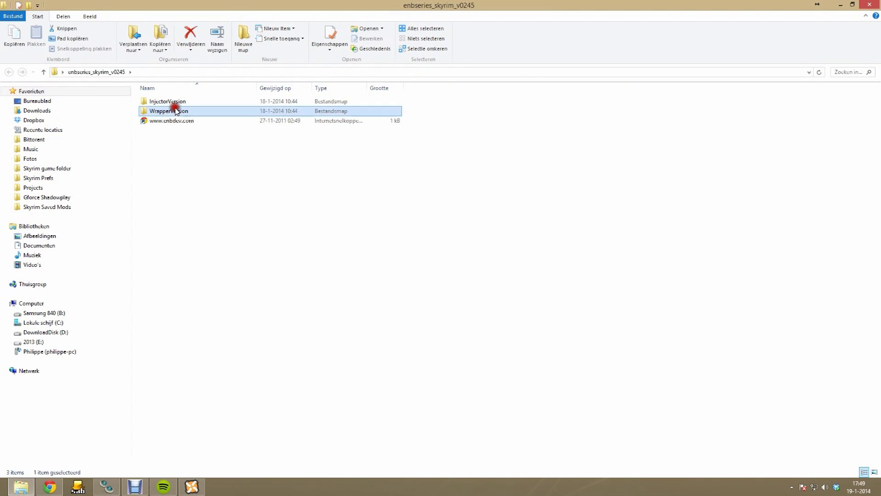
pyautogui.click(43, 489)
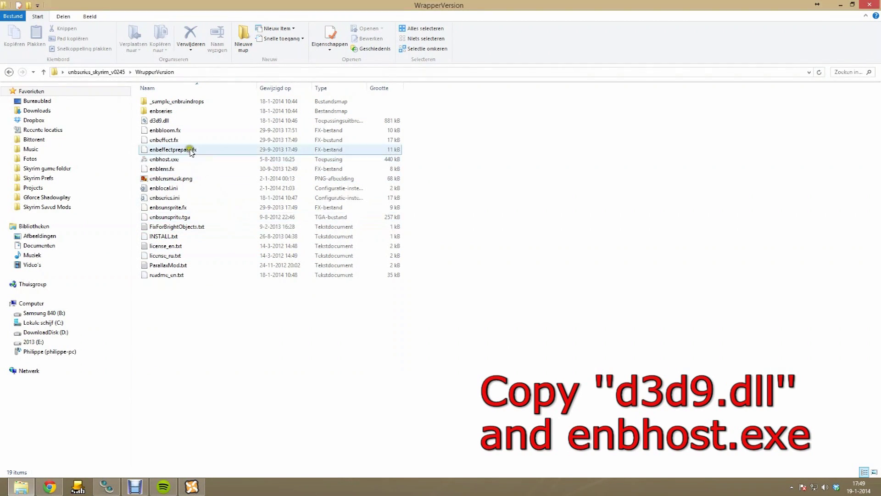
pyautogui.click(175, 120)
pyautogui.keyDown('ctrl'); pyautogui.click(174, 159); pyautogui.keyUp('ctrl')
pyautogui.rightClick(178, 160)
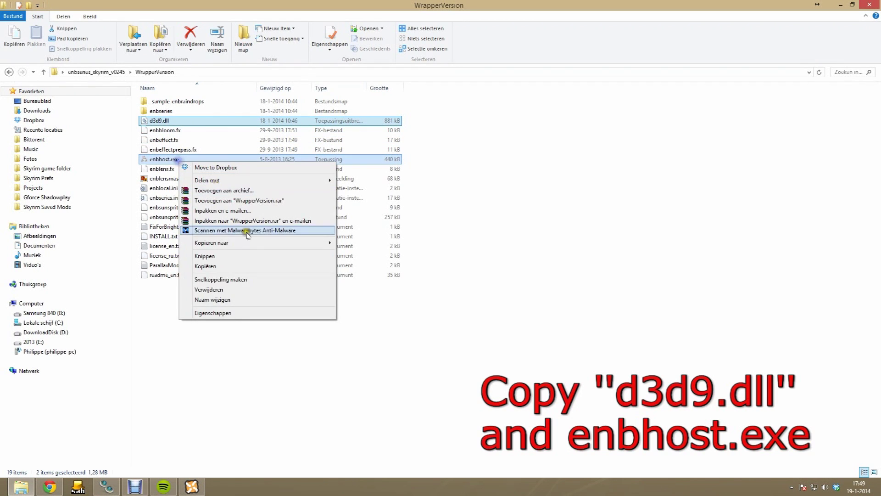
pyautogui.click(216, 267)
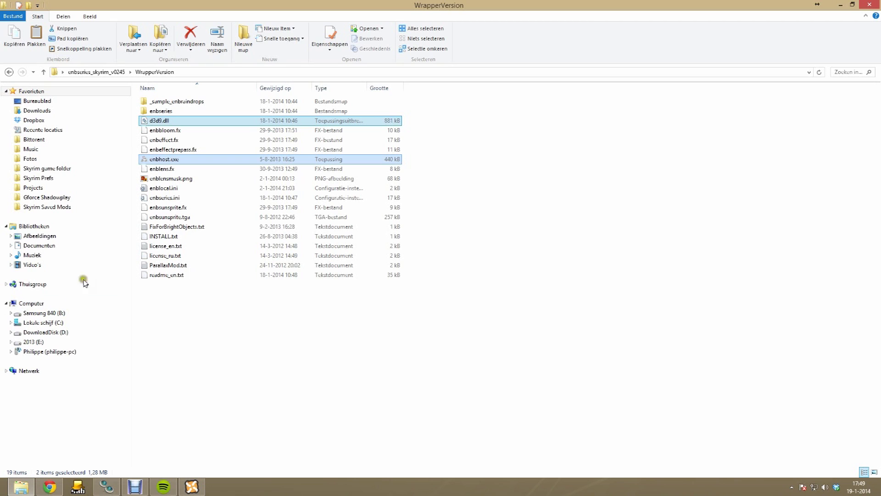
pyautogui.click(48, 169)
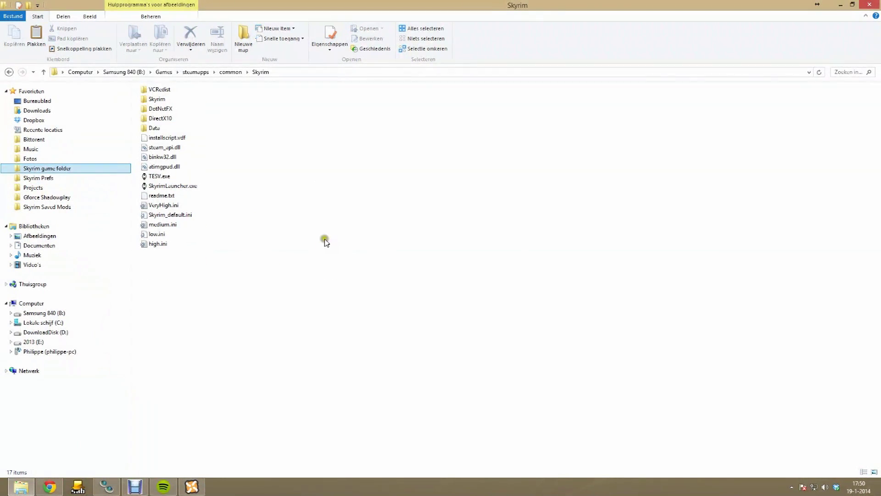
pyautogui.rightClick(267, 277)
pyautogui.click(300, 341)
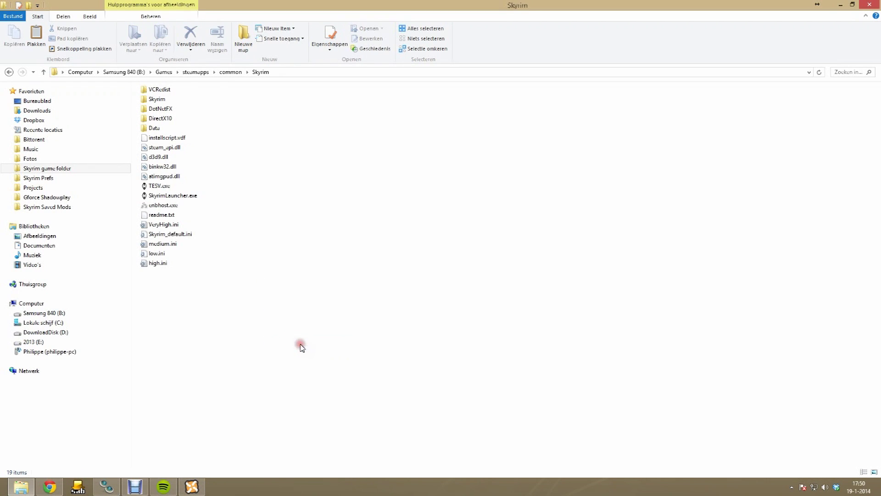
# In Chrome, download the main file RealVision_ENB_245b manually from the RealVision ENB files list using the London (N3) server, and save it.
pyautogui.click(49, 487)
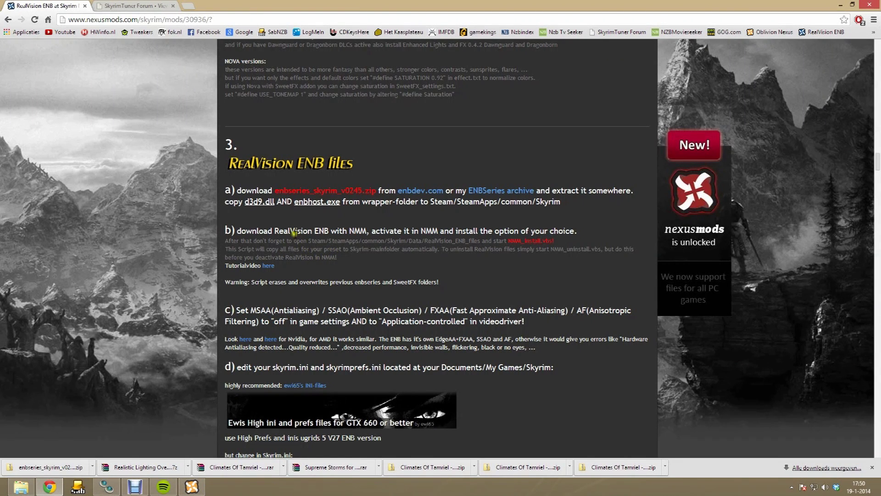
pyautogui.scroll(-1, 259, 226)
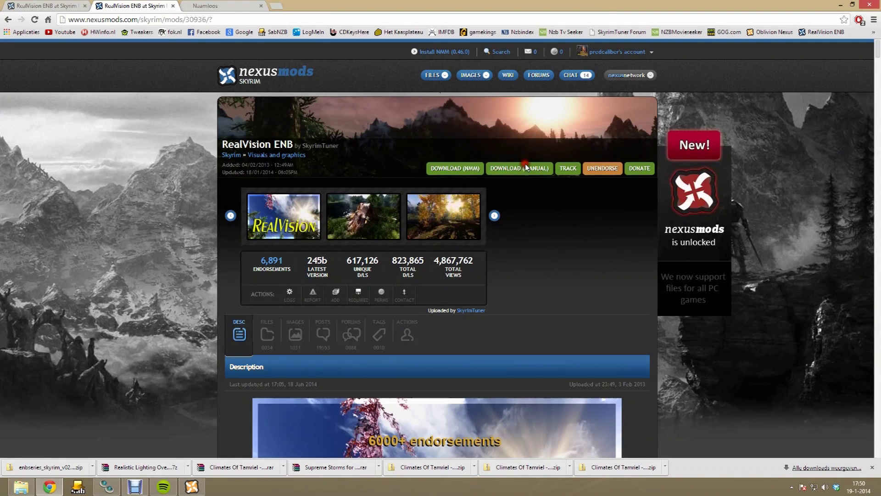
pyautogui.click(267, 335)
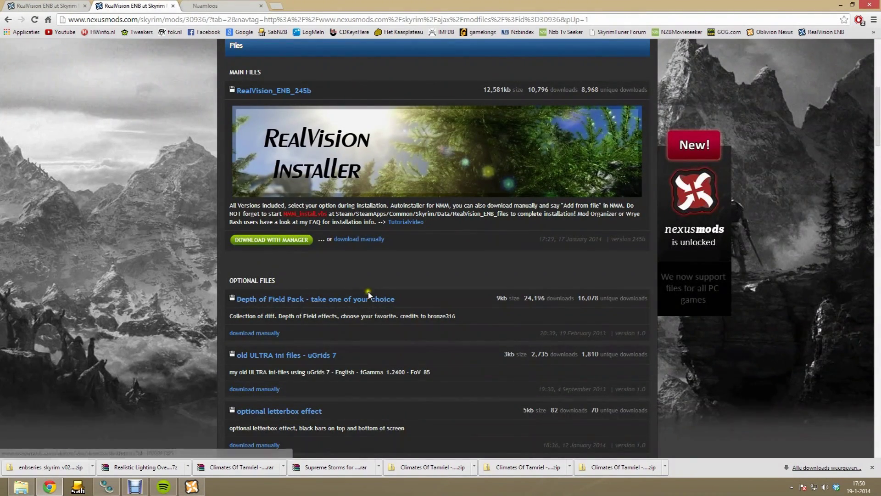
pyautogui.scroll(2, 365, 291)
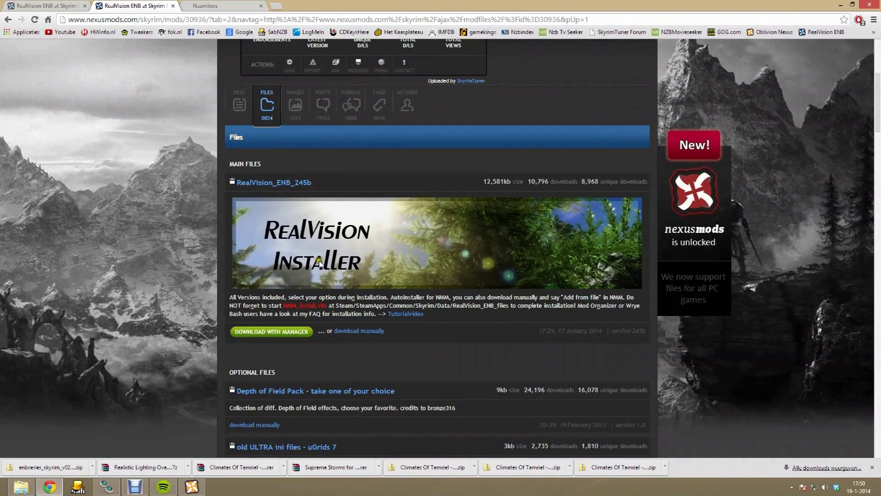
pyautogui.click(345, 332)
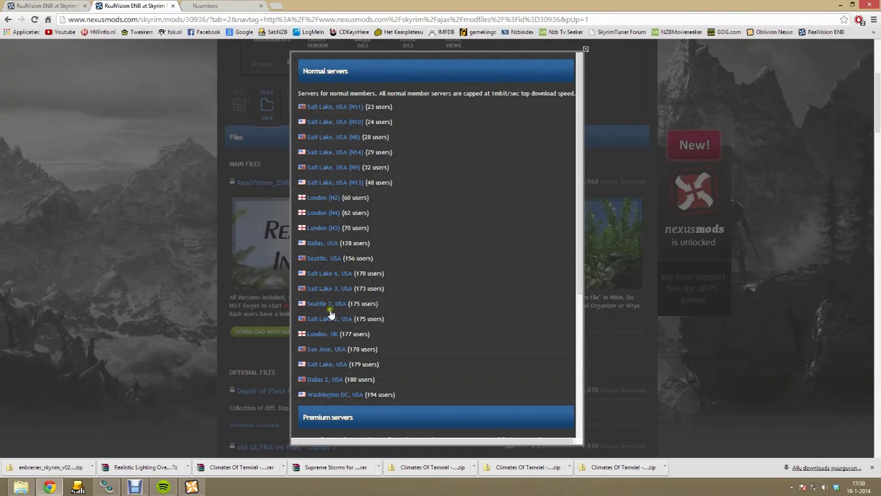
pyautogui.click(320, 228)
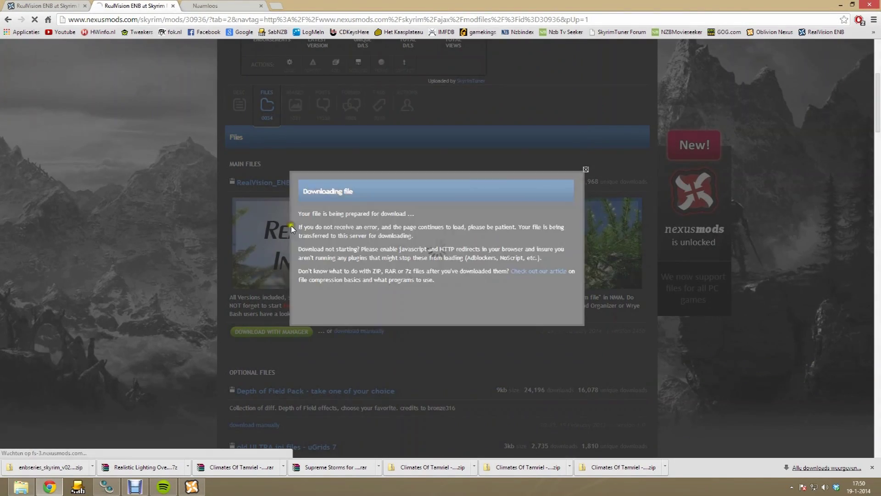
pyautogui.press('Return')
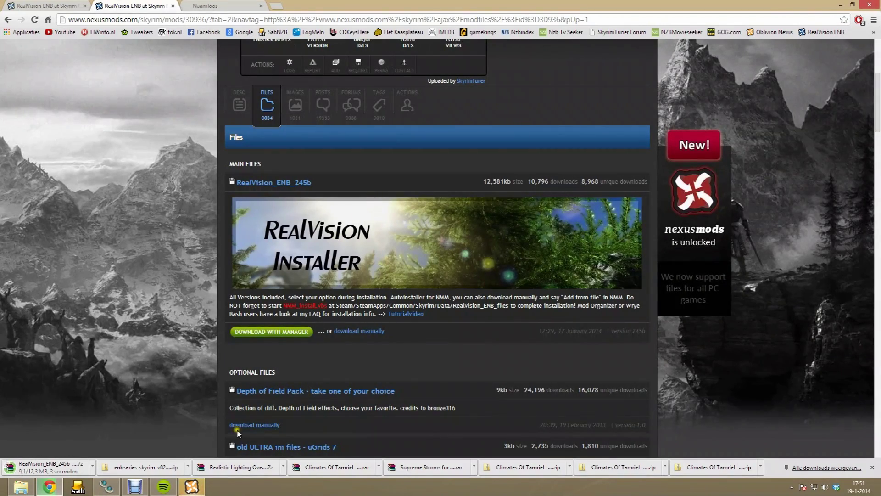
# In Nexus Mod Manager, add the RealVision_ENB_245b-30936-245b.7z archive from the Skyrim Saved Mods folder.
pyautogui.click(193, 486)
pyautogui.click(196, 487)
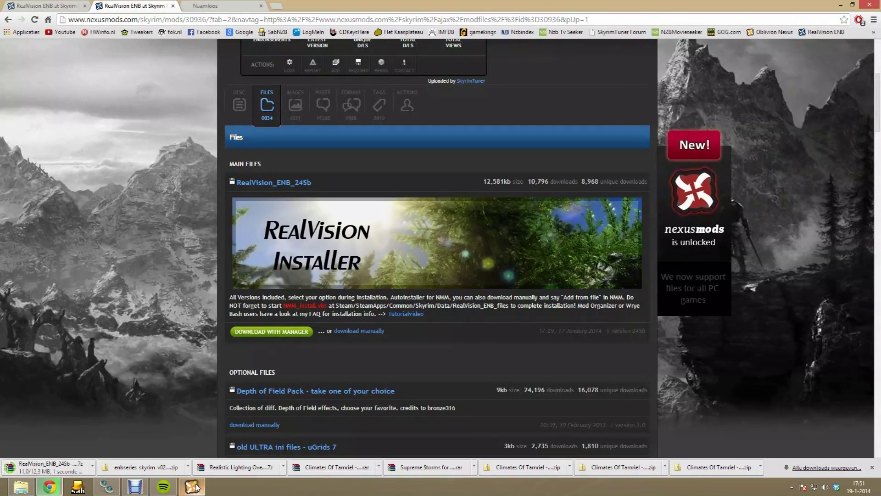
pyautogui.click(192, 487)
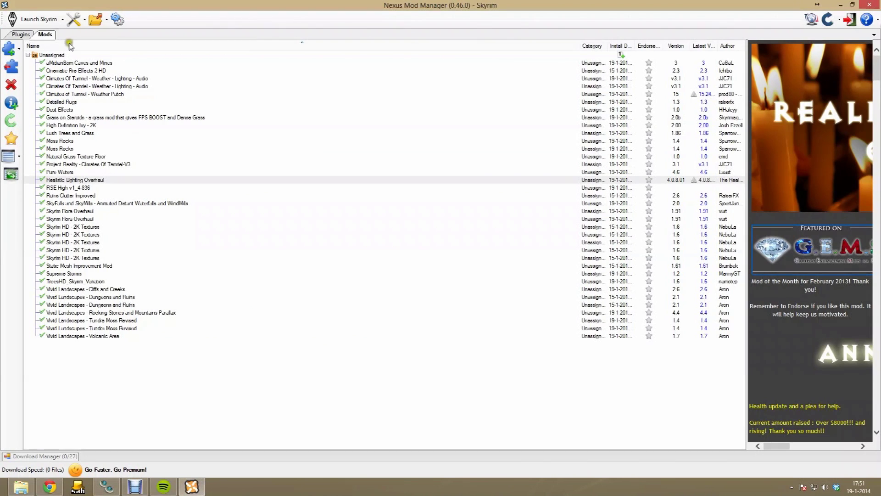
pyautogui.click(9, 48)
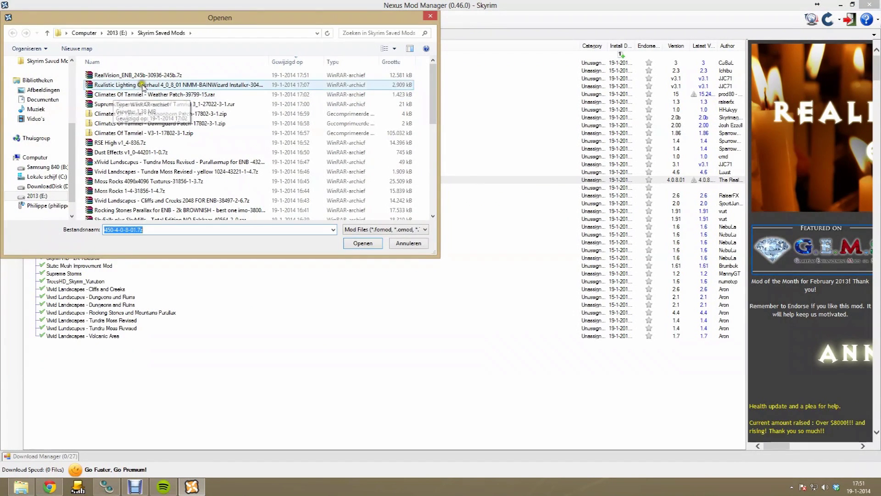
pyautogui.doubleClick(143, 76)
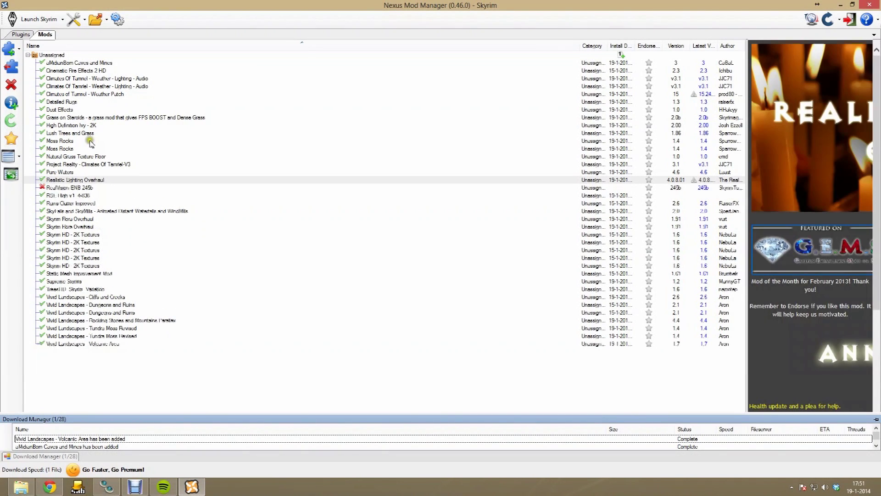
# Activate RealVision ENB 245b with Option A FULL, Realistic Sun, Particle Patch and Subsurface Scattering Patch.
pyautogui.click(12, 67)
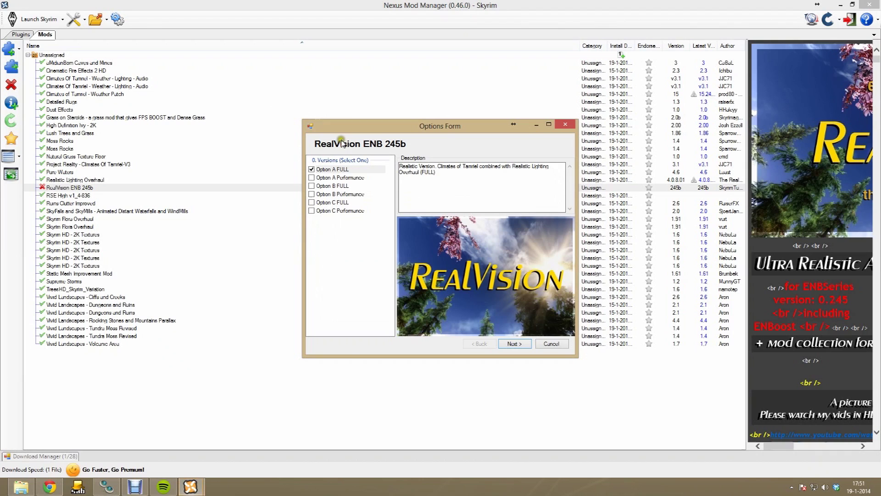
pyautogui.click(343, 170)
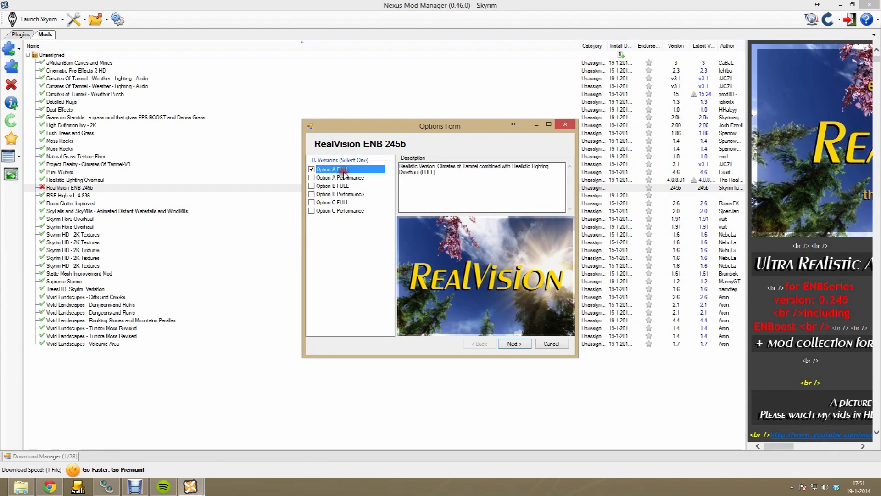
pyautogui.click(513, 343)
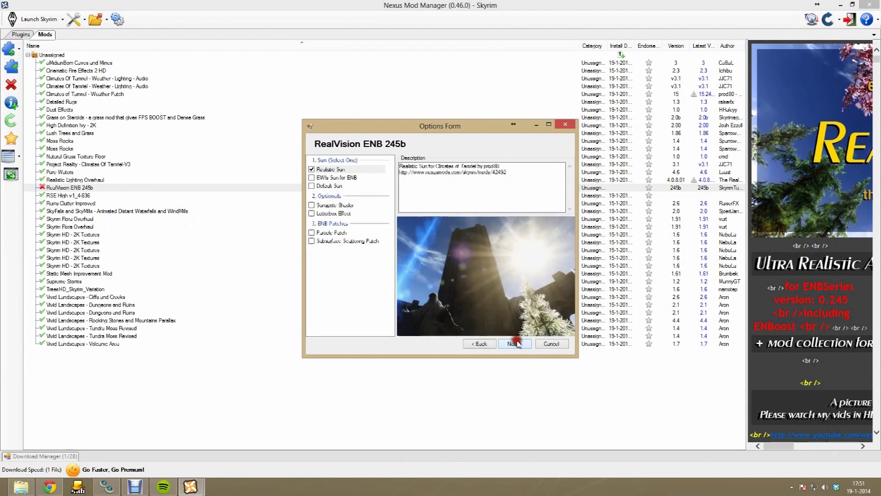
pyautogui.click(333, 233)
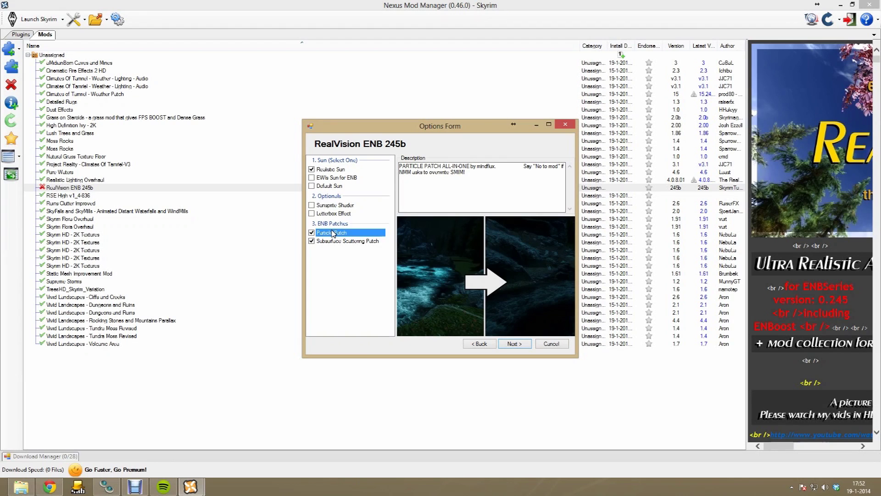
pyautogui.click(514, 342)
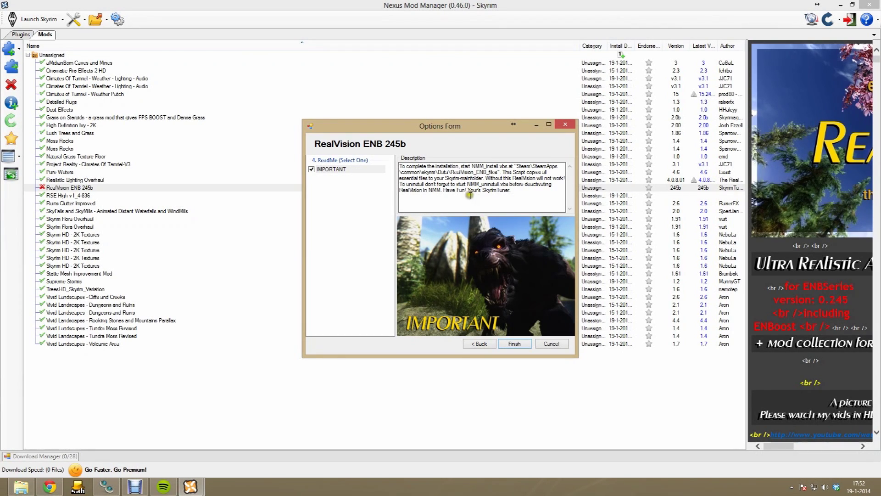
pyautogui.click(522, 347)
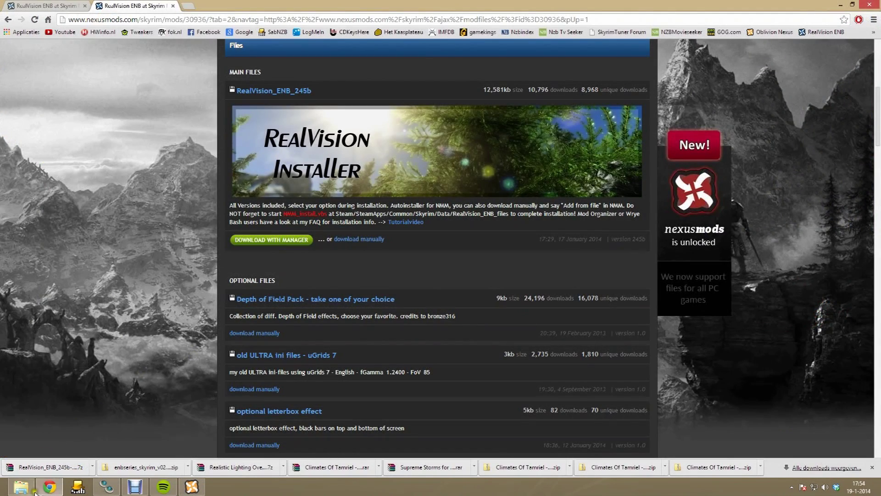
# In File Explorer, run NMM_install.vbs from the Skyrim game folder's Data\RealVision_ENB_files folder and acknowledge its message.
pyautogui.click(21, 487)
pyautogui.click(209, 96)
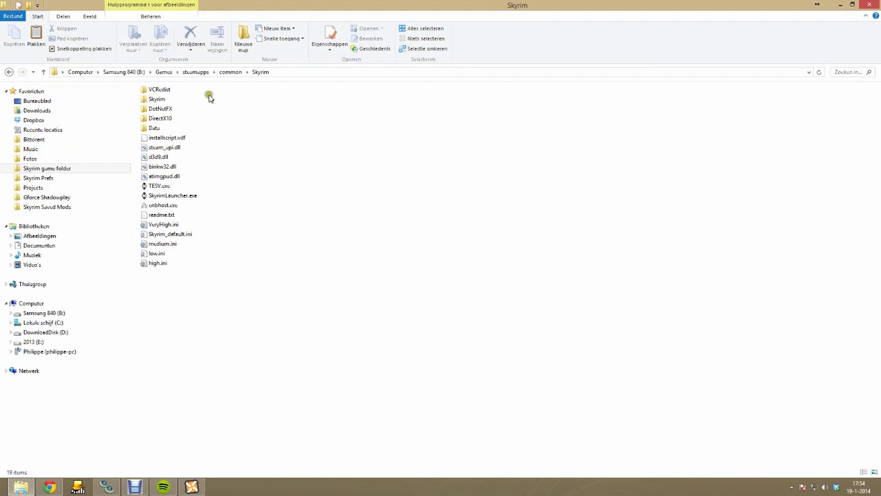
pyautogui.doubleClick(156, 128)
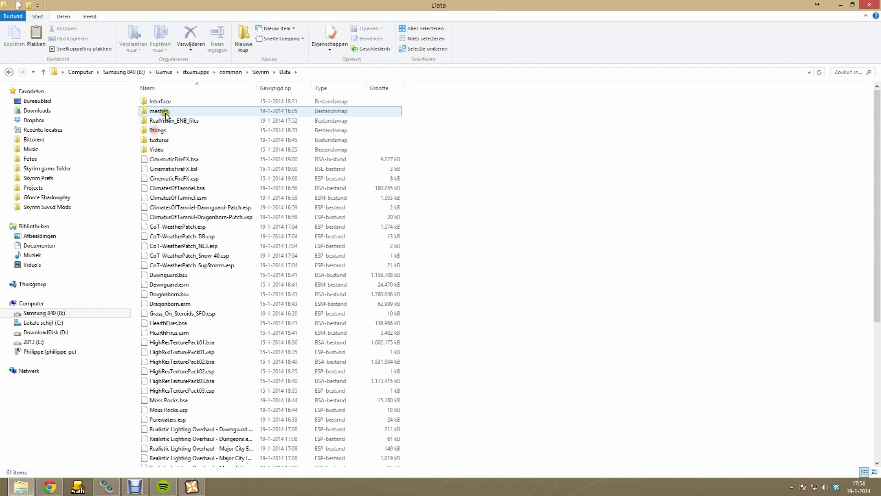
pyautogui.doubleClick(169, 122)
pyautogui.click(185, 267)
pyautogui.click(186, 266)
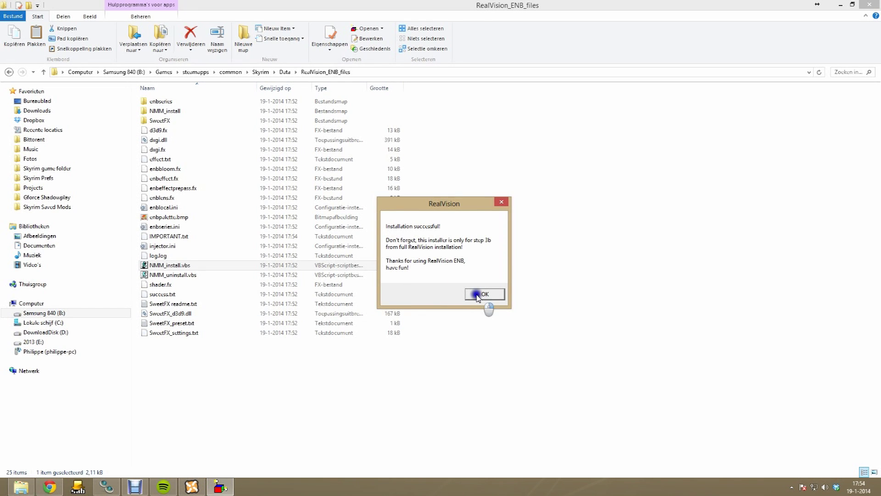
pyautogui.click(477, 295)
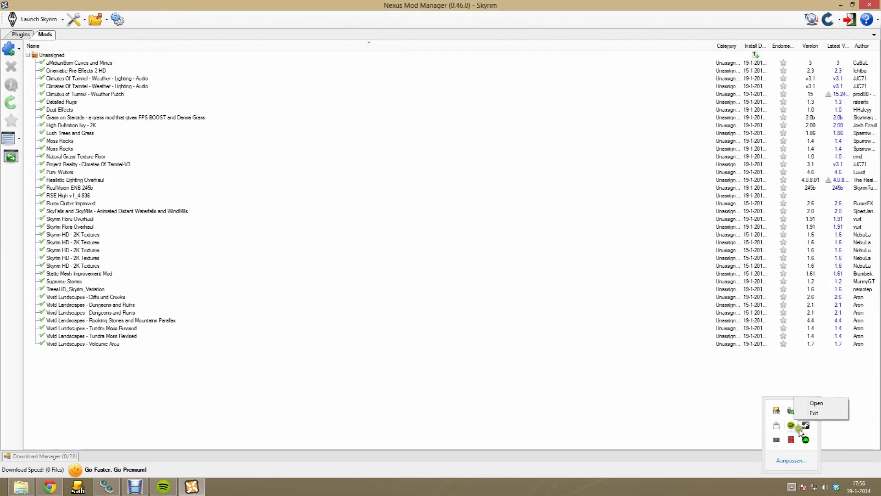
# Open the Steam library, find The Elder Scrolls V: Skyrim by searching for "sk", and launch it.
pyautogui.rightClick(806, 427)
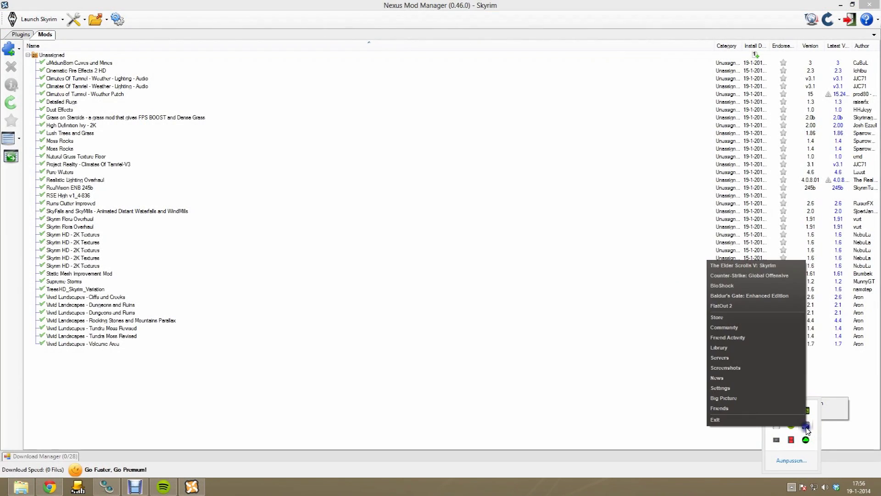
pyautogui.click(743, 347)
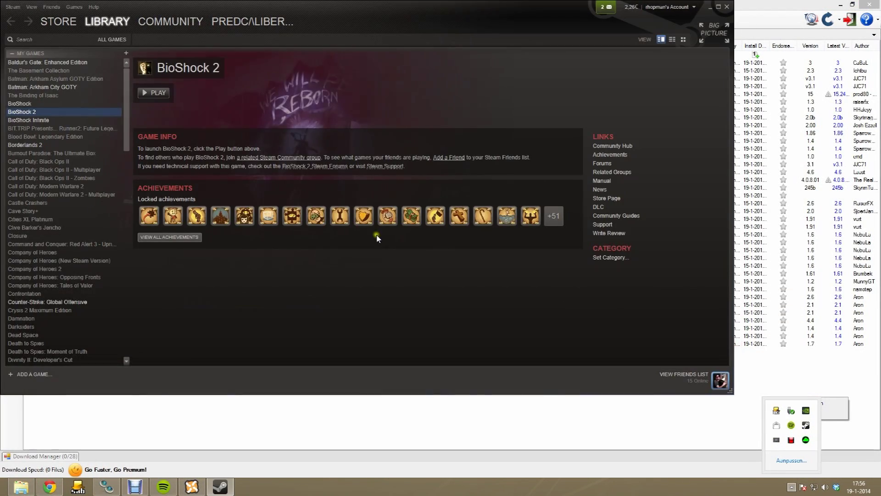
pyautogui.press('c')
pyautogui.scroll(-20, 52, 166)
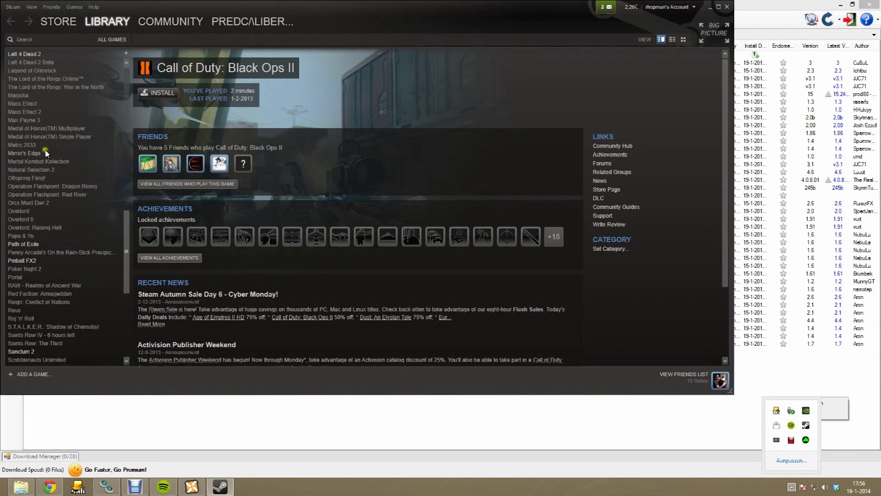
pyautogui.write('e')
pyautogui.press('BackSpace')
pyautogui.write('sk')
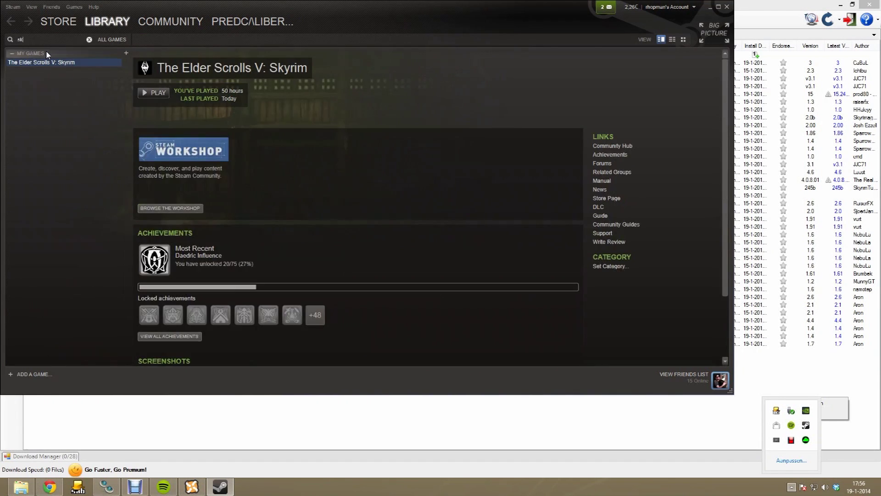
pyautogui.click(146, 97)
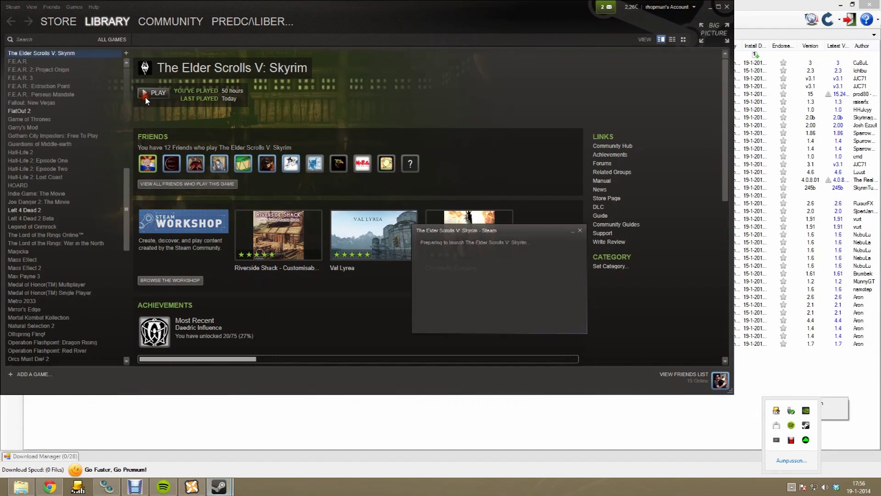
# Open the Skyrim launcher's options and check the Antialiasing and Anisotropic Filtering settings.
pyautogui.click(582, 226)
pyautogui.click(434, 226)
pyautogui.click(430, 229)
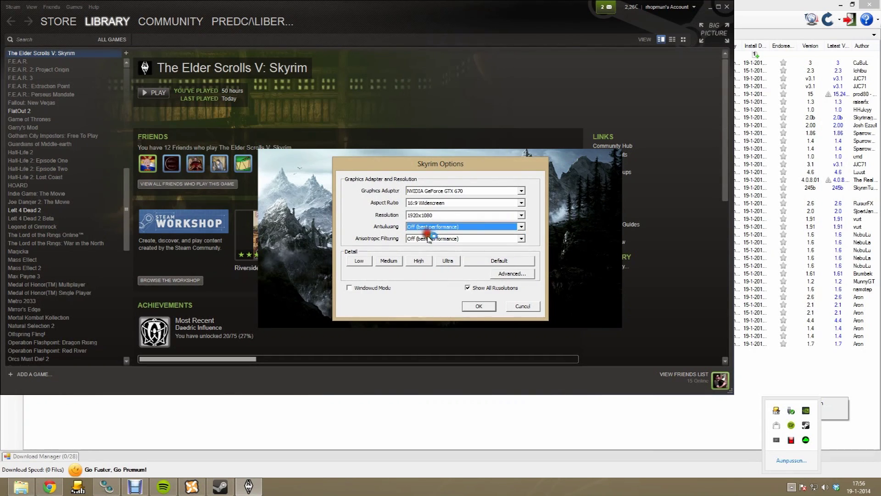
pyautogui.click(429, 239)
pyautogui.click(430, 243)
# Review the launcher's advanced Detail and View Distance options, cancel the options and exit the launcher.
pyautogui.click(511, 273)
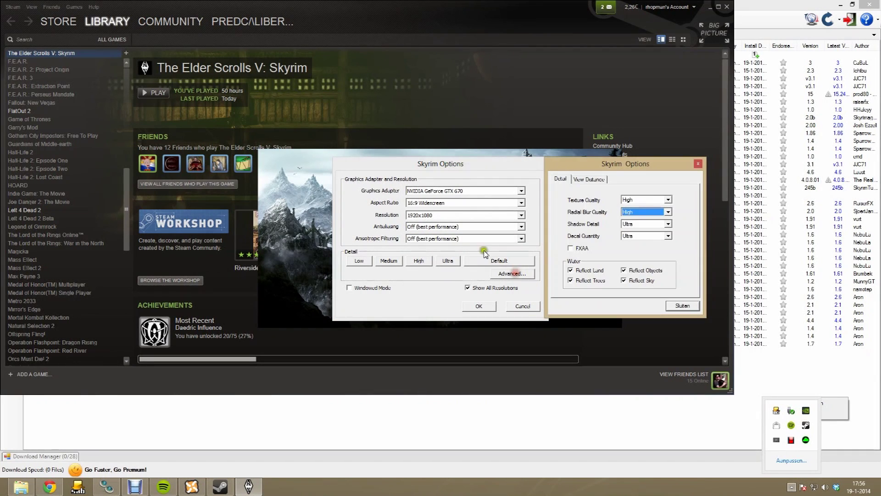
pyautogui.click(589, 179)
pyautogui.click(682, 305)
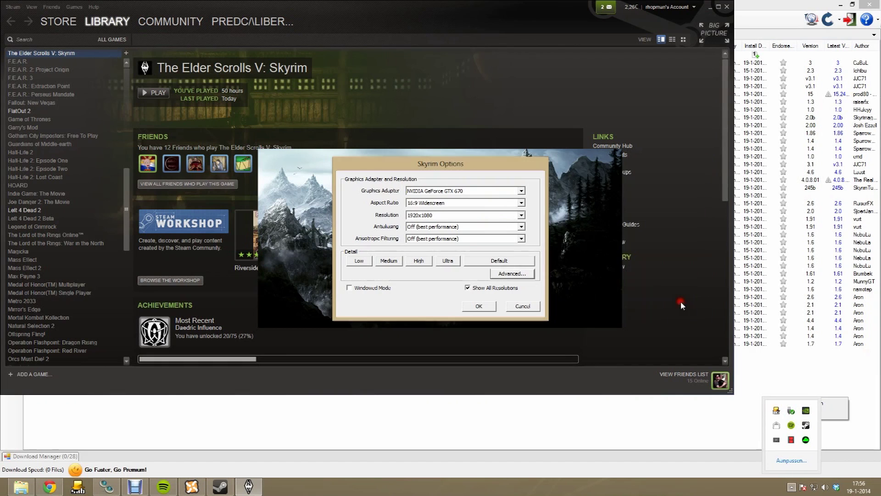
pyautogui.click(523, 306)
pyautogui.click(584, 291)
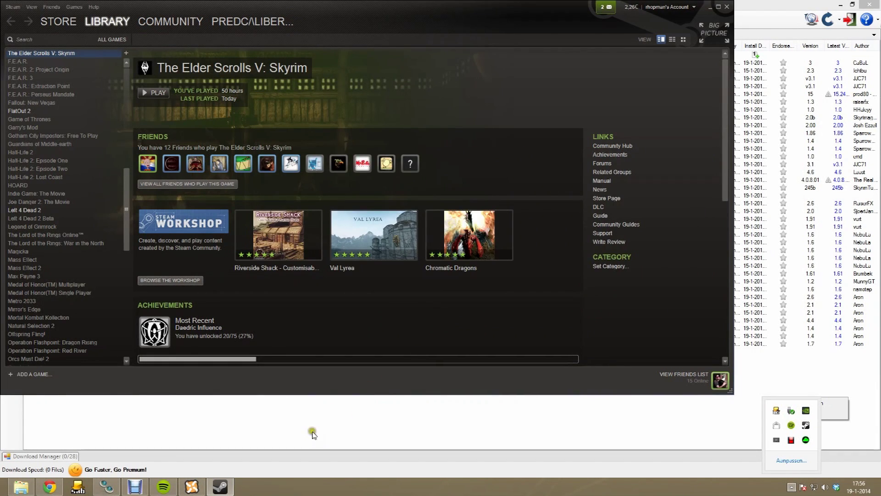
# Open NVIDIA GeForce Experience, view the settings listed for The Elder Scrolls V: Skyrim, and close it.
pyautogui.click(303, 430)
pyautogui.hotkey('alt', 'Tab')
pyautogui.click(665, 426)
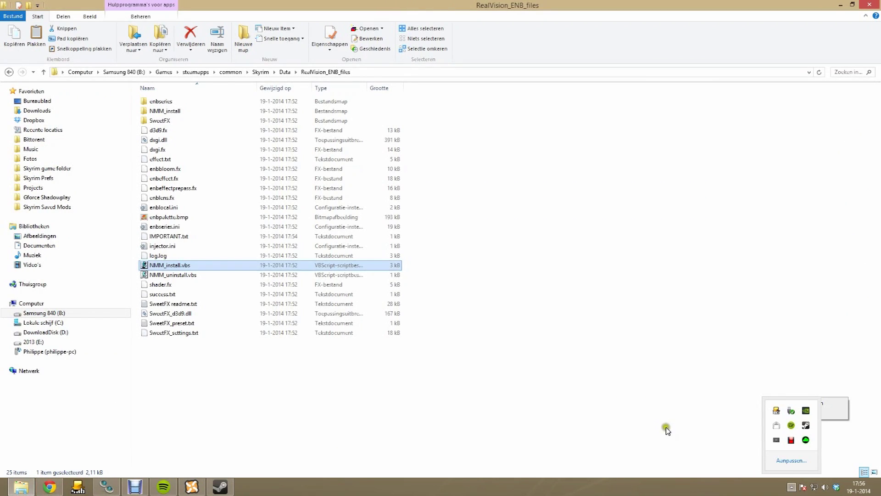
pyautogui.rightClick(807, 409)
pyautogui.click(742, 385)
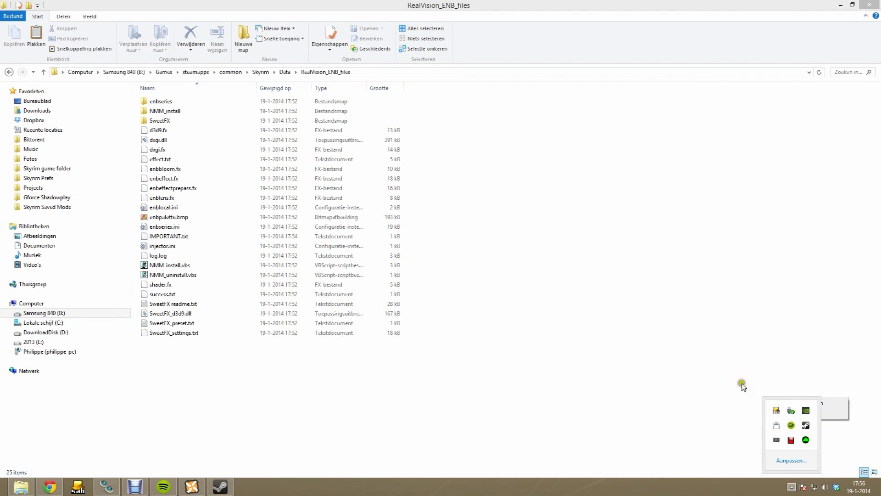
pyautogui.rightClick(806, 409)
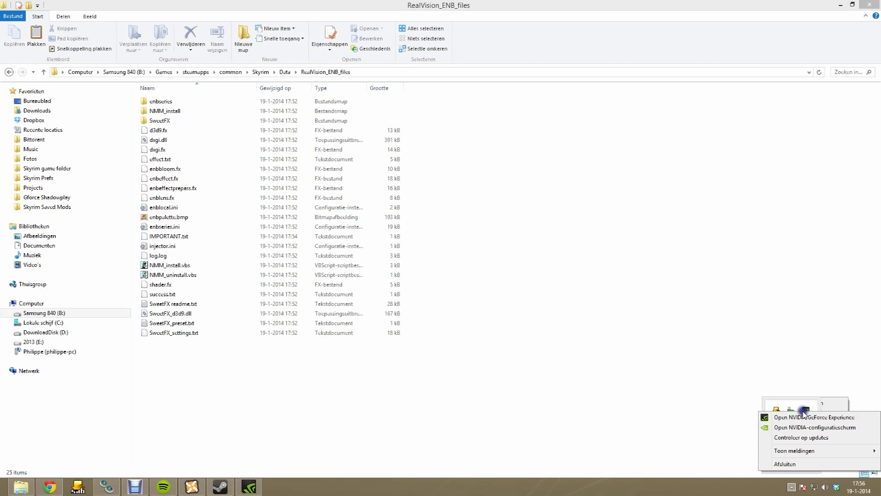
pyautogui.click(783, 411)
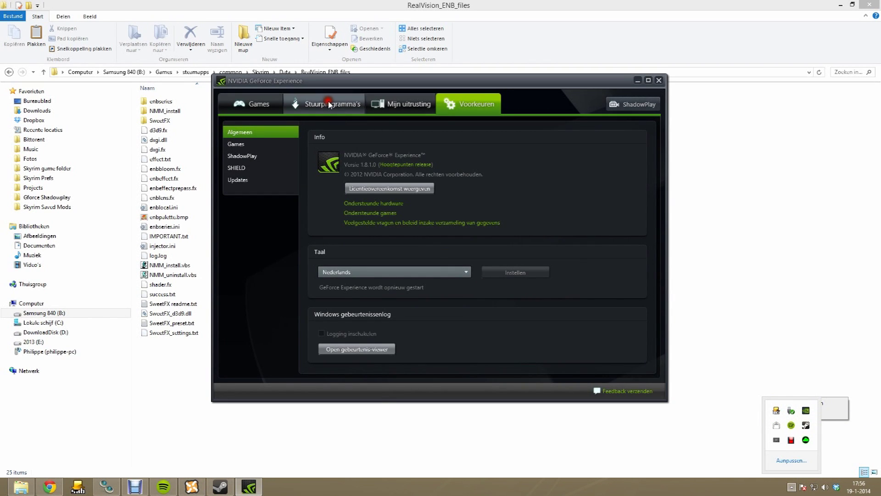
pyautogui.click(328, 102)
pyautogui.click(255, 97)
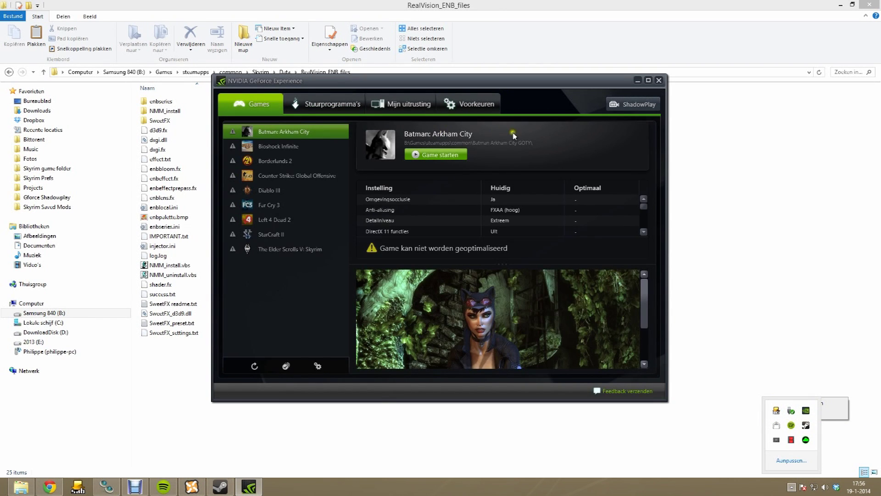
pyautogui.click(296, 250)
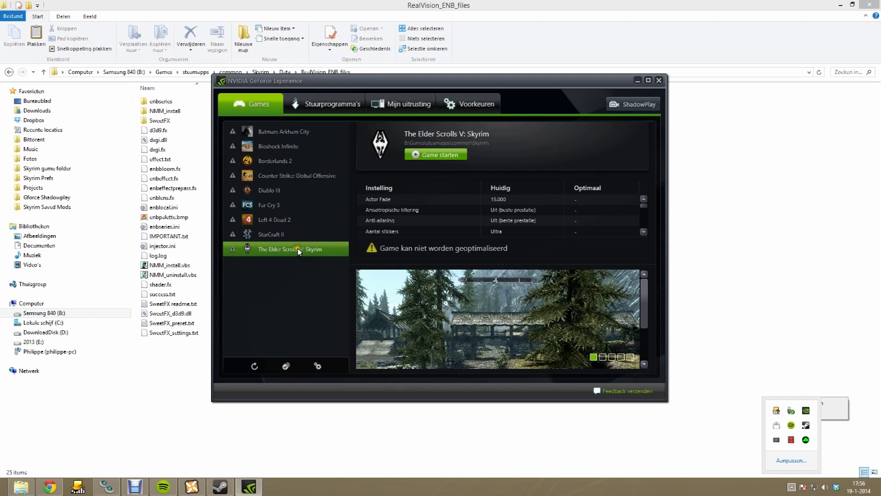
pyautogui.click(660, 80)
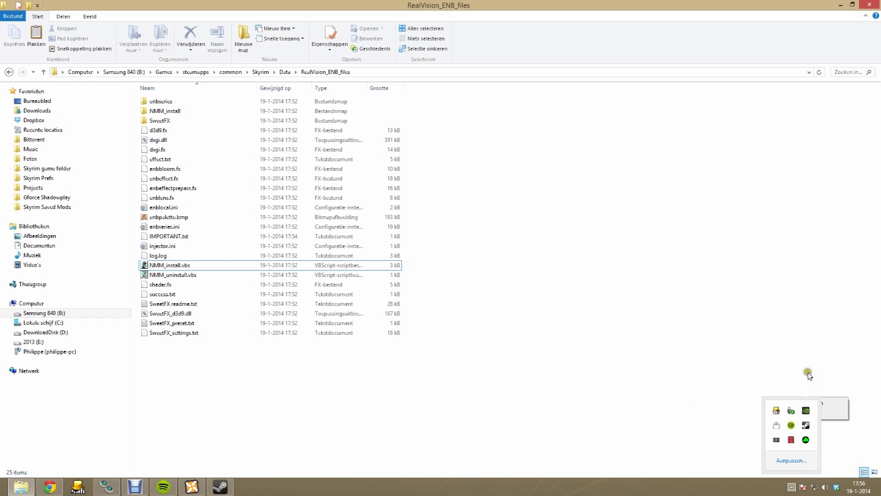
# In Chrome, close the RealVision ENB files page and open the linked Ewis High ini and prefs files page in a new tab.
pyautogui.click(134, 486)
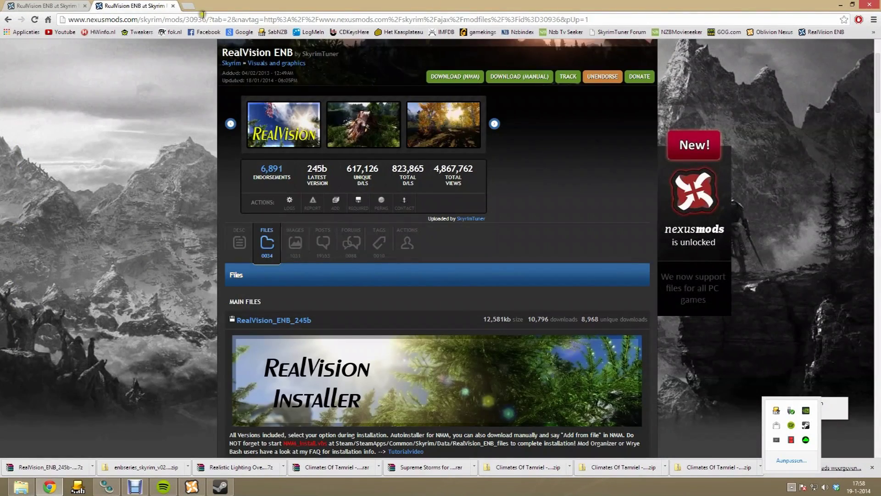
pyautogui.click(173, 6)
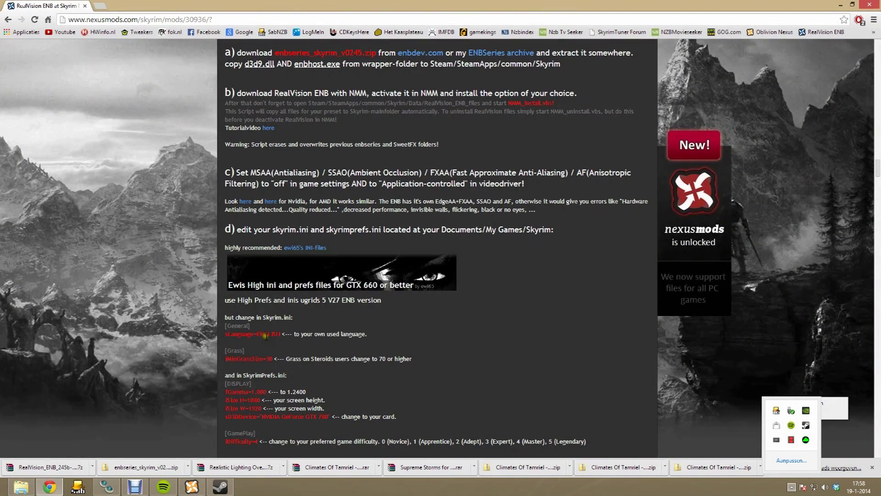
pyautogui.rightClick(306, 282)
pyautogui.click(324, 287)
pyautogui.click(123, 4)
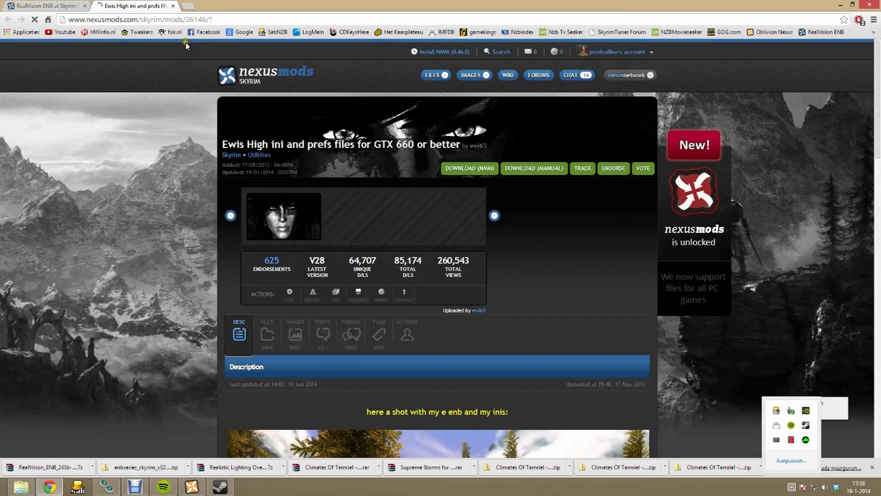
# Manually download High Prefs and inis ugrids 5 V28 ENB version from the London (N3) server.
pyautogui.scroll(-3, 482, 173)
pyautogui.scroll(3, 482, 173)
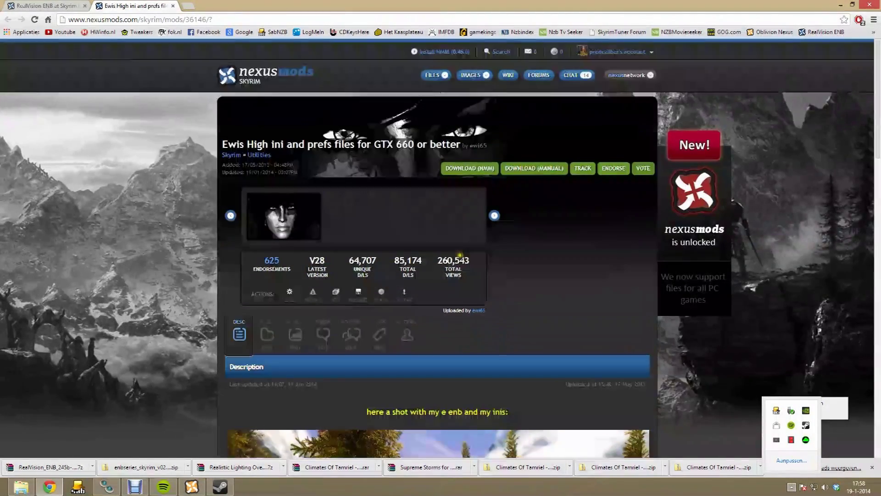
pyautogui.click(529, 170)
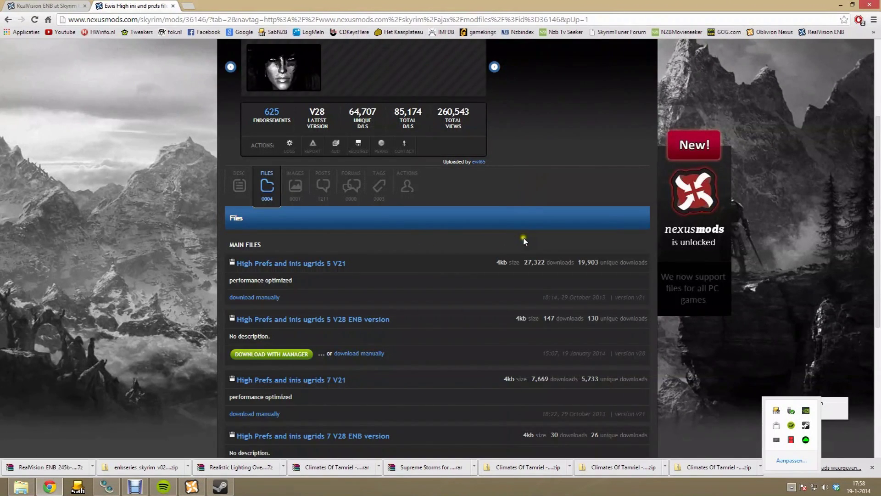
pyautogui.scroll(-1, 524, 240)
pyautogui.click(354, 306)
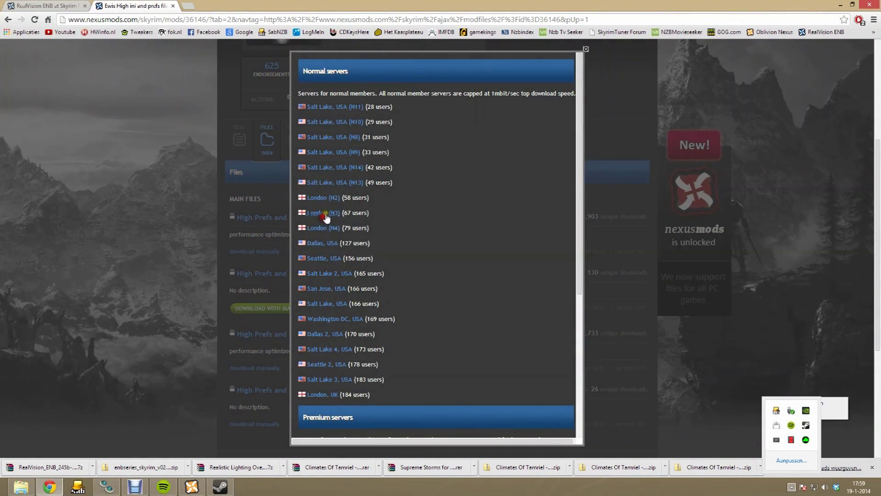
pyautogui.click(327, 216)
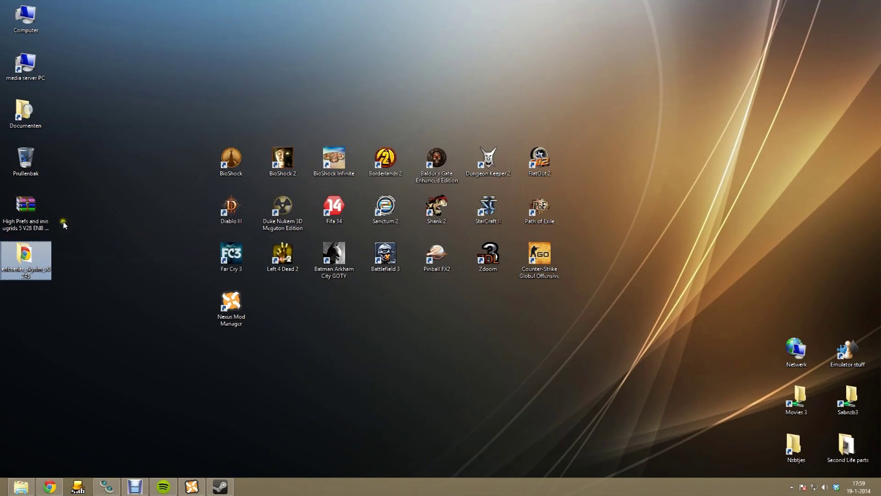
# Extract the High Prefs and inis archive into its own folder on the desktop and delete the archive and the enbseries_skyrim item.
pyautogui.click(25, 206)
pyautogui.rightClick(22, 216)
pyautogui.click(33, 210)
pyautogui.rightClick(33, 211)
pyautogui.click(81, 245)
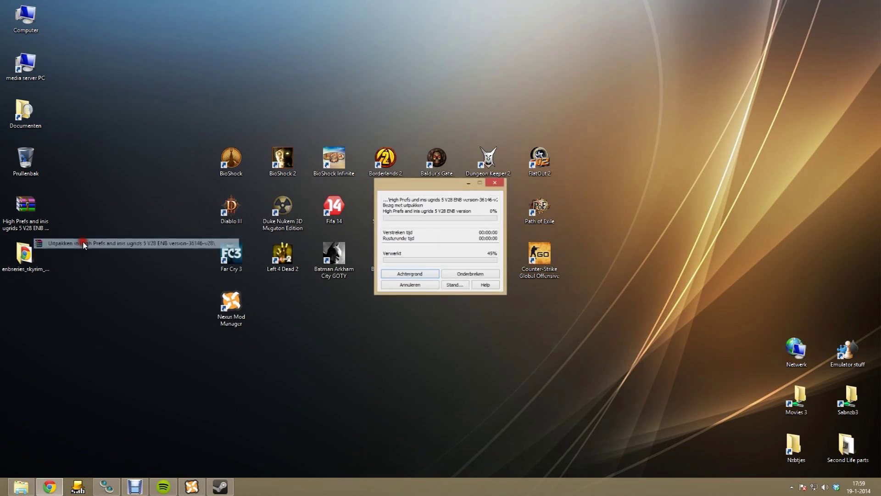
pyautogui.moveTo(74, 211); pyautogui.dragTo(19, 266)
pyautogui.press('Delete')
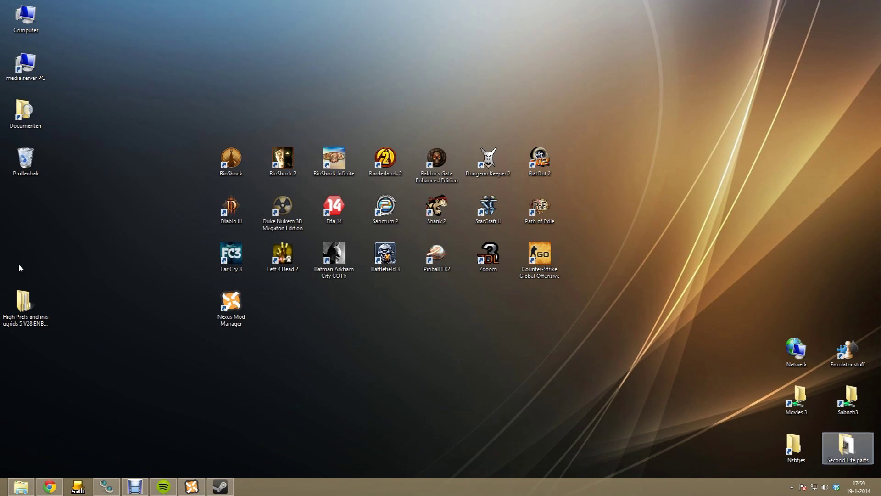
# Create a folder named BACKUP OLD FILES in Documents\my games\skyrim.
pyautogui.click(25, 305)
pyautogui.hotkey('alt', 'Tab')
pyautogui.click(253, 197)
pyautogui.rightClick(254, 198)
pyautogui.moveTo(310, 295)
pyautogui.click(408, 306)
pyautogui.write('BACKUP OLD FILES')
pyautogui.press('Return')
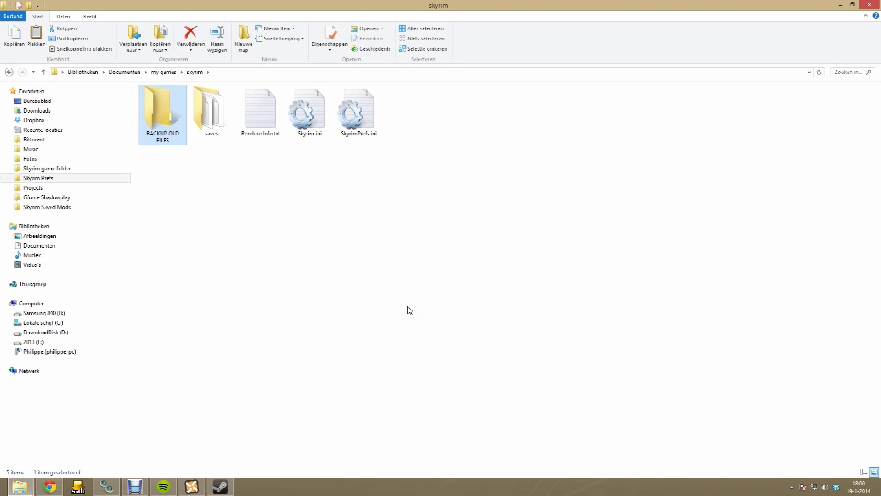
pyautogui.click(509, 204)
# Open the extracted High Prefs and inis ugrids 5 V28 ENB version folder and select both Skyrim.ini and SkyrimPrefs.ini for copying.
pyautogui.click(20, 486)
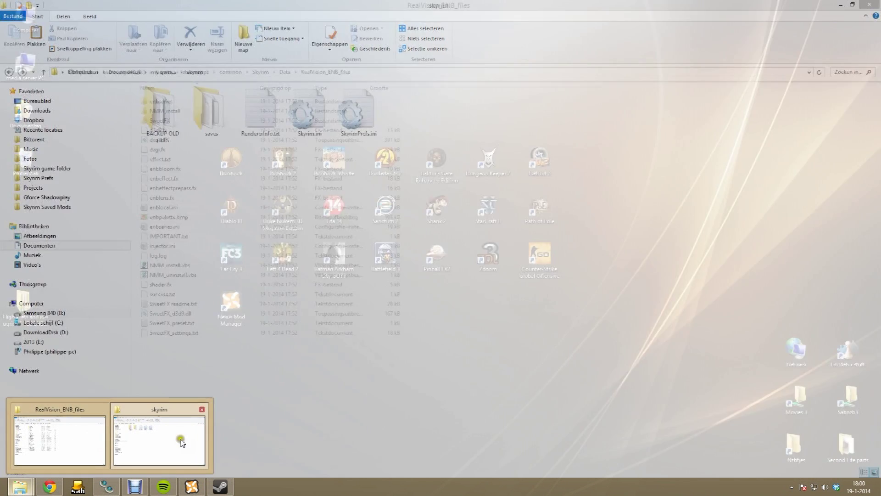
pyautogui.click(177, 441)
pyautogui.press('super+d')
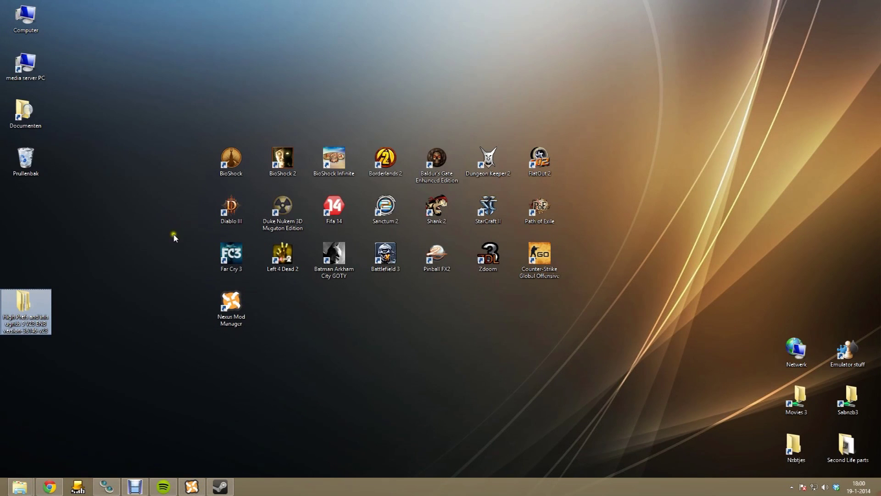
pyautogui.doubleClick(27, 309)
pyautogui.doubleClick(203, 102)
pyautogui.hotkey('ctrl', 'a')
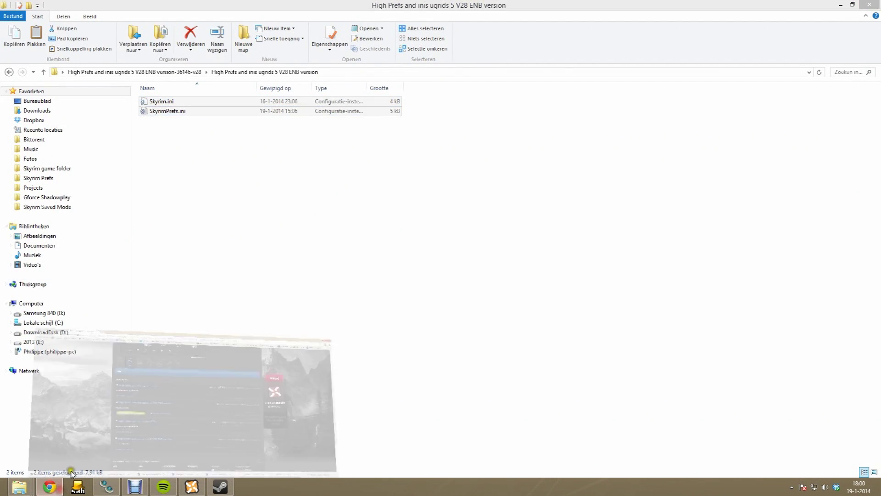
# Paste the two ini files into Documents\my games\skyrim, replacing the files with the same names.
pyautogui.click(59, 487)
pyautogui.click(18, 487)
pyautogui.moveTo(18, 489)
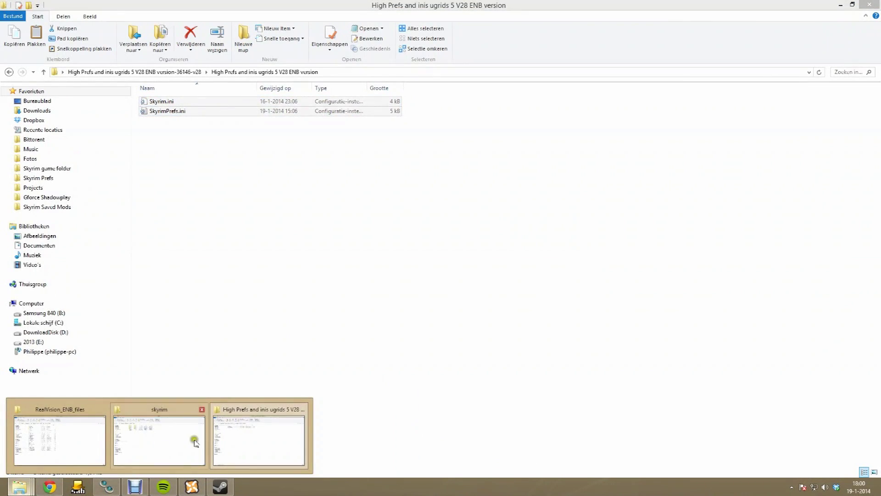
pyautogui.click(172, 437)
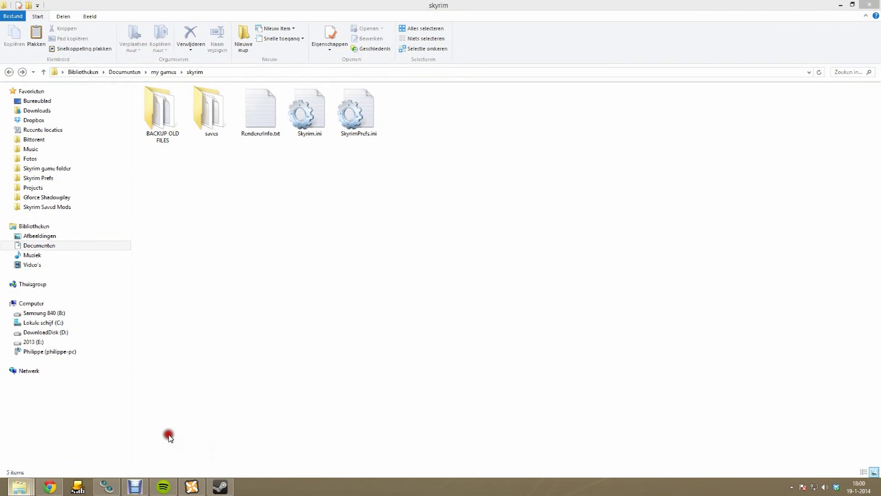
pyautogui.click(379, 279)
pyautogui.hotkey('ctrl', 'v')
pyautogui.click(212, 174)
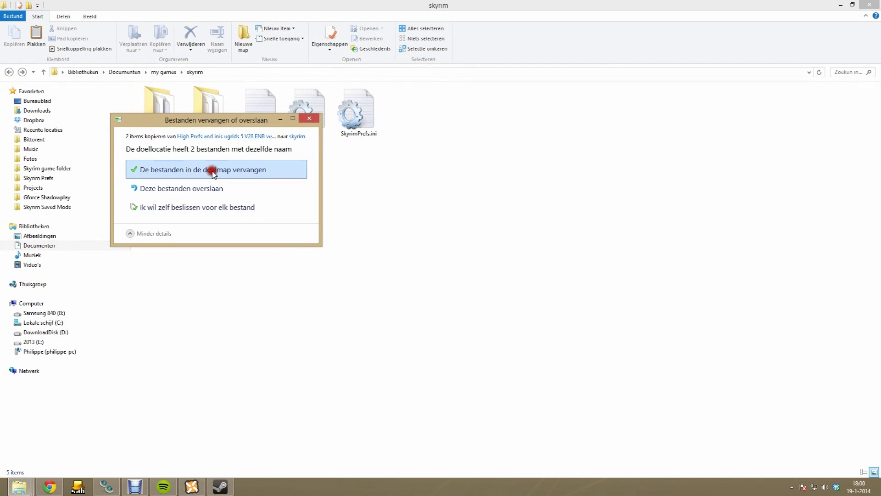
pyautogui.click(397, 201)
# Open Skyrim.ini from the my games\skyrim folder and search it for "Slanguage".
pyautogui.click(48, 488)
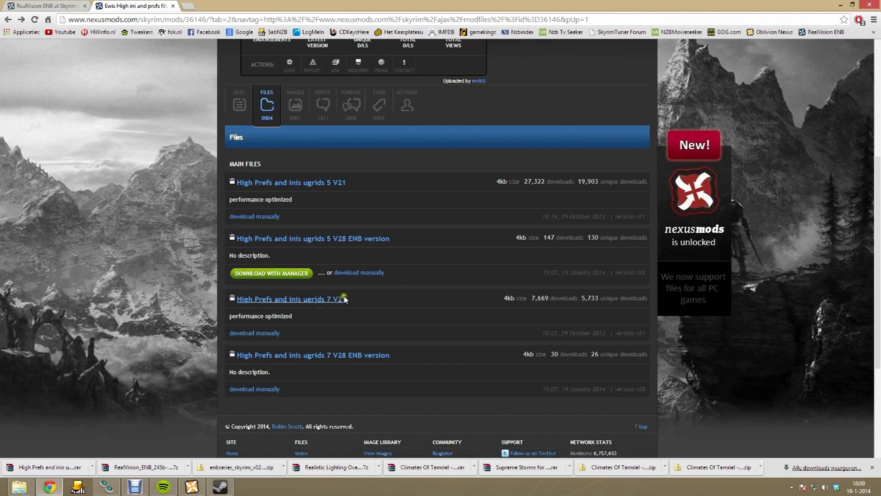
pyautogui.scroll(3, 326, 185)
pyautogui.scroll(-6, 350, 255)
pyautogui.scroll(2, 268, 238)
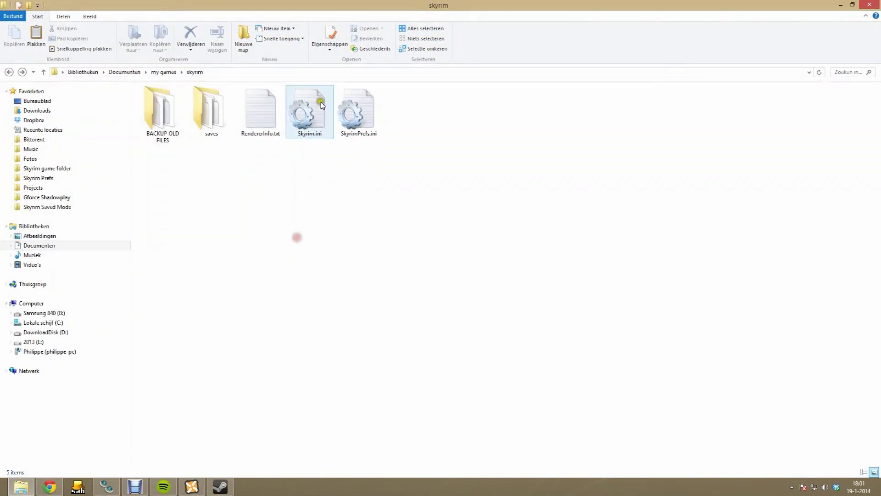
pyautogui.press('Return')
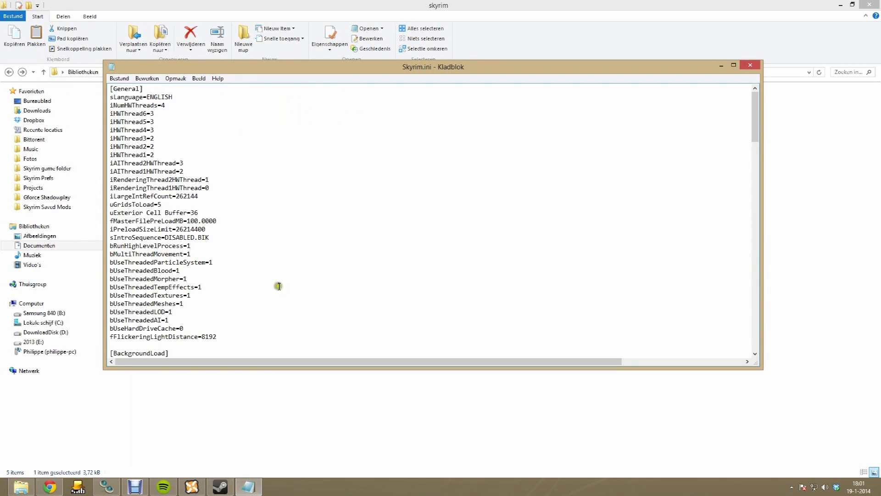
pyautogui.hotkey('ctrl', 'f')
pyautogui.write('sI')
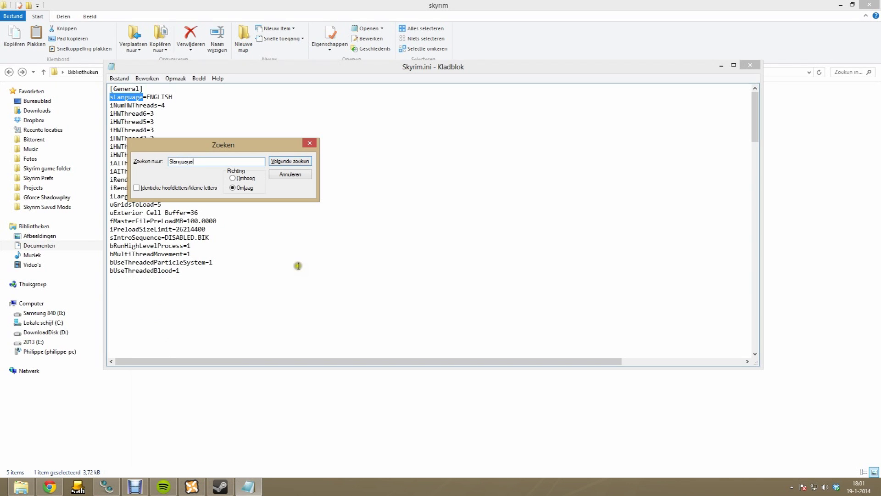
pyautogui.press('Escape')
# Check the ini instructions on the mod page, and search Skyrim.ini for "grass" up to the [Grass] section.
pyautogui.click(50, 487)
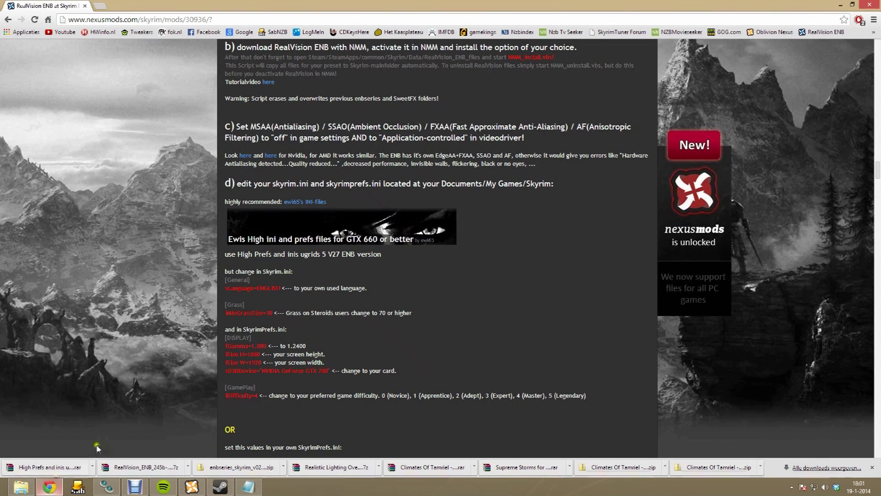
pyautogui.click(248, 486)
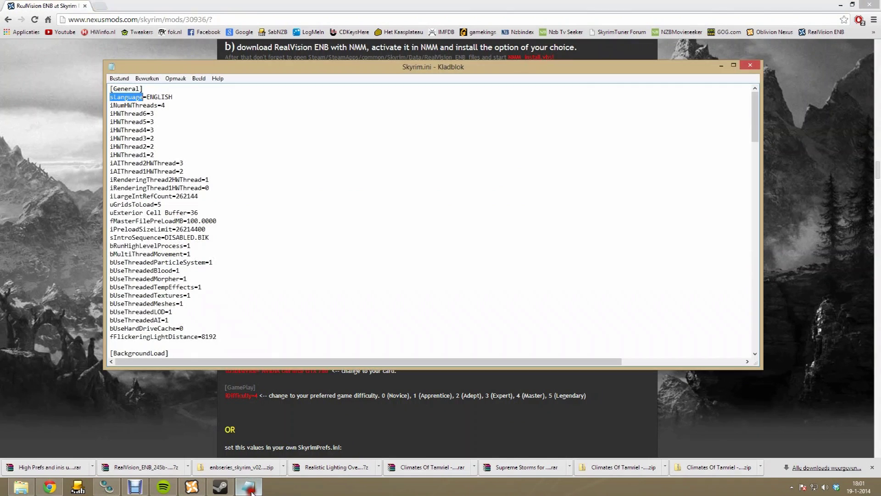
pyautogui.hotkey('ctrl', 'f')
pyautogui.write('grass')
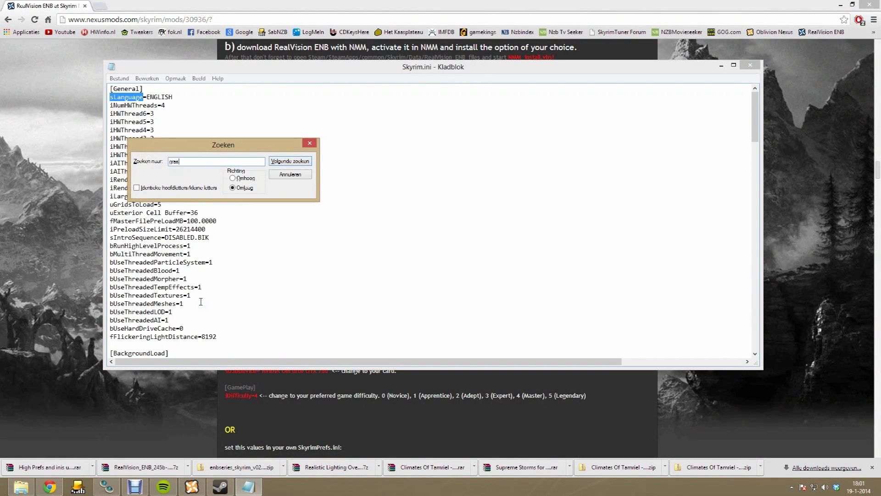
pyautogui.press('Return')
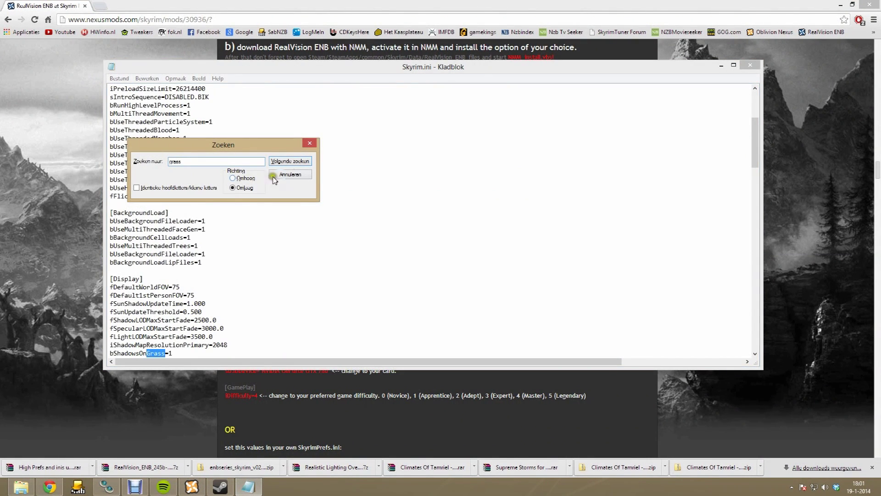
pyautogui.click(284, 161)
pyautogui.click(290, 163)
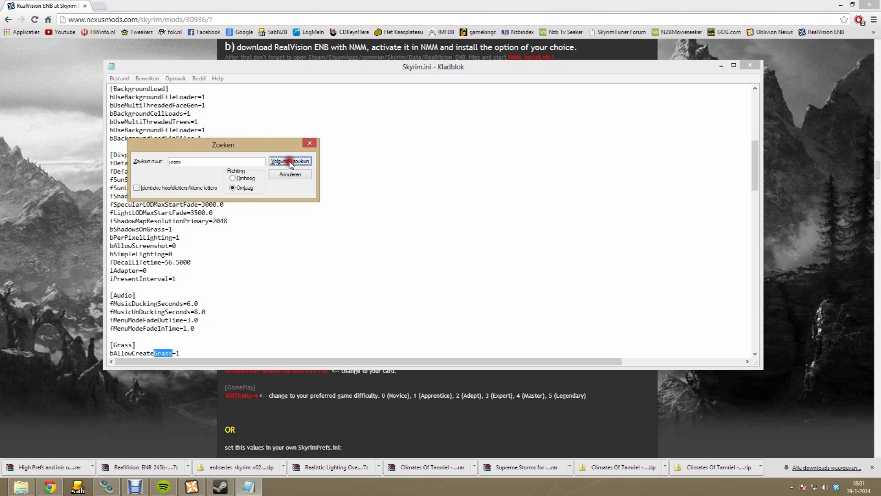
pyautogui.click(310, 144)
# Set iMinGrassSize to 75 in the [Grass] section, save Skyrim.ini and close it.
pyautogui.scroll(-3, 231, 290)
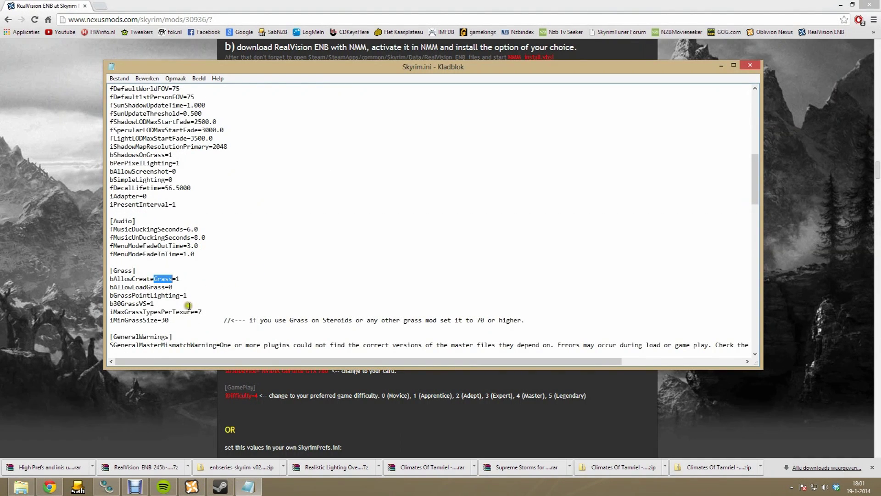
pyautogui.click(177, 320)
pyautogui.rightClick(223, 331)
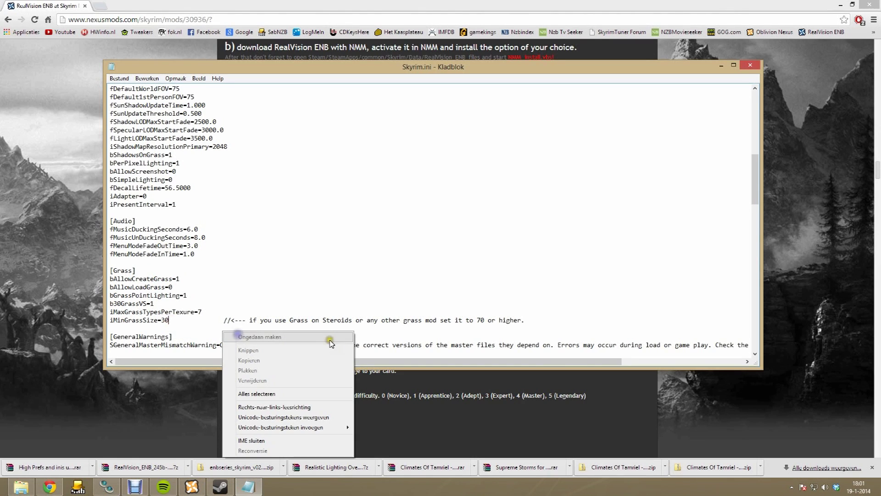
pyautogui.click(174, 321)
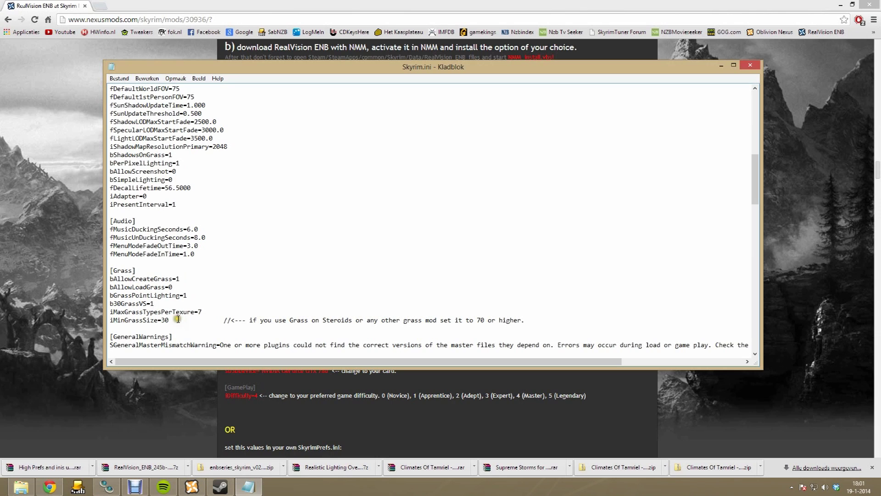
pyautogui.press('BackSpace')
pyautogui.press('BackSpace')
pyautogui.write('75')
pyautogui.click(118, 78)
pyautogui.click(131, 107)
pyautogui.click(754, 70)
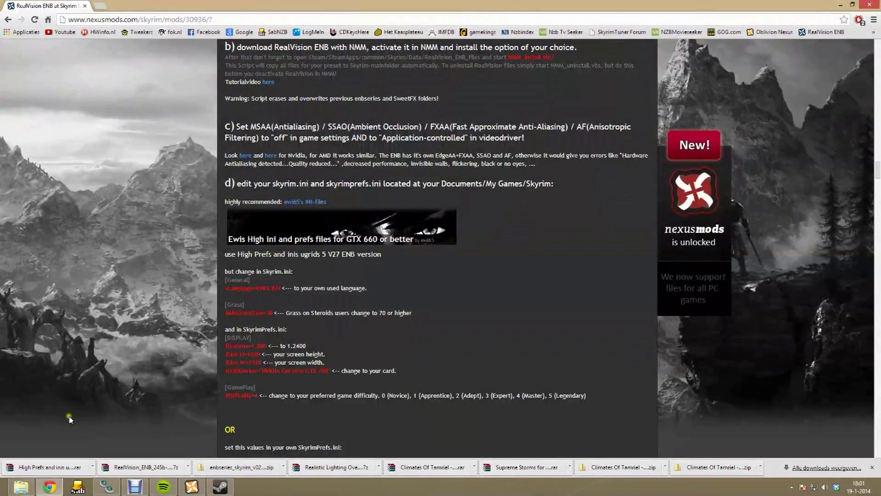
# Open SkyrimPrefs.ini from the skyrim folder, find its [Display] section and place the window beside the web page's instructions.
pyautogui.click(21, 486)
pyautogui.doubleClick(360, 114)
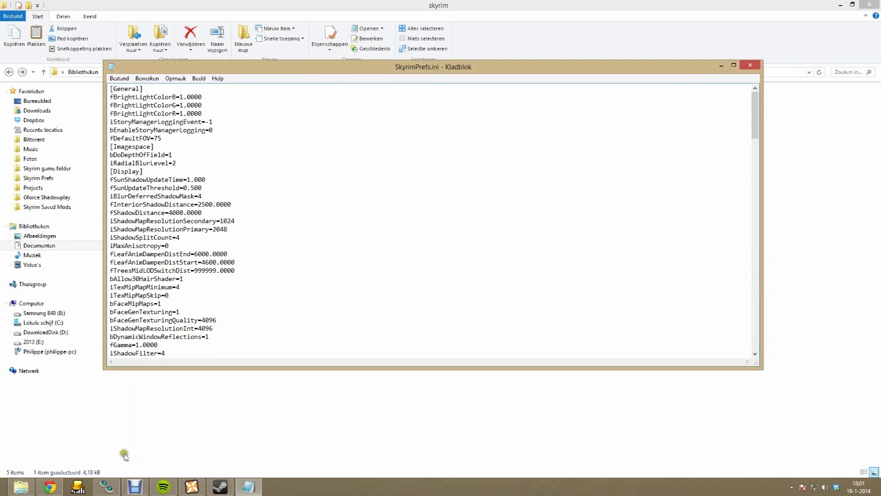
pyautogui.click(49, 486)
pyautogui.scroll(-1, 256, 378)
pyautogui.hotkey('alt', 'Tab')
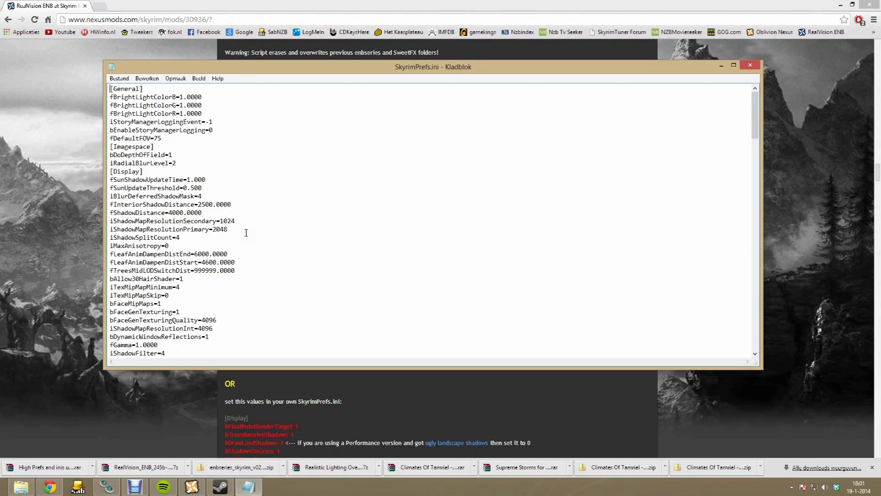
pyautogui.hotkey('ctrl', 'f')
pyautogui.write('display')
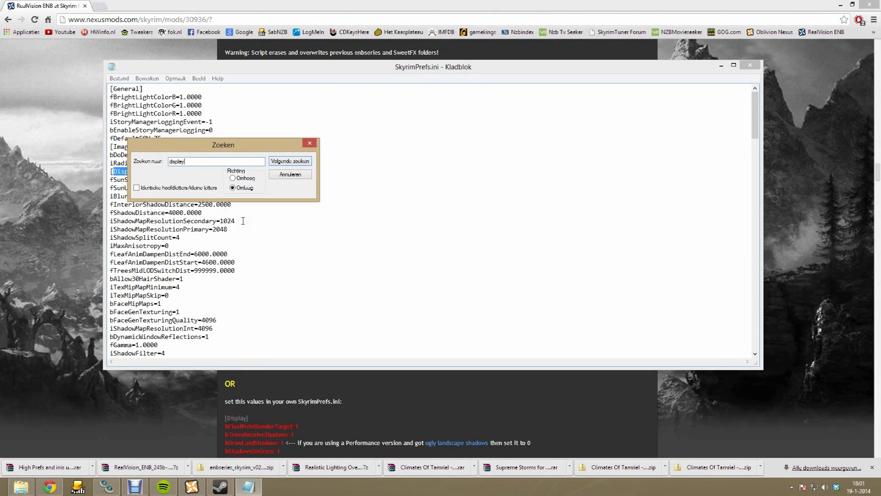
pyautogui.click(308, 142)
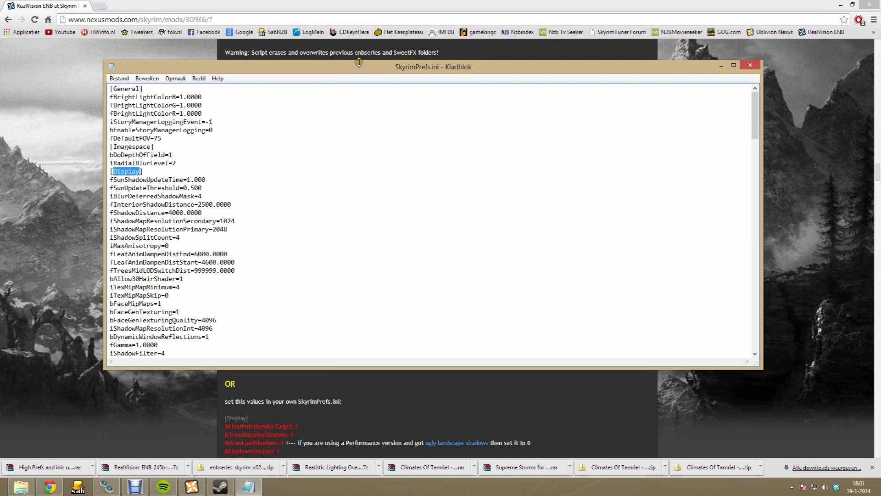
pyautogui.moveTo(363, 67); pyautogui.dragTo(633, 55)
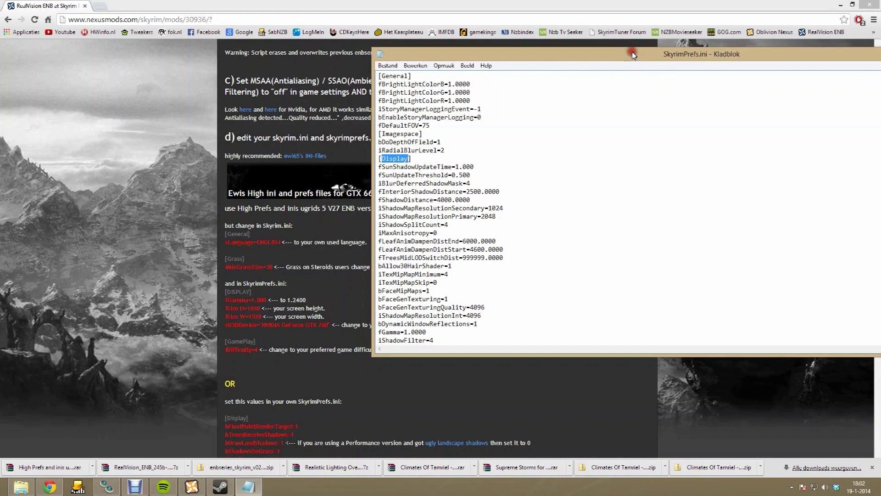
# Set fGamma to 1.2400 in the [Display] section of SkyrimPrefs.ini.
pyautogui.click(420, 248)
pyautogui.click(419, 331)
pyautogui.click(498, 331)
# Check the iSize H and iSize W screen dimensions, and set sD3DDevice to "NVIDIA GeForce GTX 670".
pyautogui.scroll(-3, 473, 333)
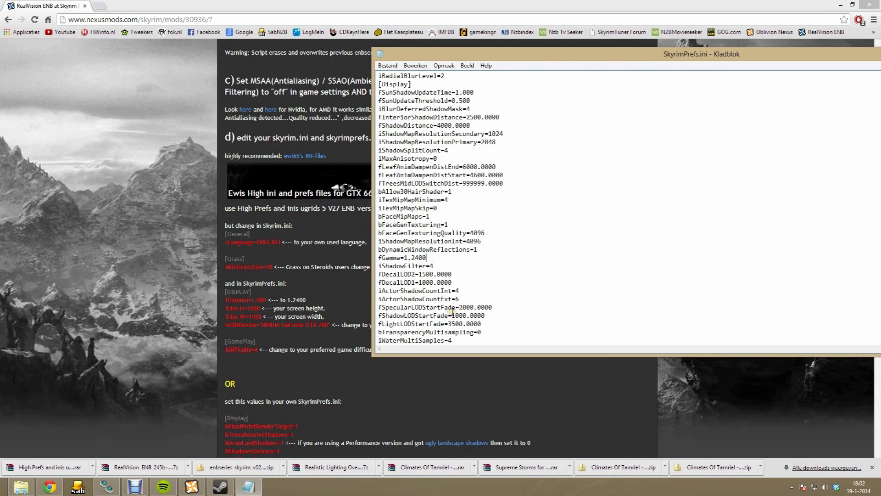
pyautogui.scroll(-3, 450, 311)
pyautogui.scroll(-1, 440, 308)
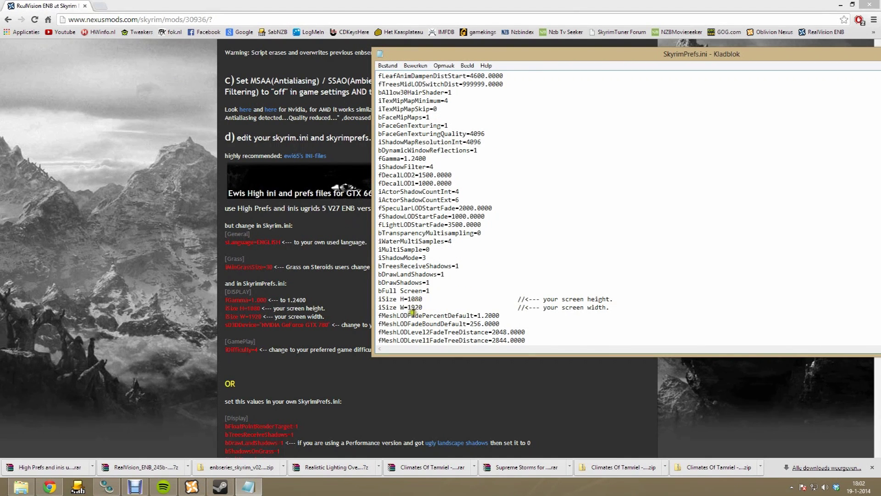
pyautogui.scroll(-3, 422, 310)
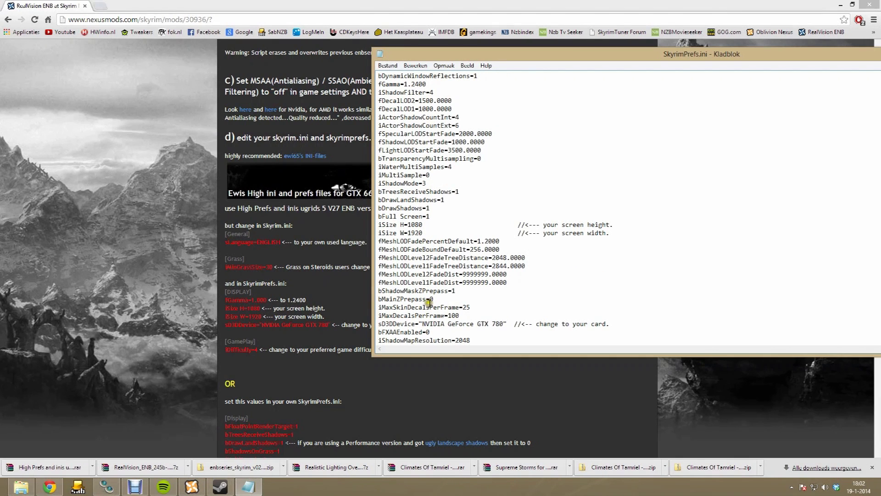
pyautogui.click(497, 322)
pyautogui.press('BackSpace')
pyautogui.press('BackSpace')
pyautogui.write('68')
pyautogui.click(445, 239)
# Search SkyrimPrefs.ini for "gameplay" and check the iDifficulty setting in that section.
pyautogui.scroll(-6, 447, 234)
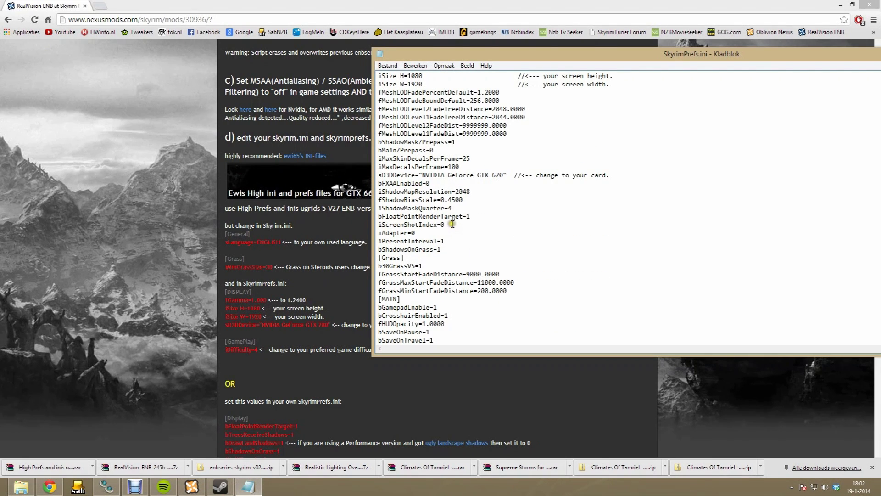
pyautogui.hotkey('ctrl', 'f')
pyautogui.write('ga')
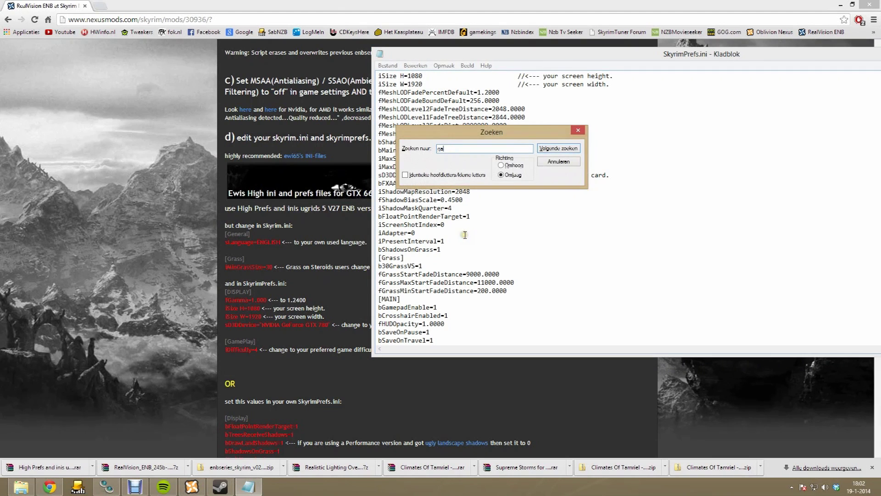
pyautogui.write('meplay')
pyautogui.press('Return')
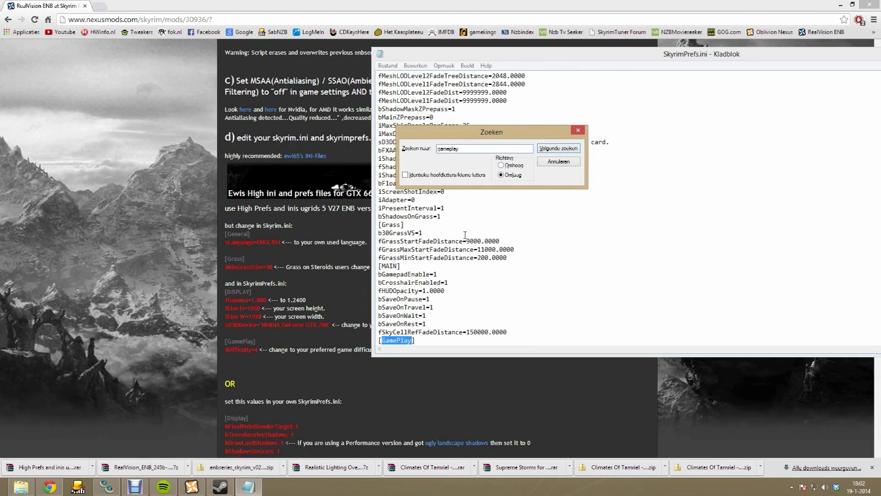
pyautogui.press('Escape')
pyautogui.click(489, 298)
pyautogui.scroll(-2, 490, 310)
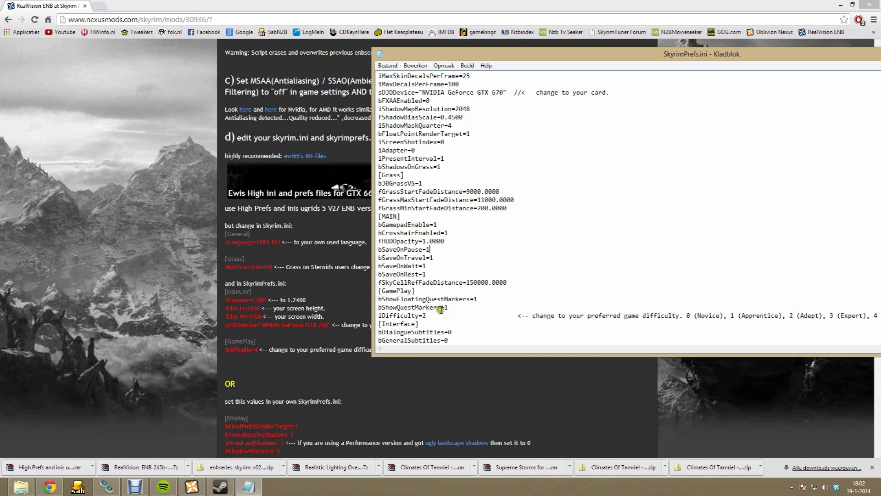
pyautogui.scroll(-1, 464, 321)
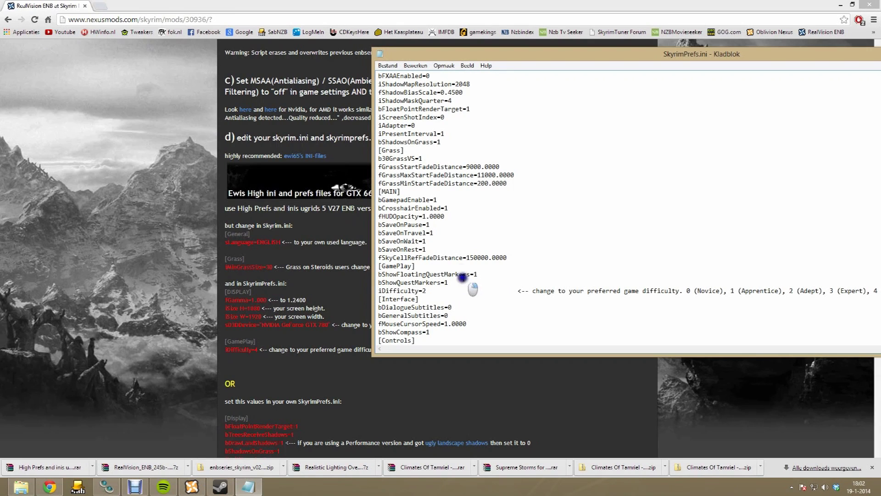
pyautogui.rightClick(459, 286)
pyautogui.click(437, 117)
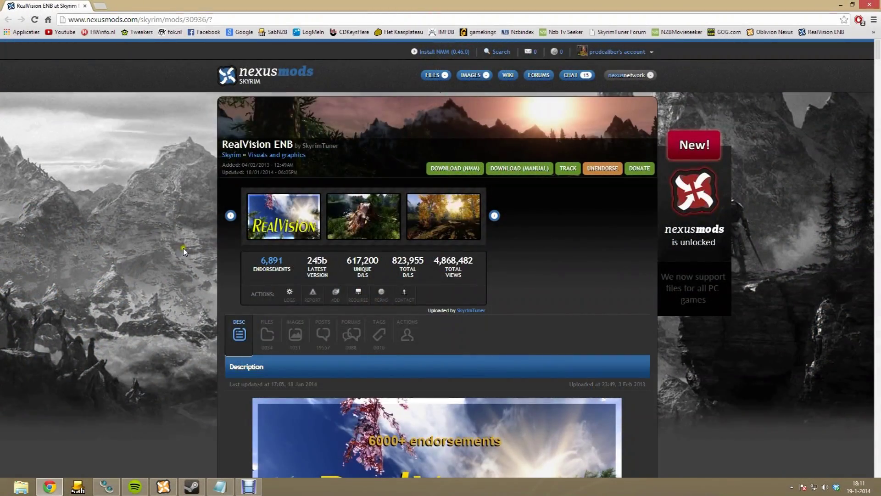
# Go to the Optional Mods list on the RealVision ENB page and open the SkyUI link in a new tab.
pyautogui.scroll(-20, 184, 257)
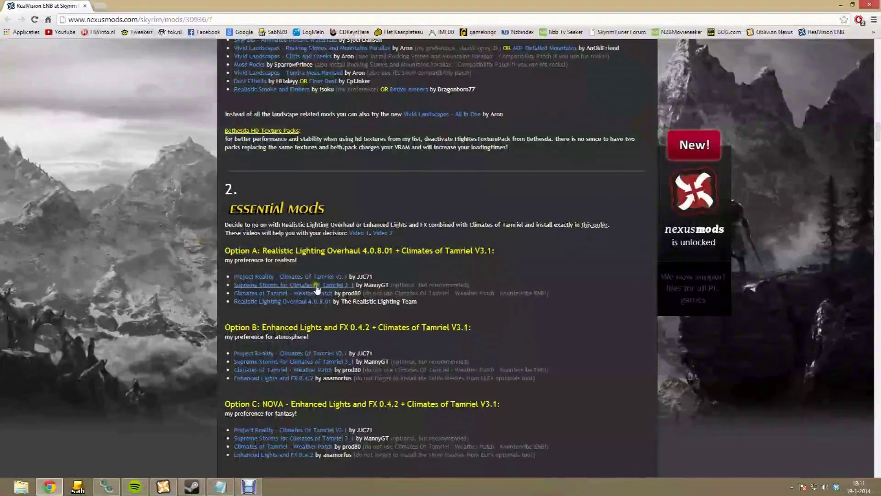
pyautogui.scroll(6, 294, 282)
pyautogui.scroll(-16, 256, 276)
pyautogui.scroll(-20, 262, 265)
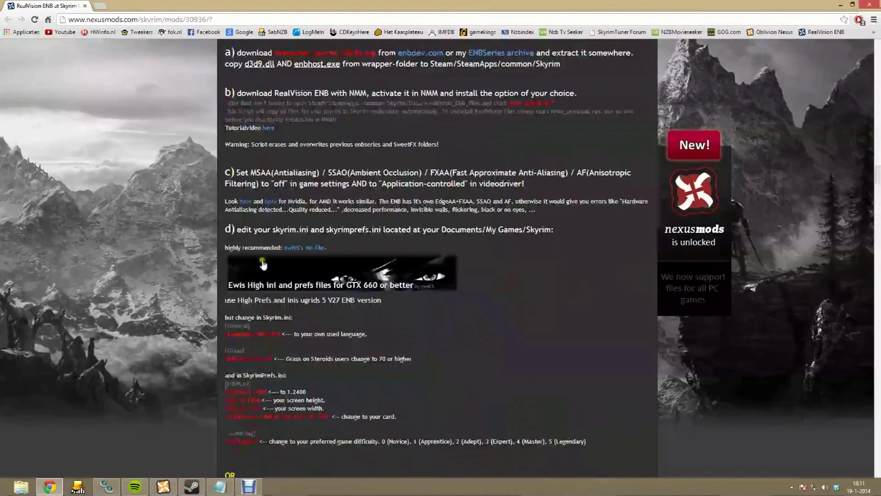
pyautogui.scroll(-1, 255, 256)
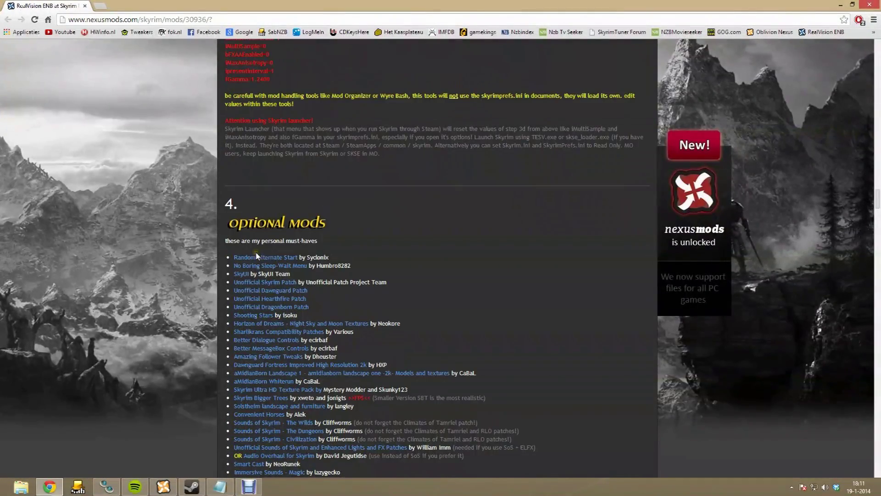
pyautogui.rightClick(234, 272)
pyautogui.click(243, 278)
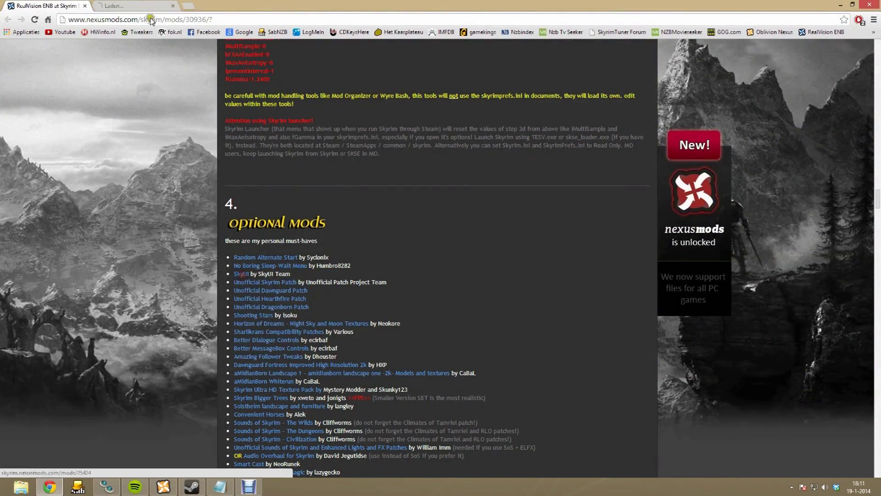
pyautogui.click(136, 6)
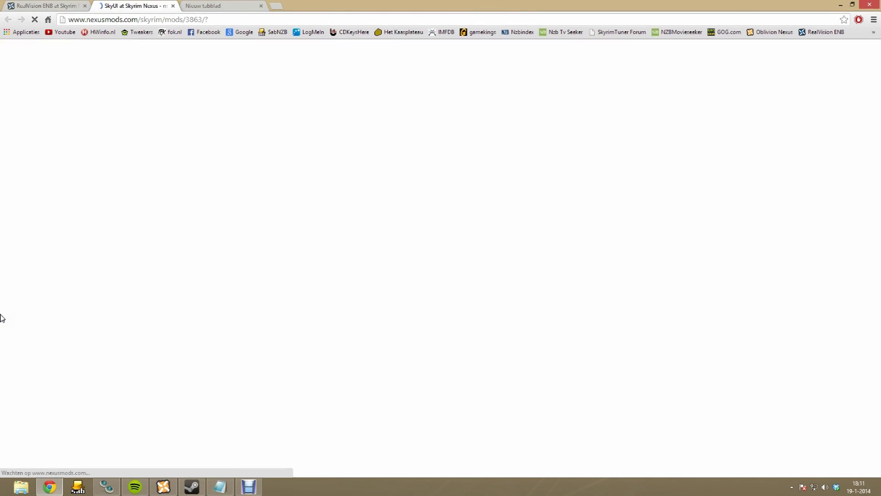
# Find the Requirements section on the SkyUI page and open the Skyrim Script Extender (SKSE) link in a new tab.
pyautogui.scroll(-4, 287, 221)
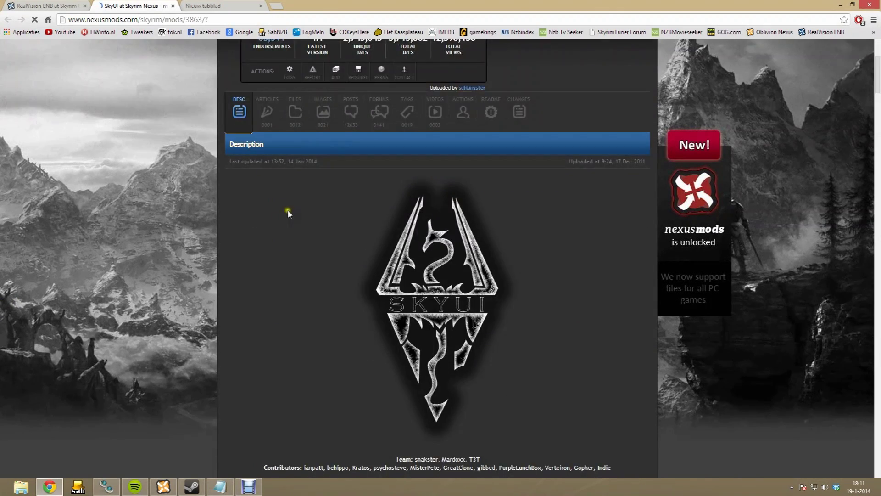
pyautogui.scroll(-5, 252, 220)
pyautogui.scroll(6, 248, 261)
pyautogui.scroll(-9, 252, 261)
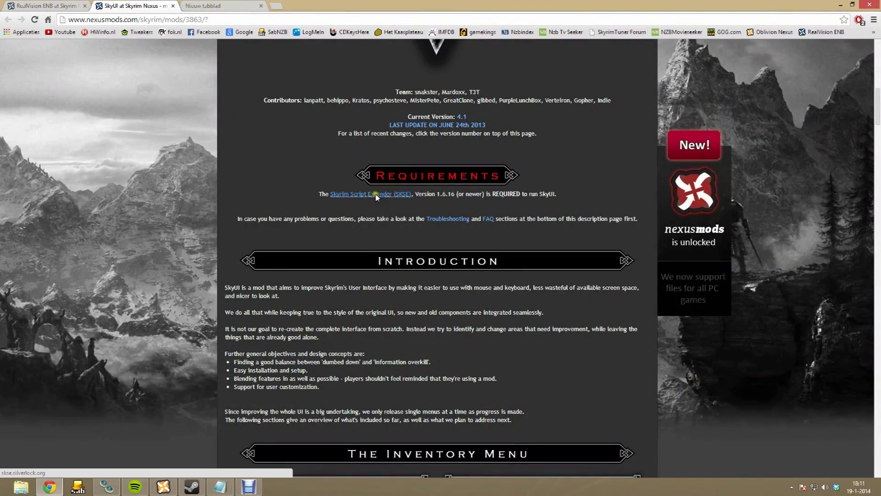
pyautogui.scroll(10, 335, 248)
pyautogui.scroll(-3, 314, 294)
pyautogui.scroll(-5, 313, 294)
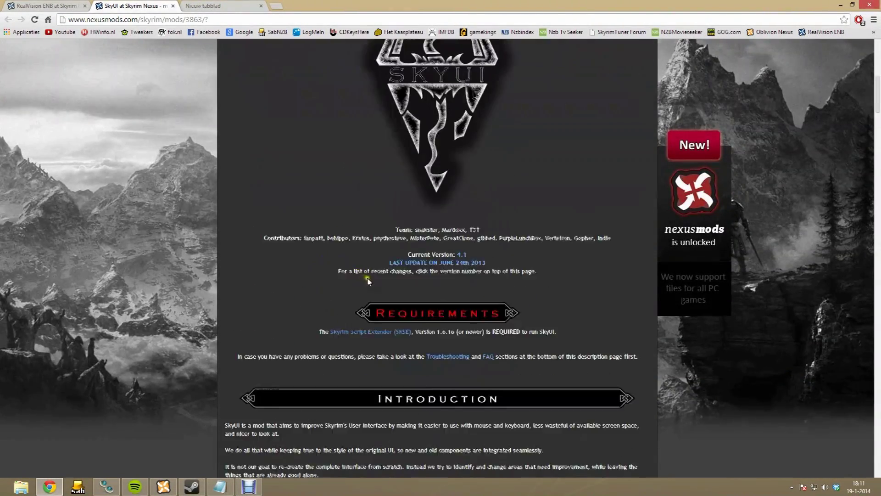
pyautogui.rightClick(382, 282)
pyautogui.click(384, 287)
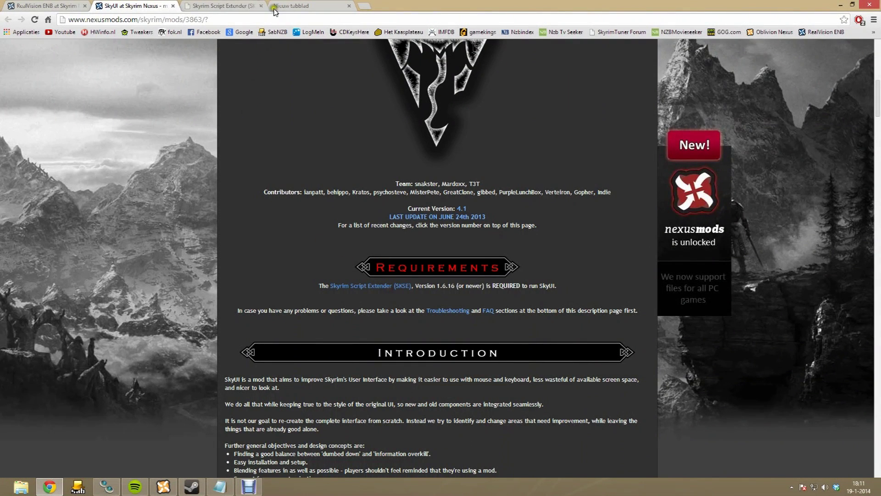
# Close the extra blank tab and download the SKSE installer, skse_1_06_16_installer.exe, from the Skyrim Script Extender page to the desktop (Bureaublad).
pyautogui.click(349, 6)
pyautogui.click(324, 5)
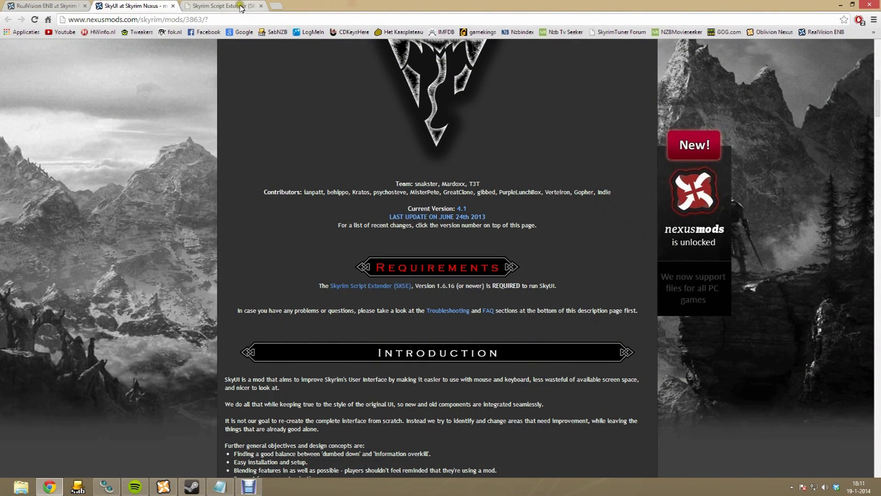
pyautogui.click(240, 7)
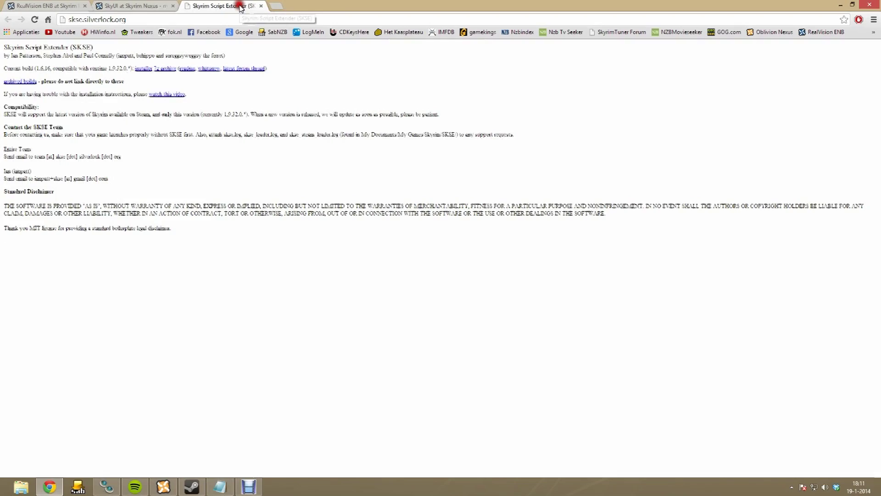
pyautogui.click(137, 69)
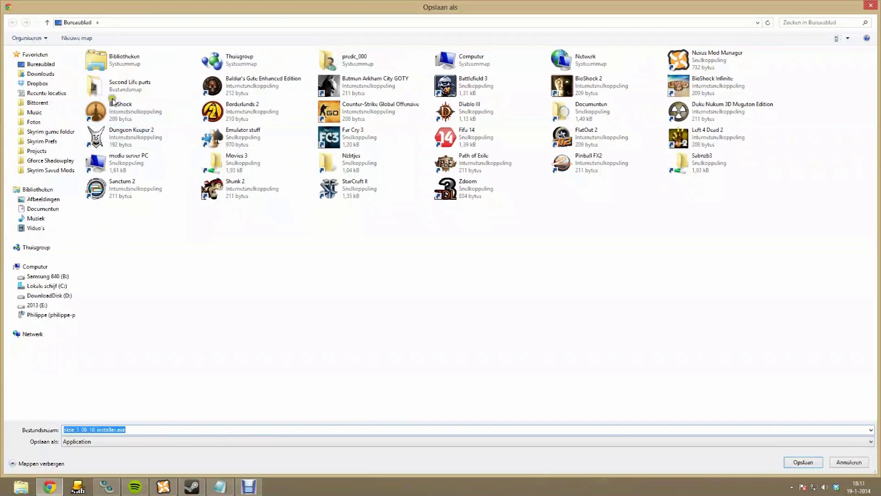
pyautogui.click(781, 462)
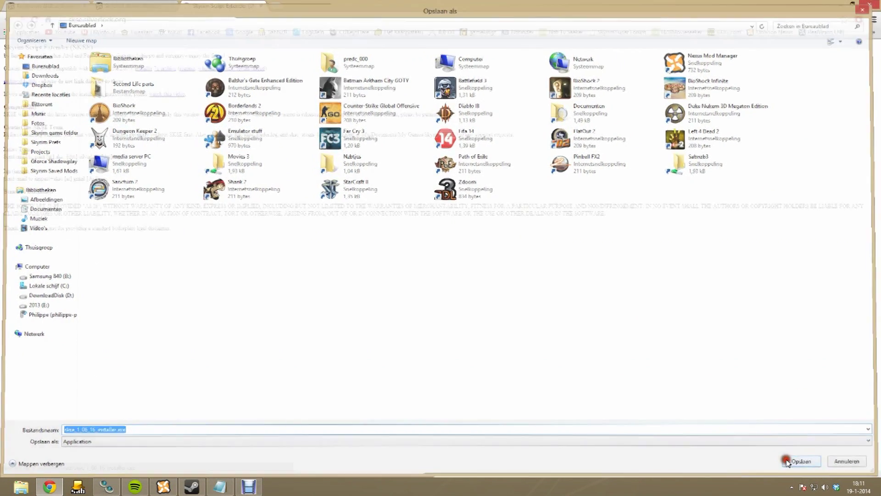
# Run the downloaded SKSE 1.6.16 installer using the proposed Skyrim installation directory, and close the SKSE web page.
pyautogui.click(61, 464)
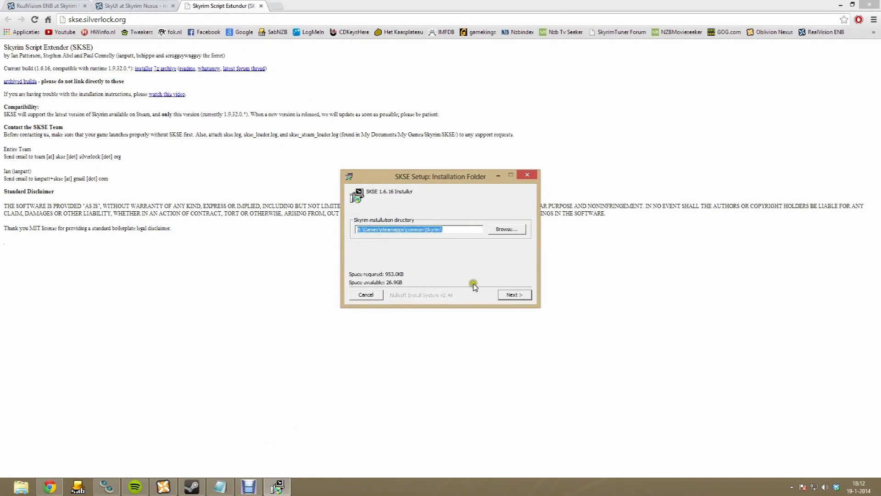
pyautogui.click(510, 295)
pyautogui.click(509, 294)
pyautogui.click(509, 294)
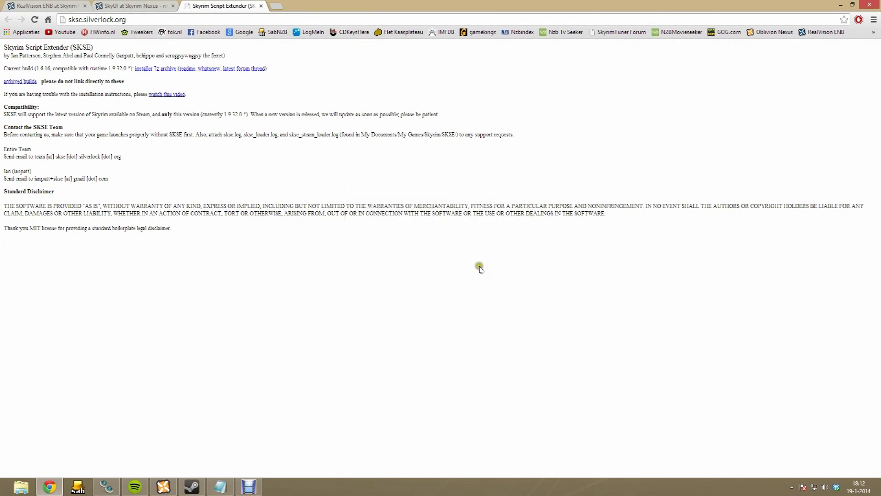
pyautogui.click(260, 7)
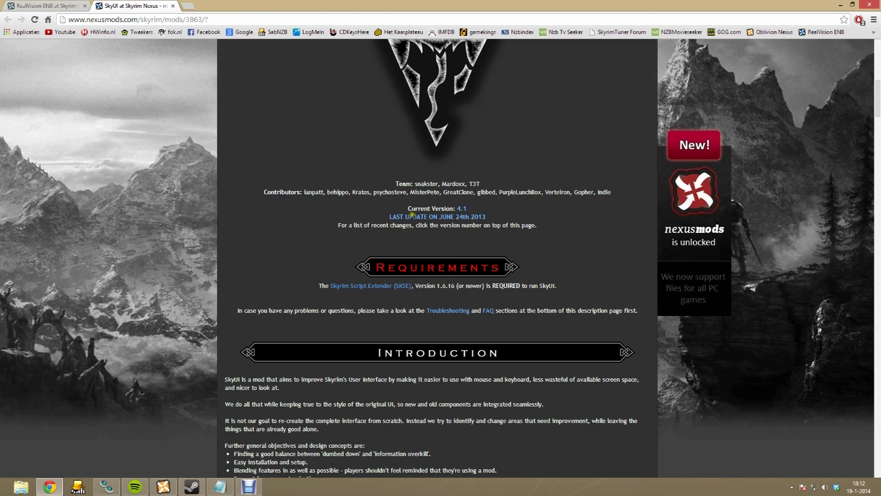
# Open the file list on the SkyUI page and manually download the main file SkyUI_4_1.
pyautogui.scroll(5, 412, 214)
pyautogui.click(294, 238)
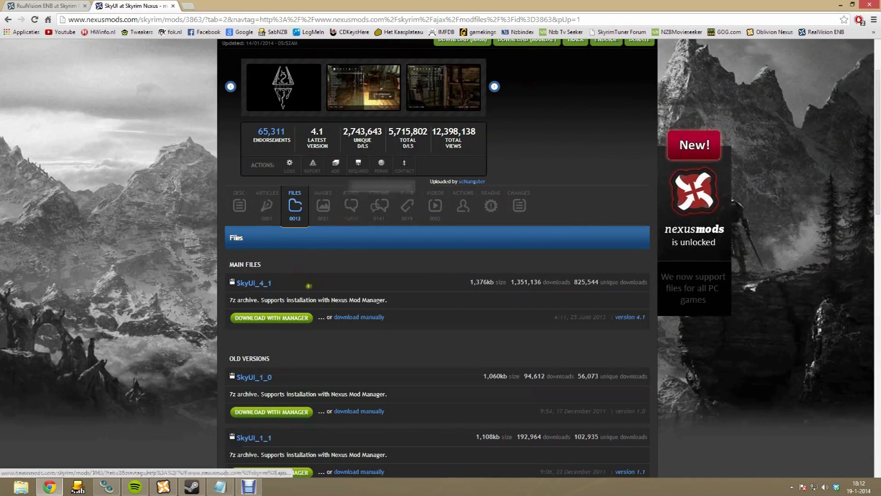
pyautogui.click(358, 317)
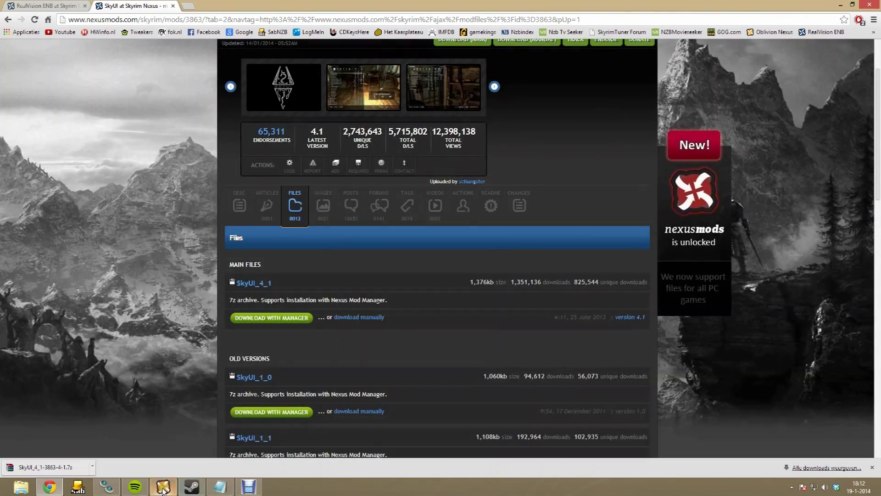
# Switch to Nexus Mod Manager, add the downloaded SkyUI archive from file, activate the mod and close the manager.
pyautogui.click(163, 488)
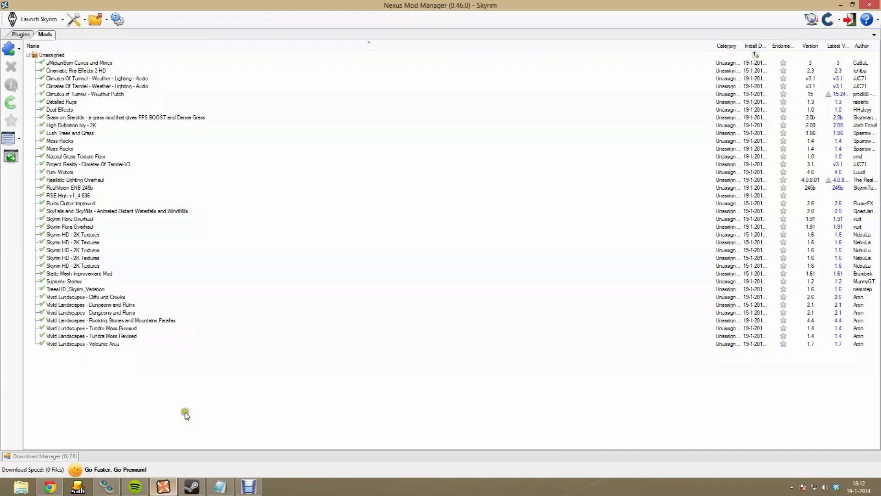
pyautogui.click(9, 49)
pyautogui.doubleClick(119, 75)
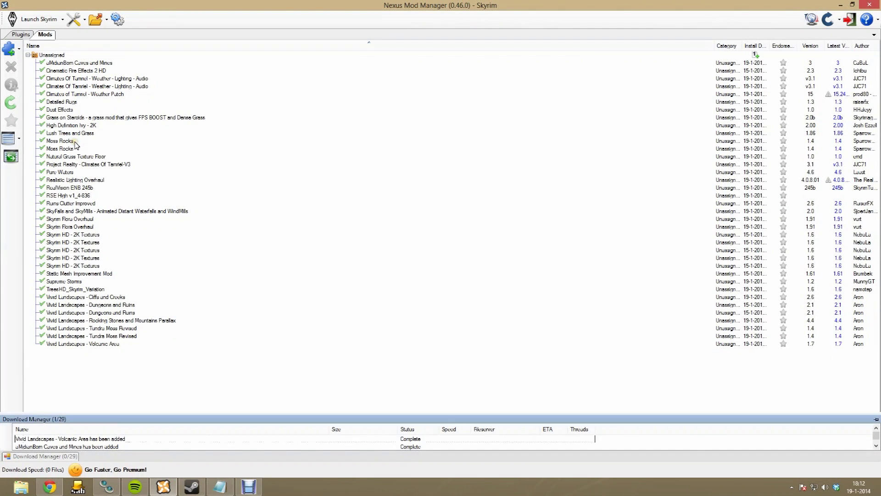
pyautogui.click(48, 274)
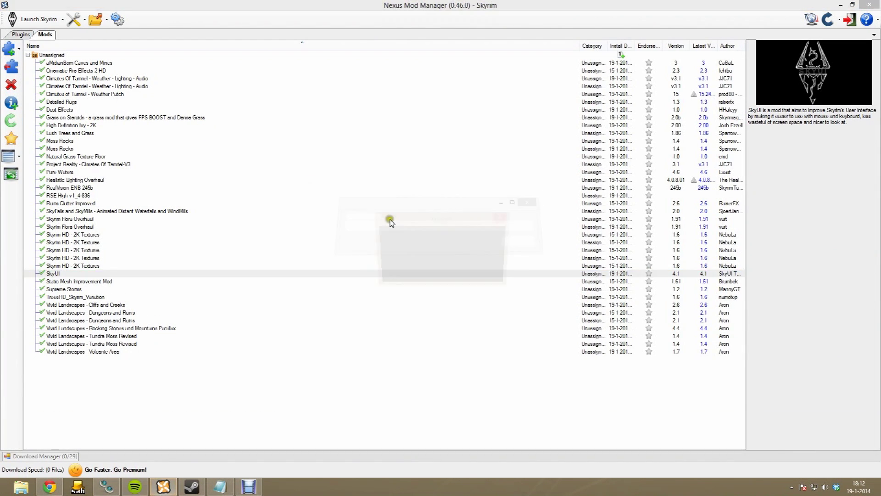
pyautogui.click(479, 274)
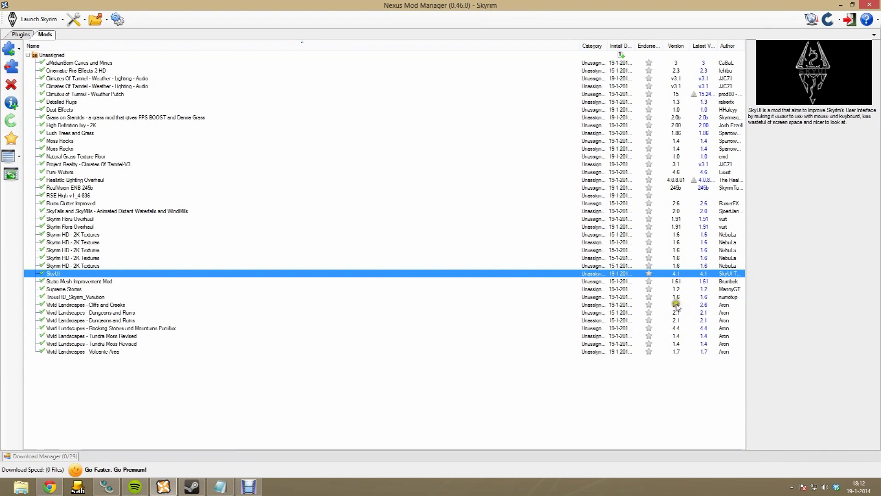
pyautogui.click(869, 4)
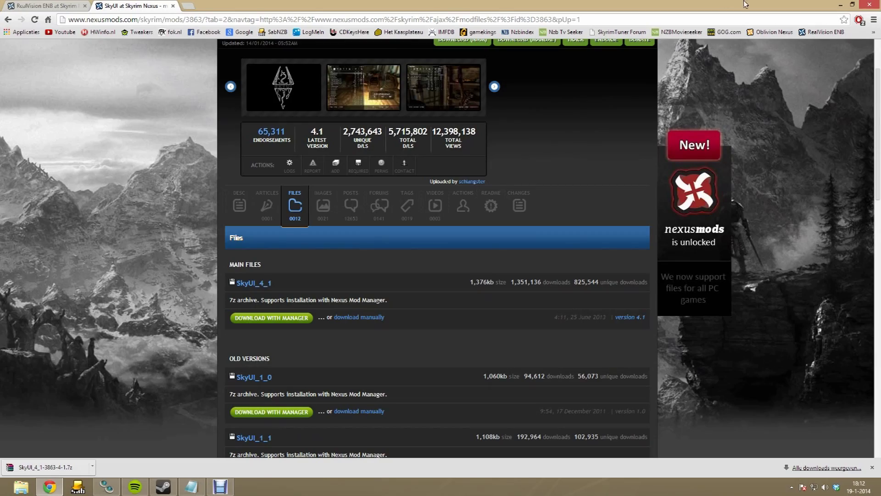